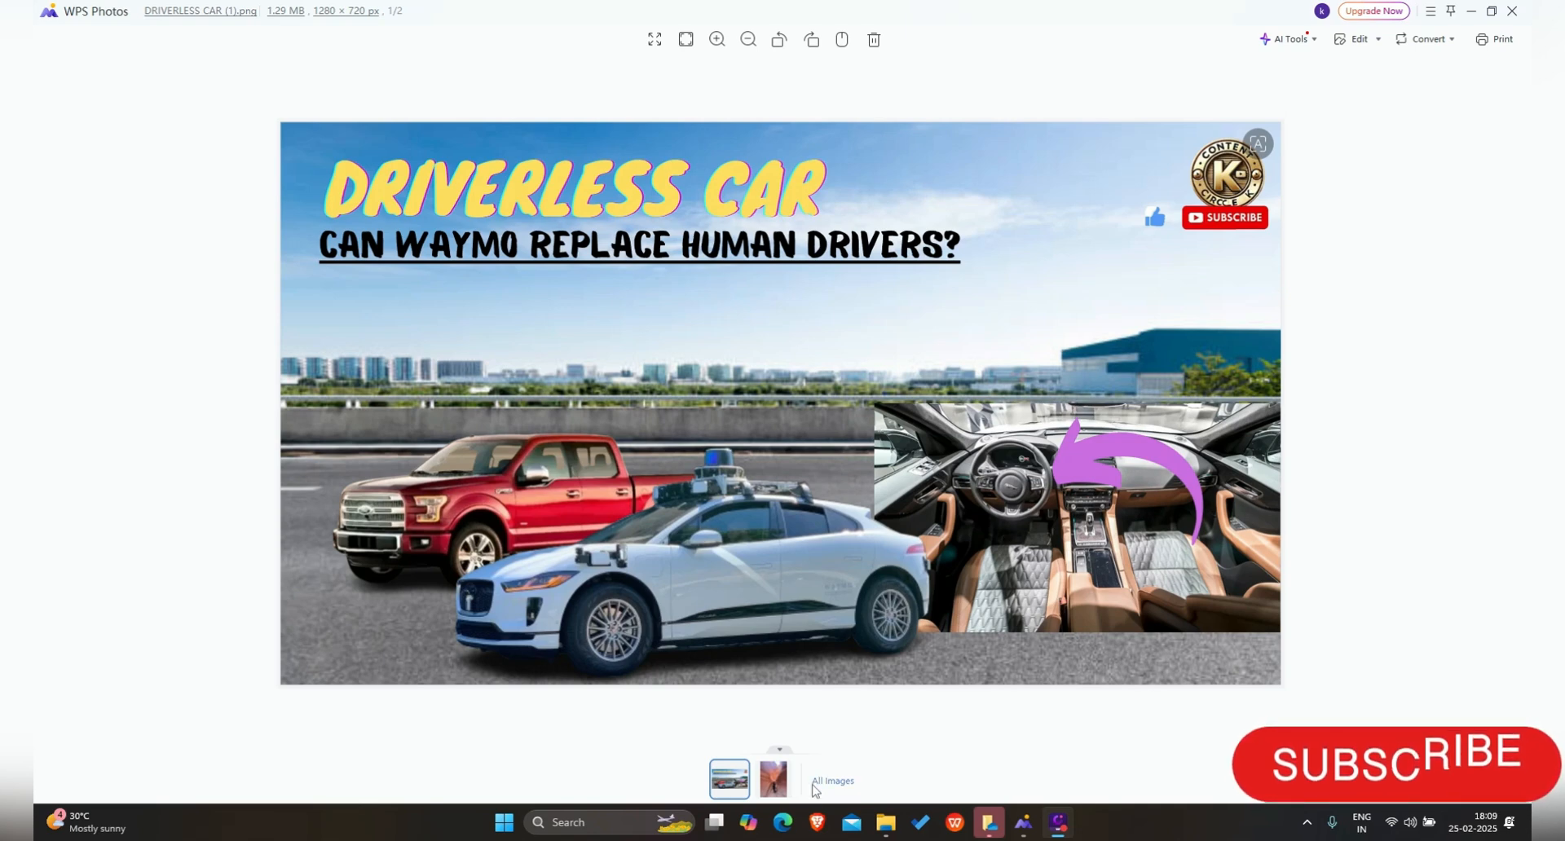
# Step: Switch to the Brave browser and open the Canva website by searching the web for "canva"
pyautogui.click(816, 825)
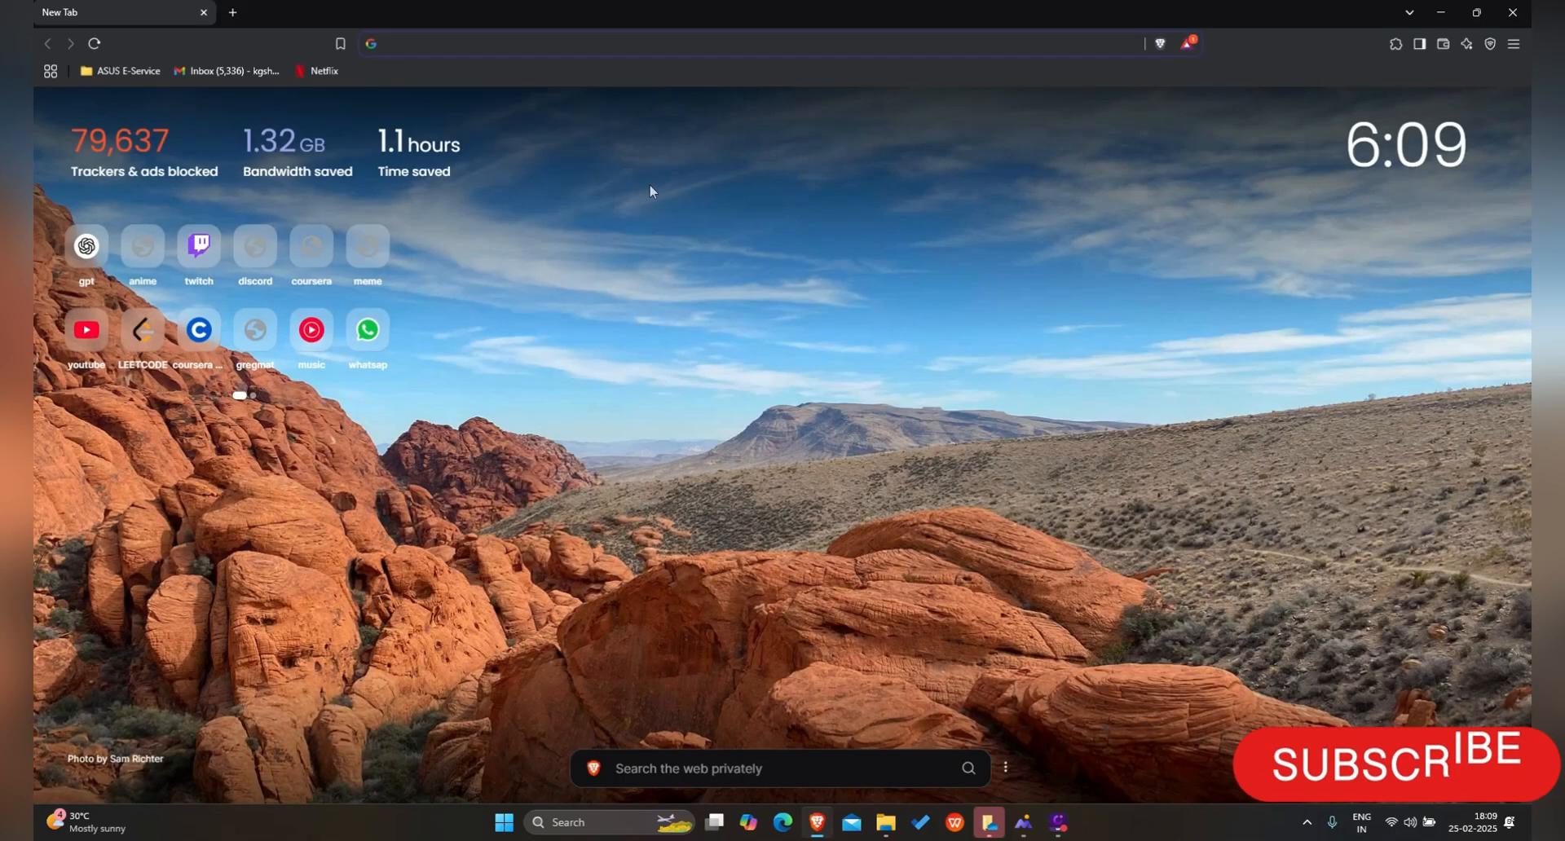
pyautogui.write('canva')
pyautogui.press('Return')
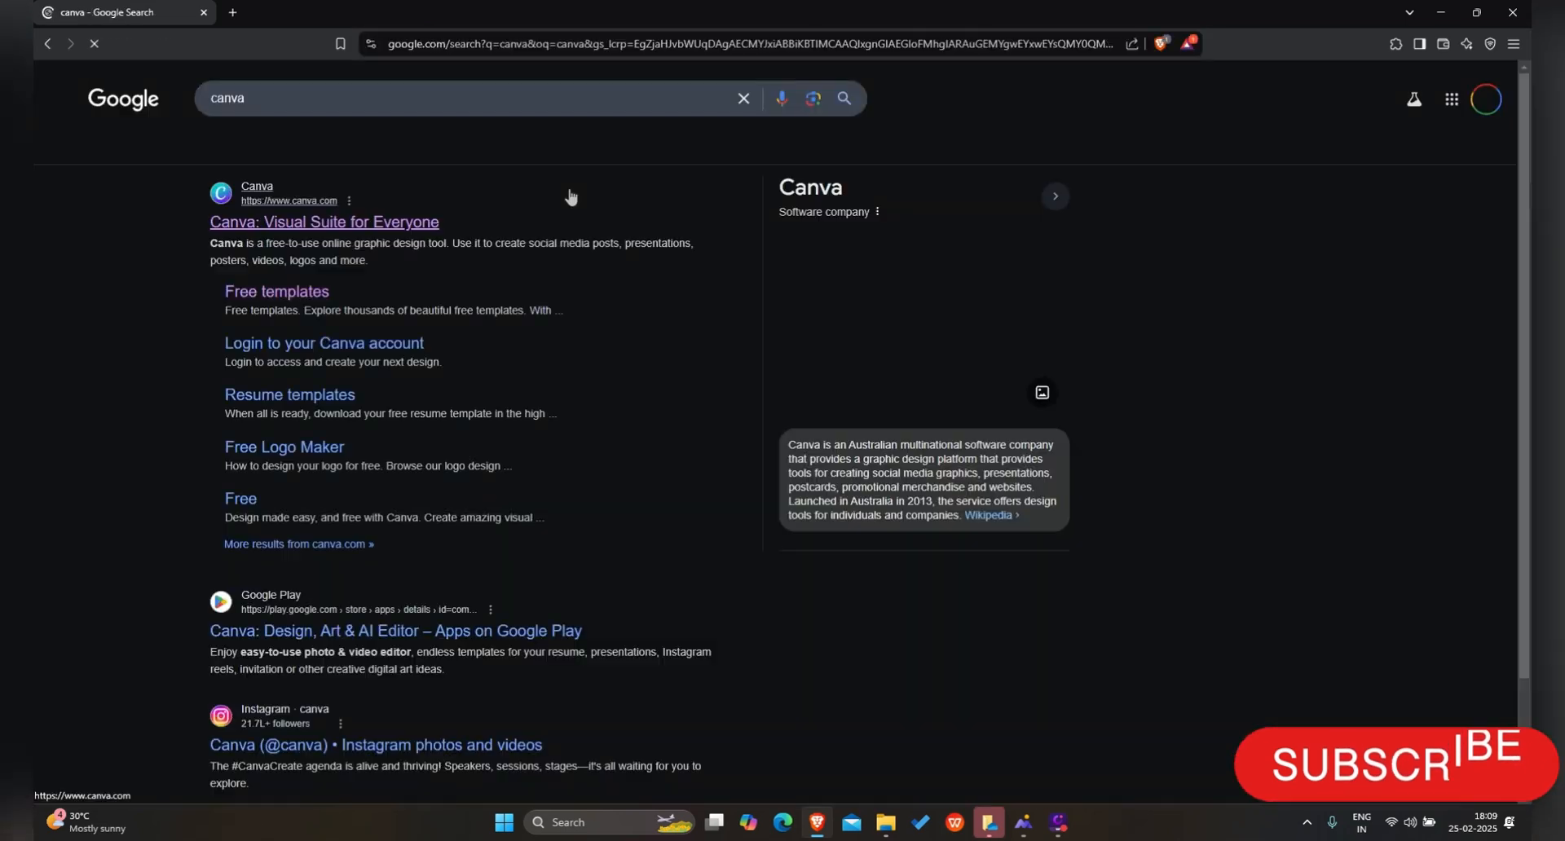
pyautogui.click(439, 225)
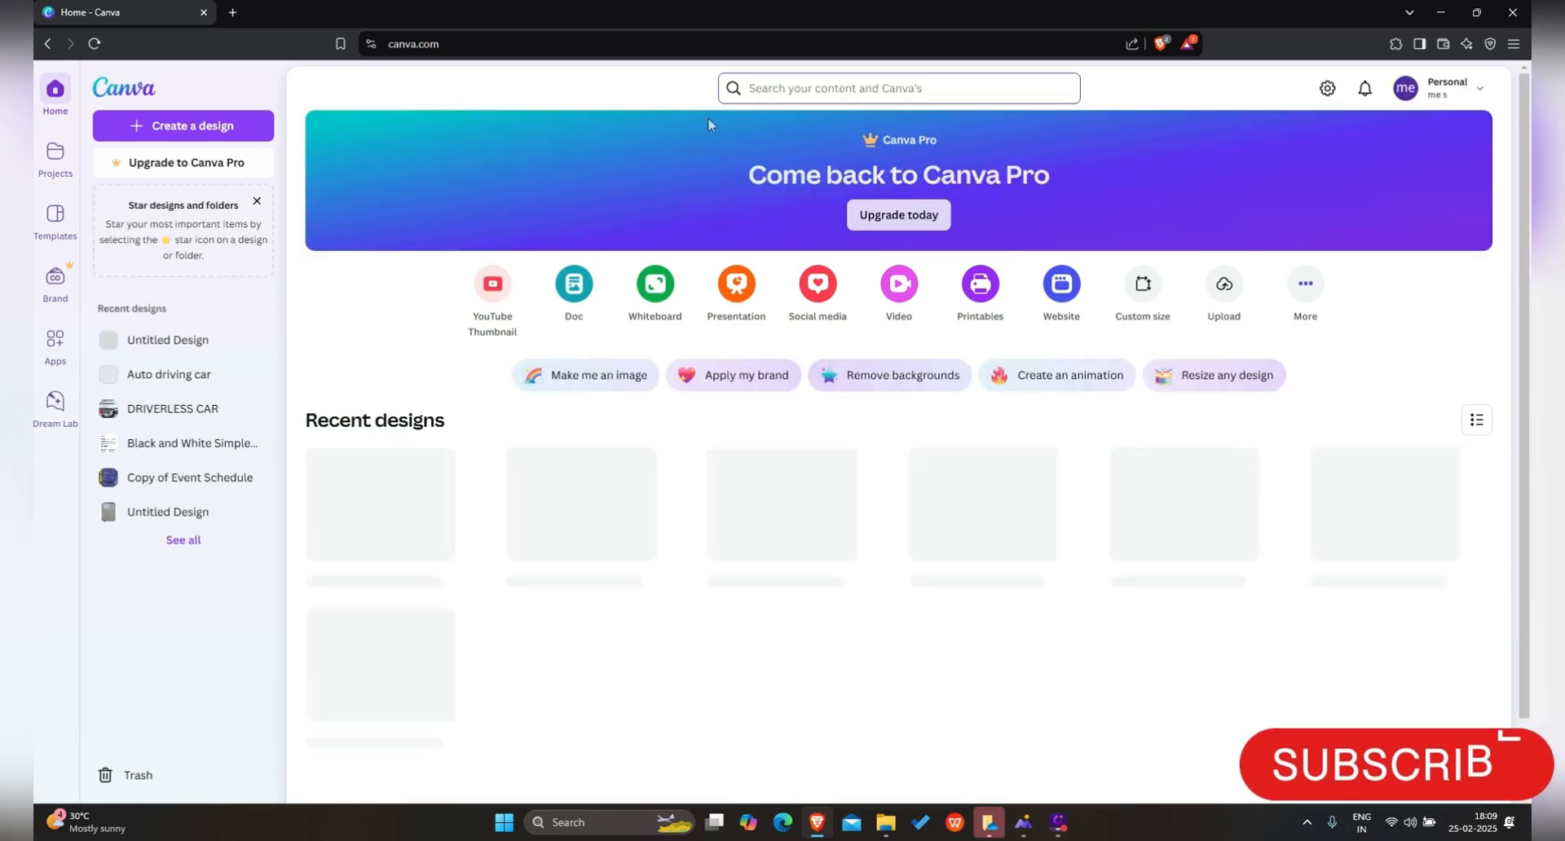
# Step: Search Canva for "youtube thumbnail" templates
pyautogui.click(769, 88)
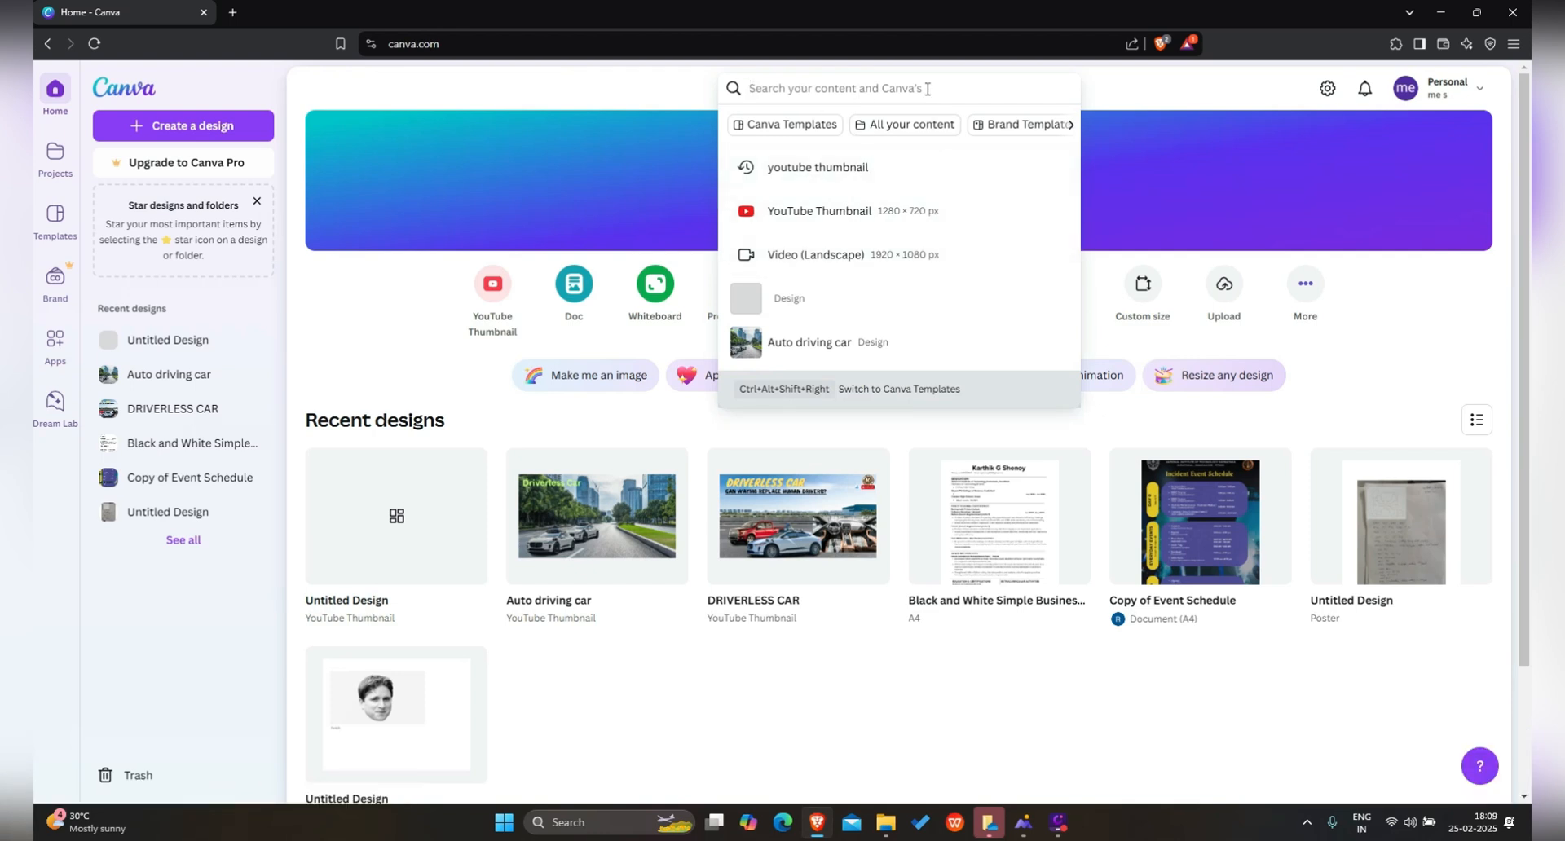
pyautogui.write('youtu')
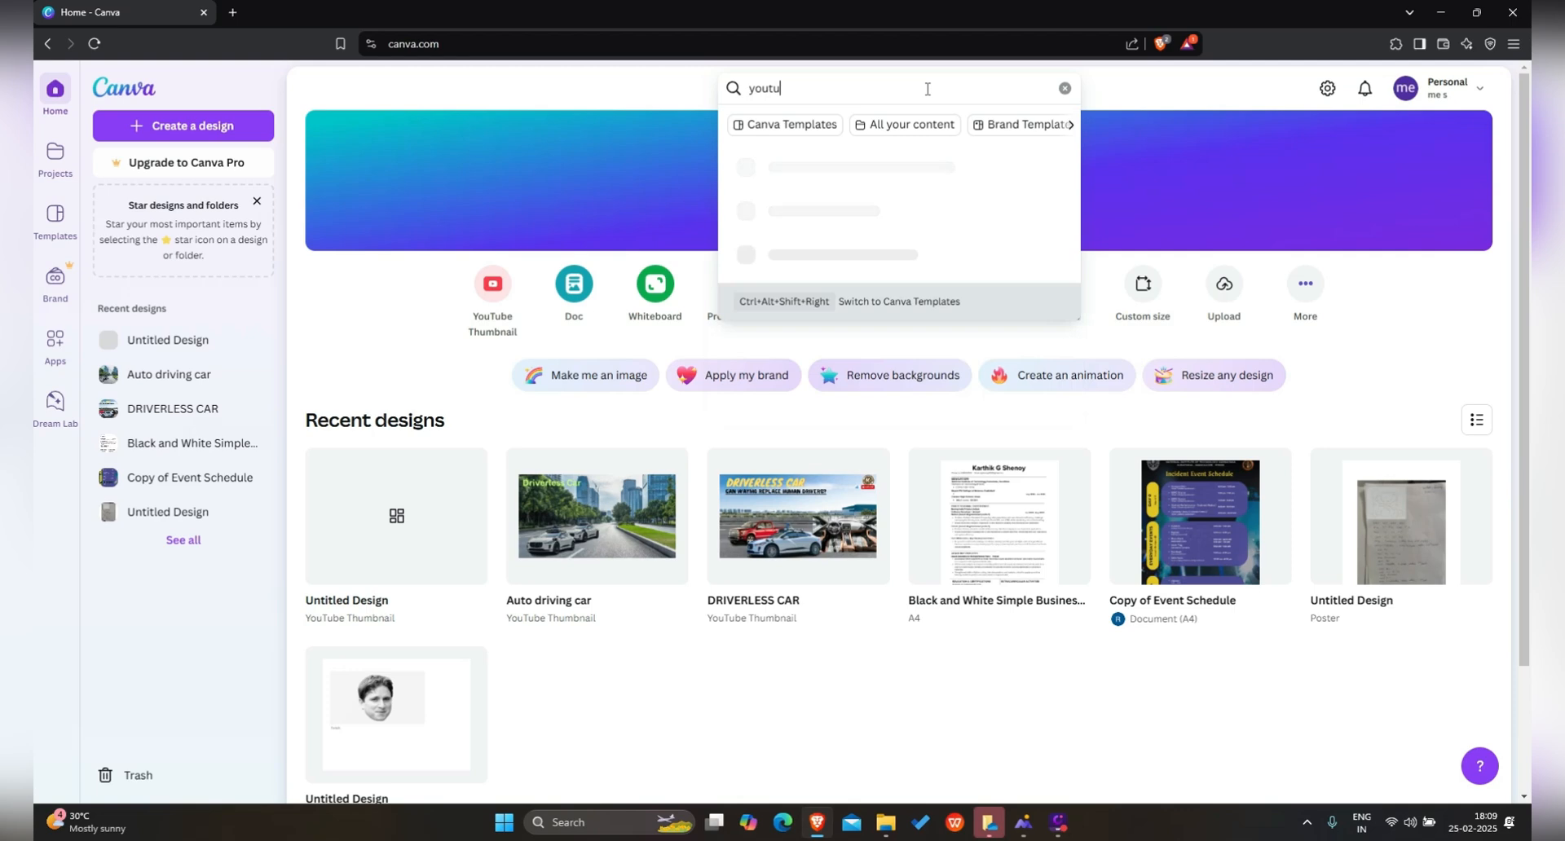
pyautogui.write('be')
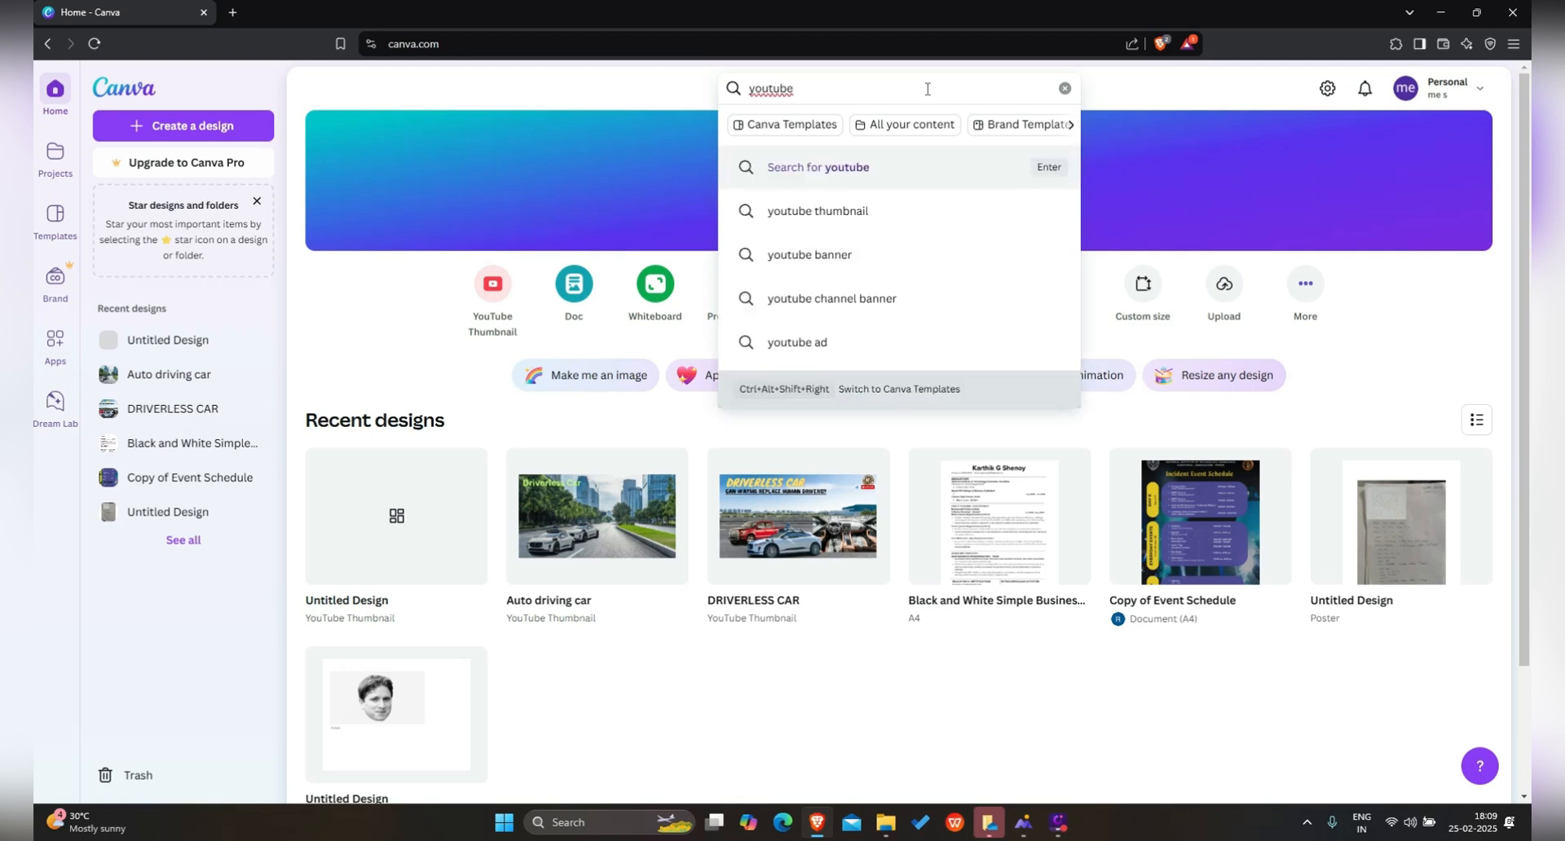
pyautogui.click(868, 211)
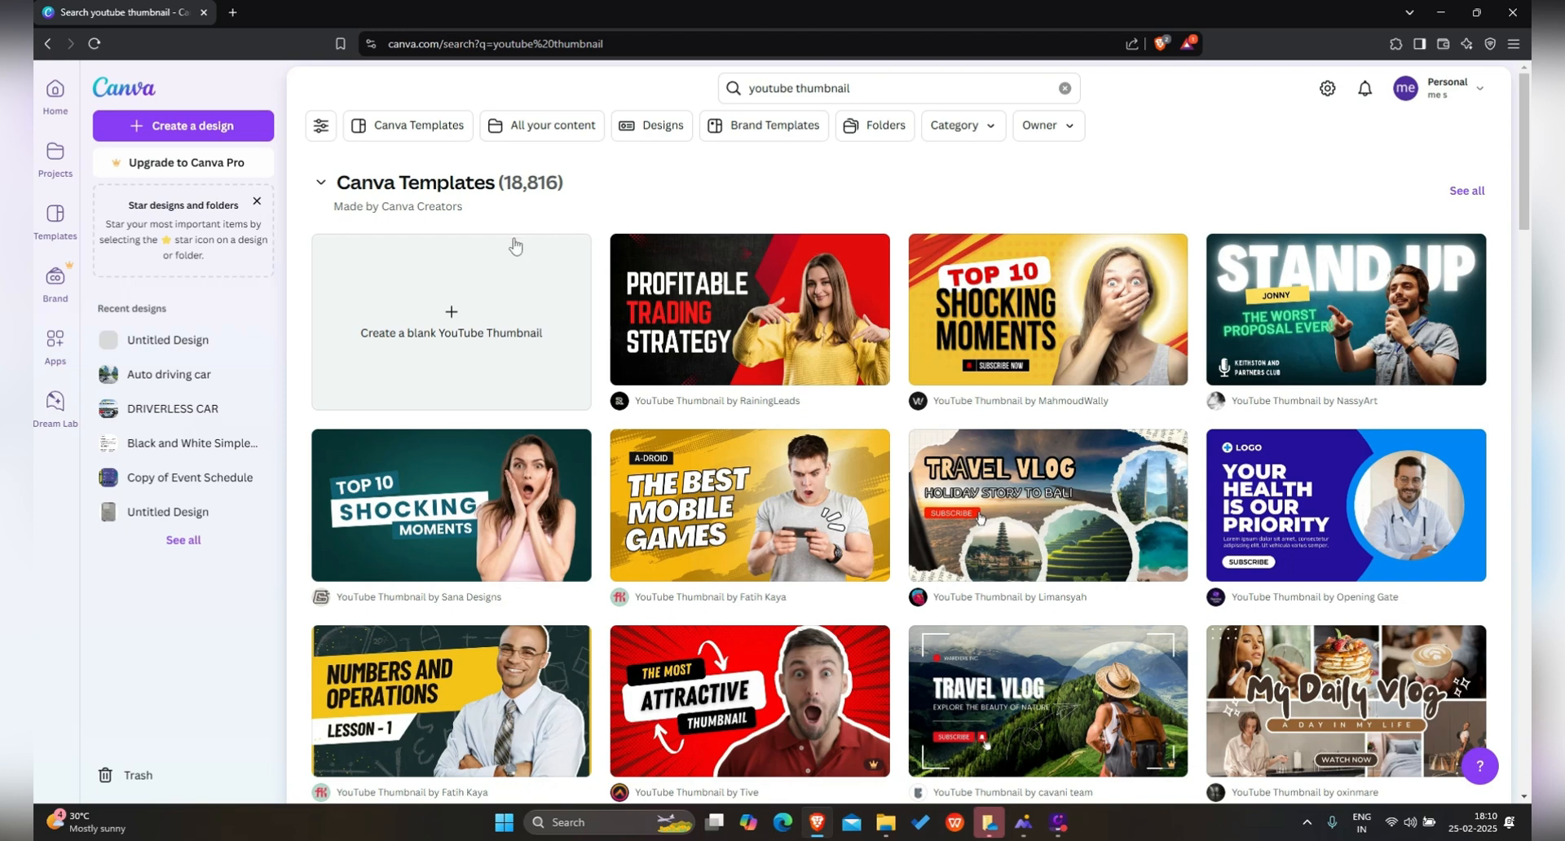
# Step: Open the "Yellow White Photo Collage Travel Vlog Bali YouTube Thumbnail" template for customizing
pyautogui.click(513, 269)
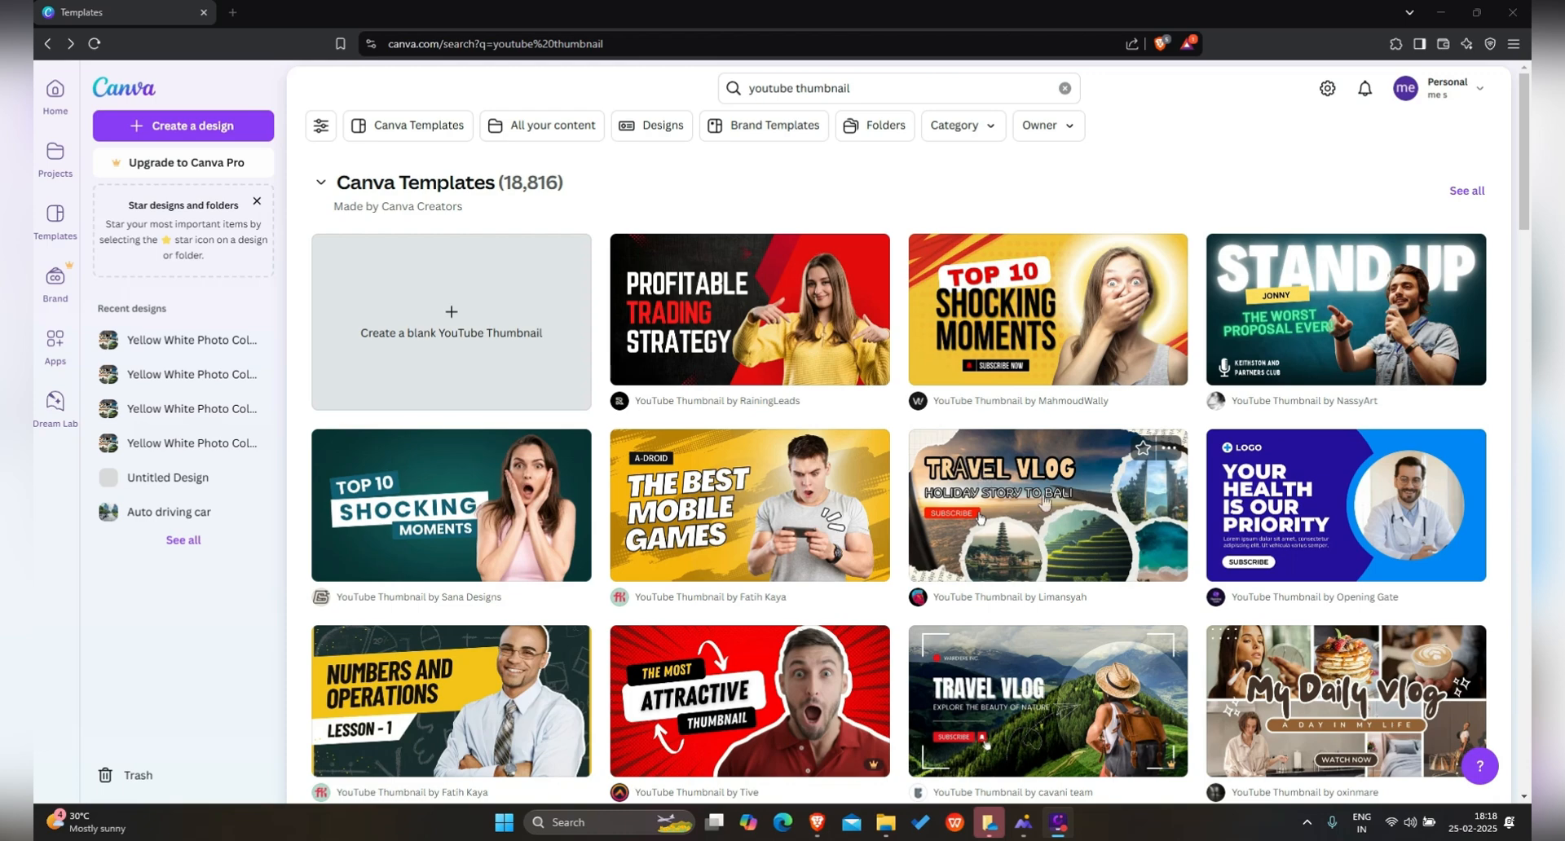
pyautogui.click(1044, 501)
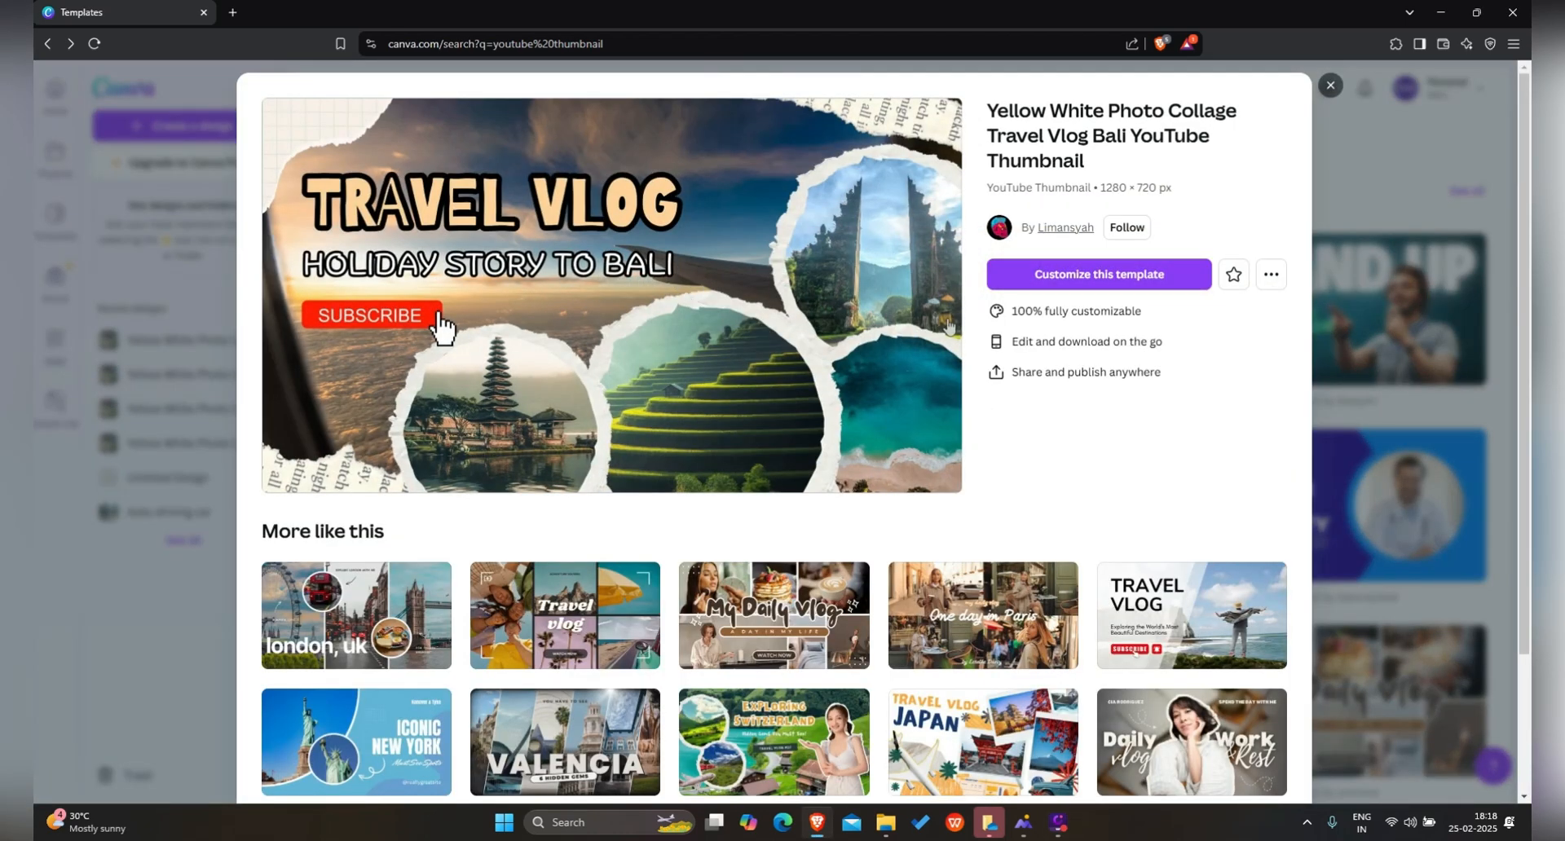
pyautogui.click(1065, 282)
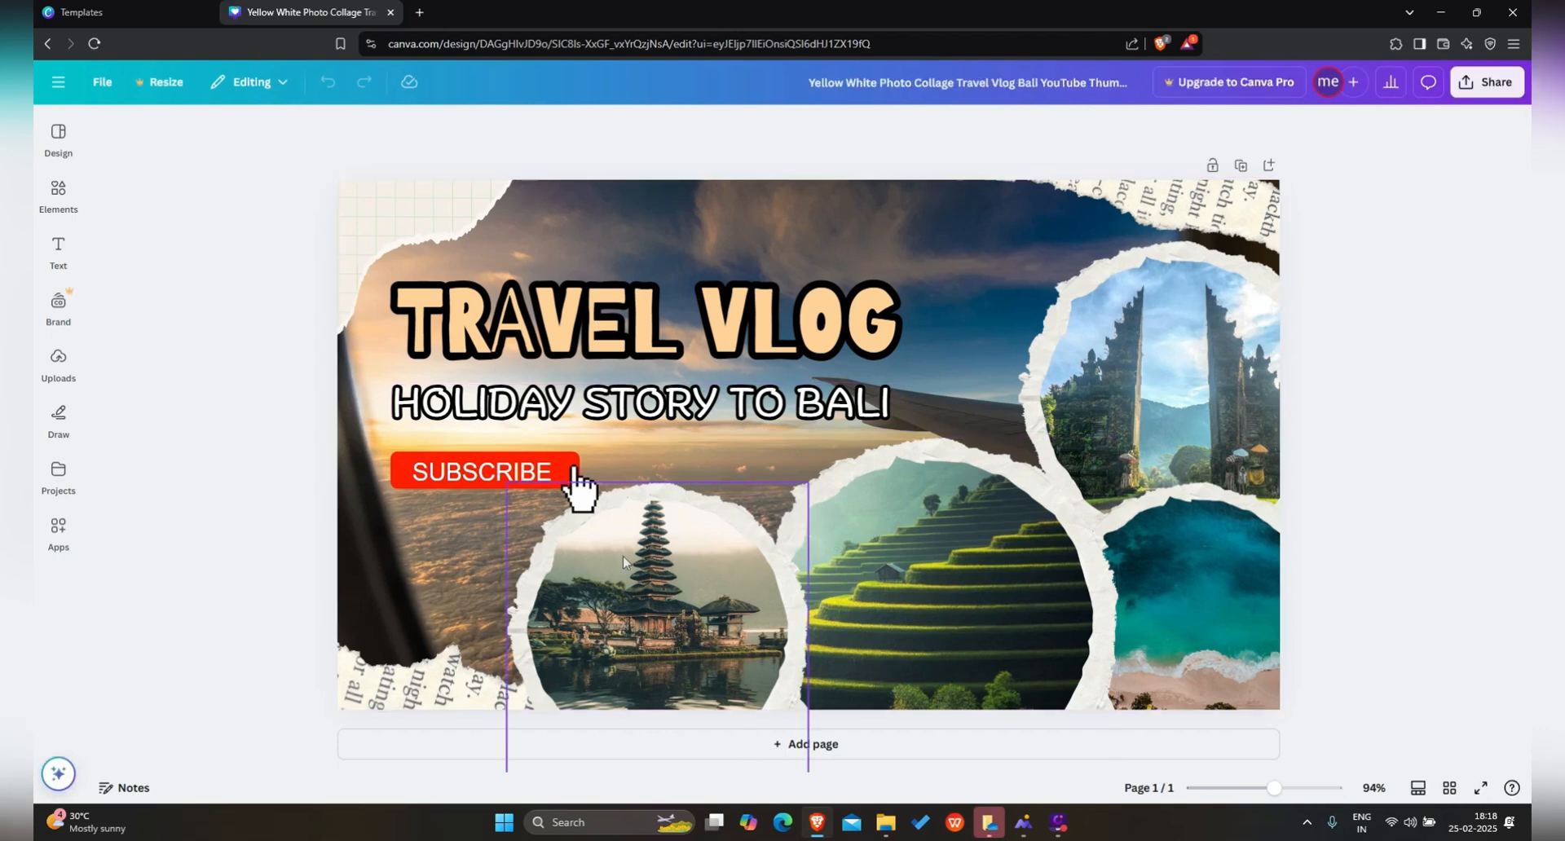
# Step: Add a heading text box reading "Random Heading" to the thumbnail
pyautogui.click(58, 249)
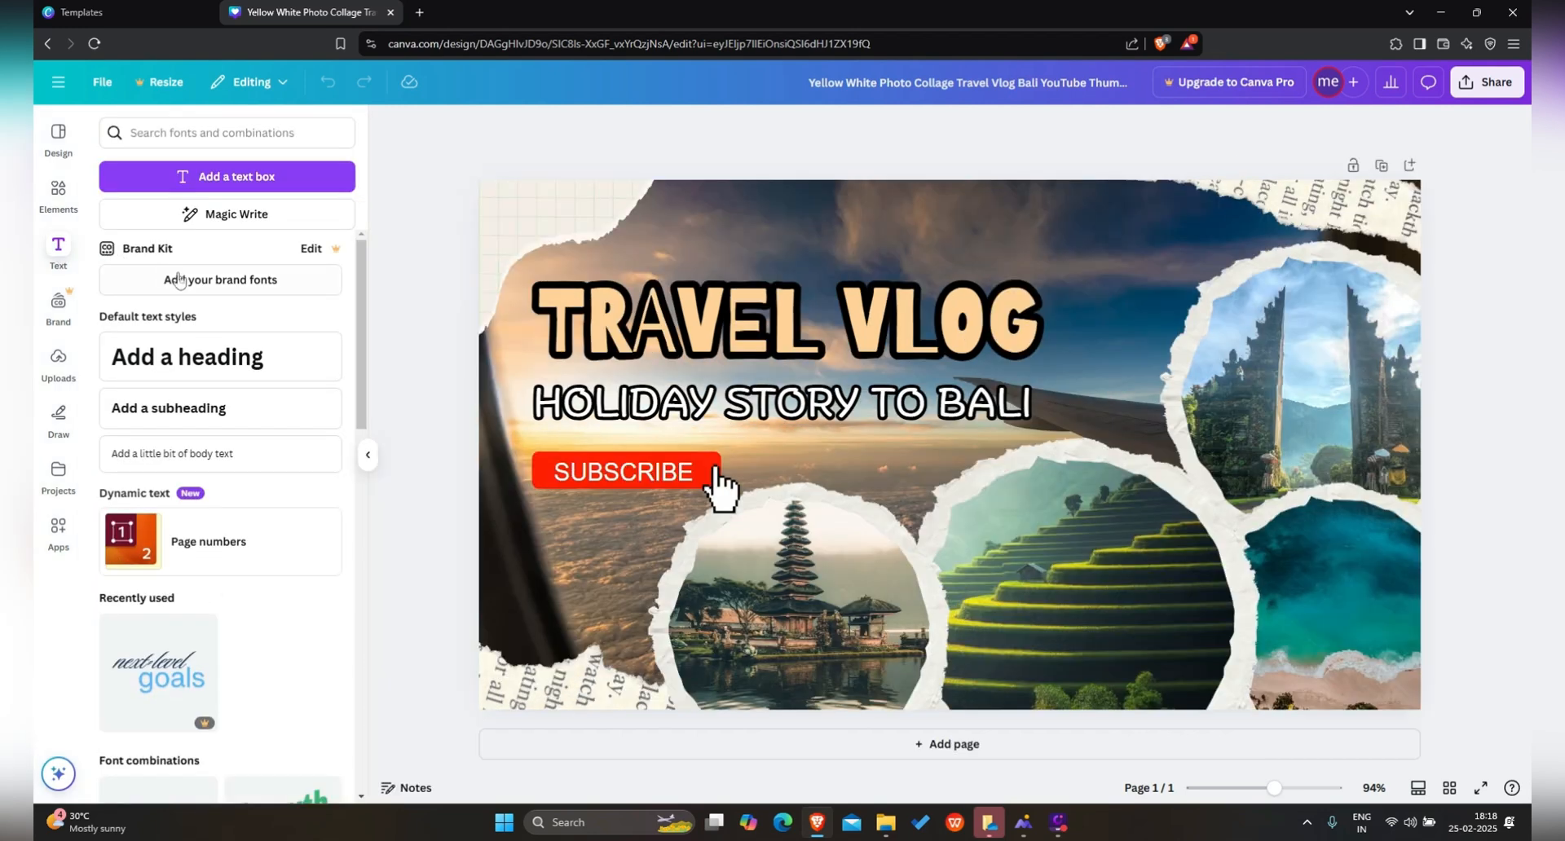
pyautogui.click(222, 367)
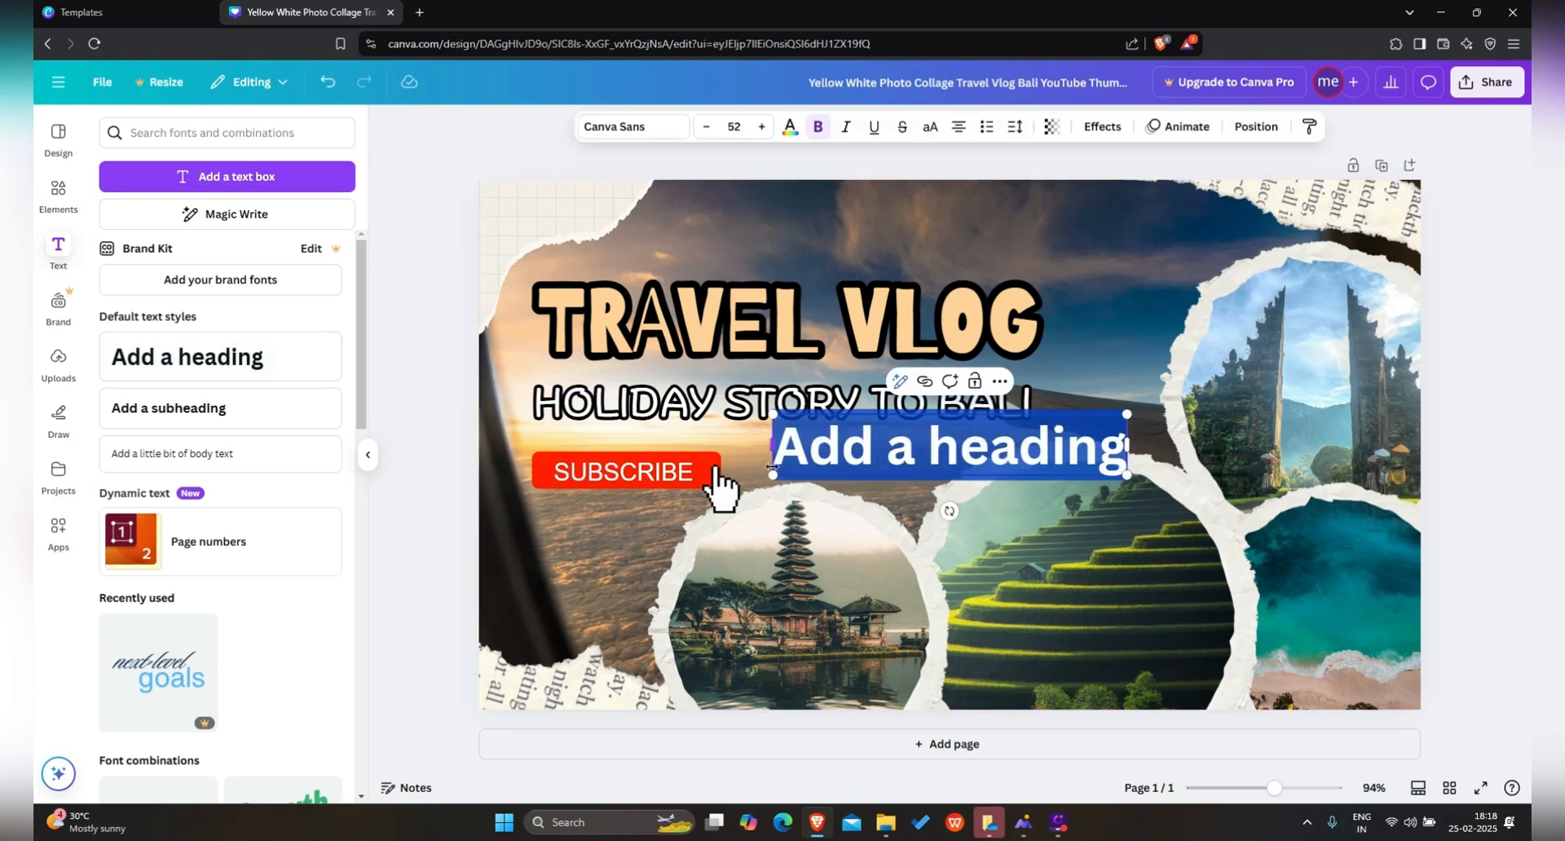
pyautogui.write('Random')
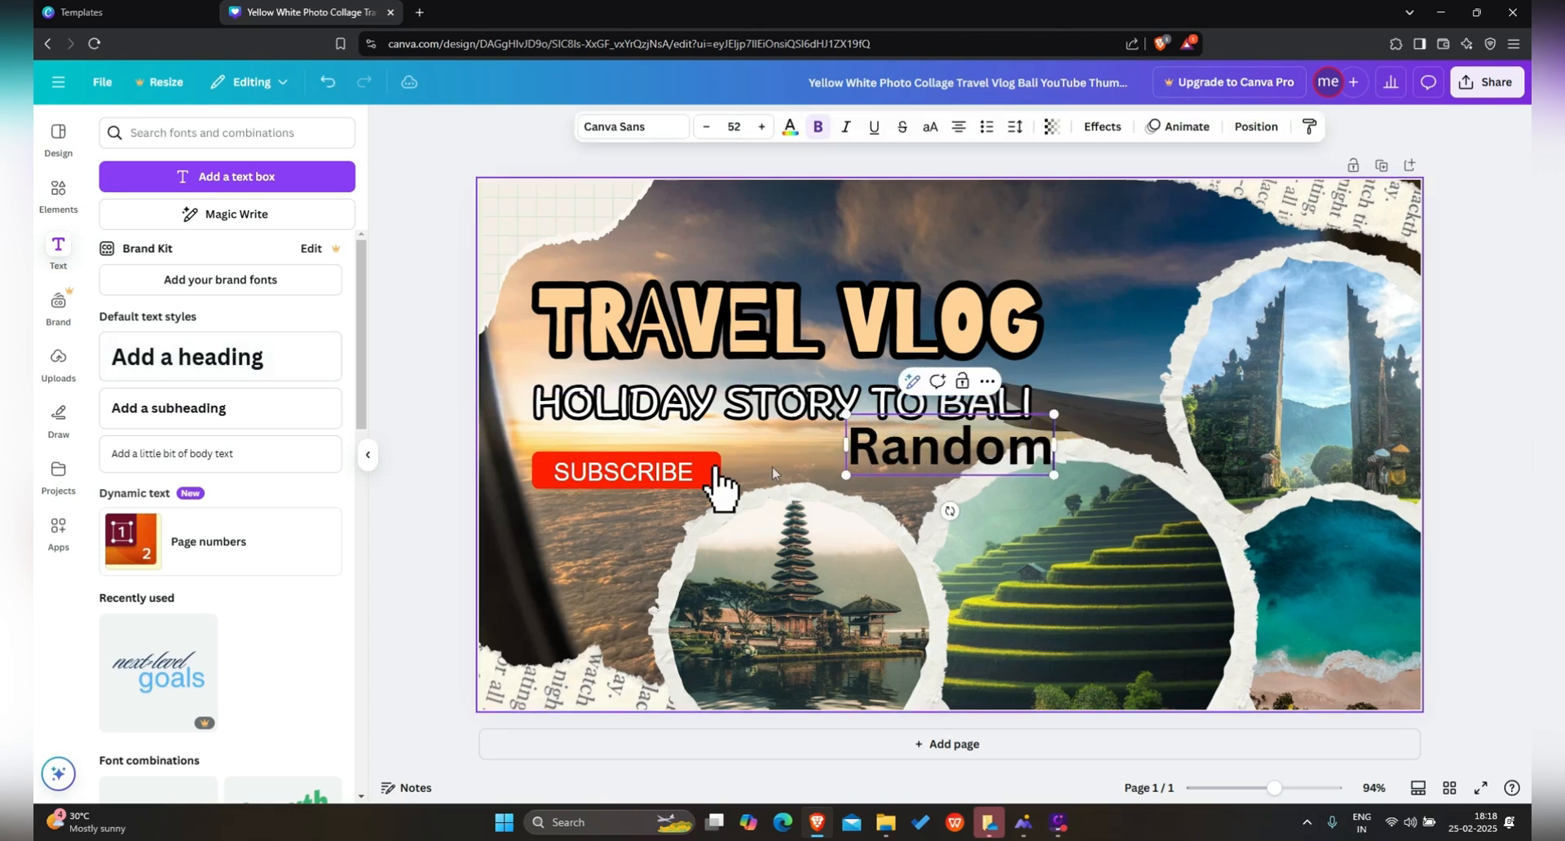
pyautogui.write(' Heading')
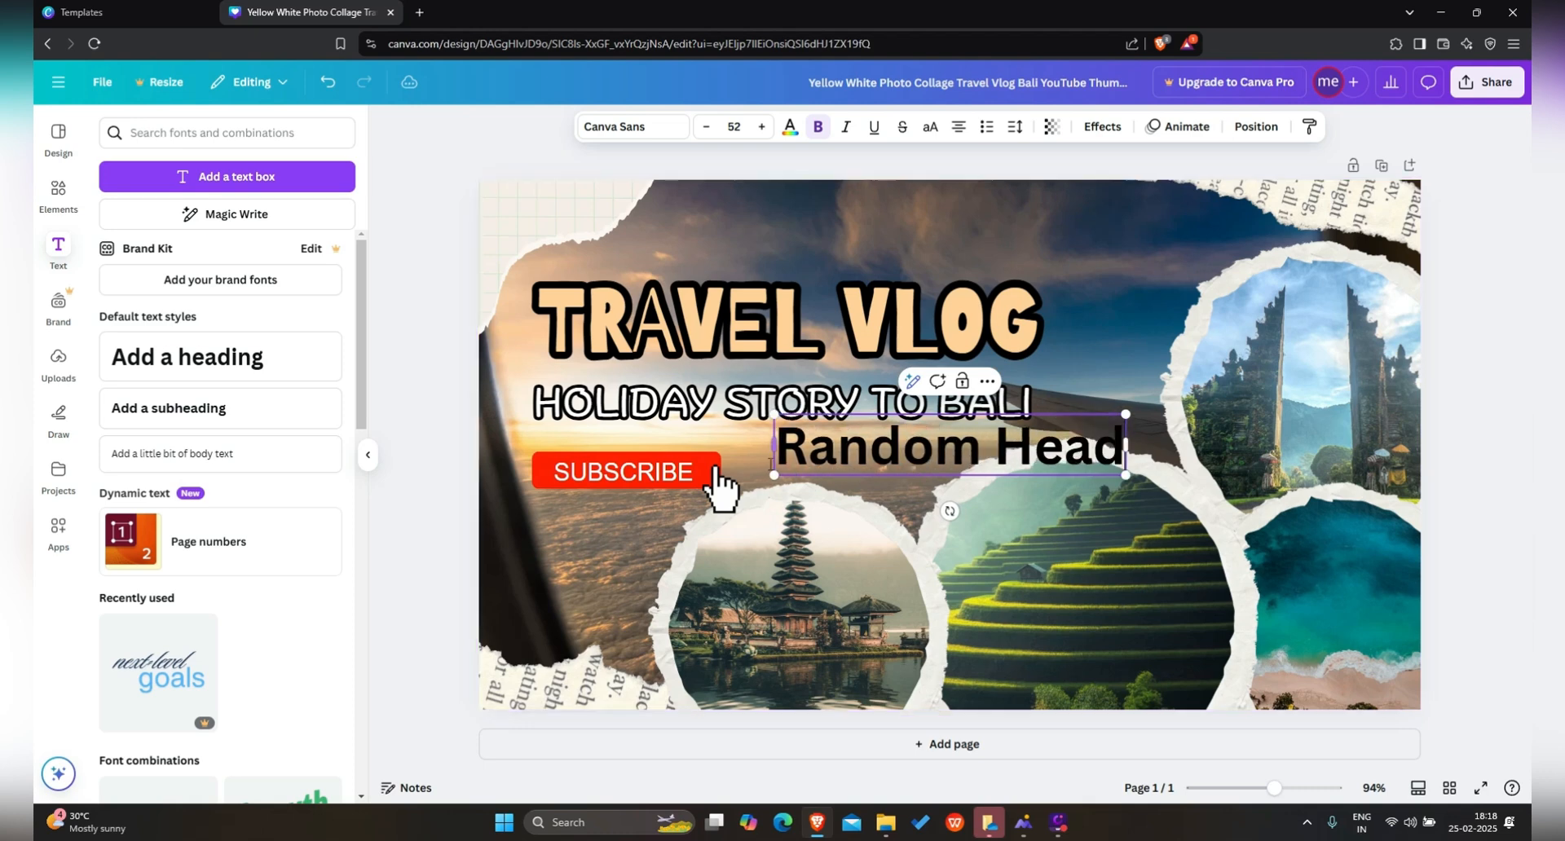
# Step: Delete all the text of the "TRAVEL VLOG" title
pyautogui.click(1062, 413)
pyautogui.click(943, 319)
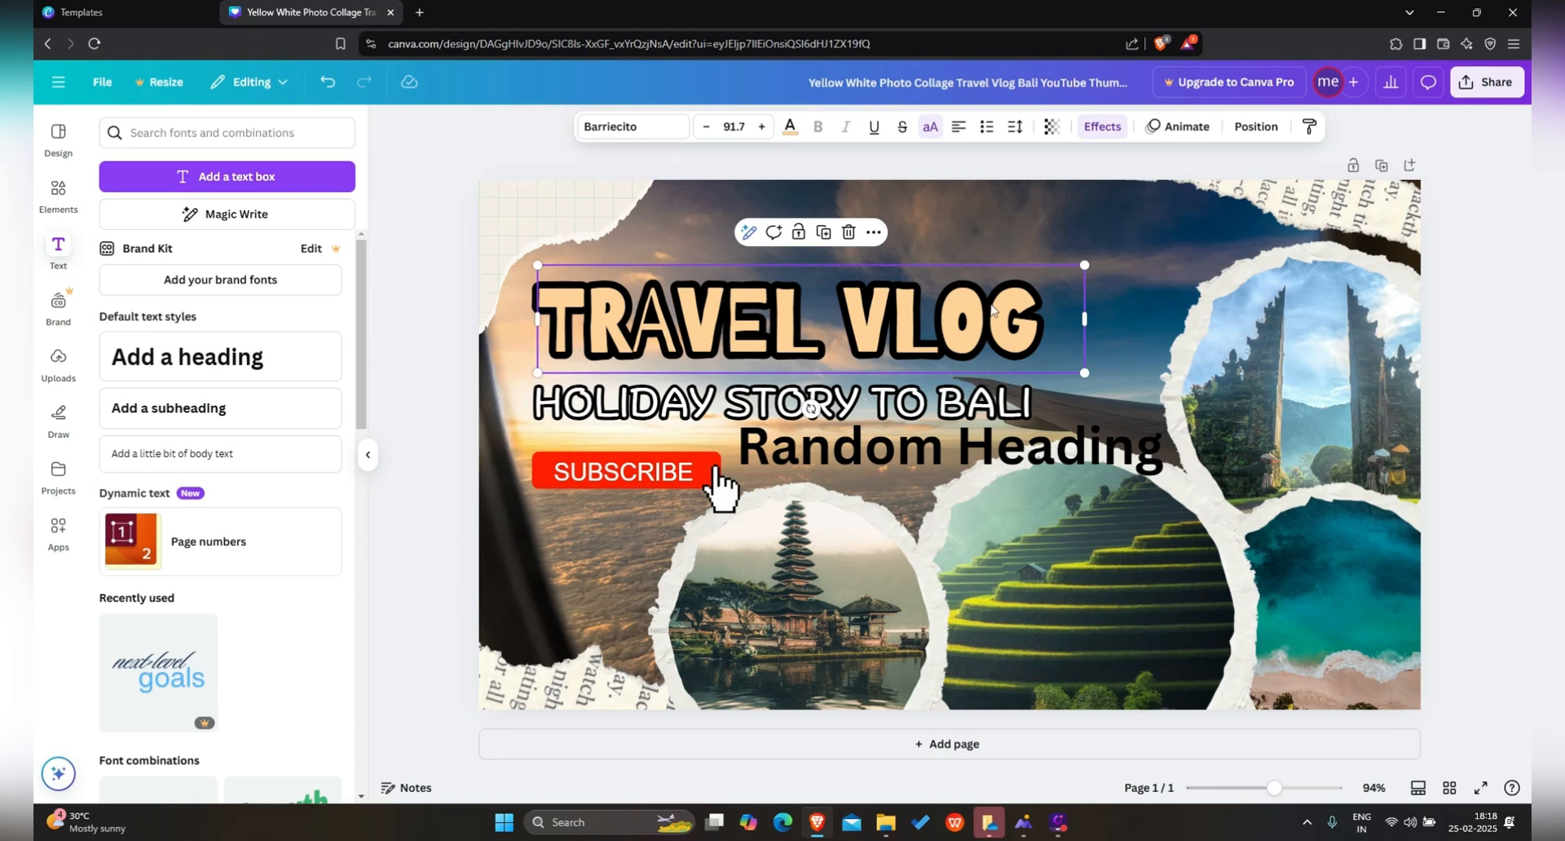
pyautogui.doubleClick(1020, 308)
pyautogui.click(1046, 307)
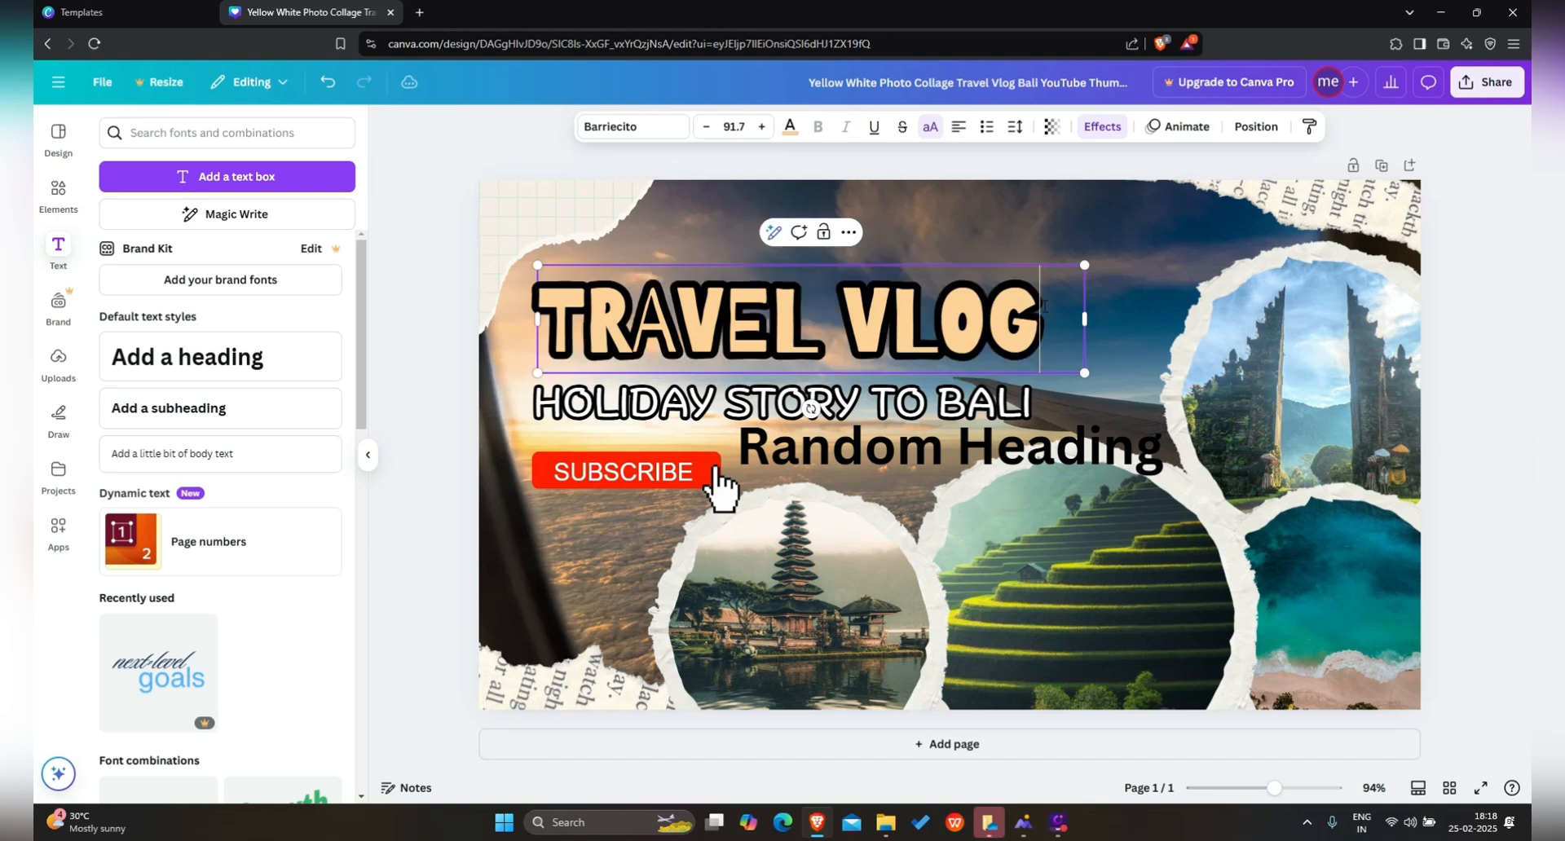
pyautogui.press('BackSpace')
pyautogui.press('BackSpace')
pyautogui.press('BackSpace')
pyautogui.press('BackSpace')
pyautogui.press('BackSpace')
pyautogui.press('BackSpace')
pyautogui.press('BackSpace')
pyautogui.press('BackSpace')
pyautogui.press('BackSpace')
pyautogui.press('BackSpace')
pyautogui.press('BackSpace')
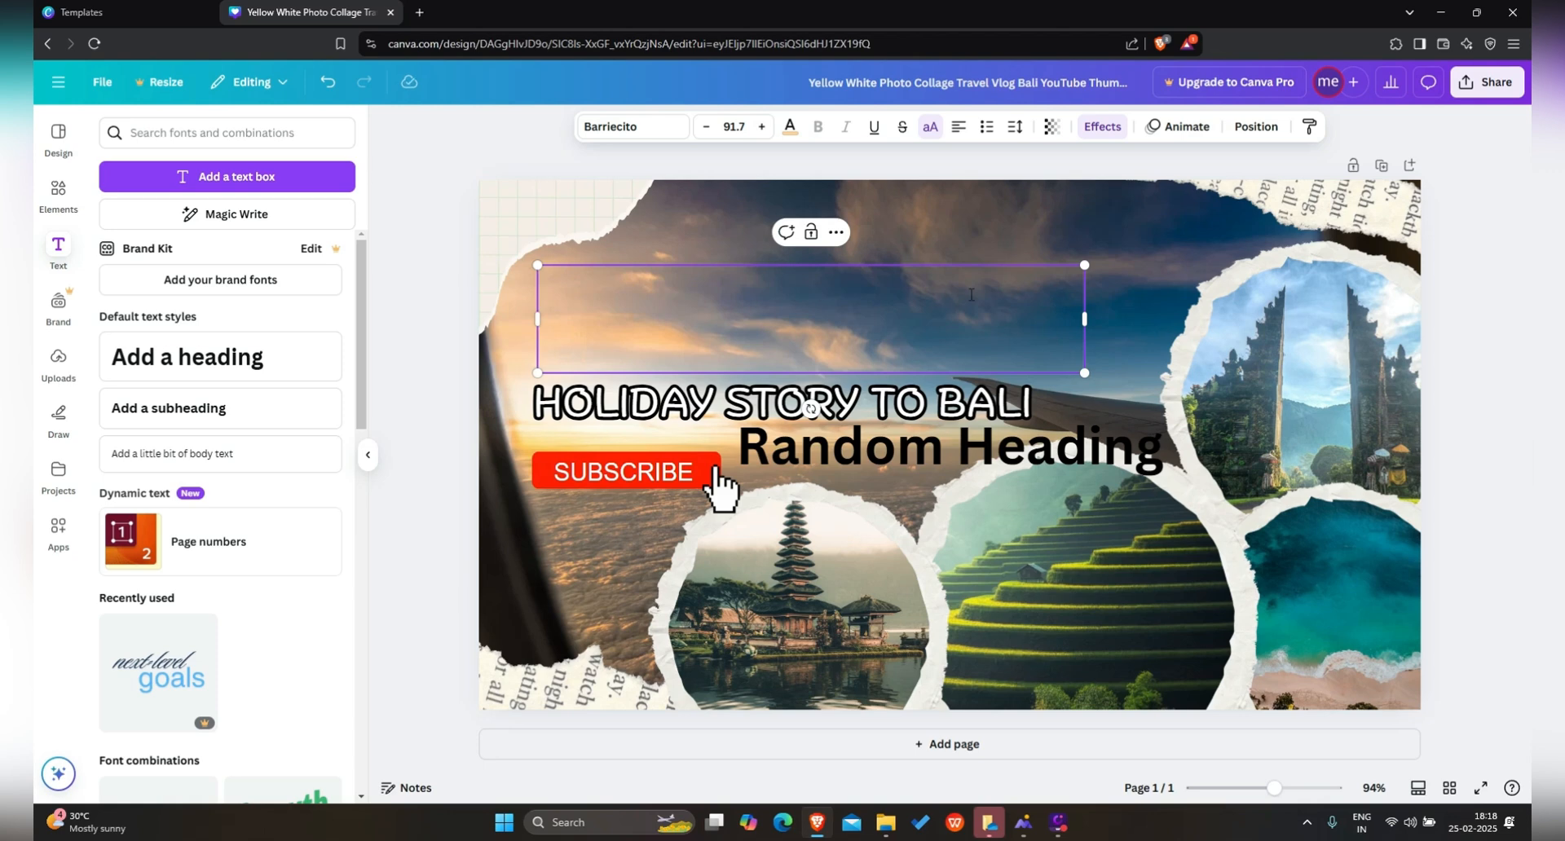
# Step: Replace the temple gate photo in its torn-paper frame with the round Content Circle K logo from the uploaded images
pyautogui.click(1272, 397)
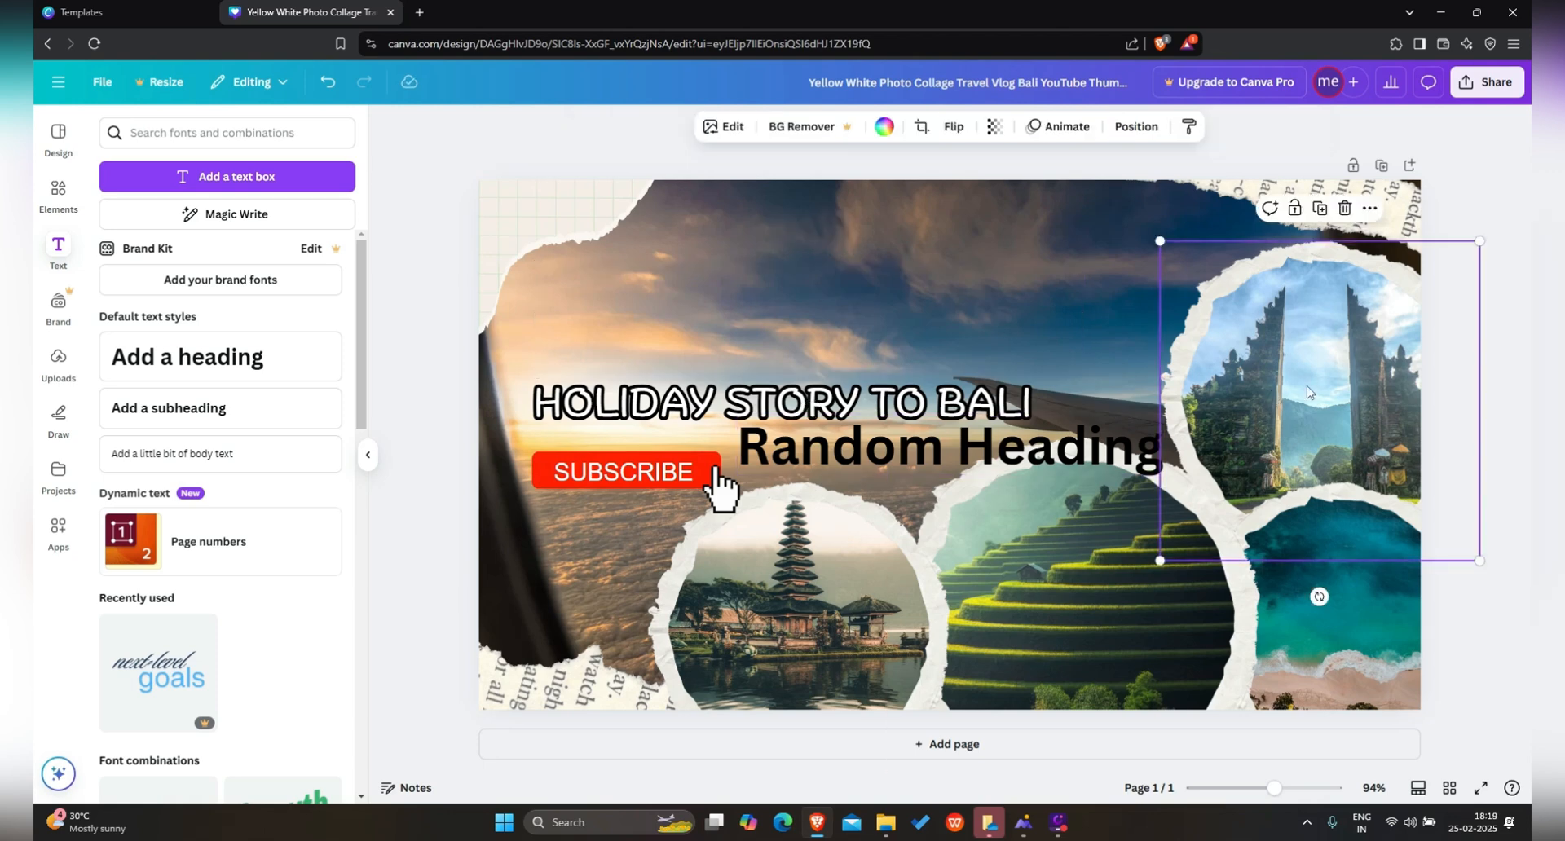
pyautogui.press('Delete')
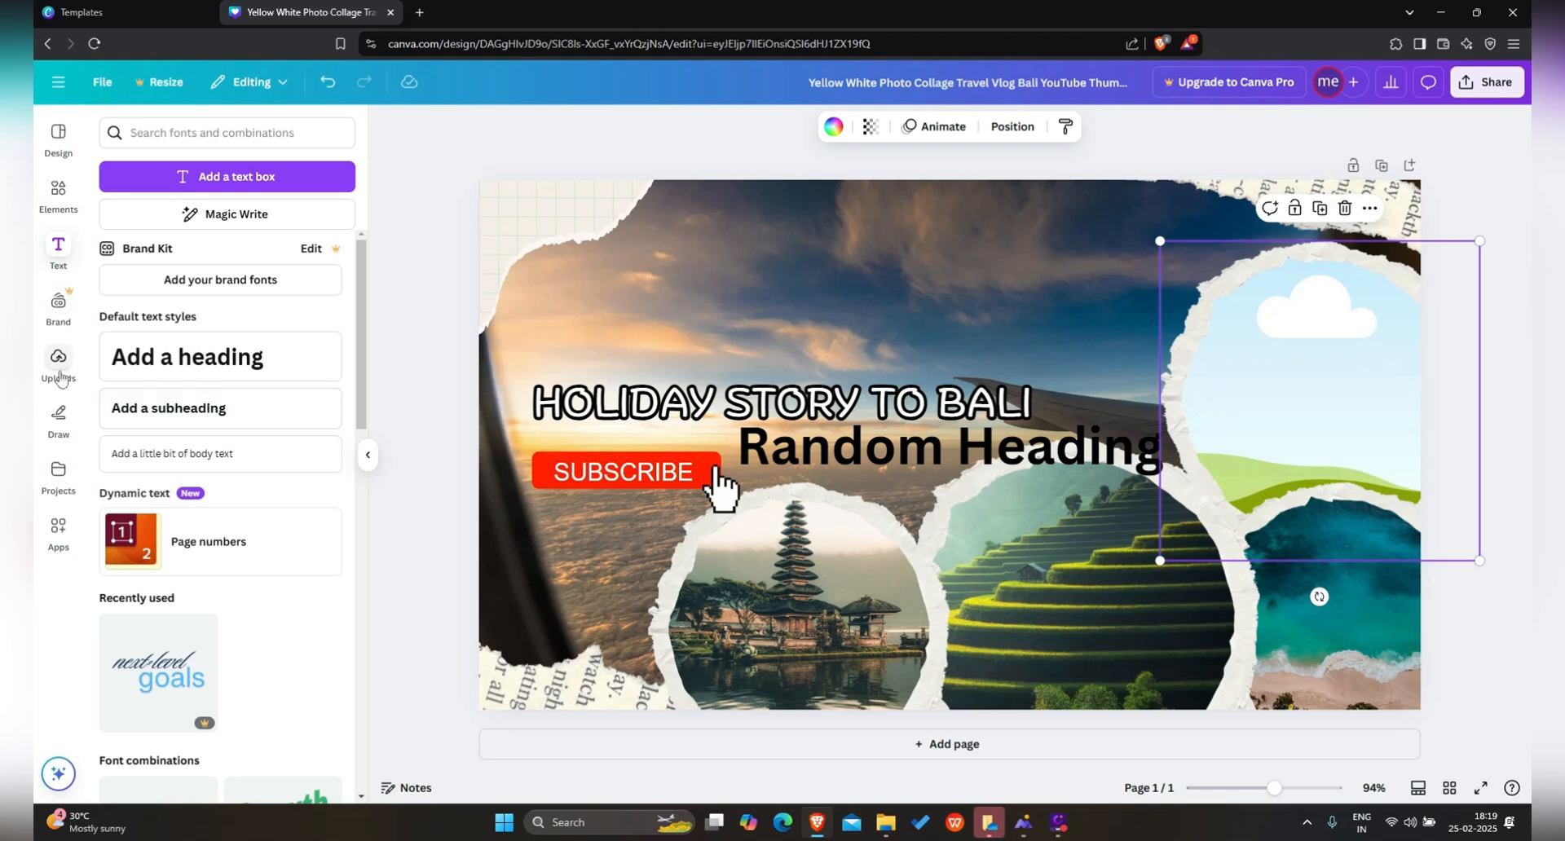
pyautogui.click(60, 377)
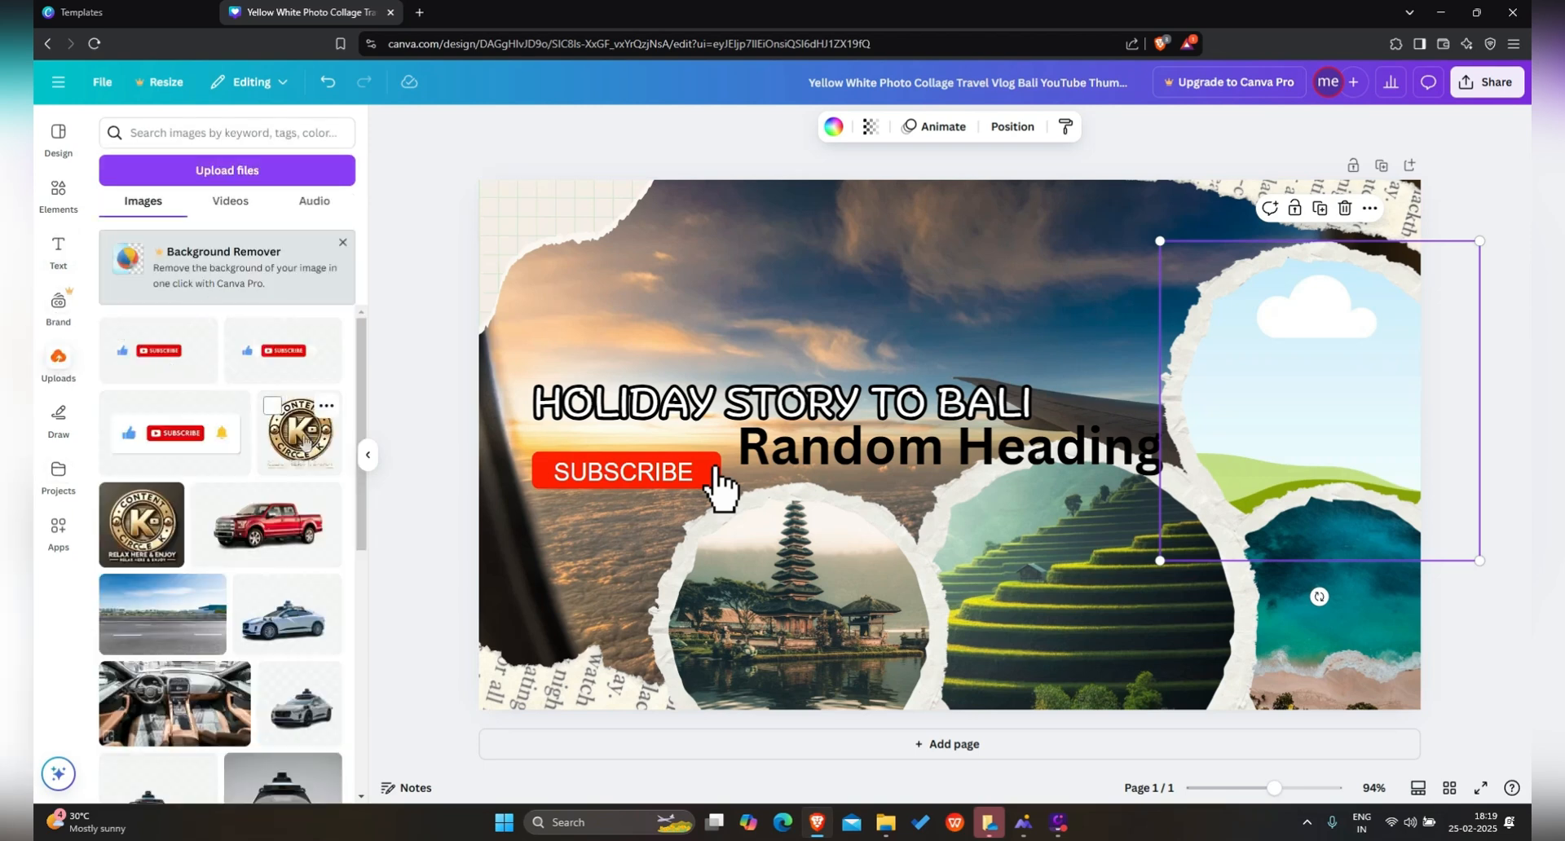
pyautogui.click(303, 441)
pyautogui.moveTo(1019, 505); pyautogui.dragTo(1308, 391)
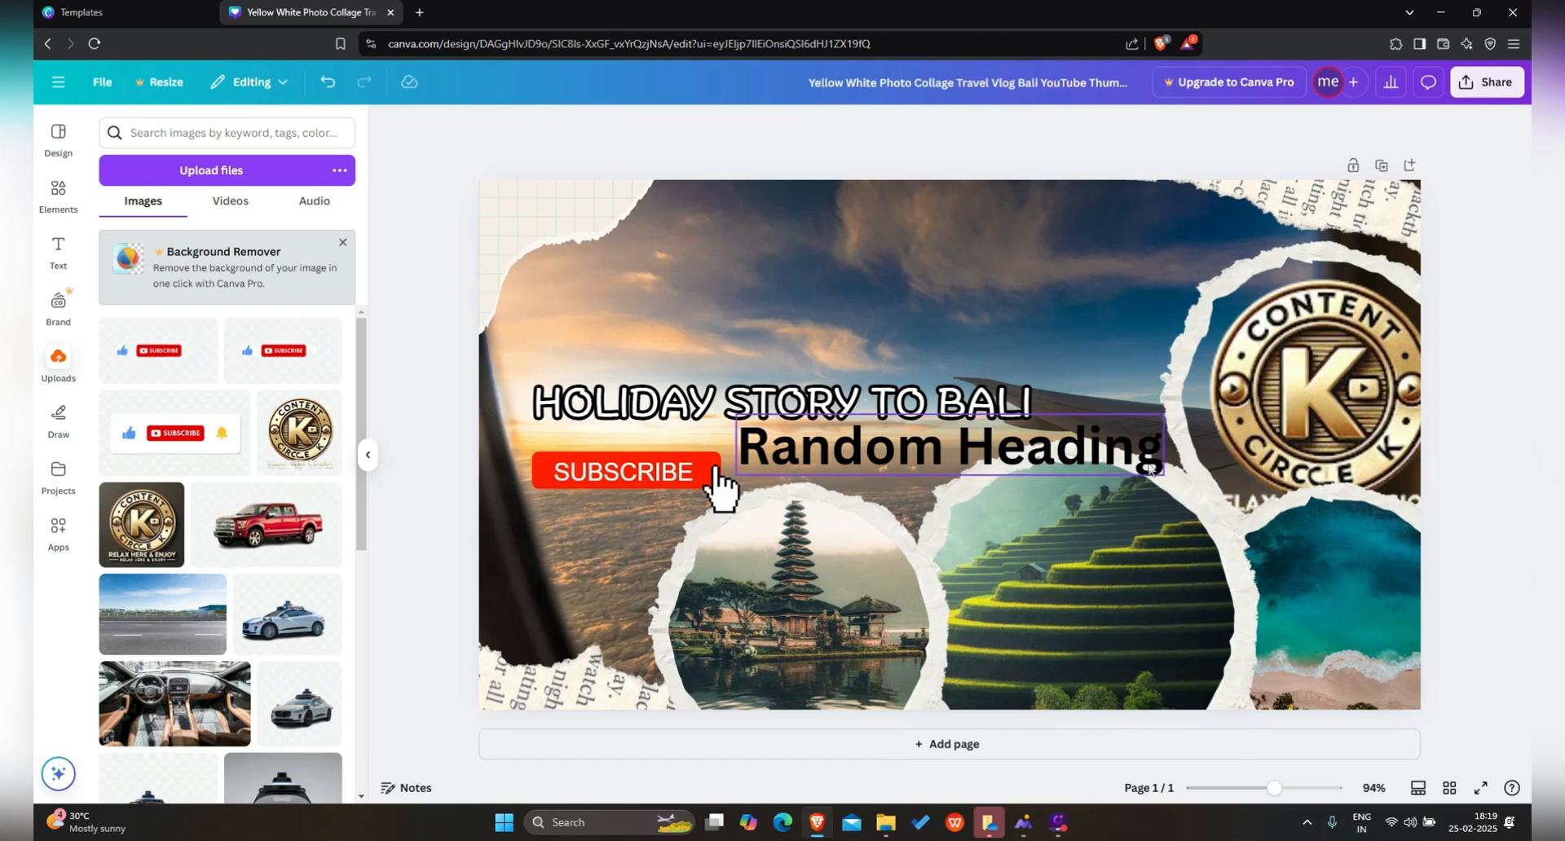
# Step: Move the "Random Heading" text into the empty title area above "HOLIDAY STORY TO BALI"
pyautogui.click(1106, 463)
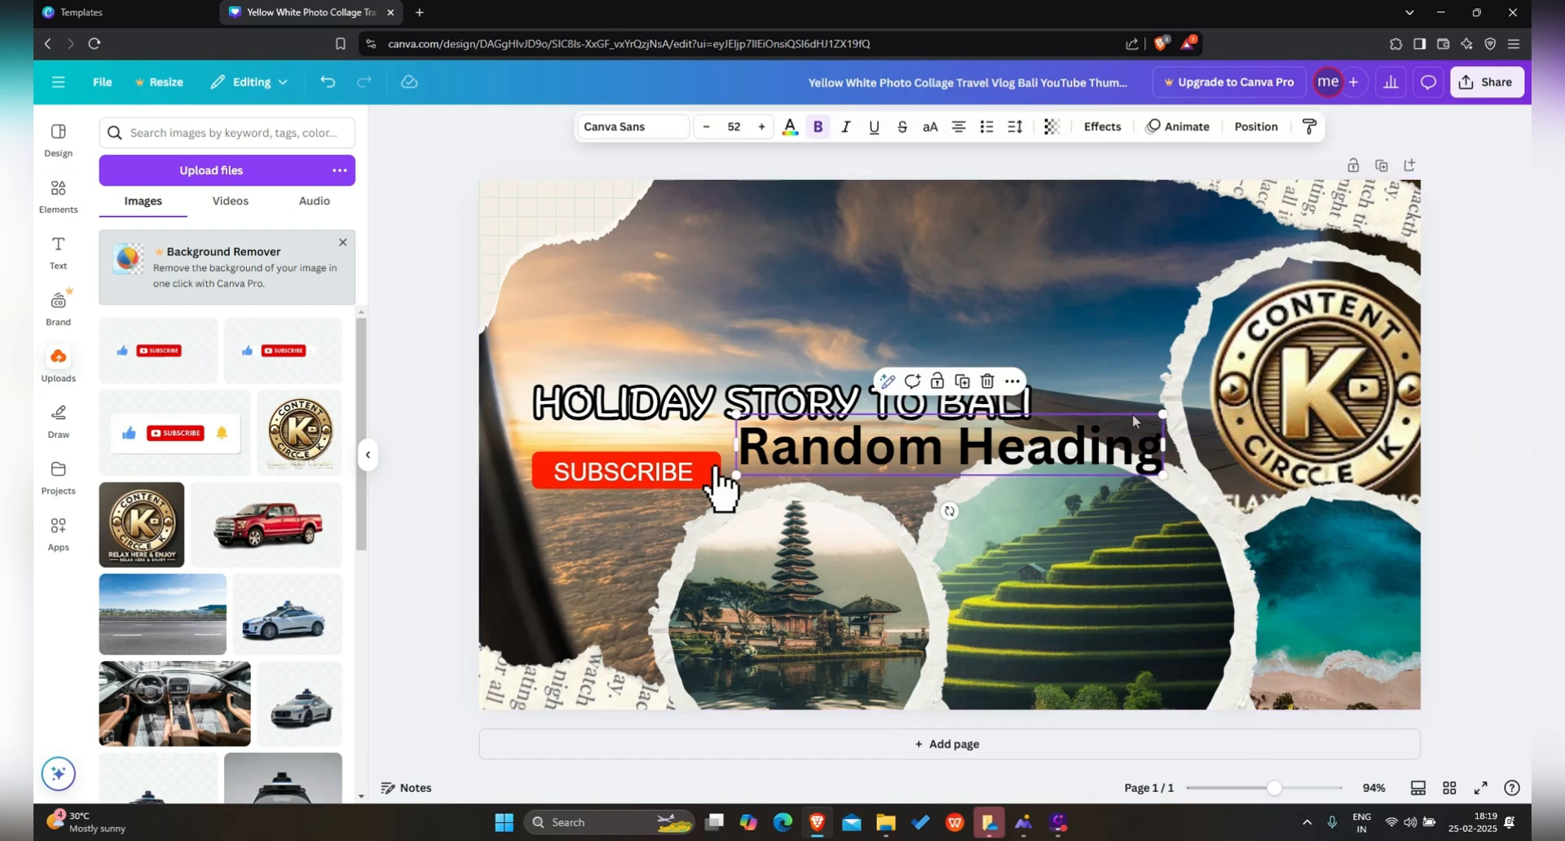
pyautogui.moveTo(1133, 413); pyautogui.dragTo(921, 301)
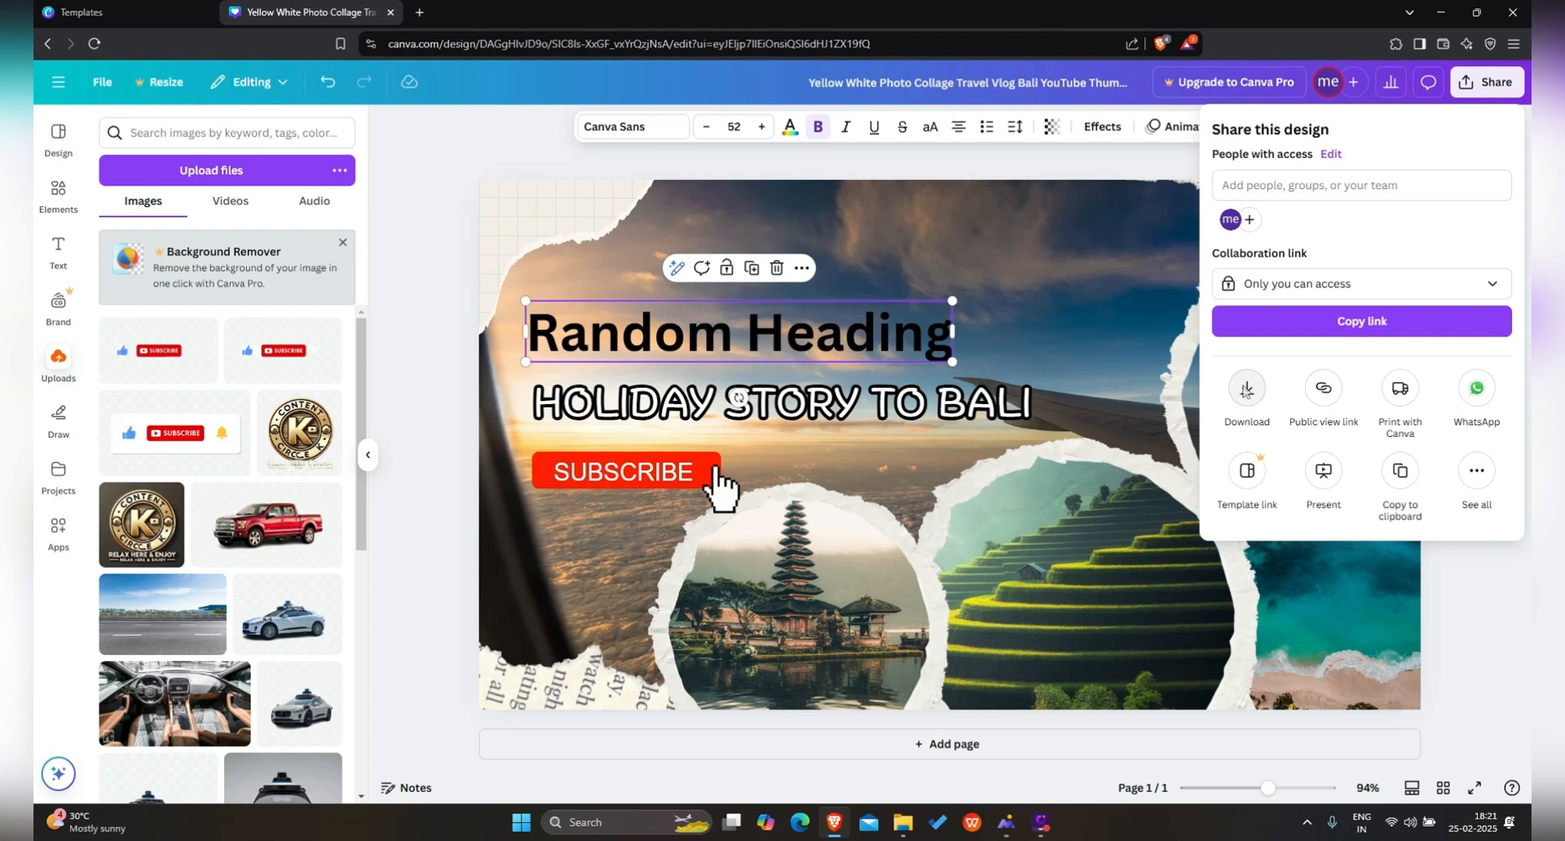
pyautogui.press('Escape')
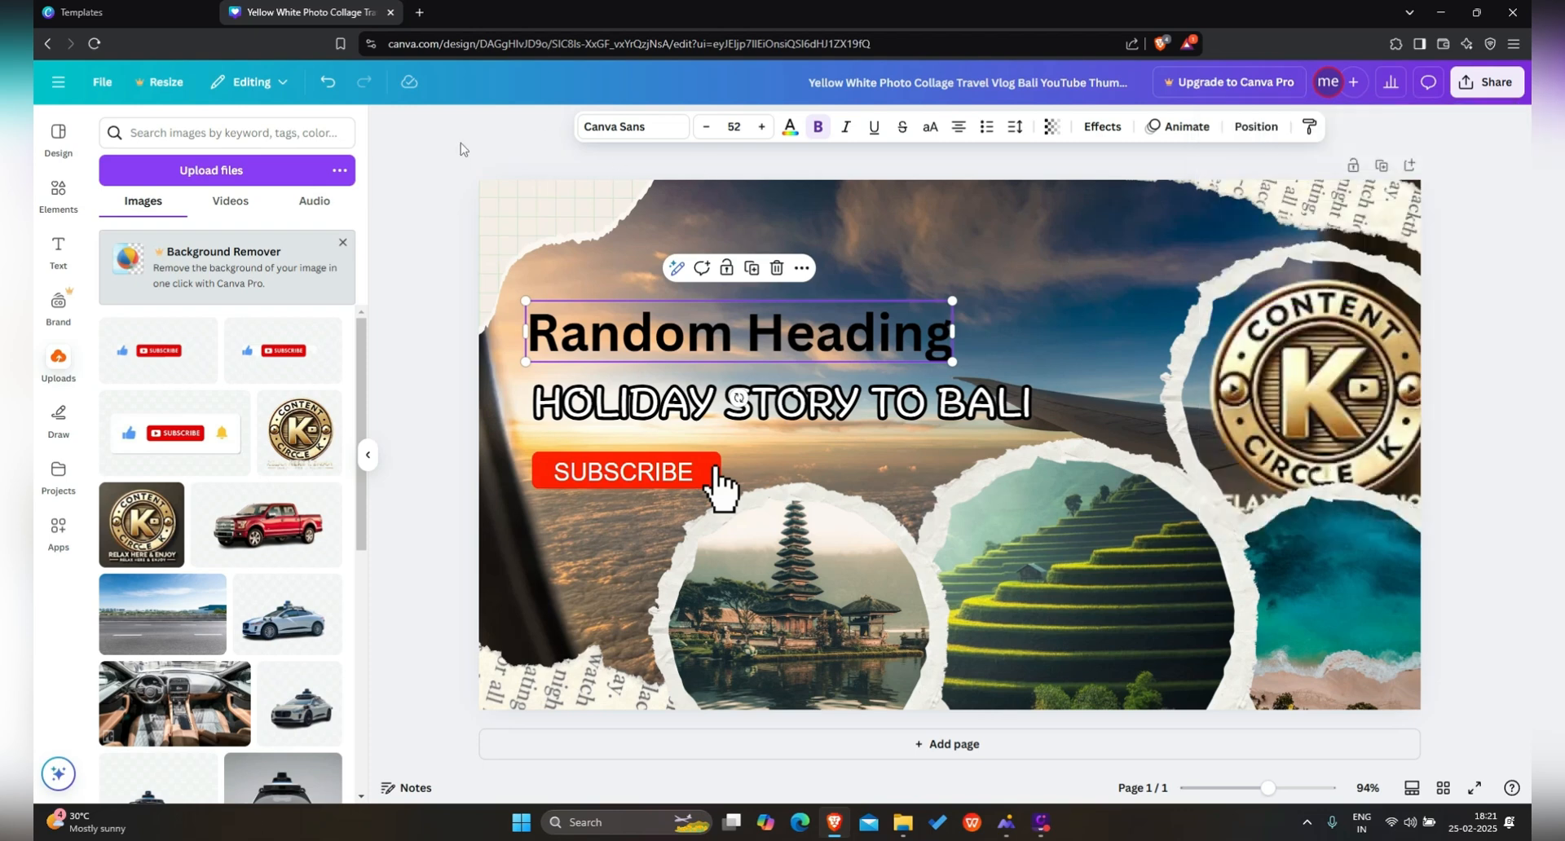
# Step: Close the template design and create a blank YouTube Thumbnail design
pyautogui.click(390, 12)
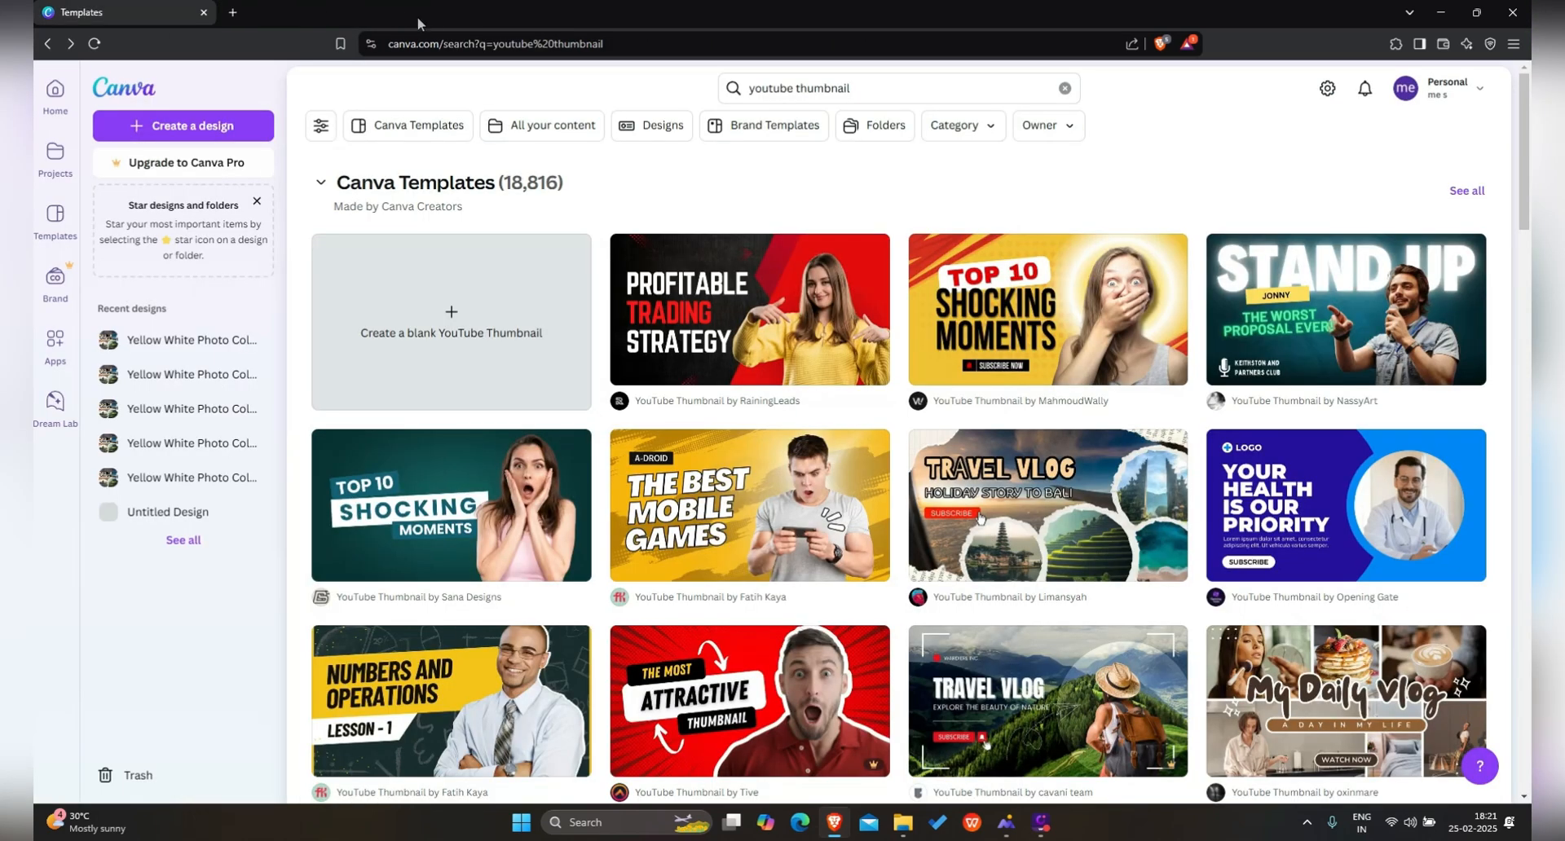
pyautogui.click(452, 319)
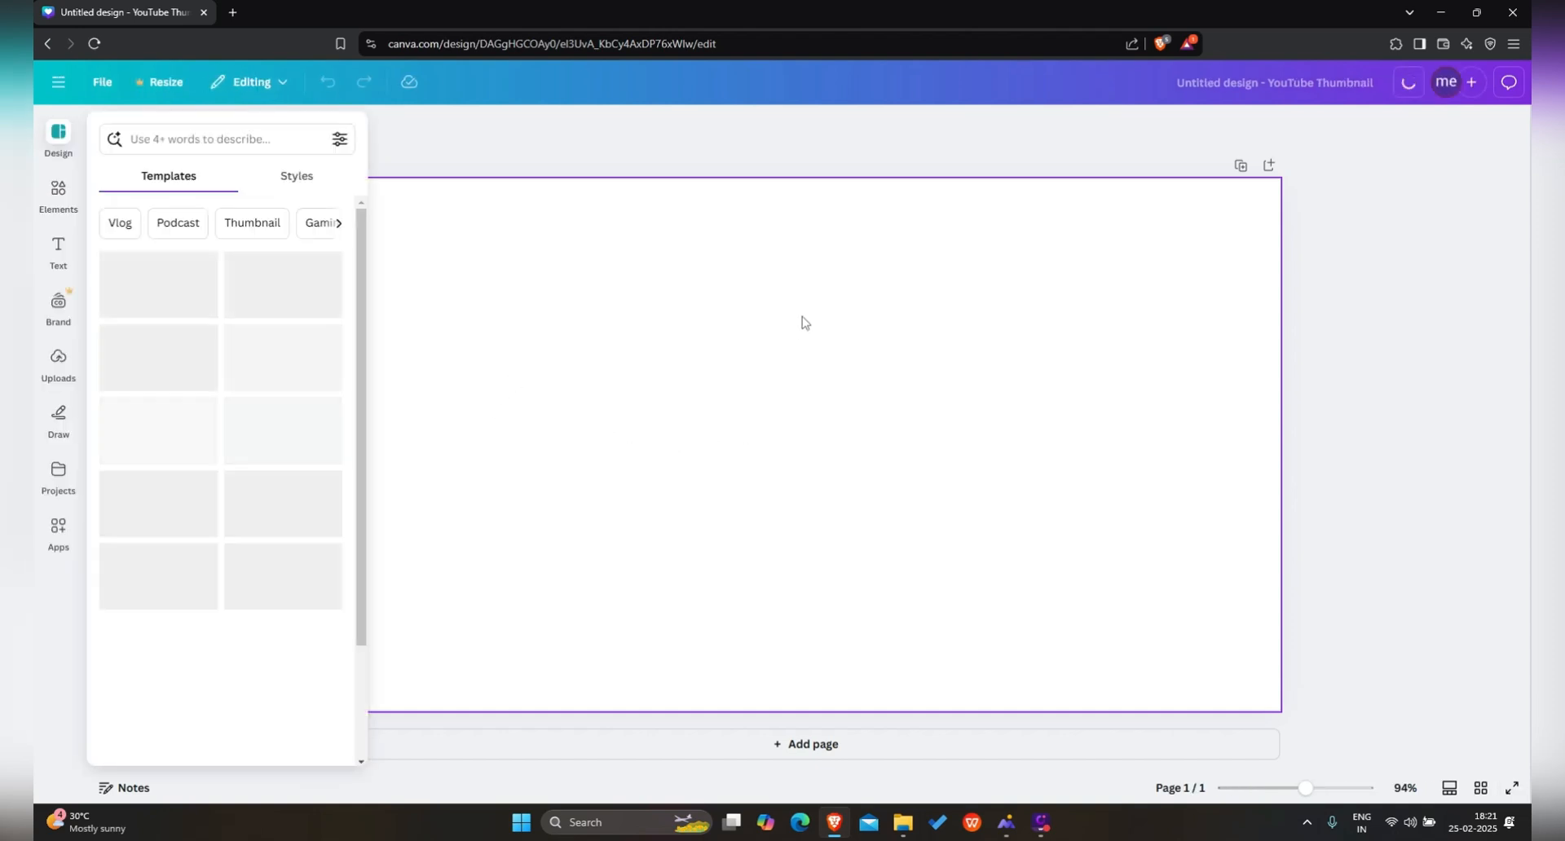
pyautogui.click(745, 219)
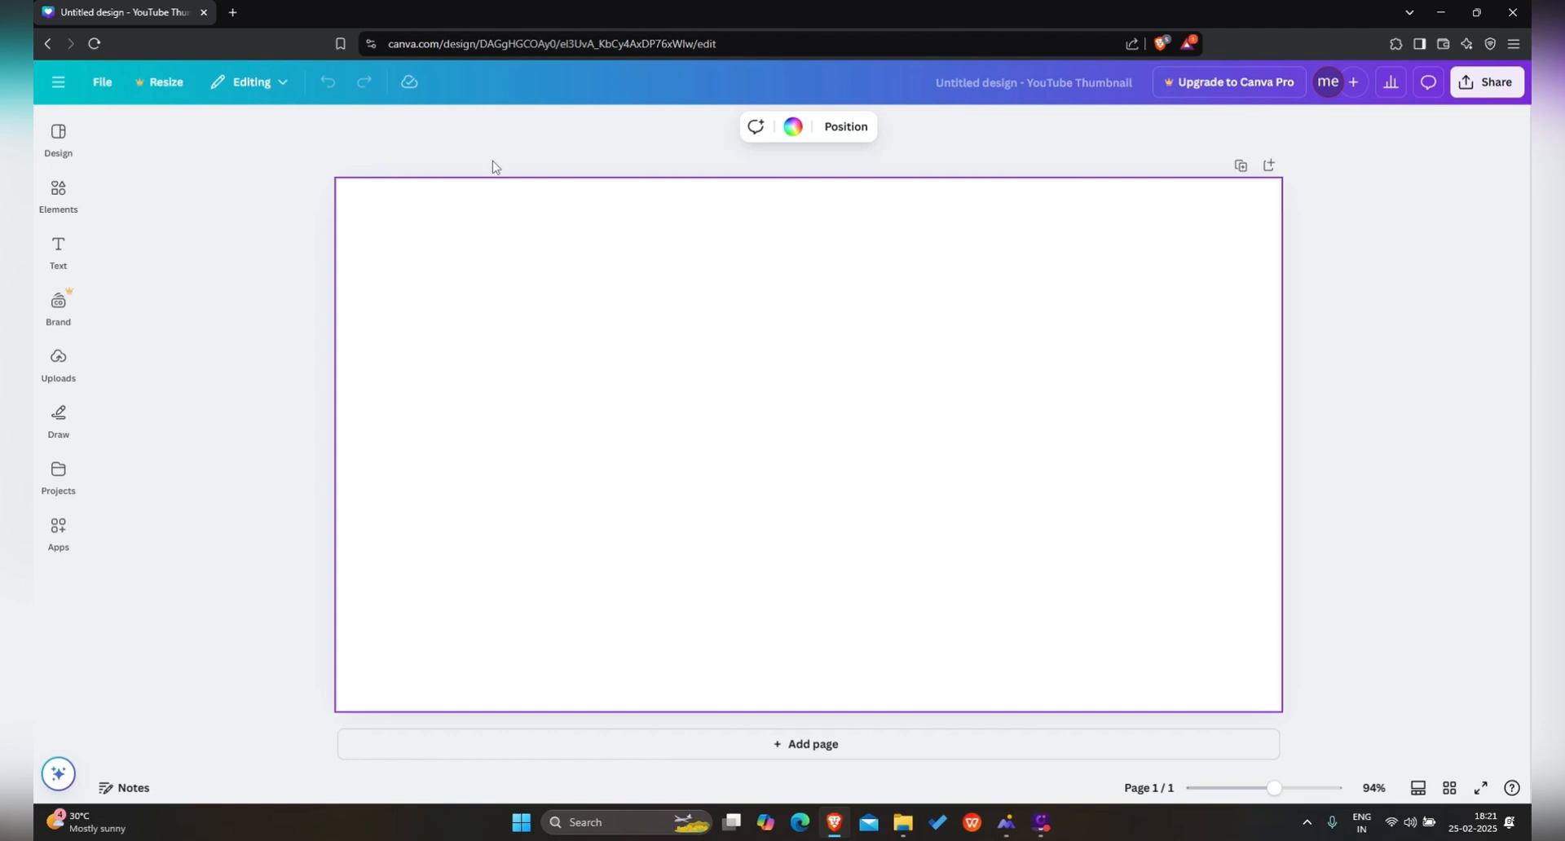
pyautogui.click(440, 161)
# Step: Cover the whole blank page with a square shape and fill it with the grey-to-white gradient
pyautogui.click(51, 195)
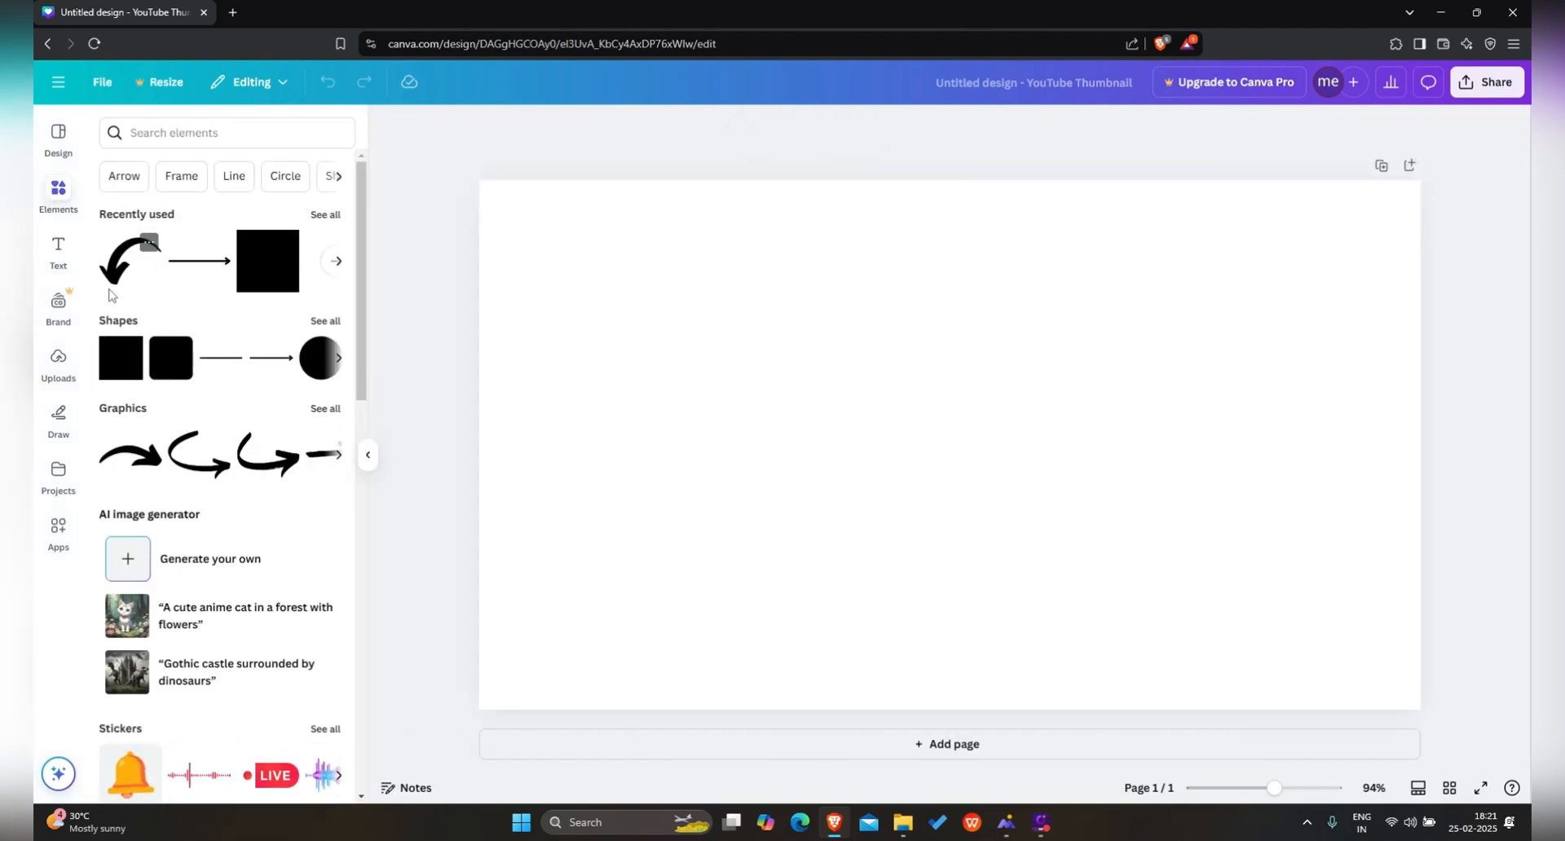
pyautogui.click(112, 364)
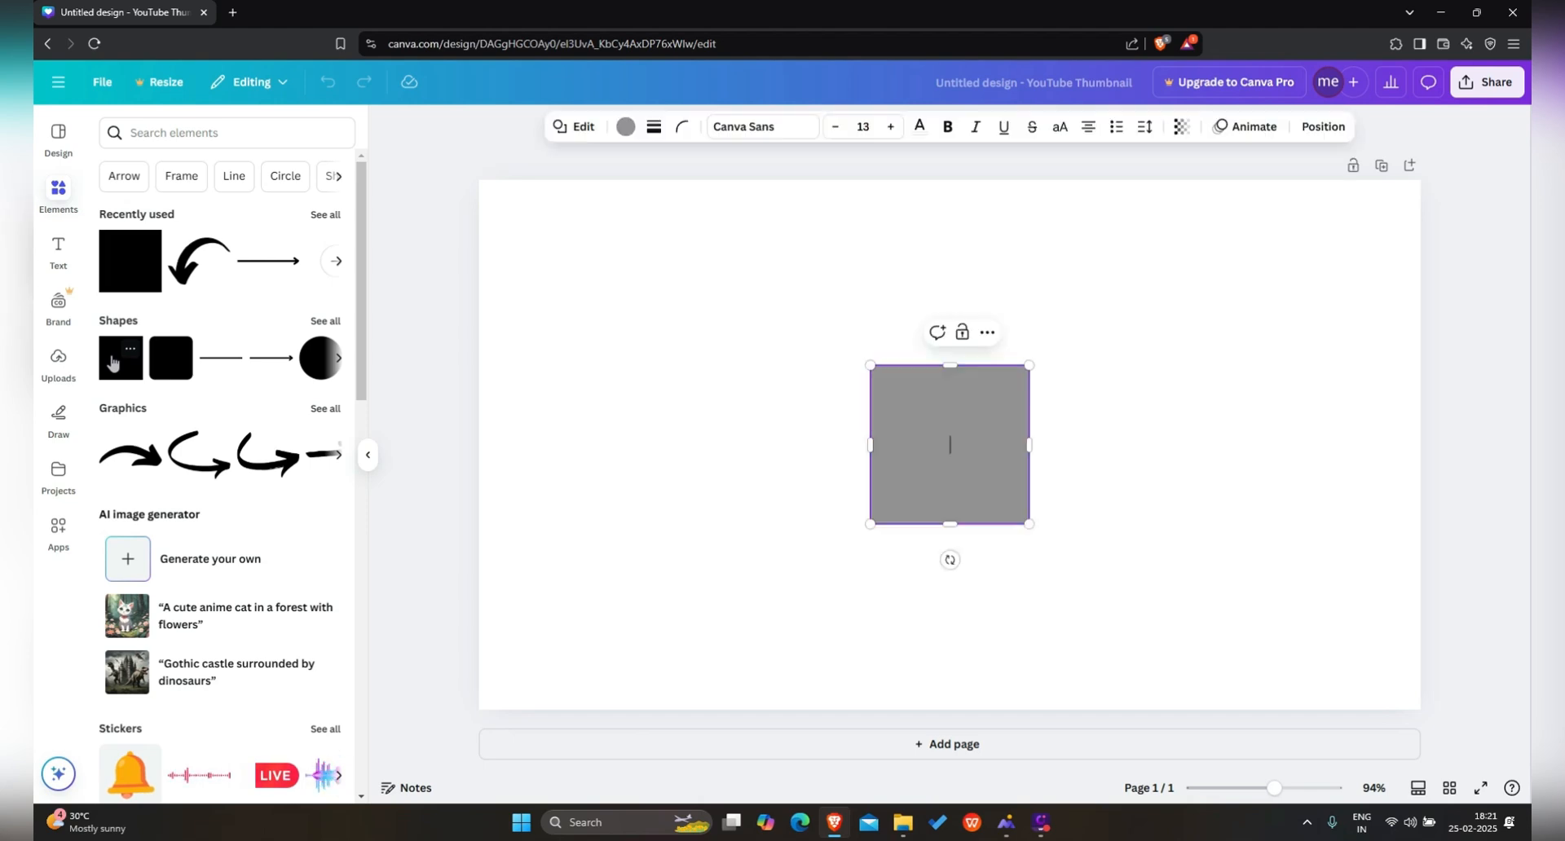
pyautogui.moveTo(906, 410); pyautogui.dragTo(518, 222)
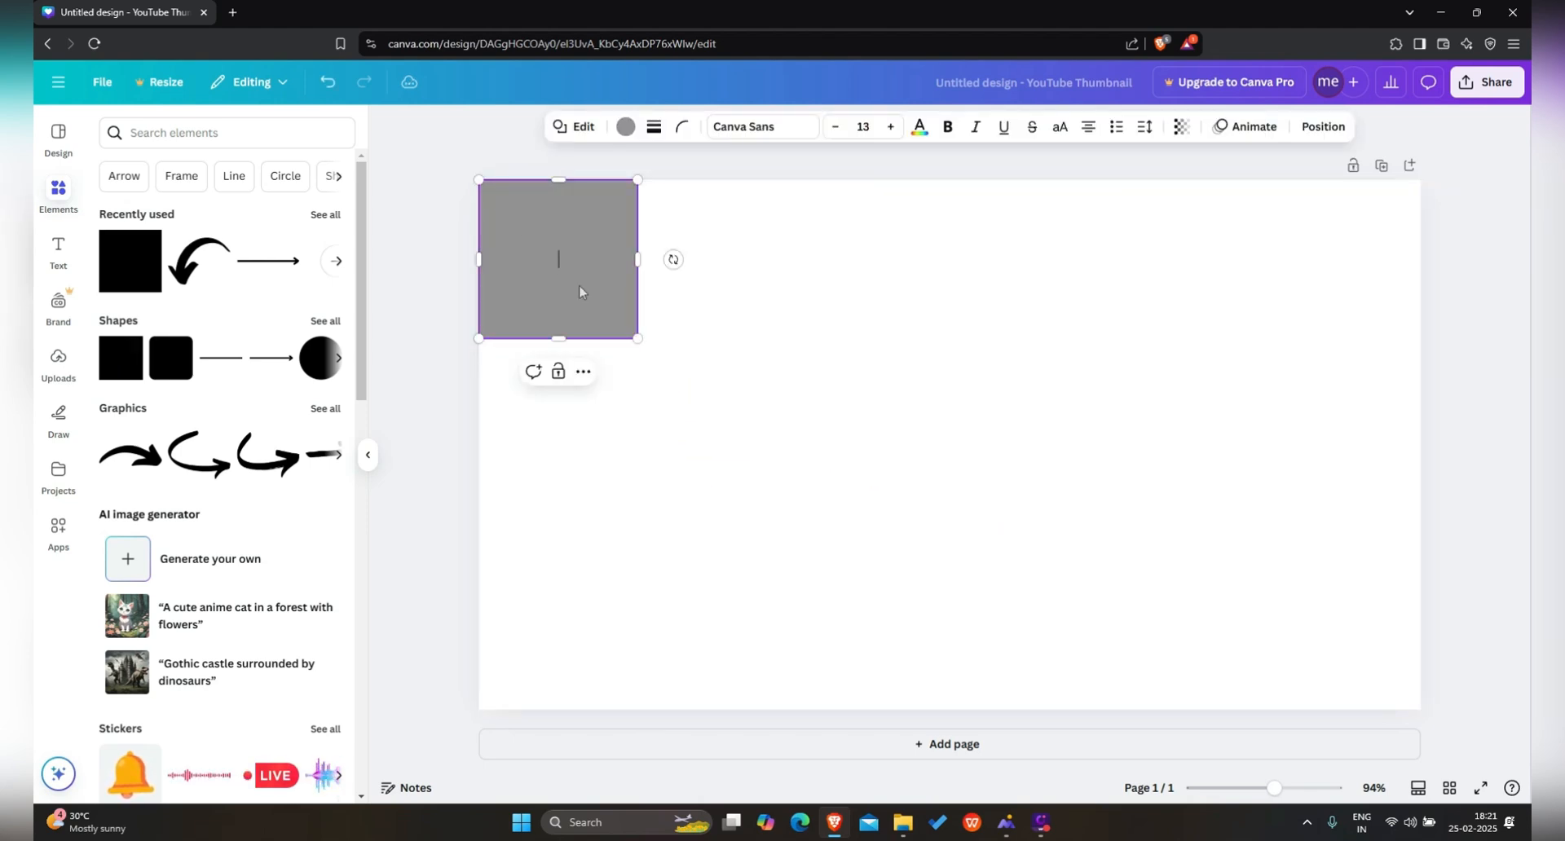
pyautogui.moveTo(671, 340); pyautogui.dragTo(1419, 707)
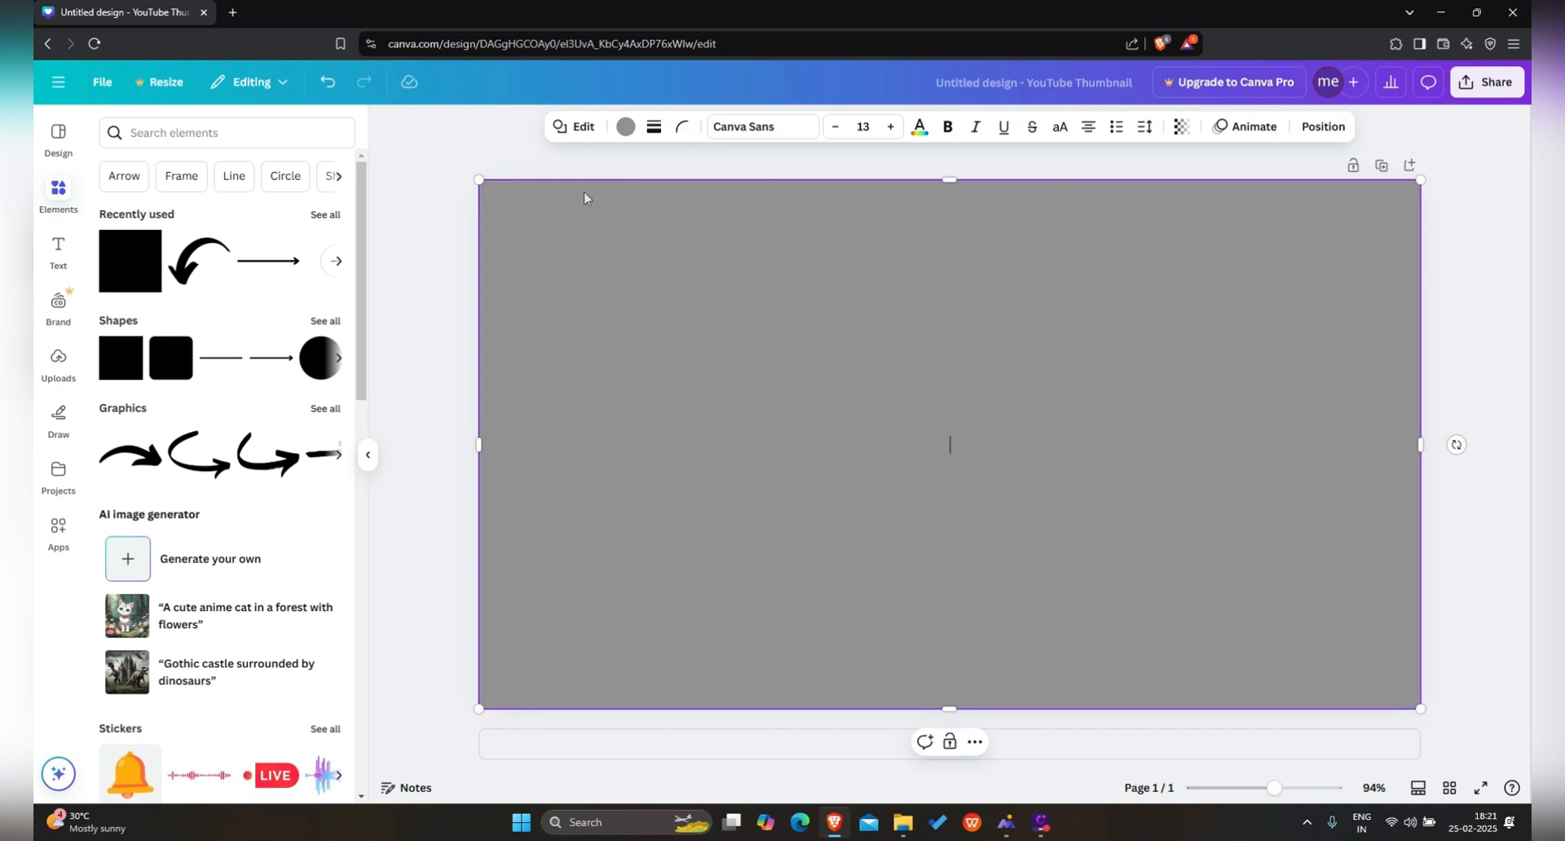
pyautogui.click(625, 127)
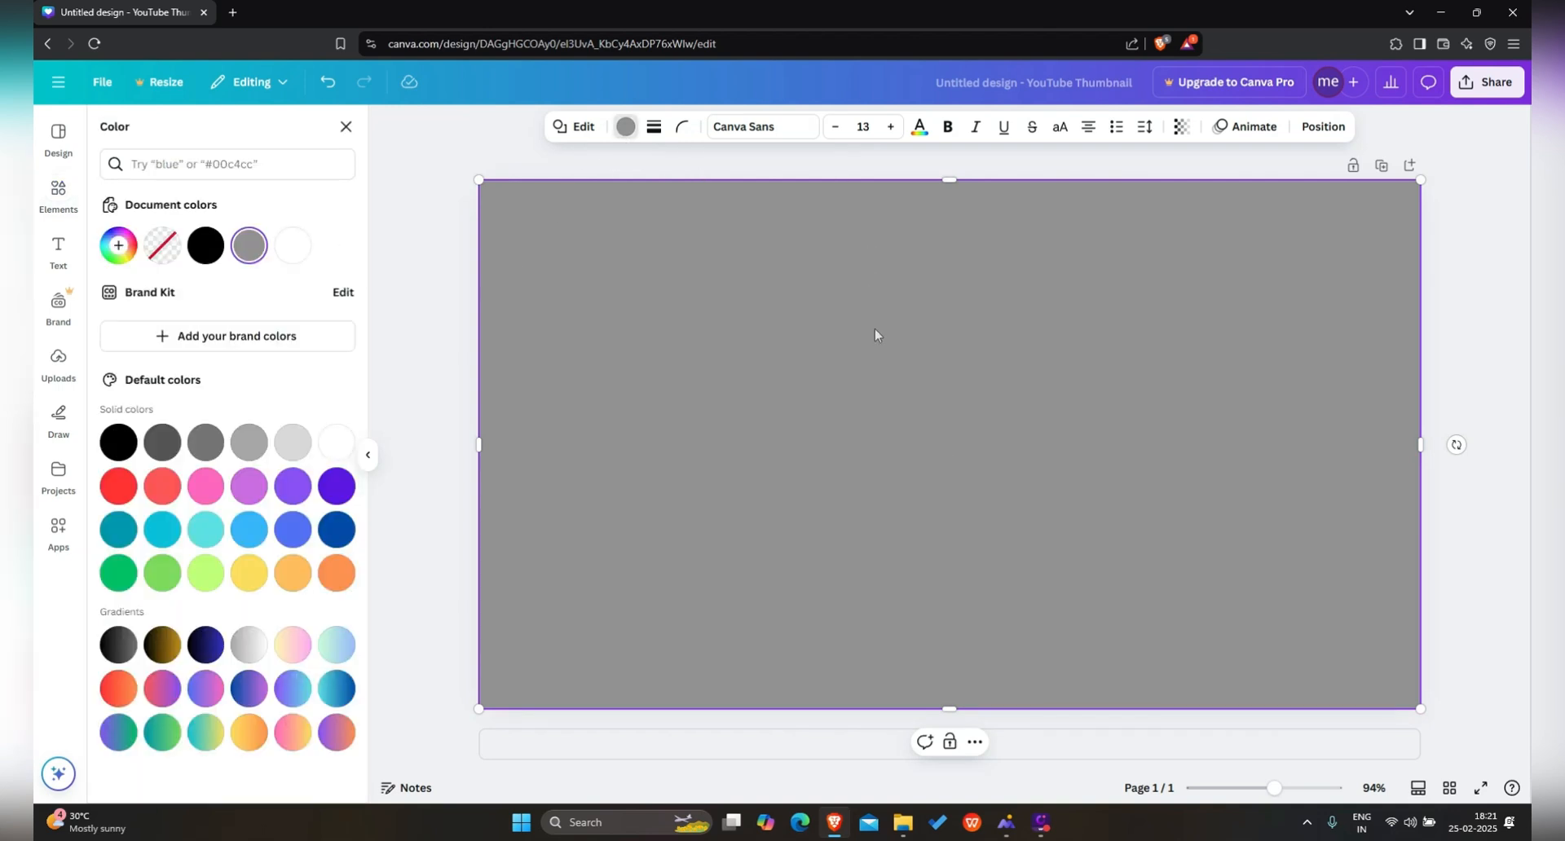
pyautogui.click(248, 643)
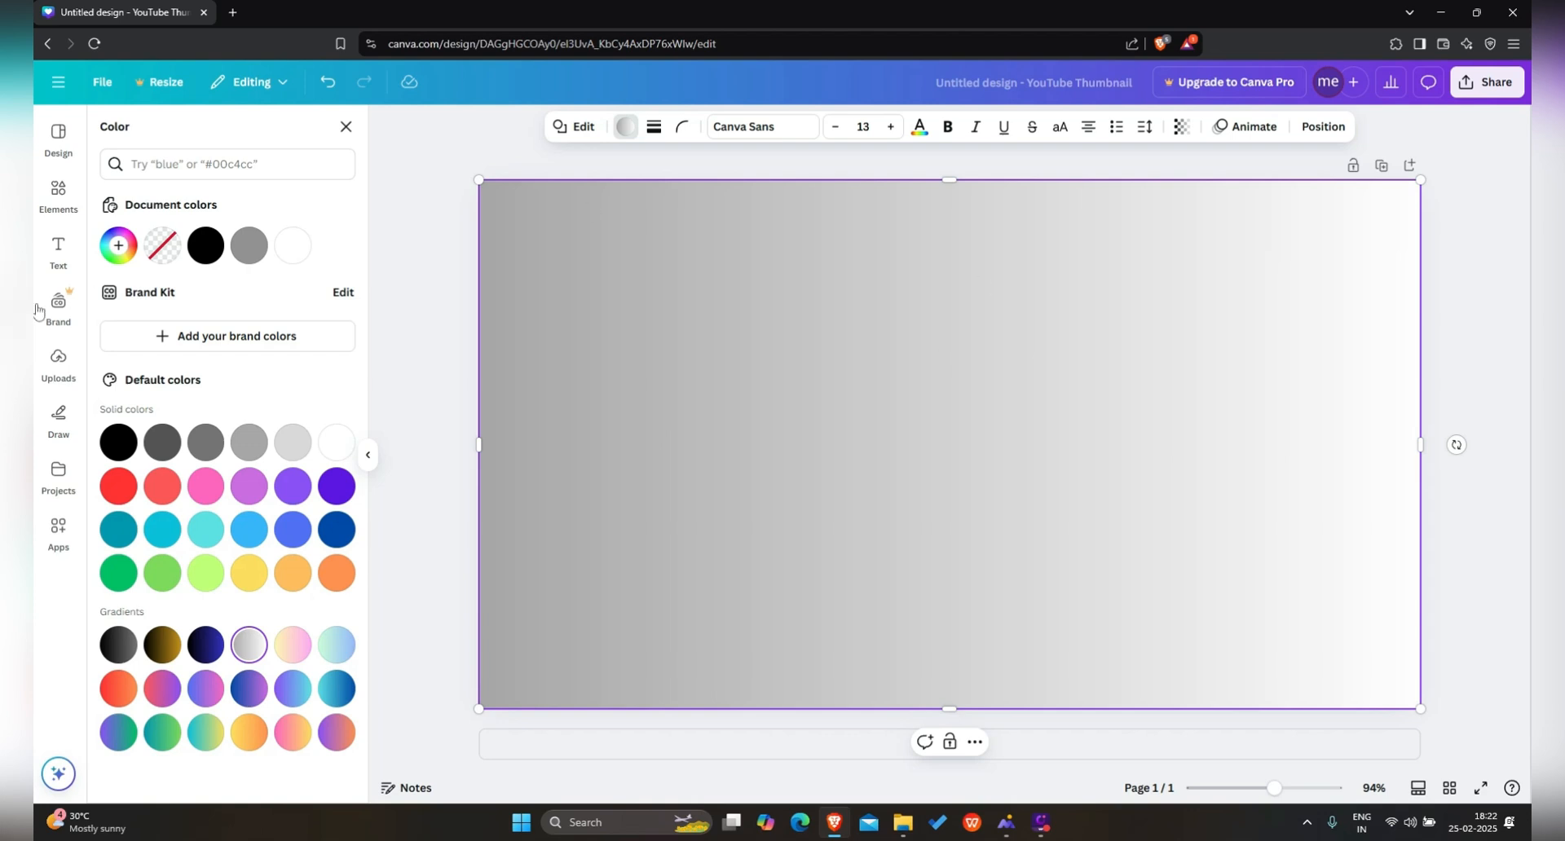
# Step: Add a heading to the gradient page and replace its placeholder text with "Grand Canynon"
pyautogui.click(63, 268)
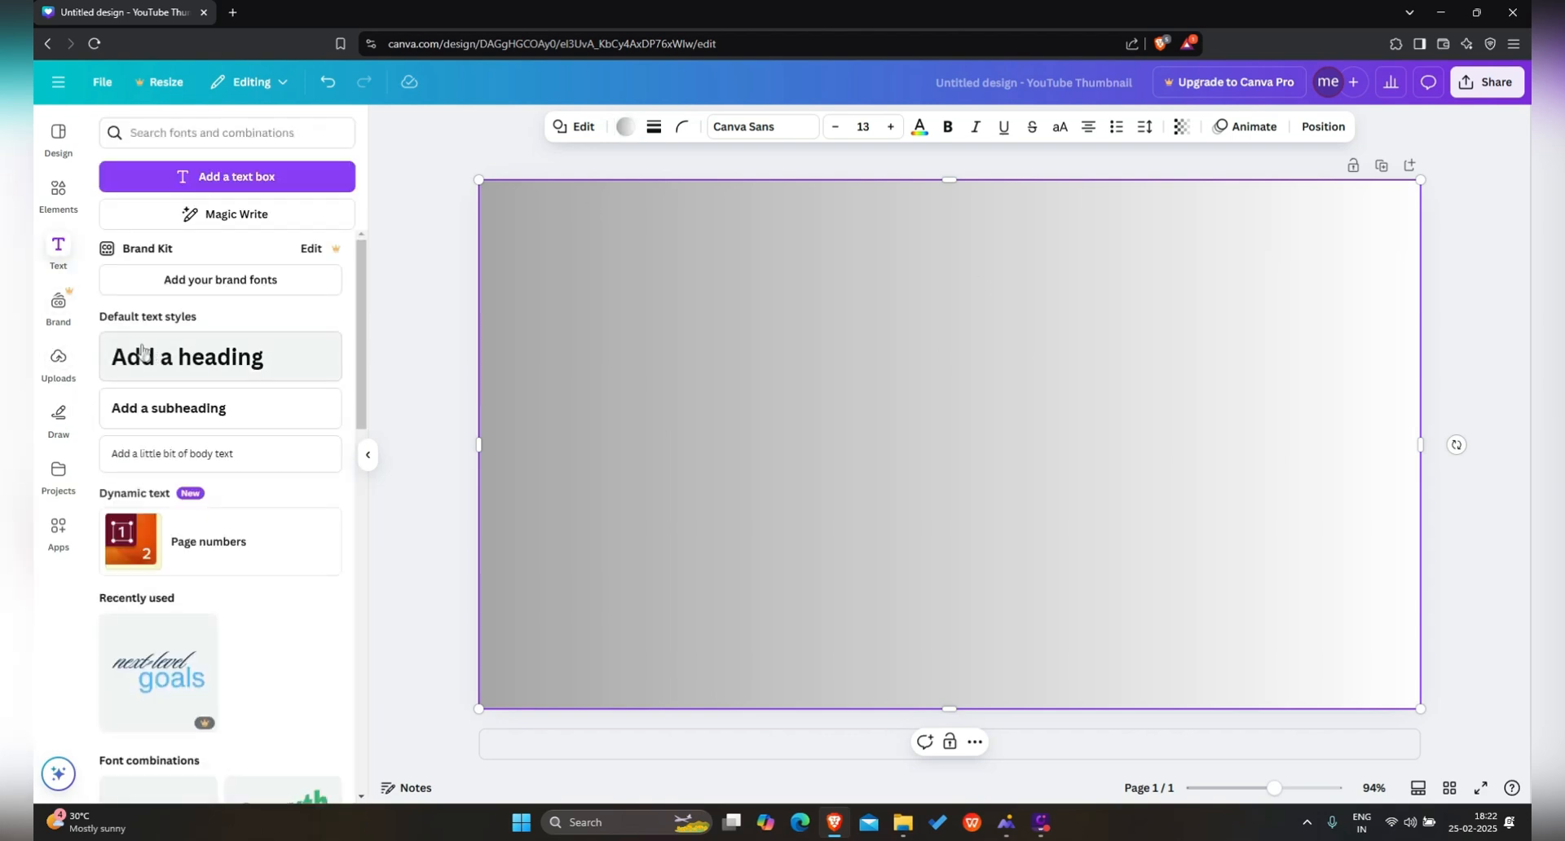
pyautogui.click(186, 362)
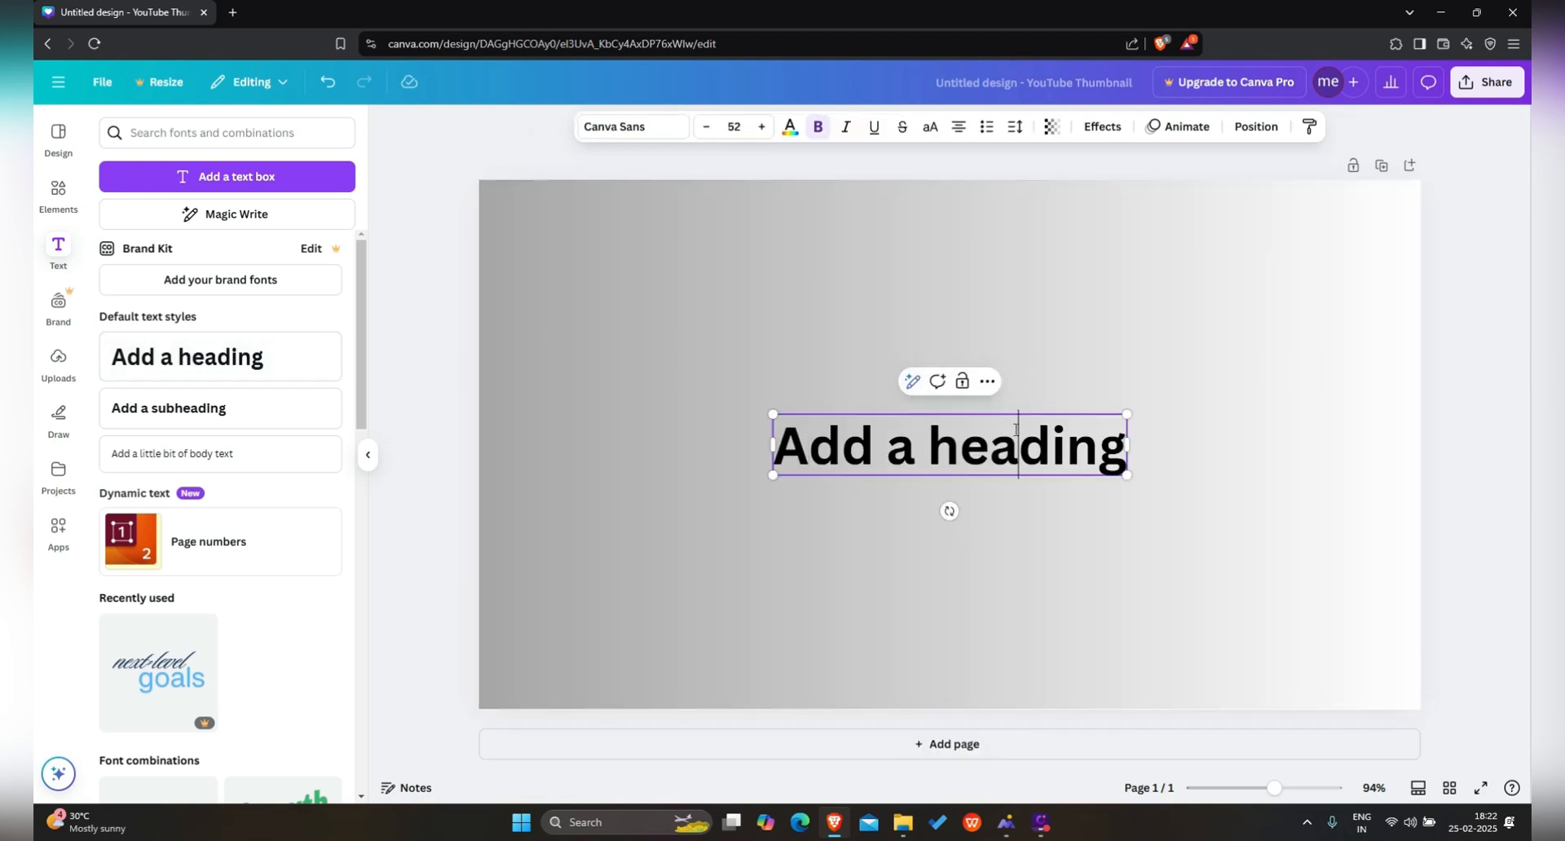
pyautogui.tripleClick(1014, 430)
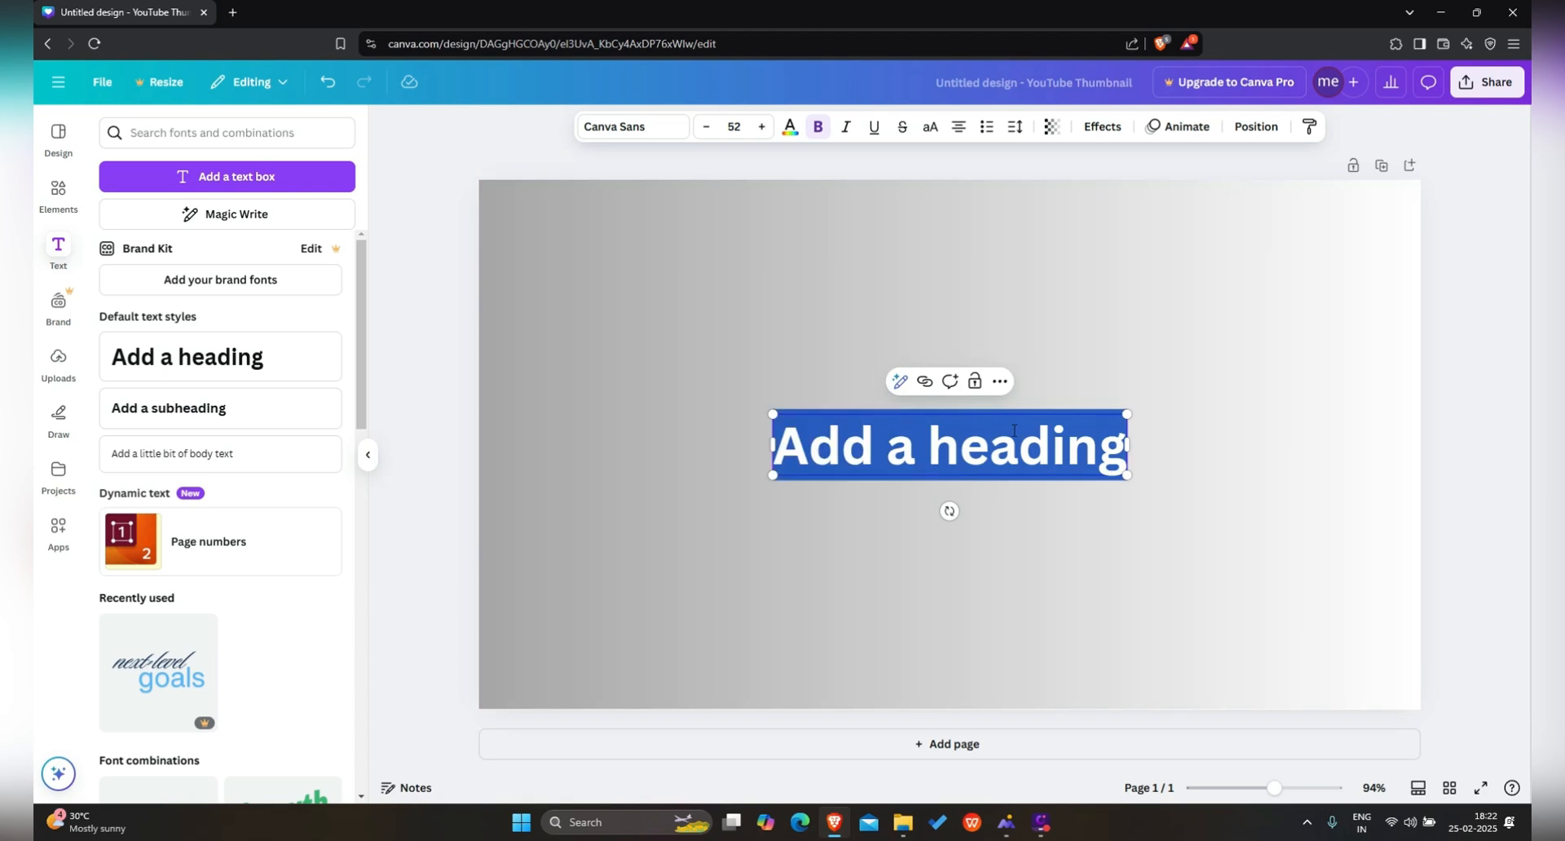
pyautogui.press('BackSpace')
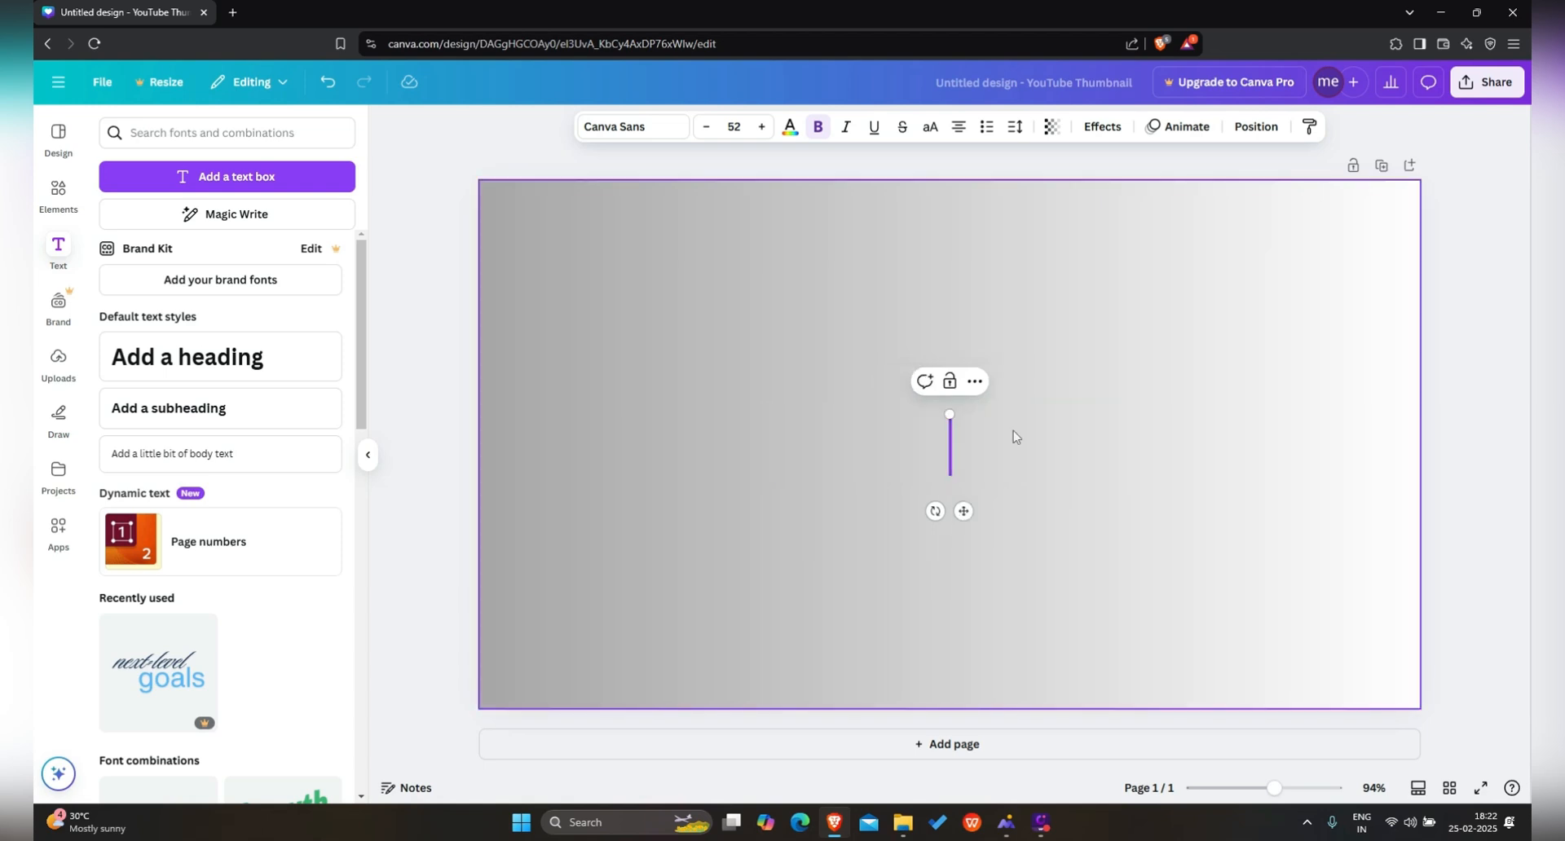
pyautogui.write('Grand')
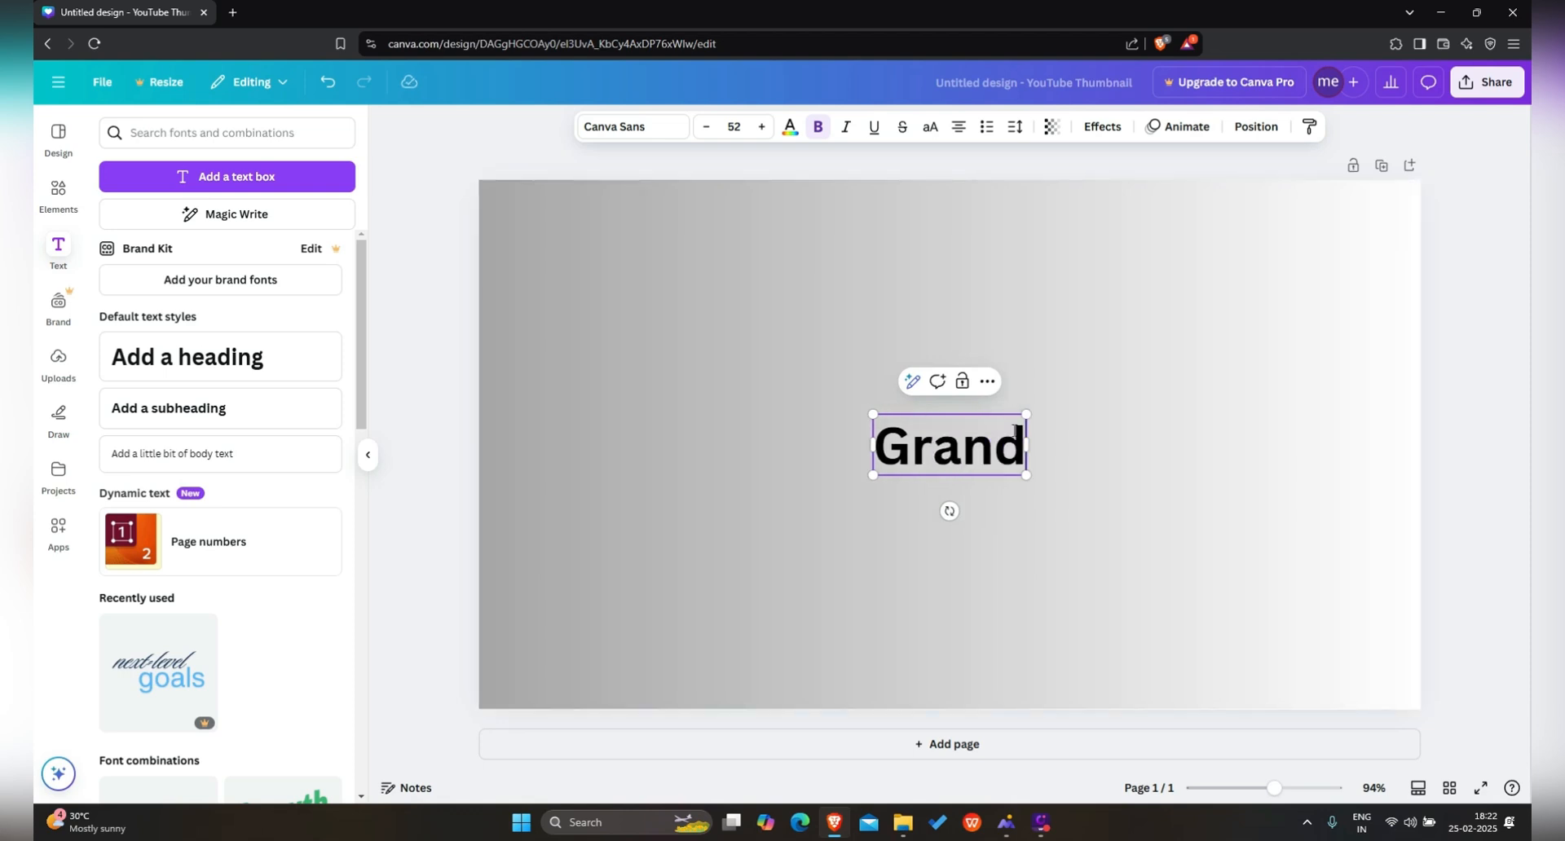
pyautogui.write(' C')
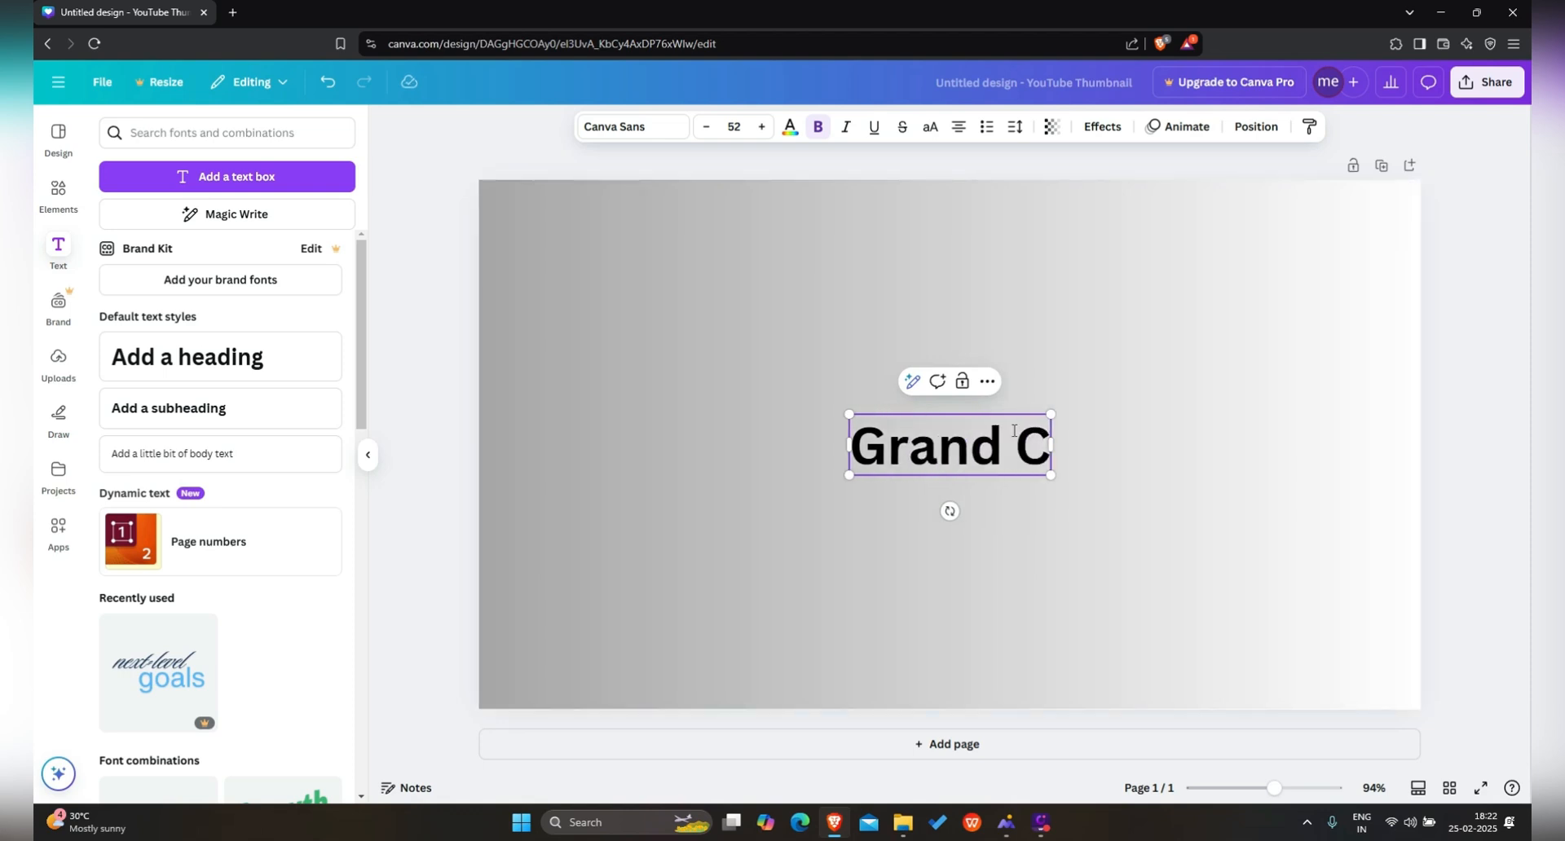
pyautogui.write('A')
pyautogui.press('BackSpace')
pyautogui.write('an')
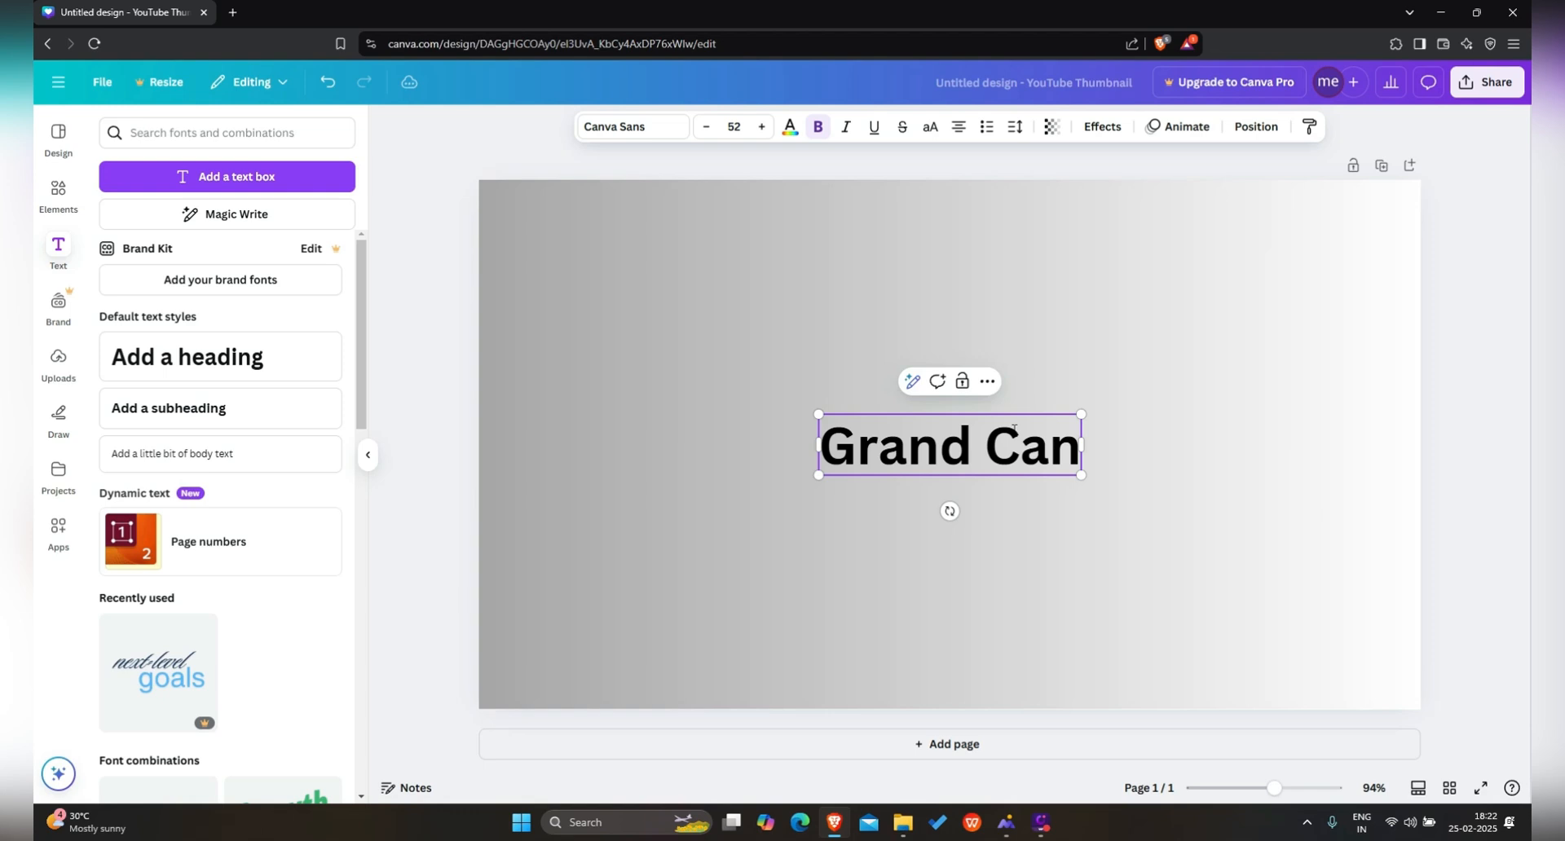
pyautogui.write('ynon')
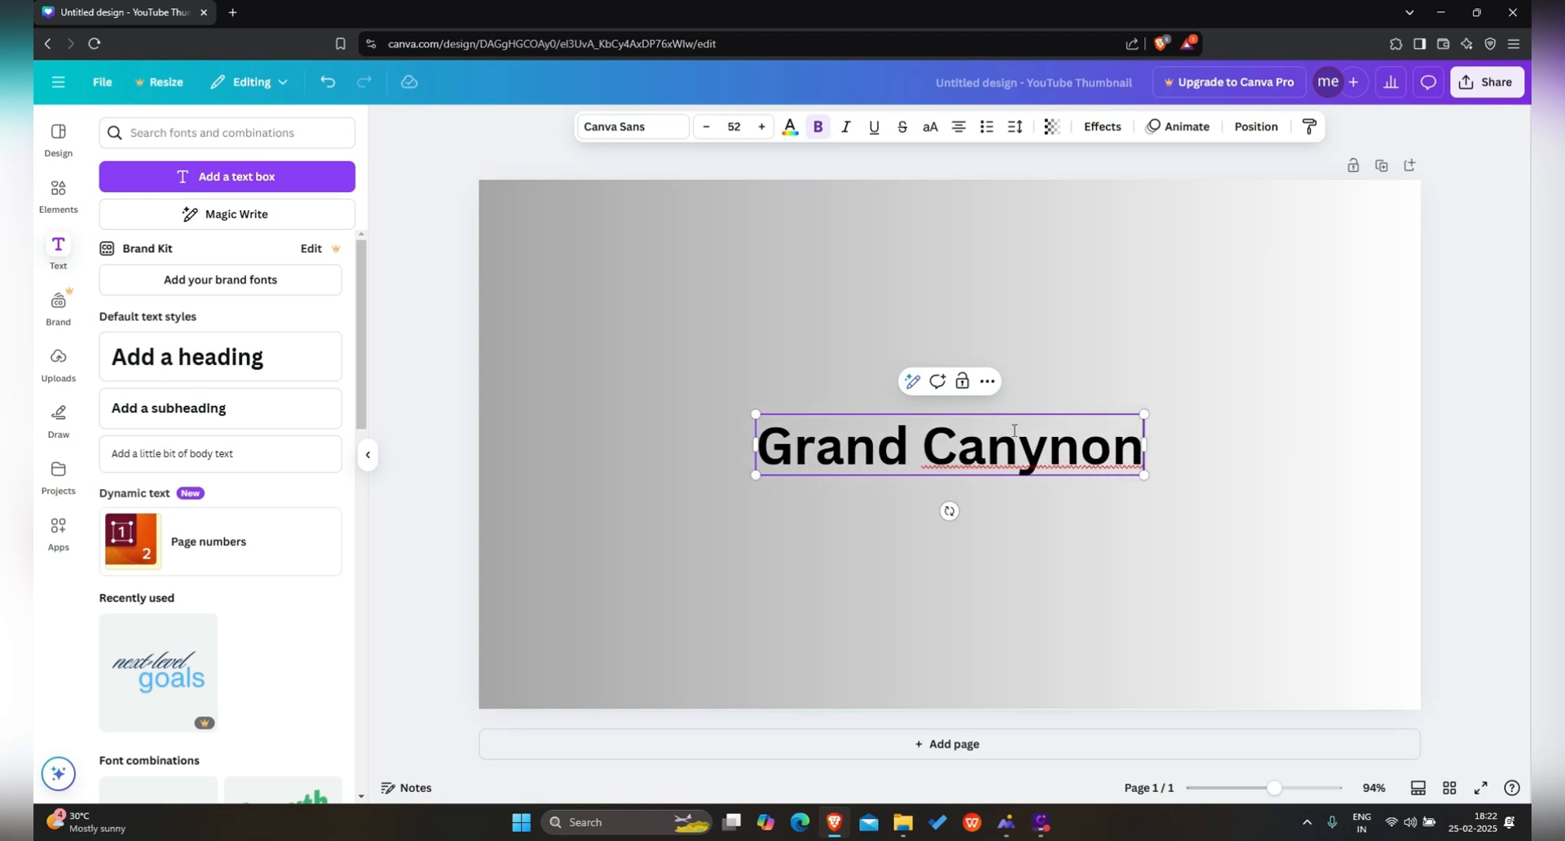
# Step: Move the "Grand Canynon" heading from the page centre to the upper-left corner of the page
pyautogui.click(1076, 524)
pyautogui.click(1063, 471)
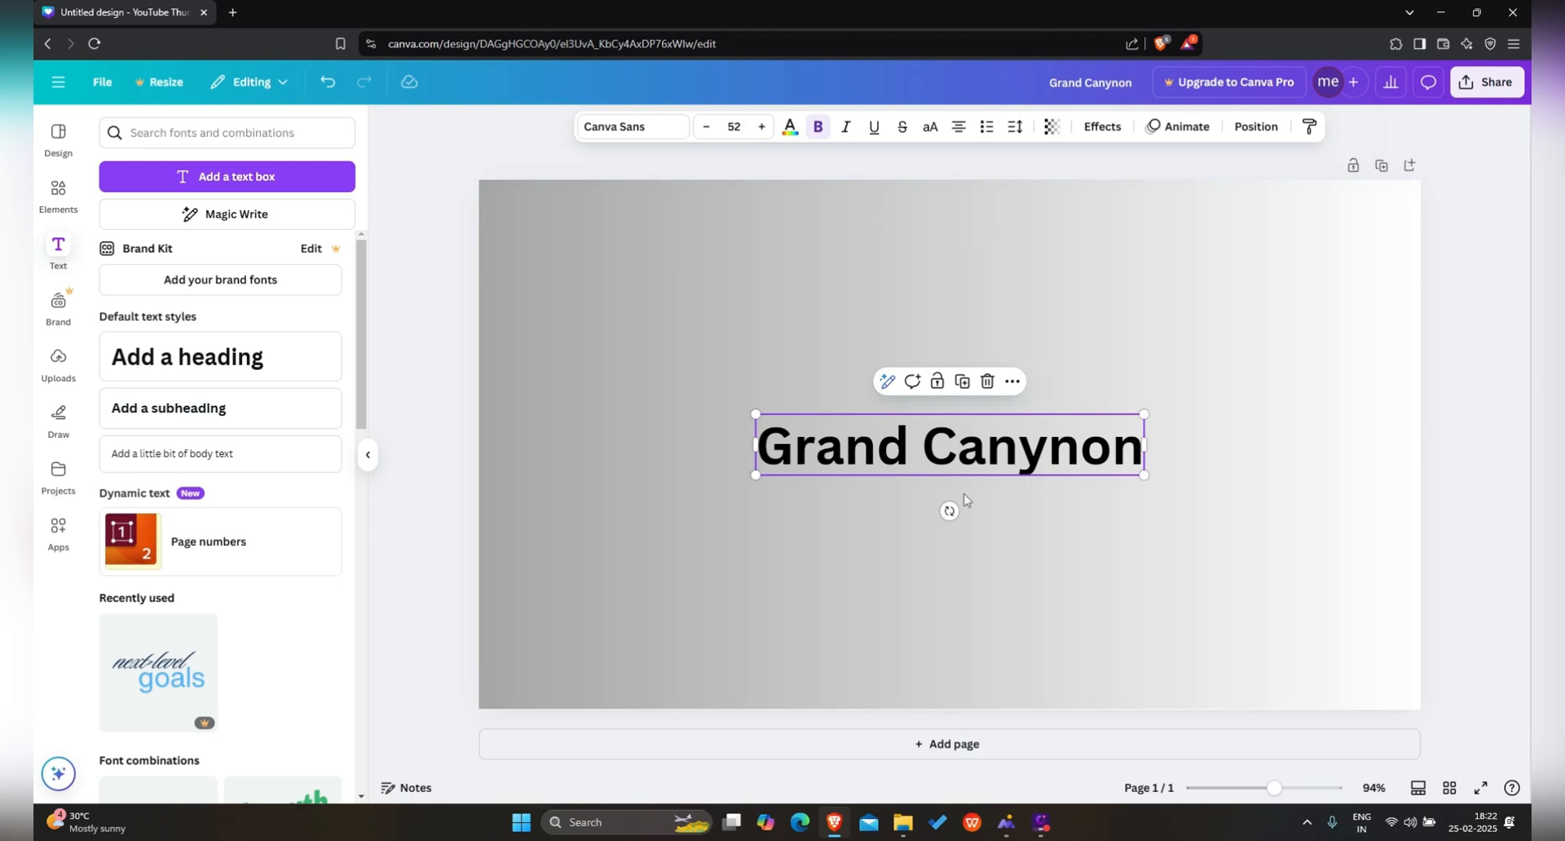
pyautogui.moveTo(1051, 427); pyautogui.dragTo(795, 214)
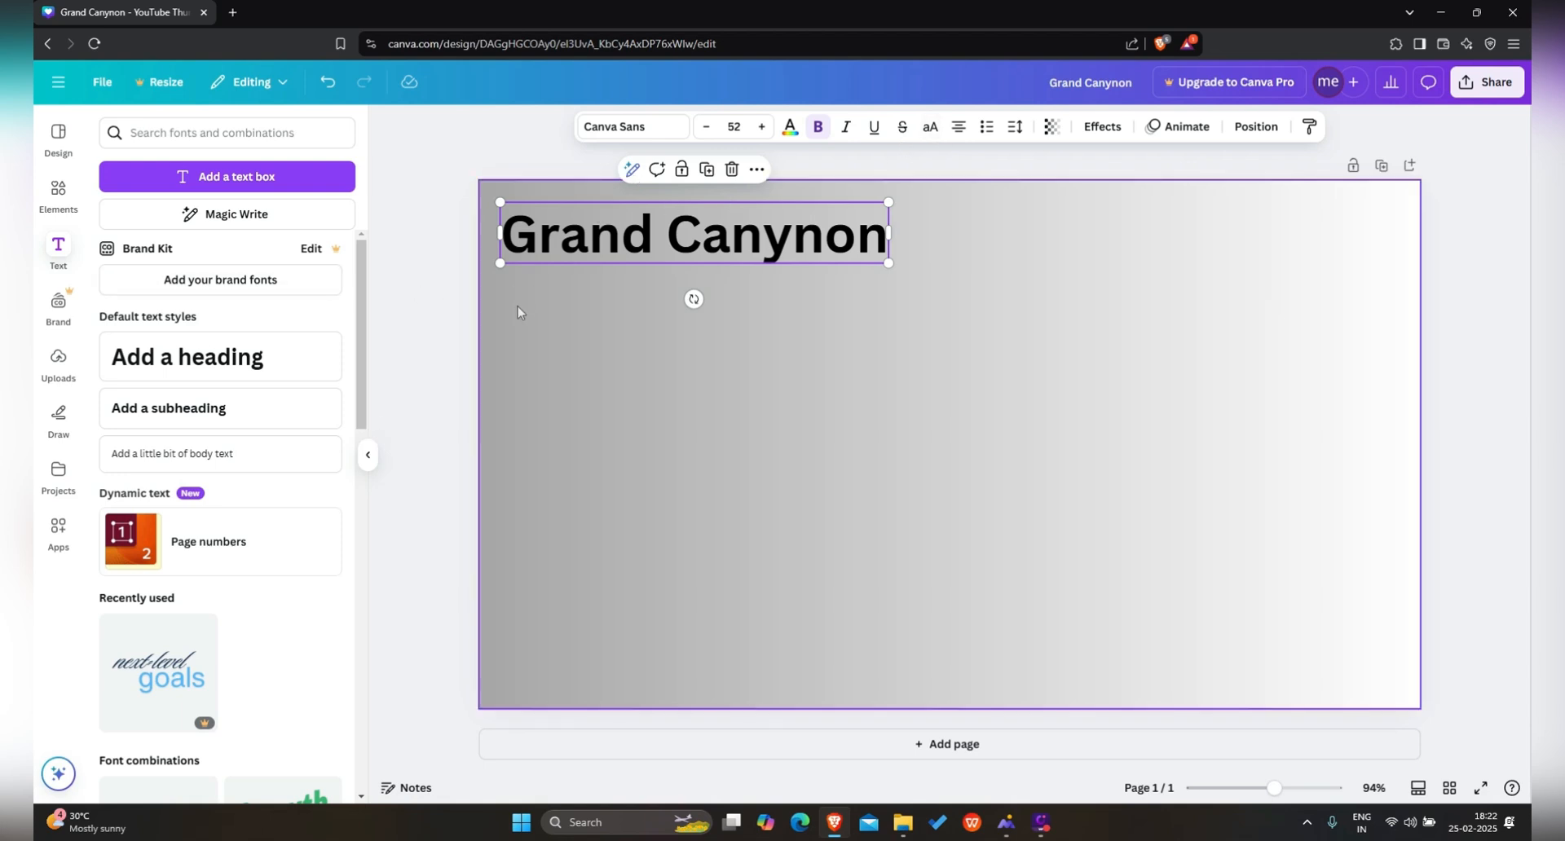
pyautogui.click(422, 291)
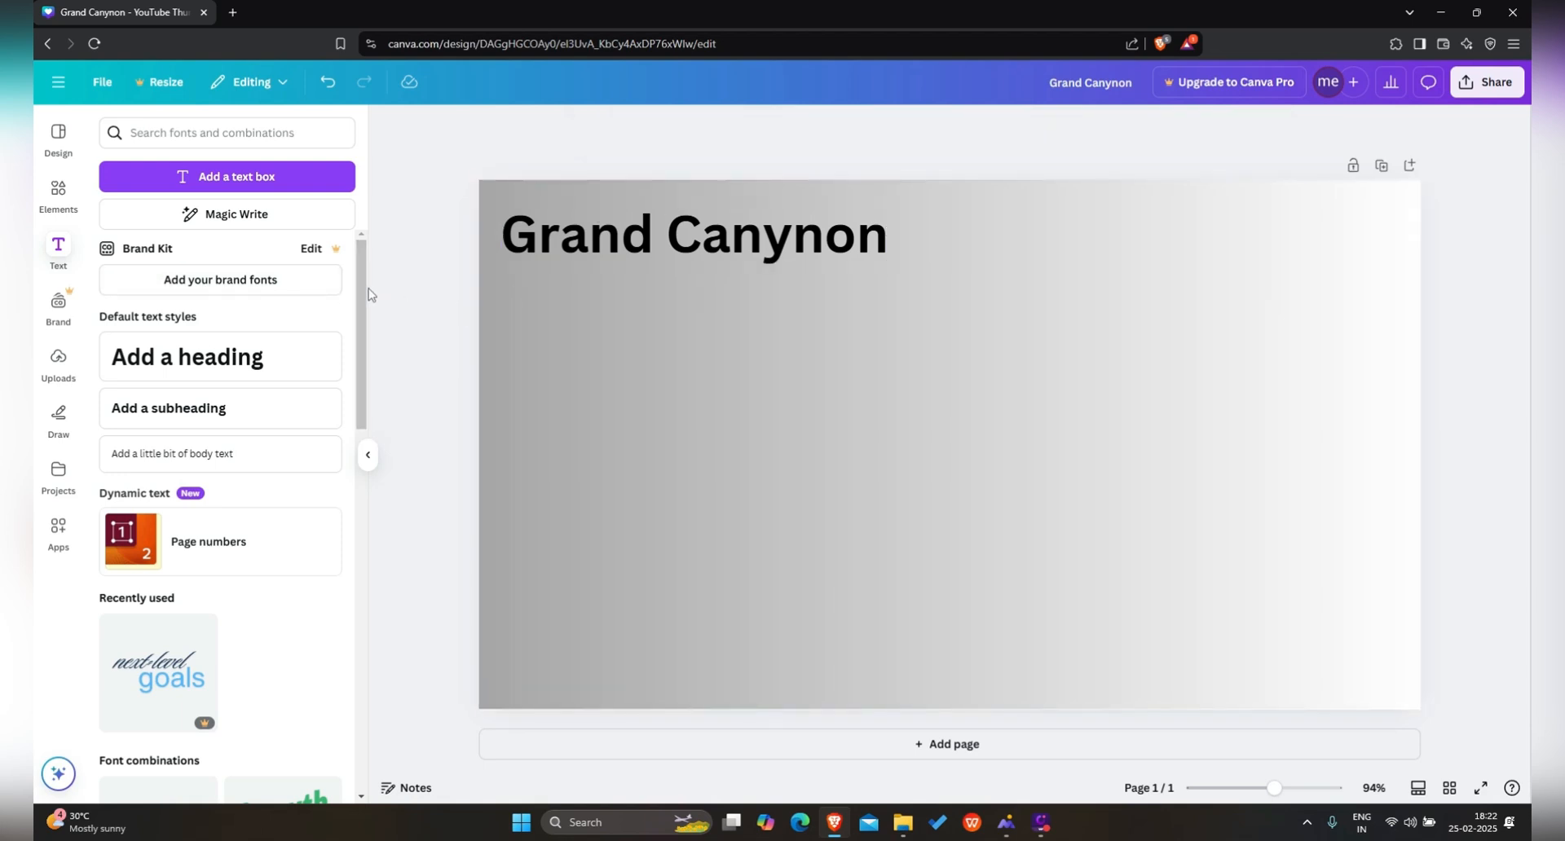
pyautogui.moveTo(903, 824)
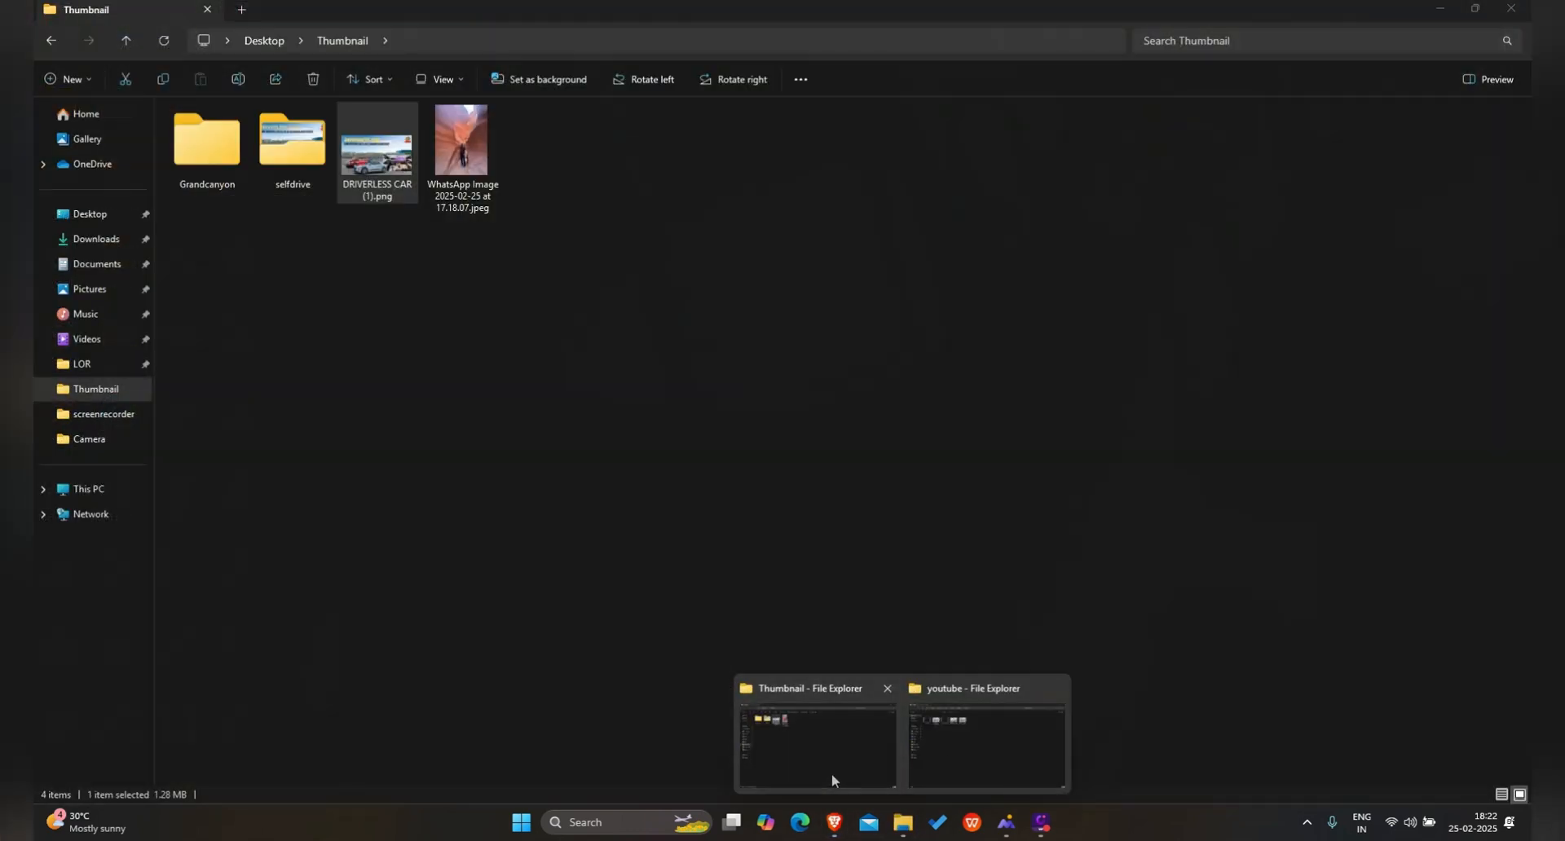
pyautogui.click(832, 772)
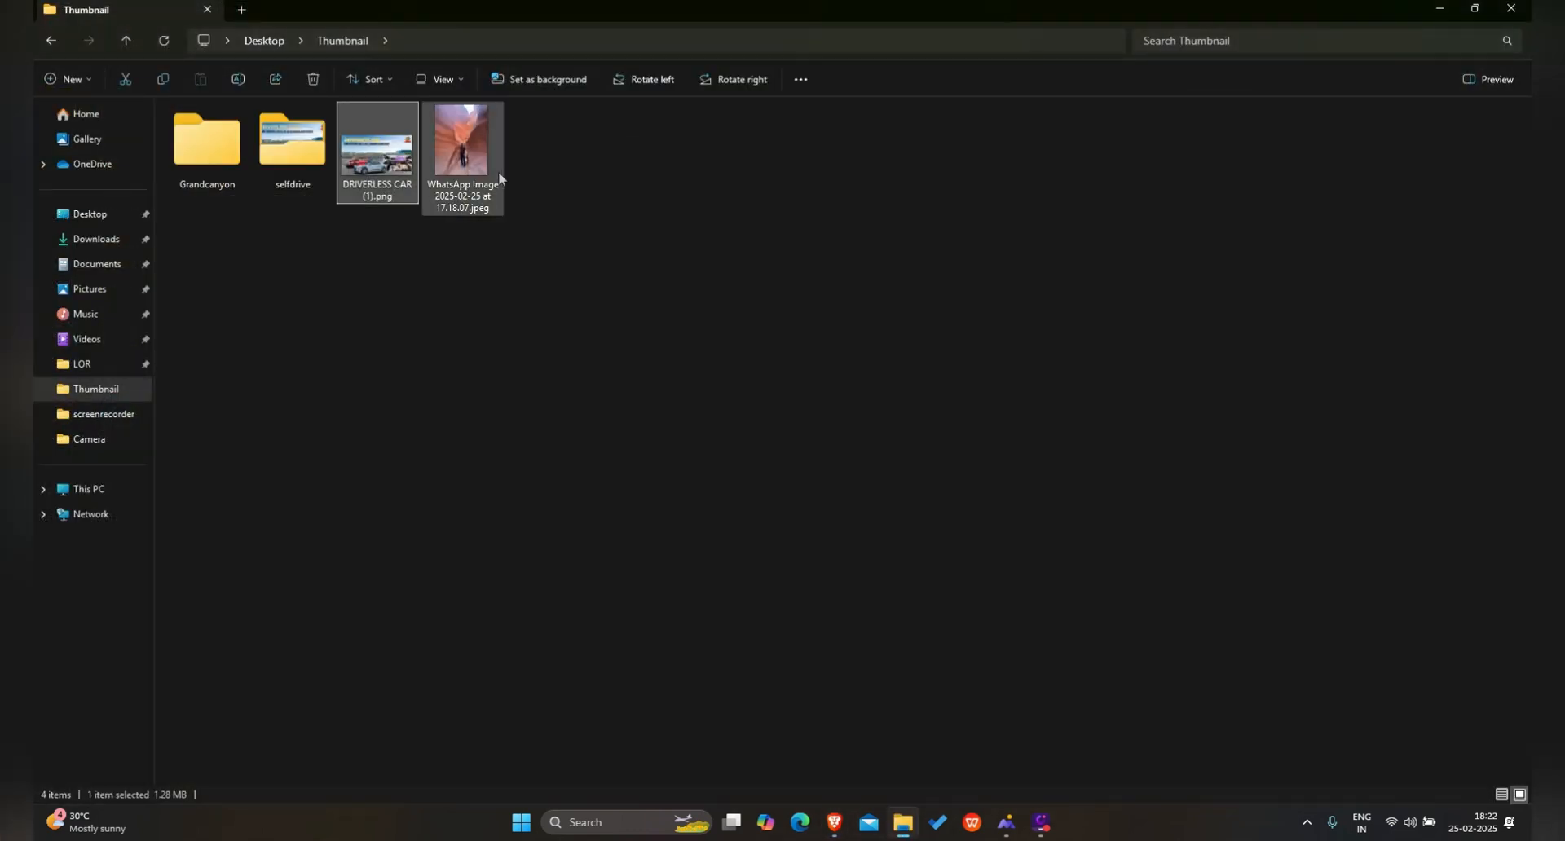
pyautogui.click(1518, 22)
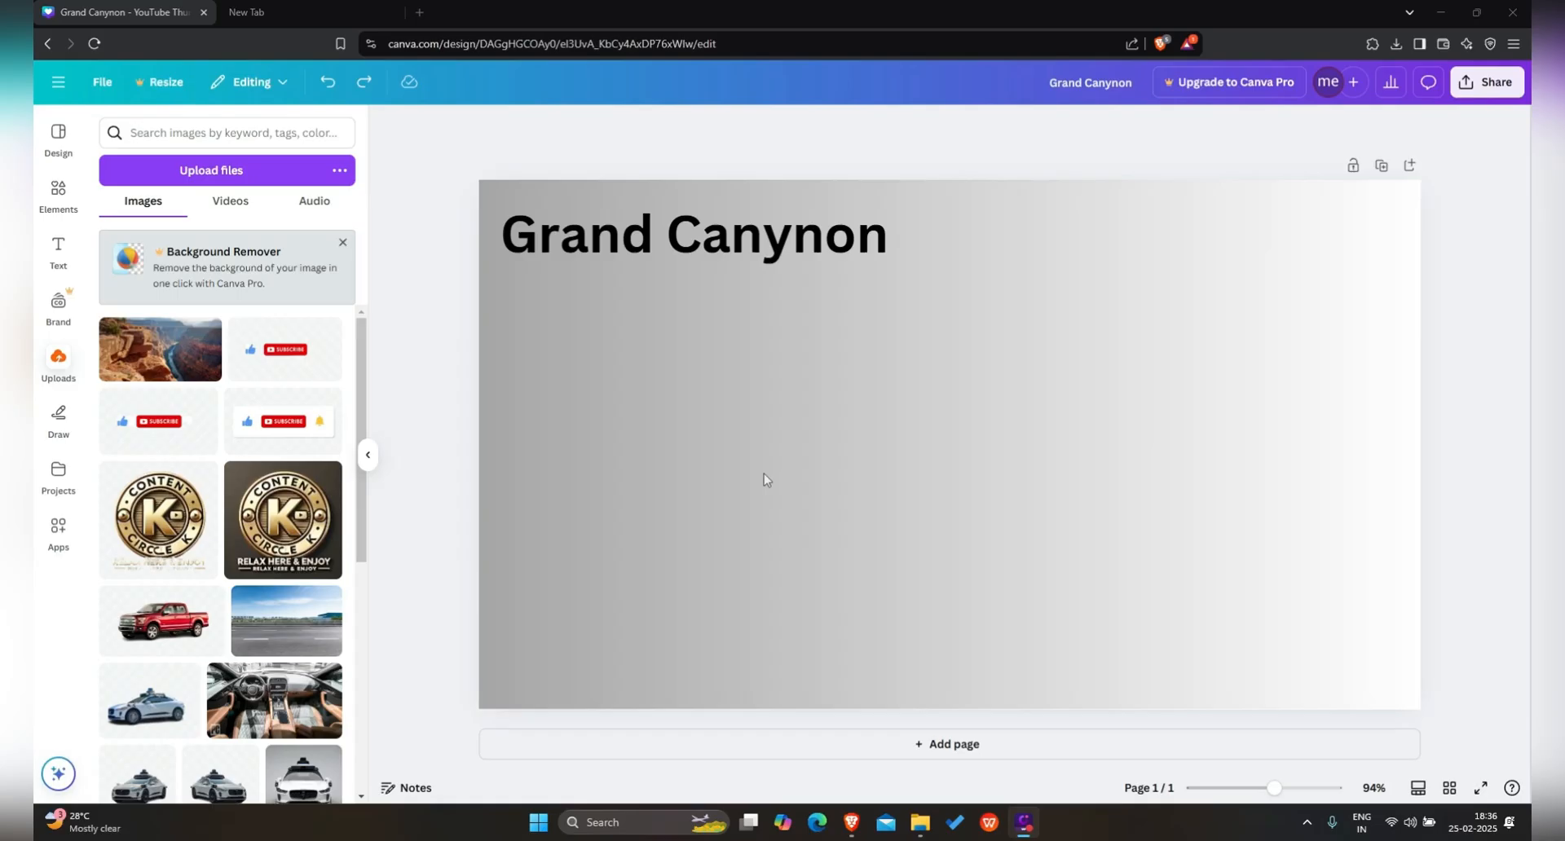
# Step: Upload the canyon photo shutterstock_97706066_1.jpg from the Desktop's Thumbnail folder to the image uploads
pyautogui.click(659, 252)
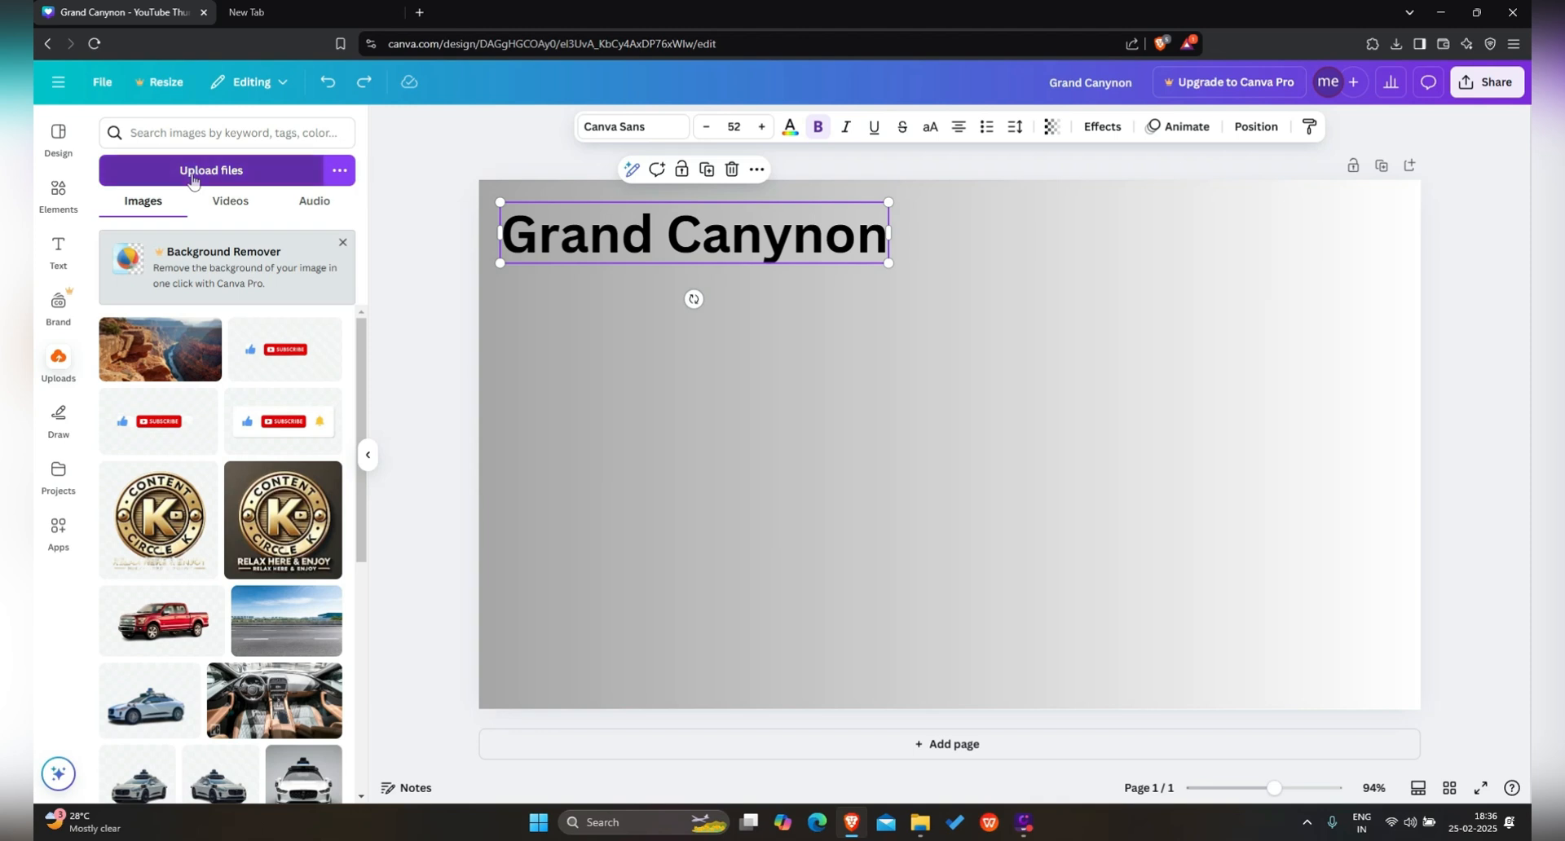
pyautogui.click(192, 181)
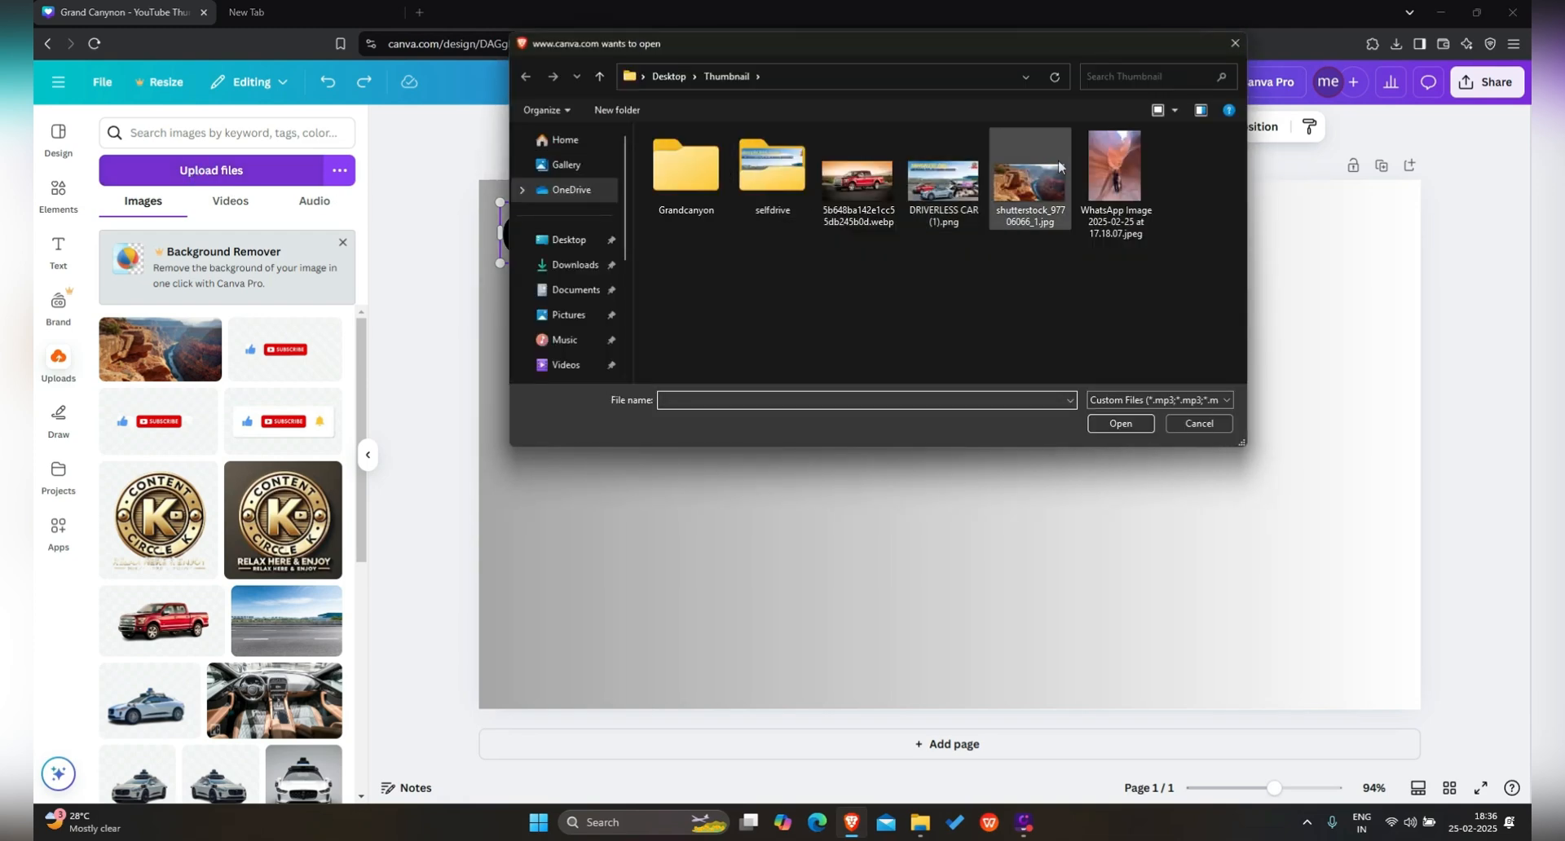
pyautogui.click(1016, 211)
pyautogui.click(1135, 424)
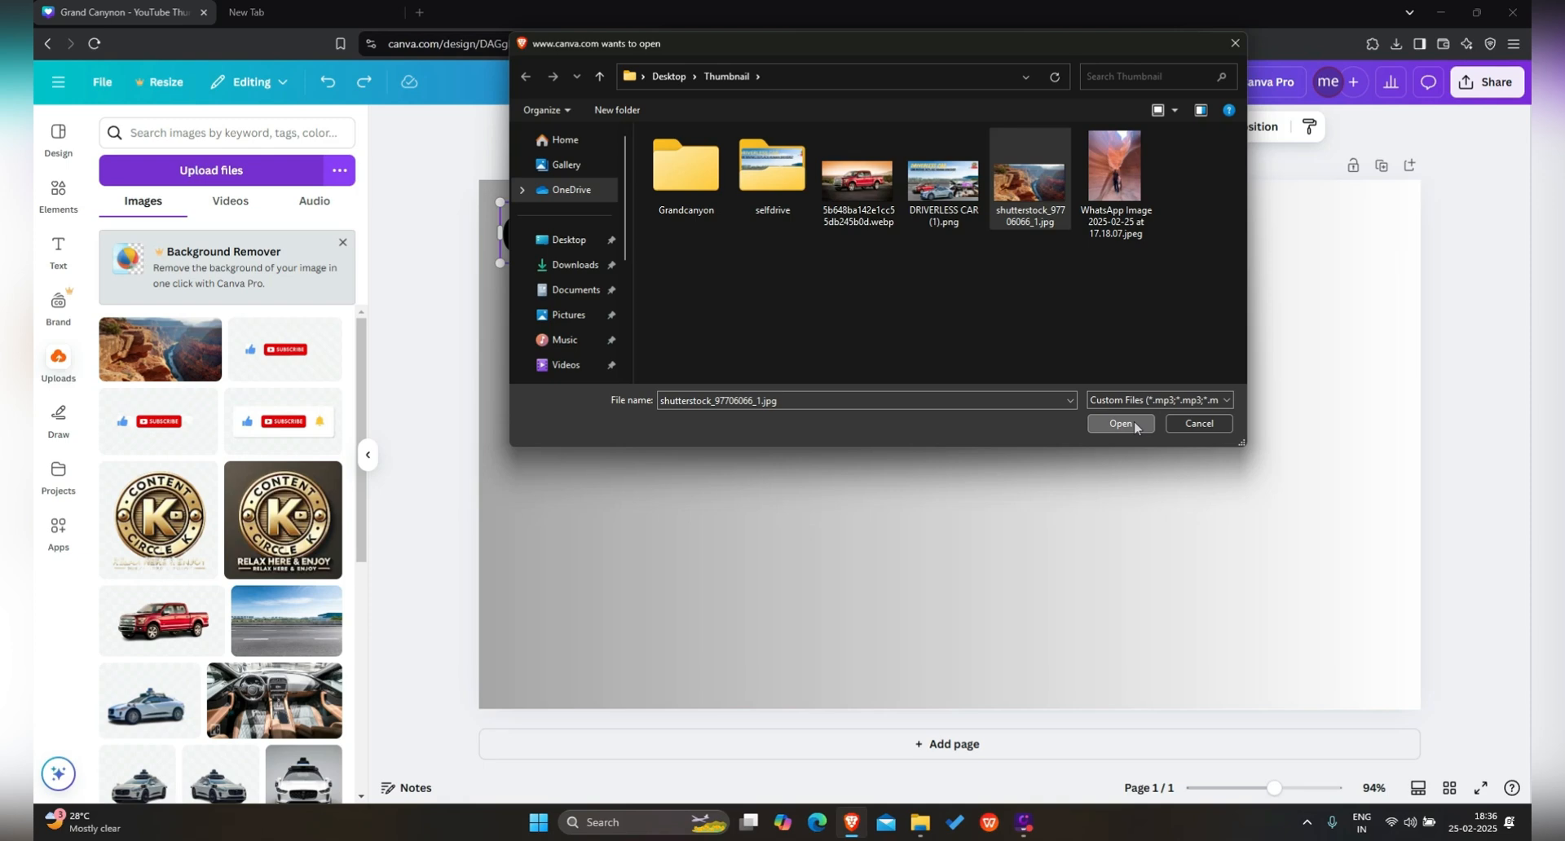
pyautogui.click(1135, 423)
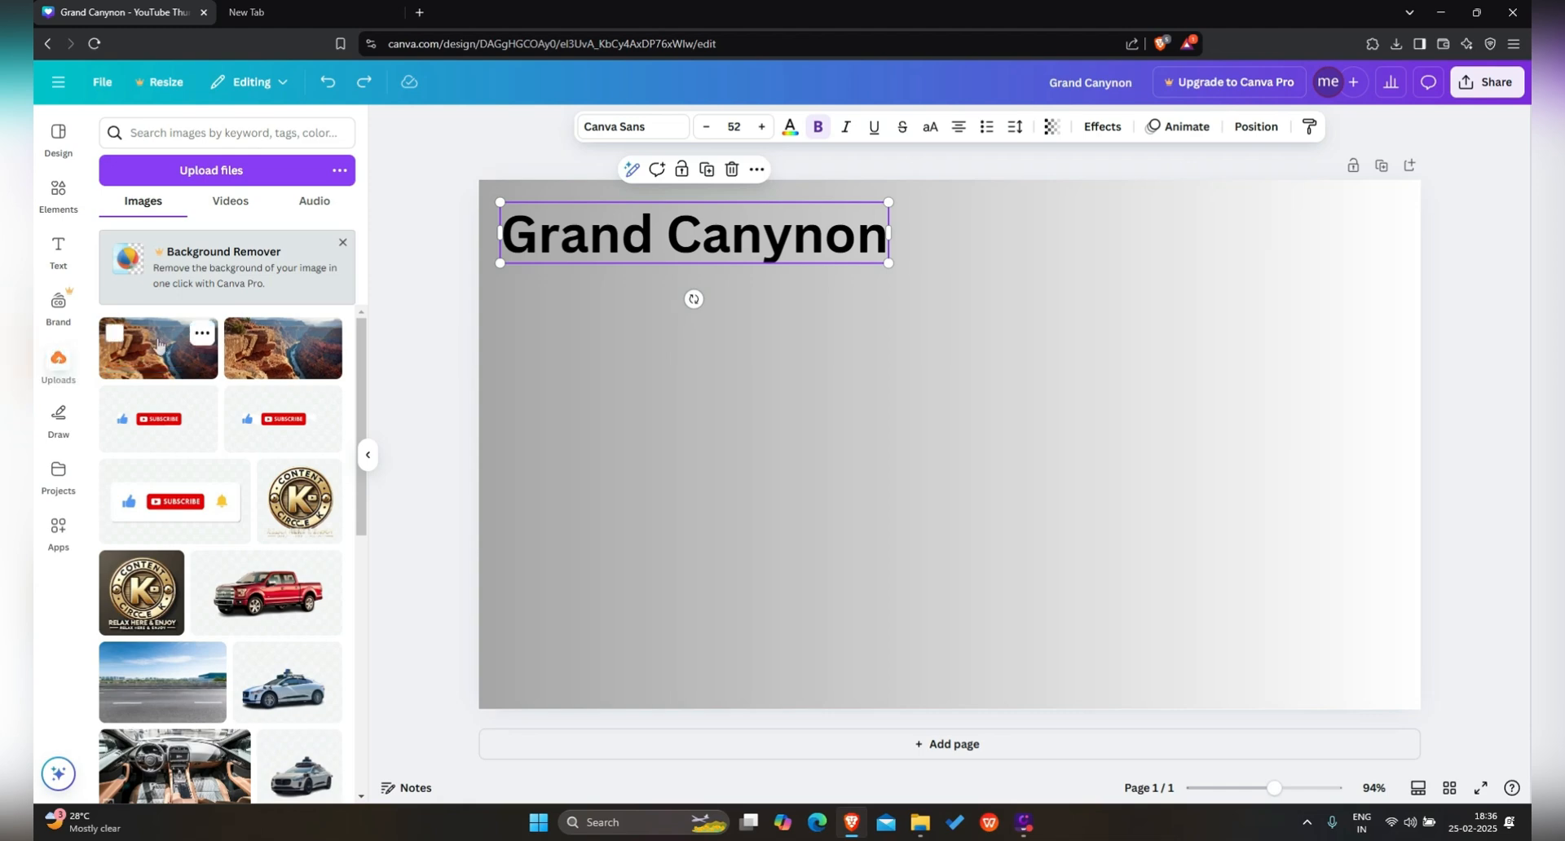
# Step: Place the uploaded canyon photo on the page and enlarge it to cover the whole thumbnail behind the heading
pyautogui.click(159, 344)
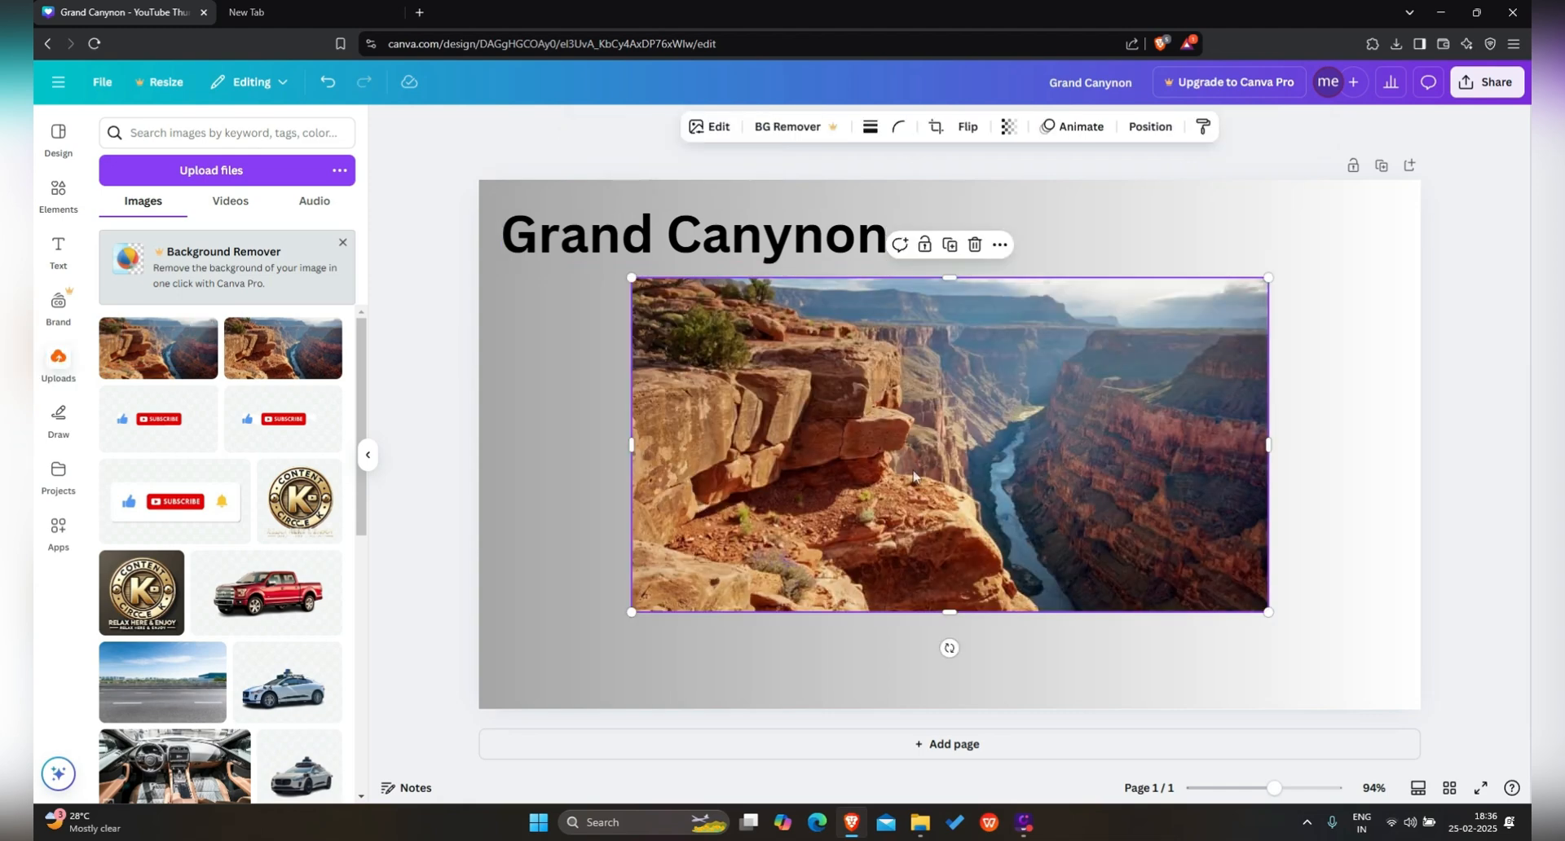
pyautogui.moveTo(913, 477); pyautogui.dragTo(761, 375)
pyautogui.moveTo(1115, 514); pyautogui.dragTo(1401, 698)
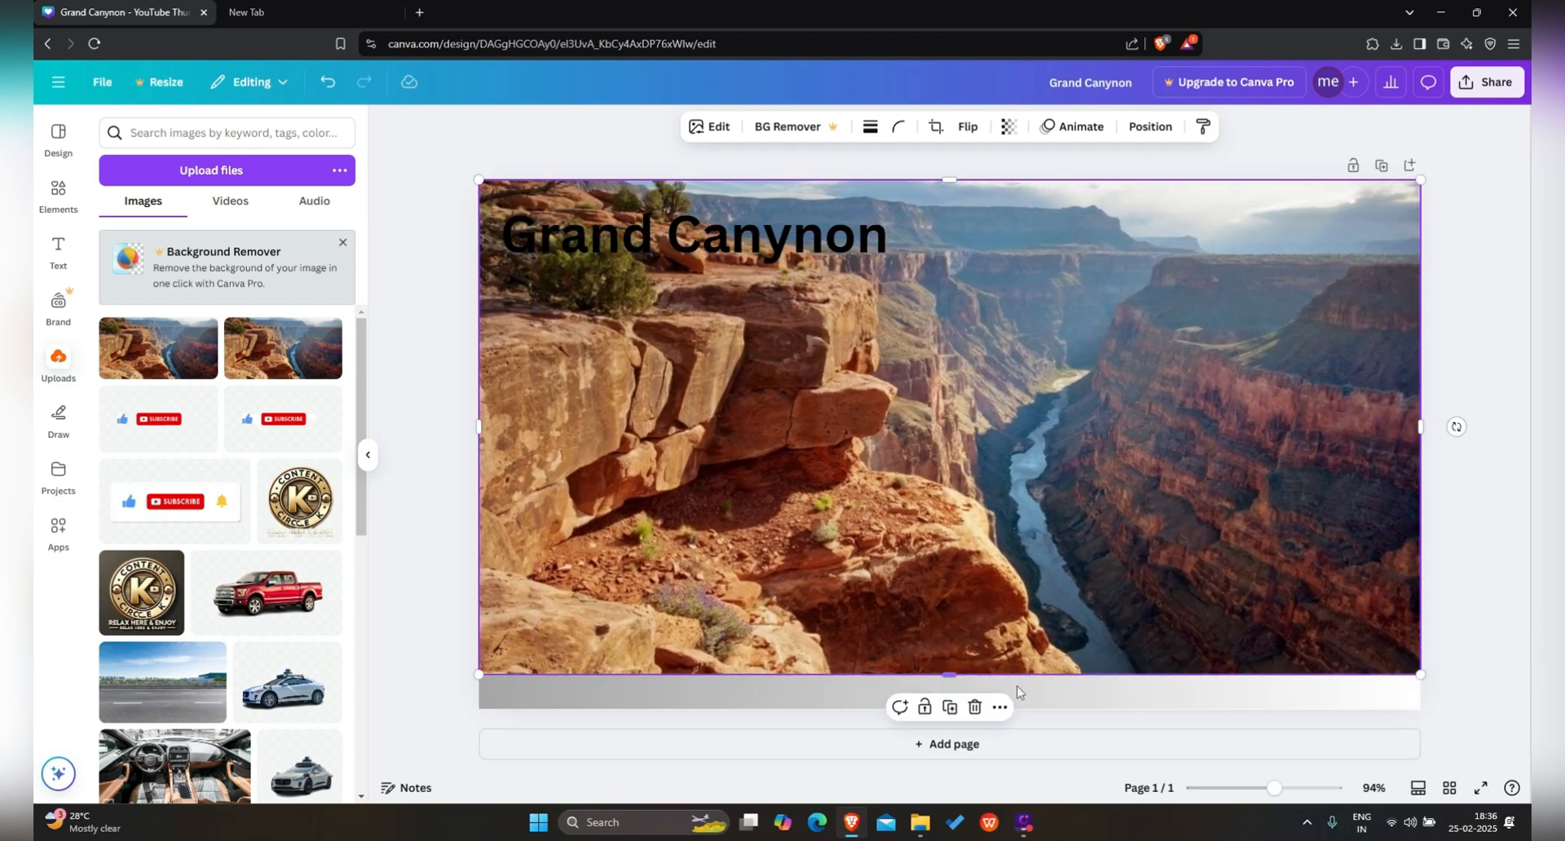
pyautogui.moveTo(946, 676); pyautogui.dragTo(951, 714)
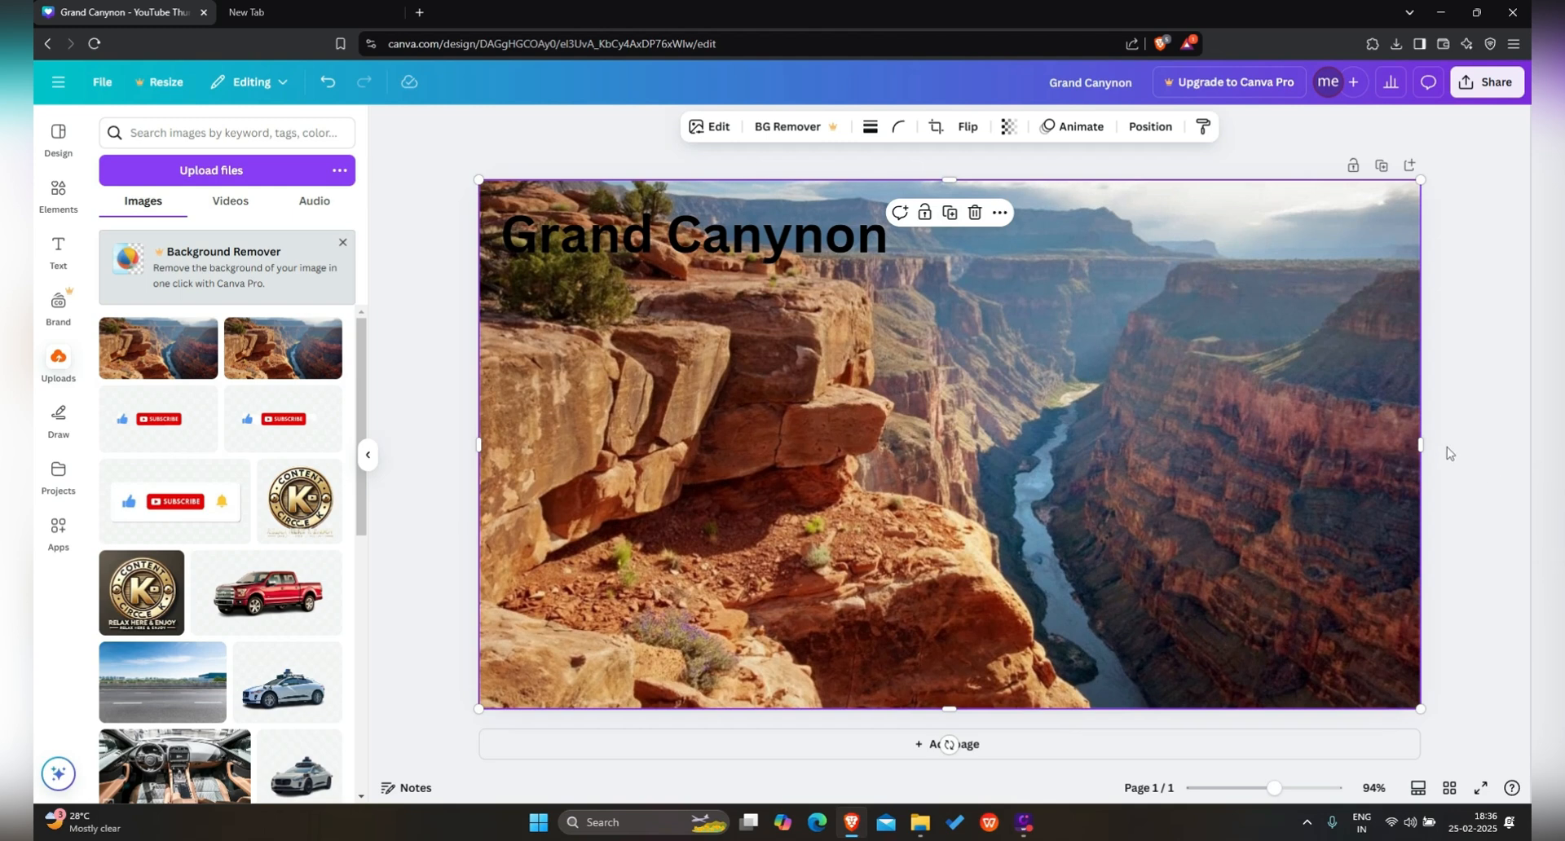
pyautogui.click(1479, 453)
# Step: Change the text color of the "Grand Canynon" heading to the medium-light grey default color
pyautogui.click(680, 237)
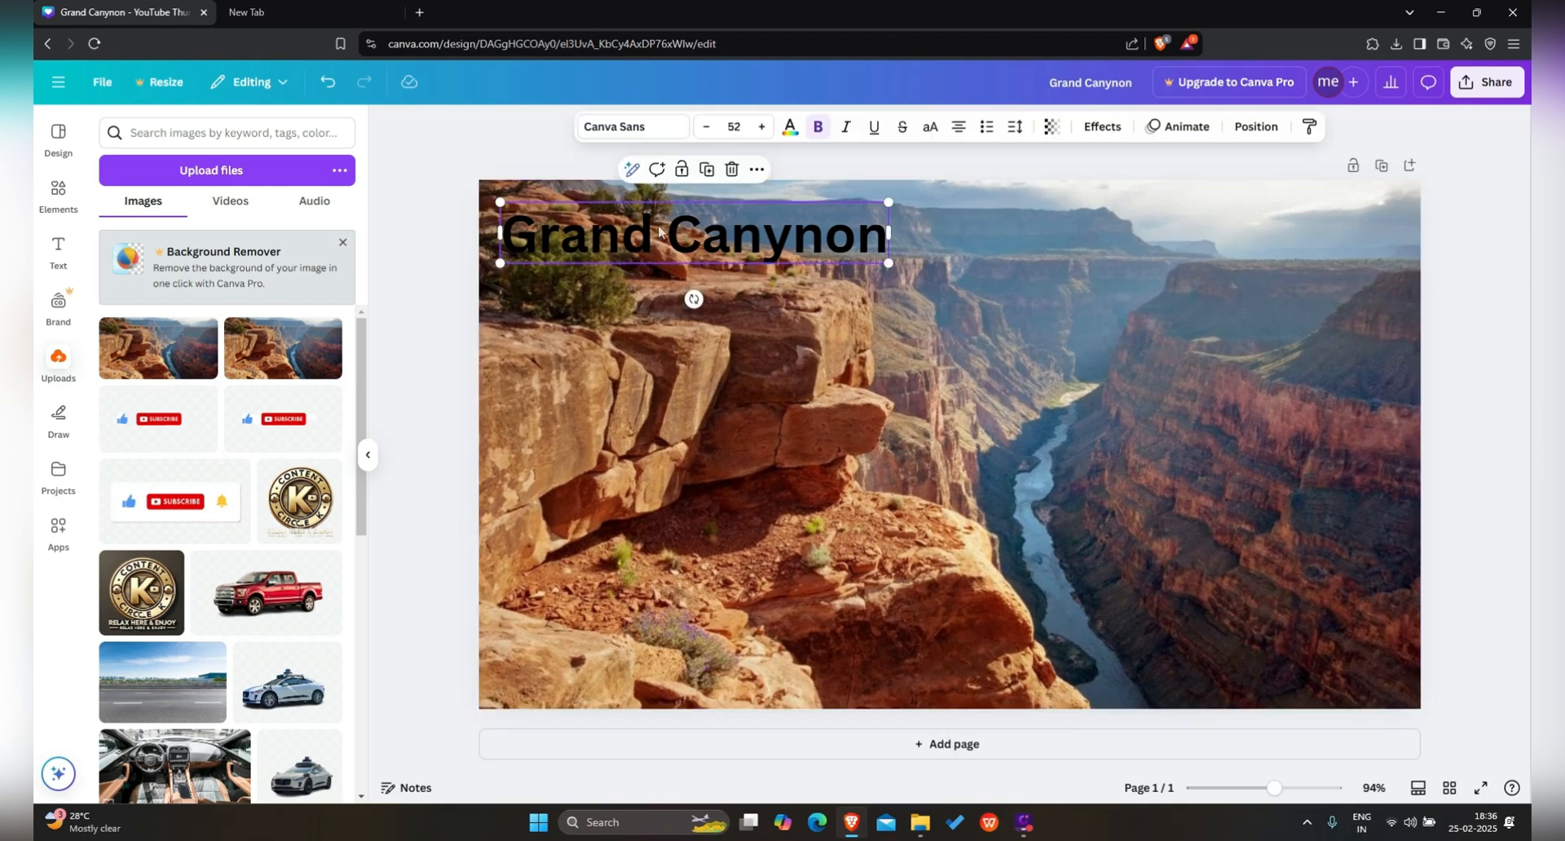
pyautogui.click(650, 236)
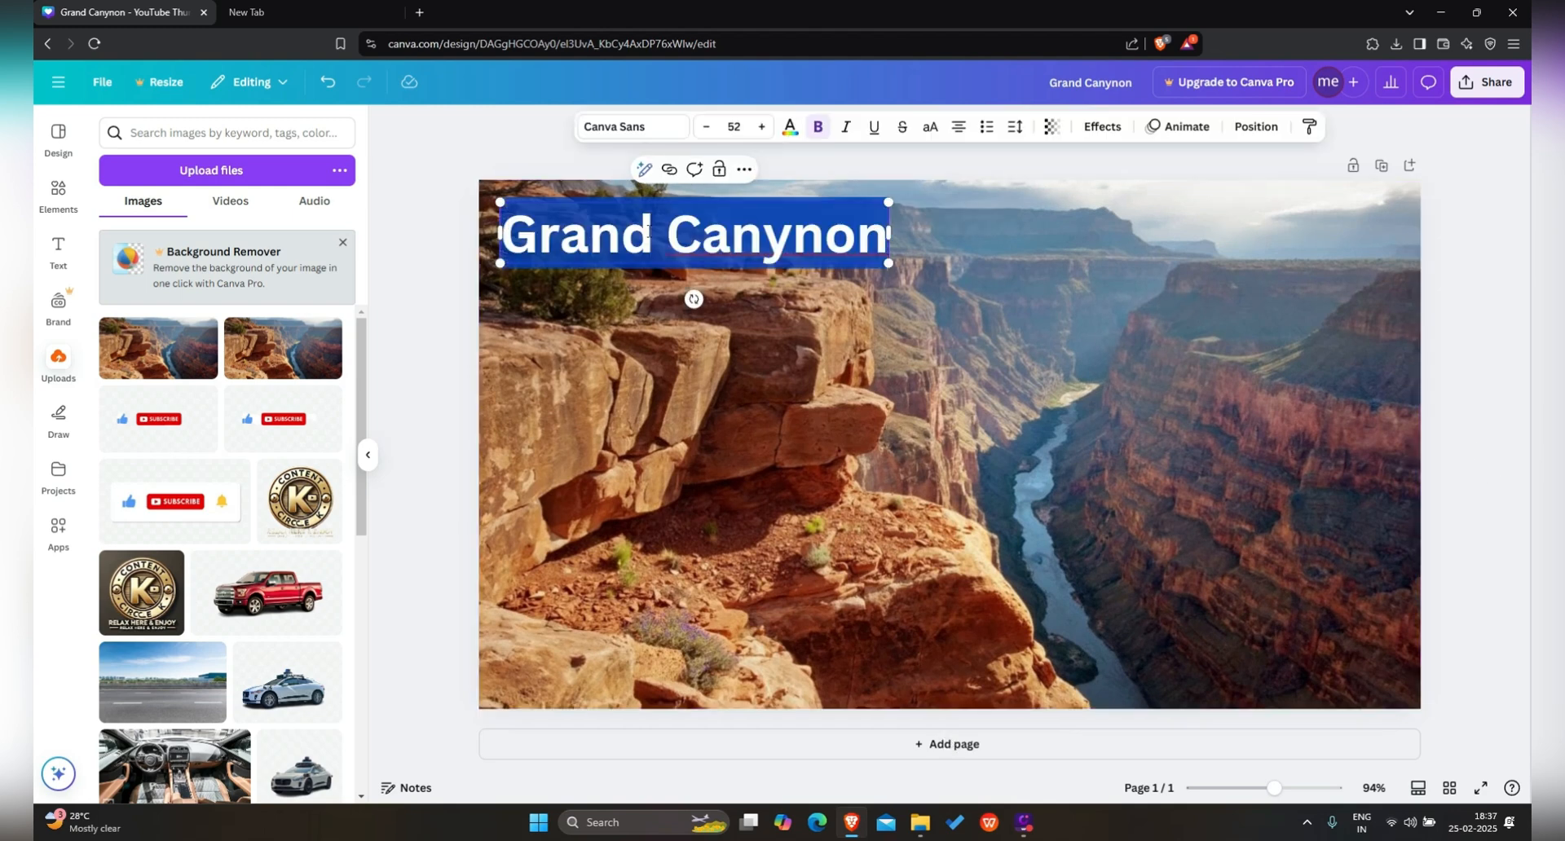
pyautogui.click(791, 134)
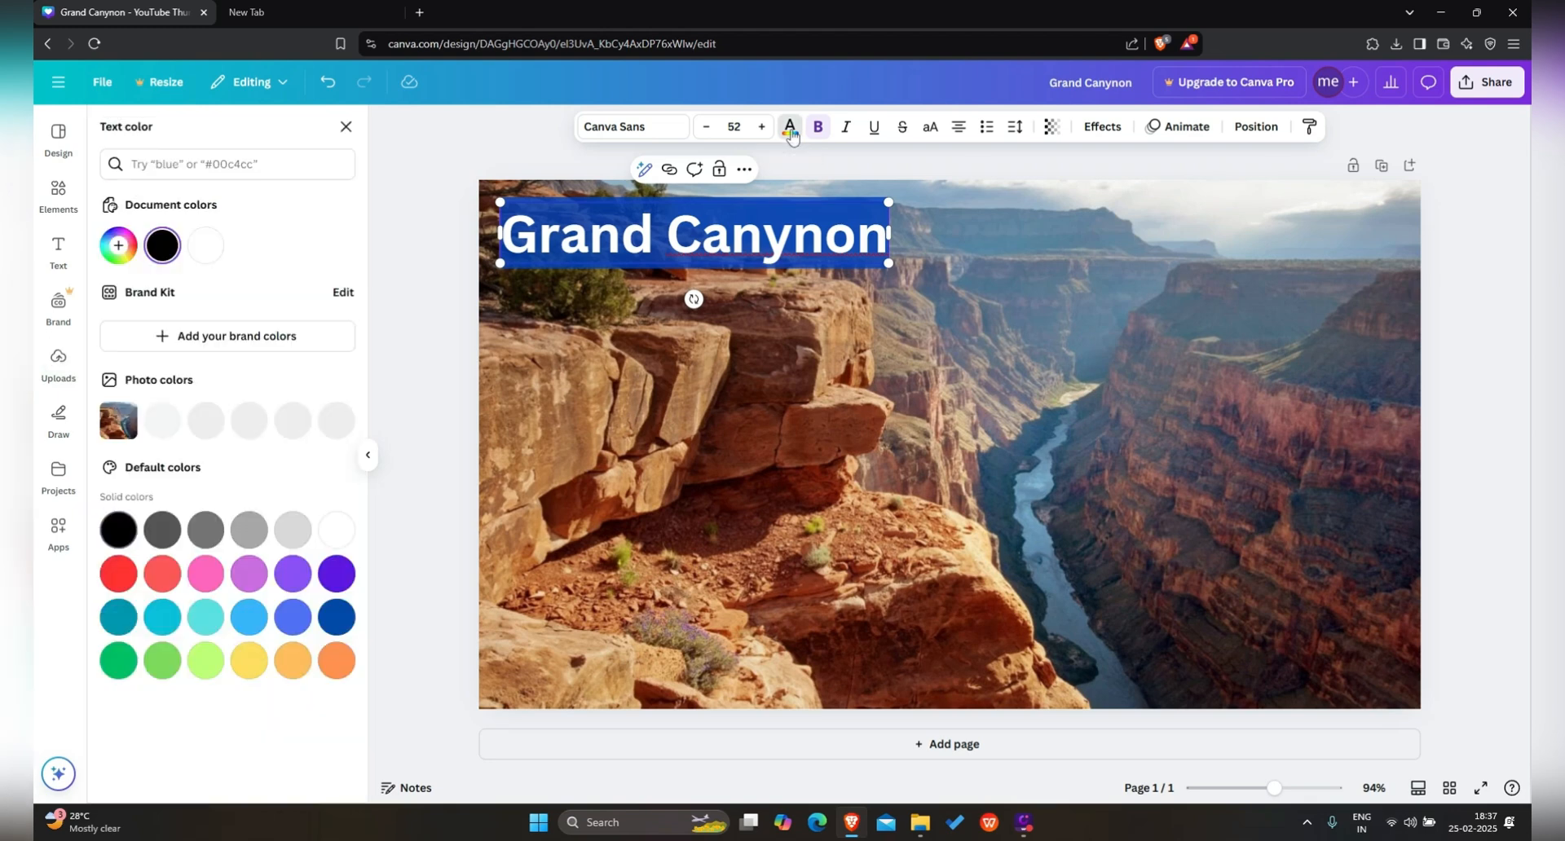
pyautogui.click(248, 530)
pyautogui.click(859, 317)
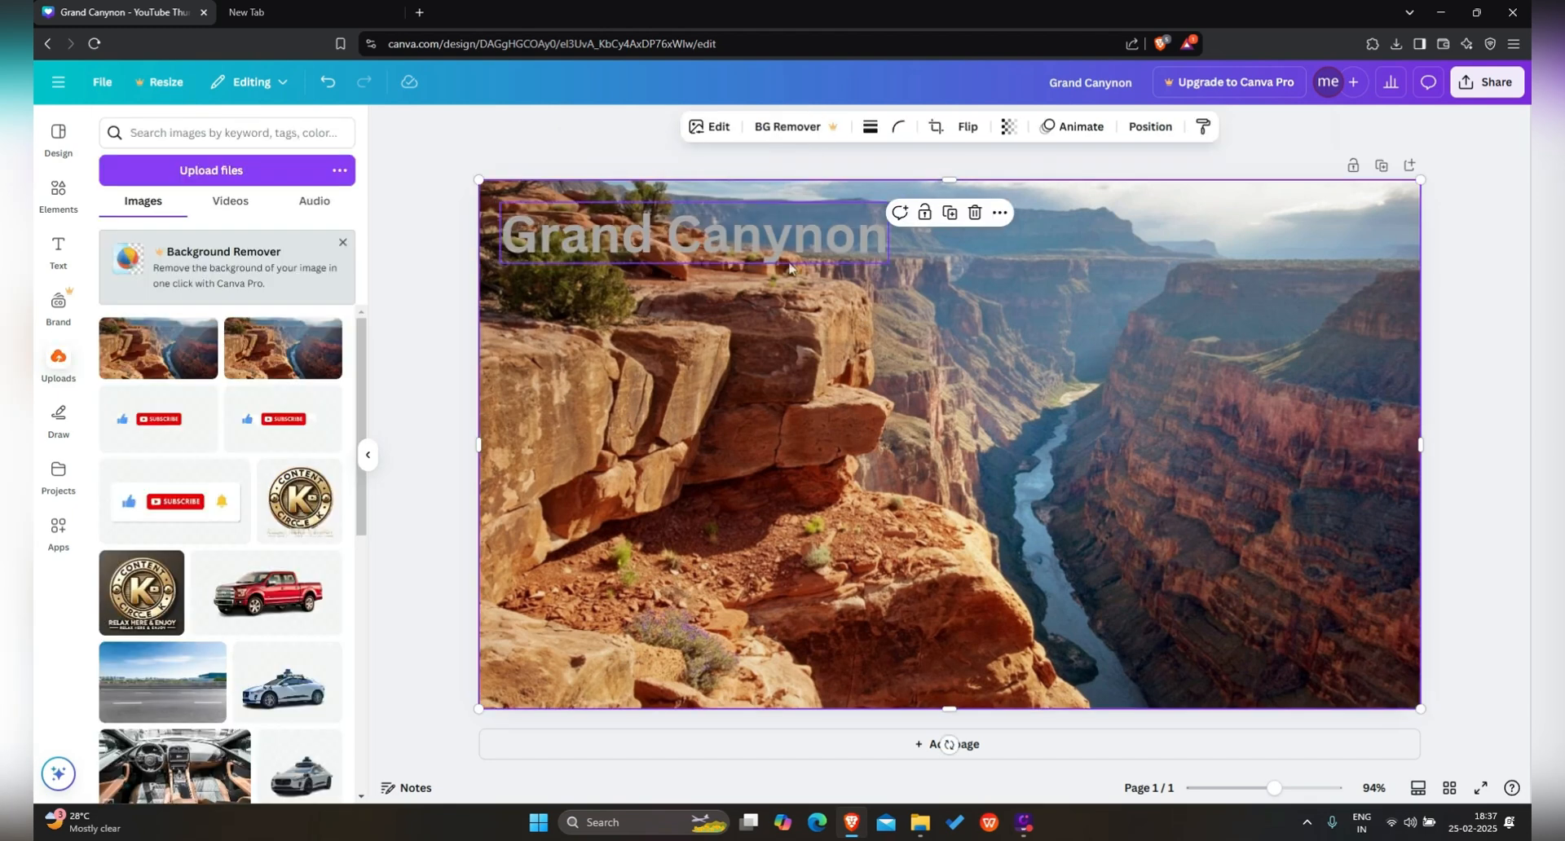
# Step: Try purple, blue, green and orange default colors on the "Grand Canynon" heading and settle on yellow
pyautogui.click(762, 237)
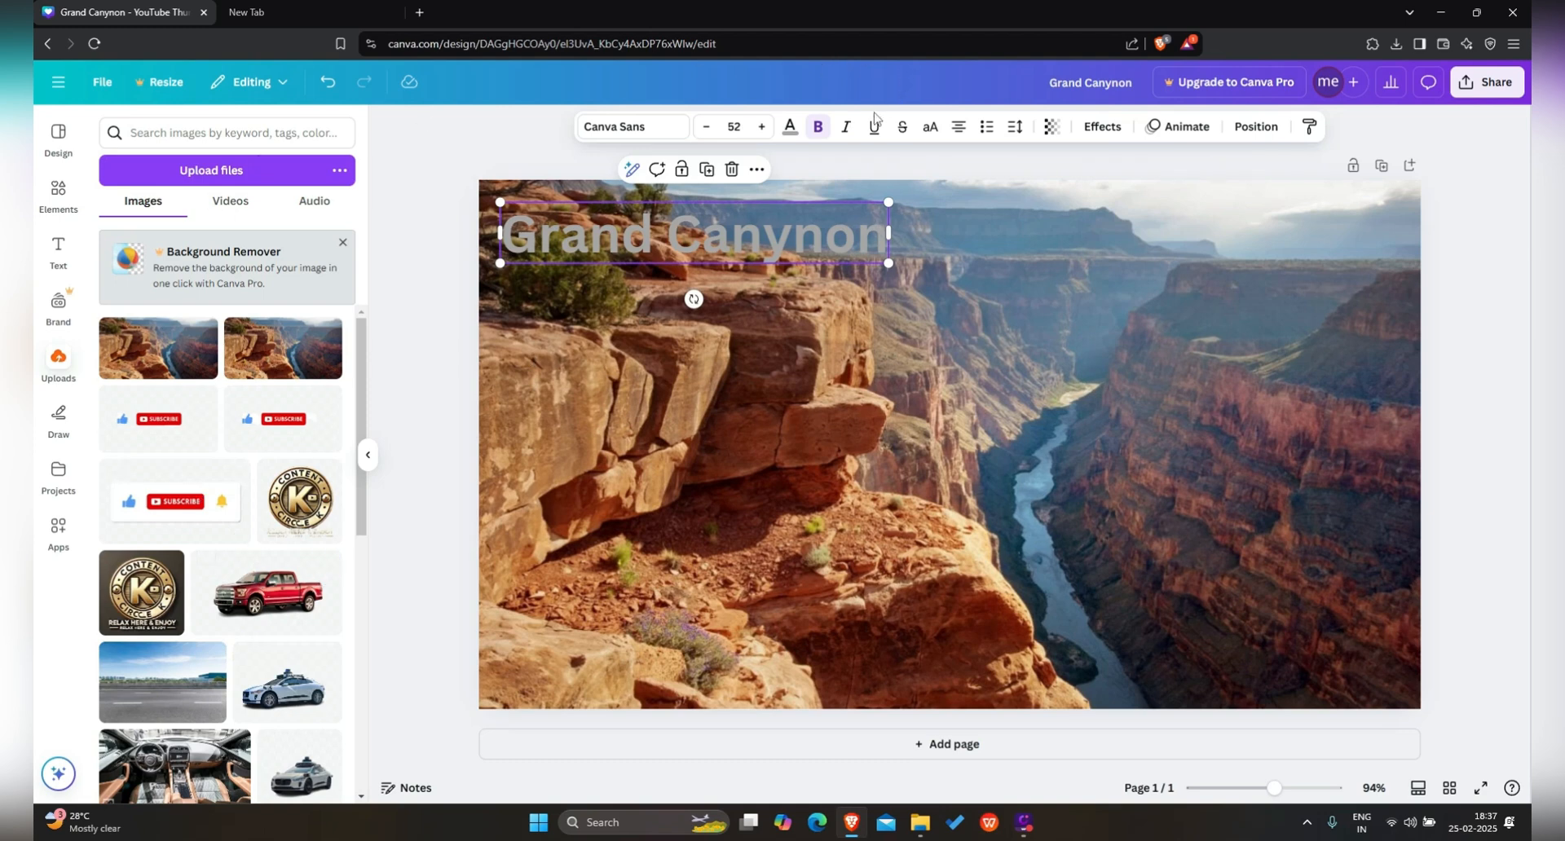
pyautogui.click(790, 129)
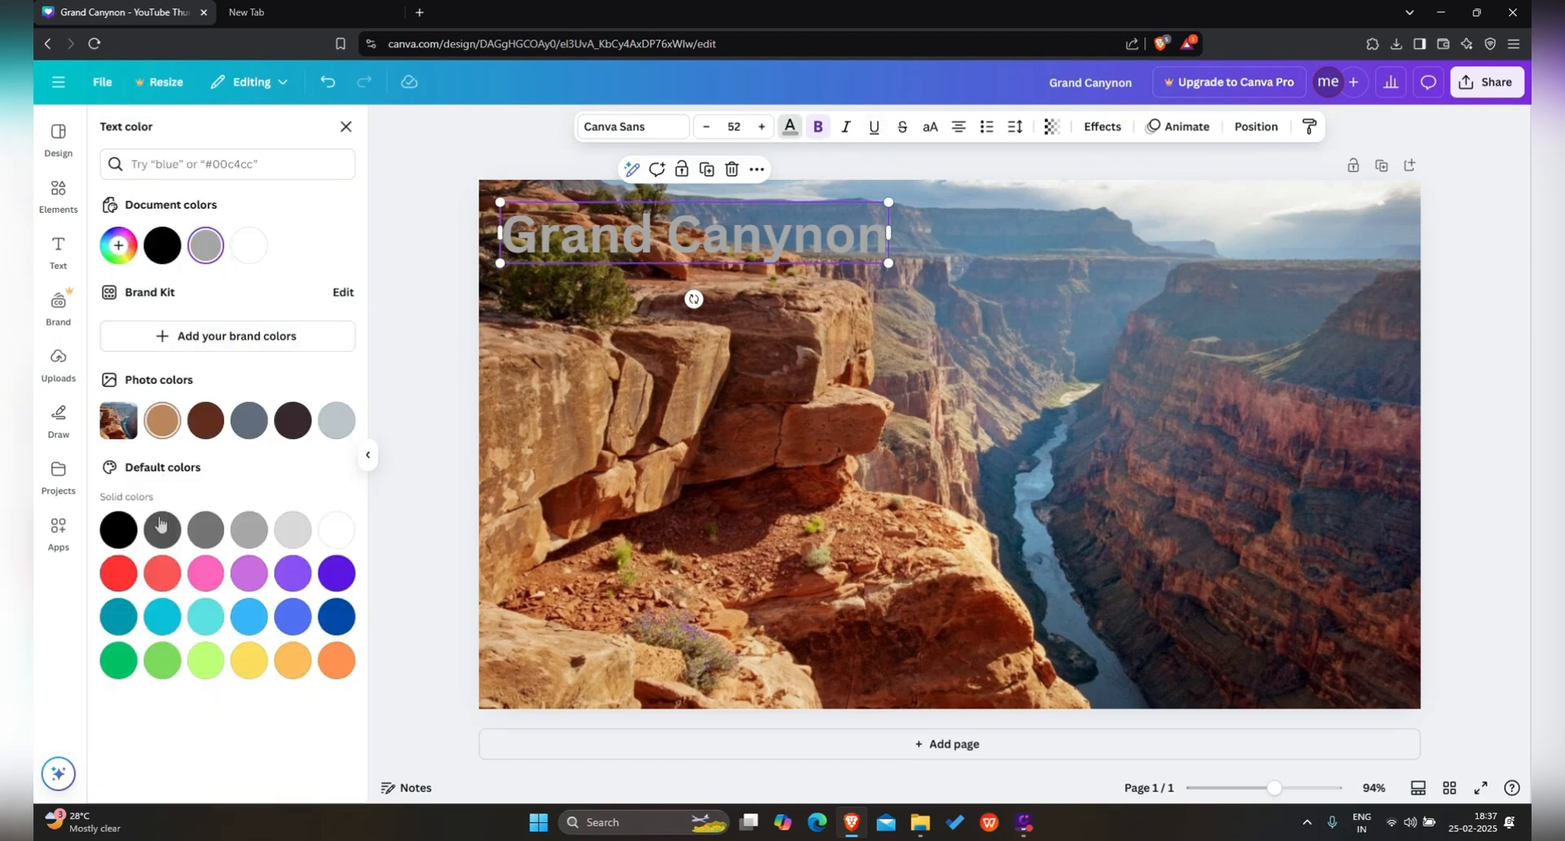
pyautogui.click(249, 573)
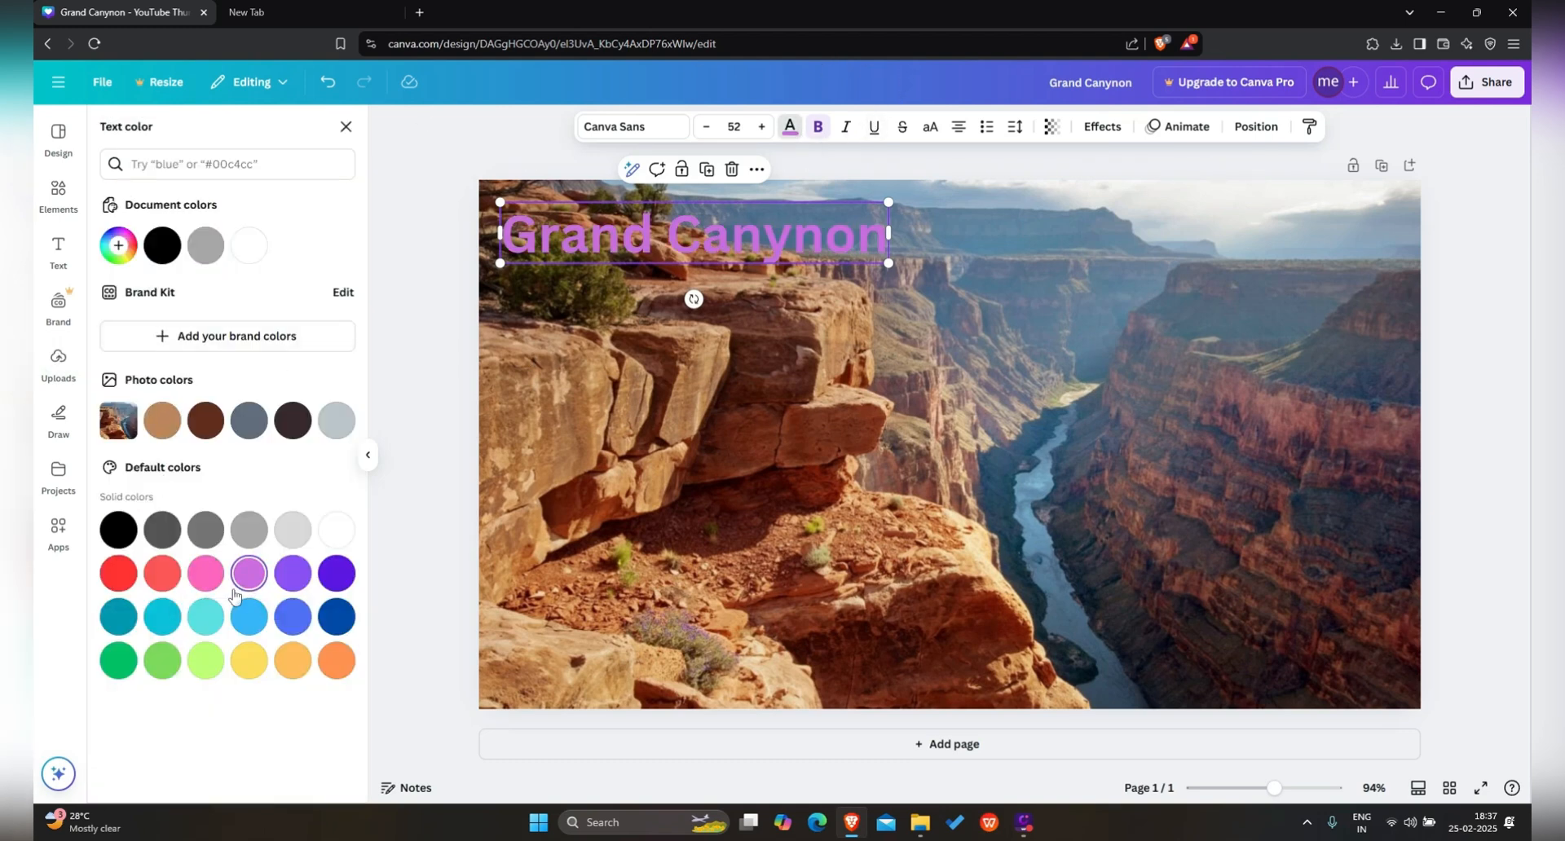
pyautogui.click(293, 573)
pyautogui.click(336, 573)
pyautogui.click(337, 616)
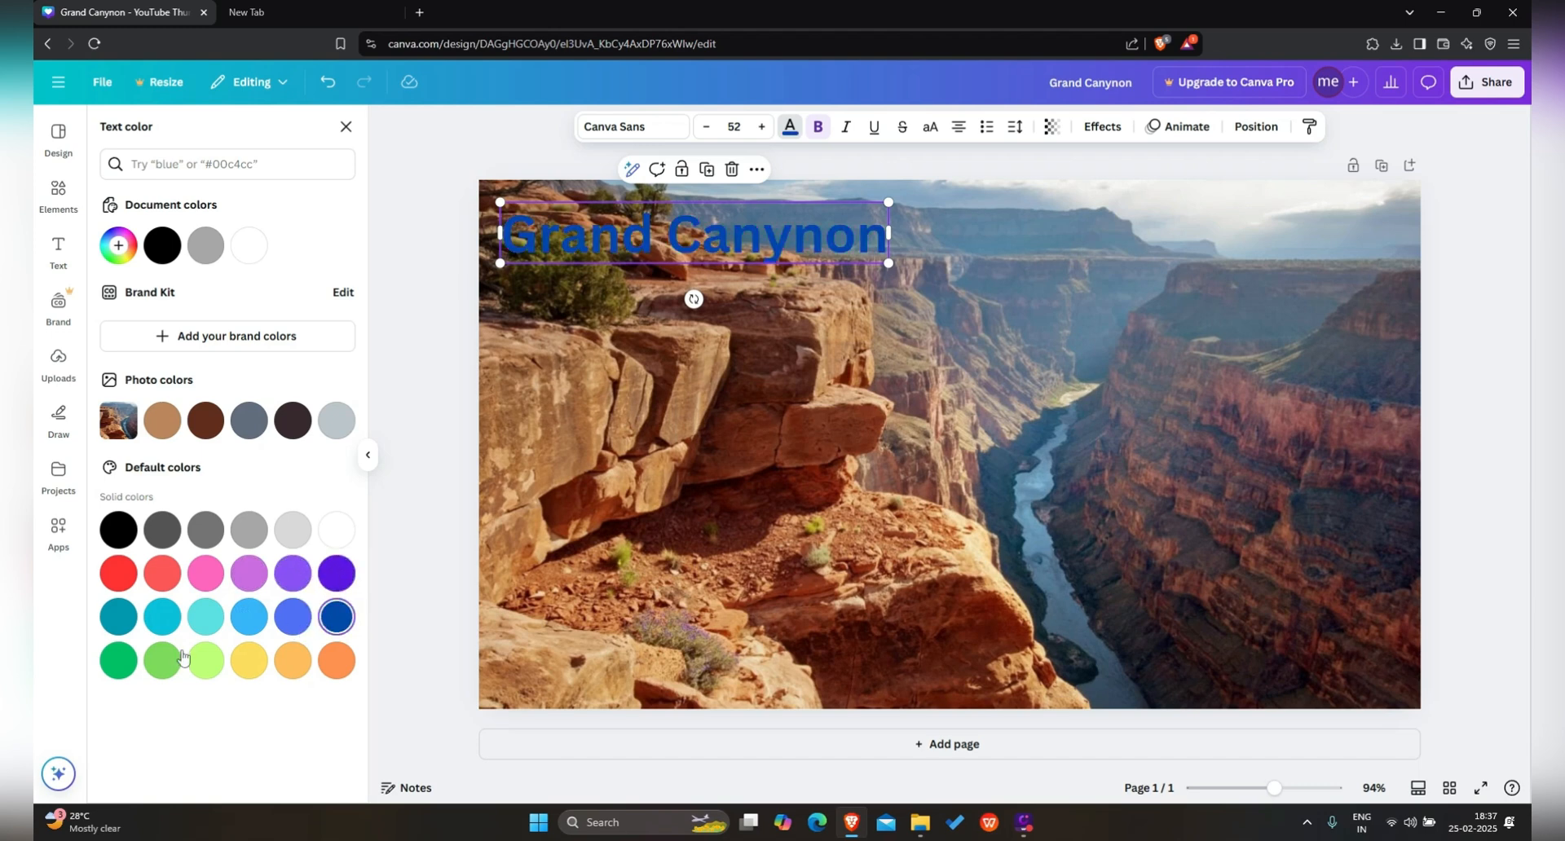
pyautogui.click(181, 657)
pyautogui.click(119, 659)
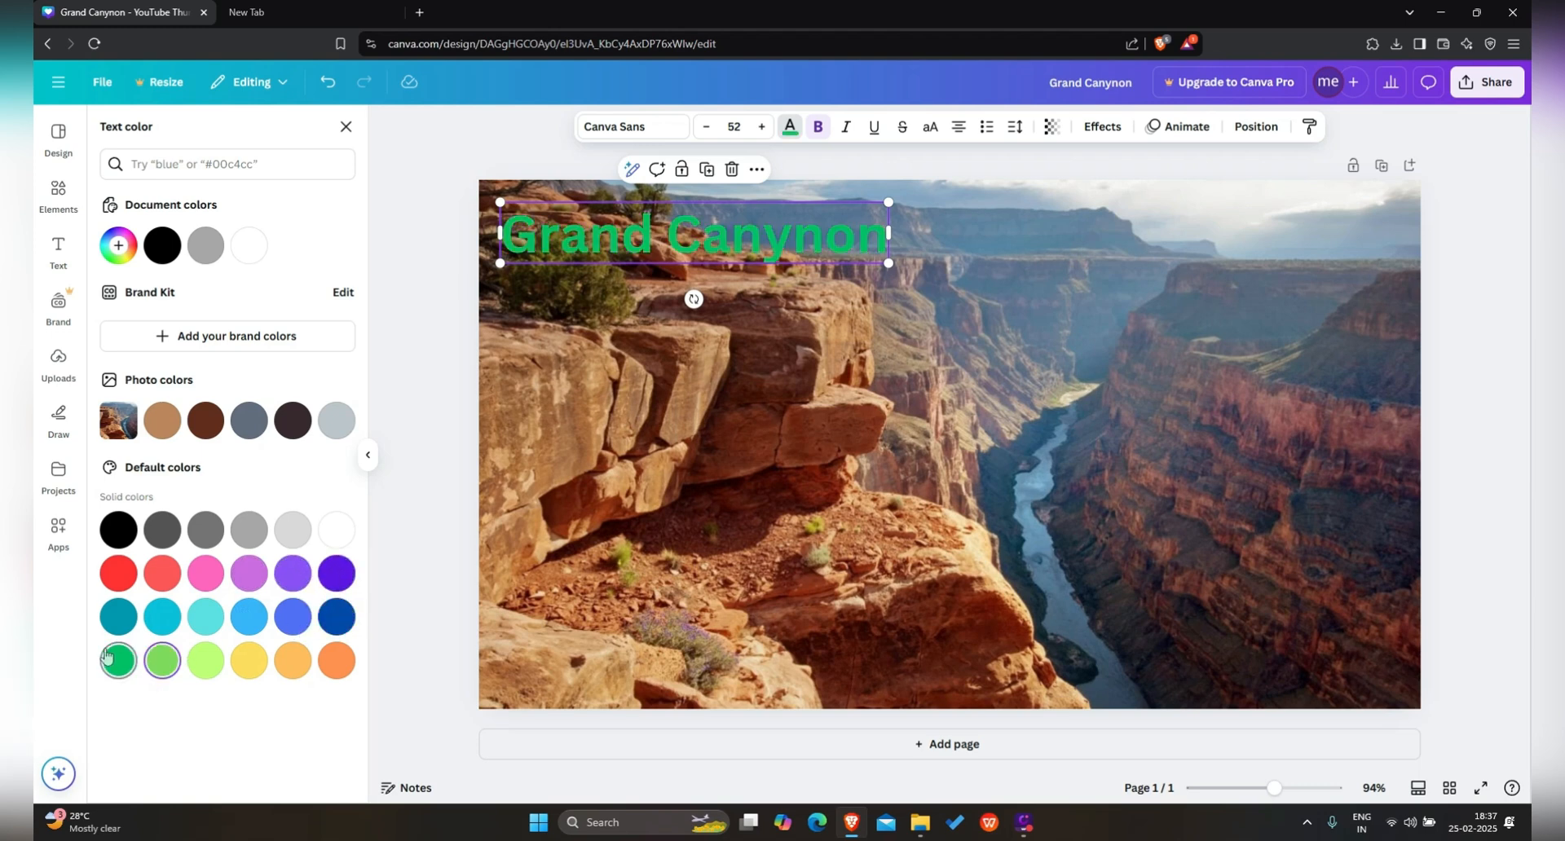
pyautogui.click(214, 662)
pyautogui.click(251, 663)
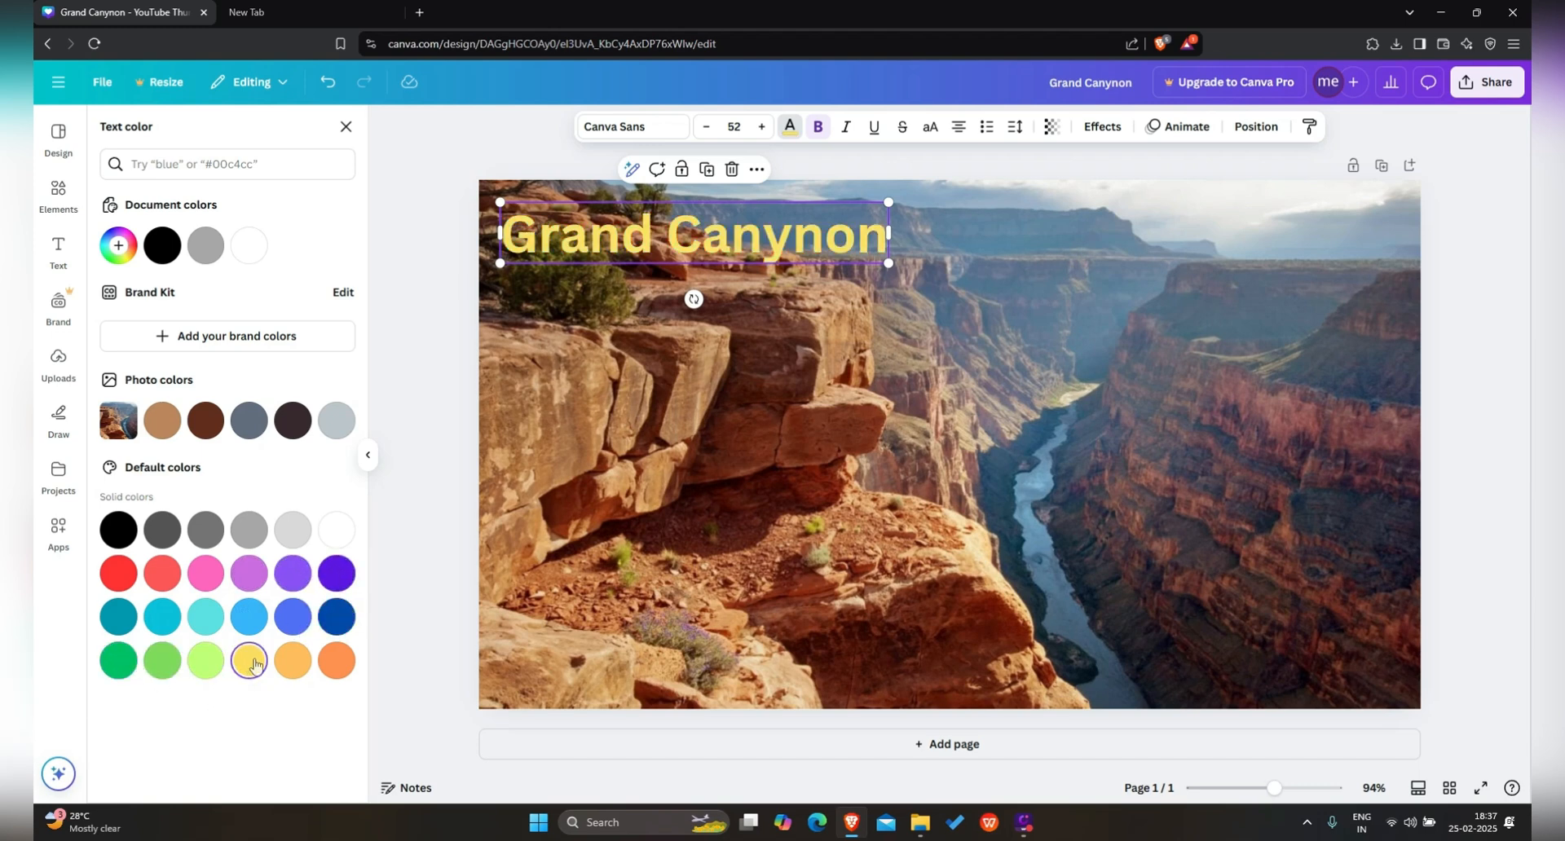
pyautogui.click(292, 661)
pyautogui.click(337, 662)
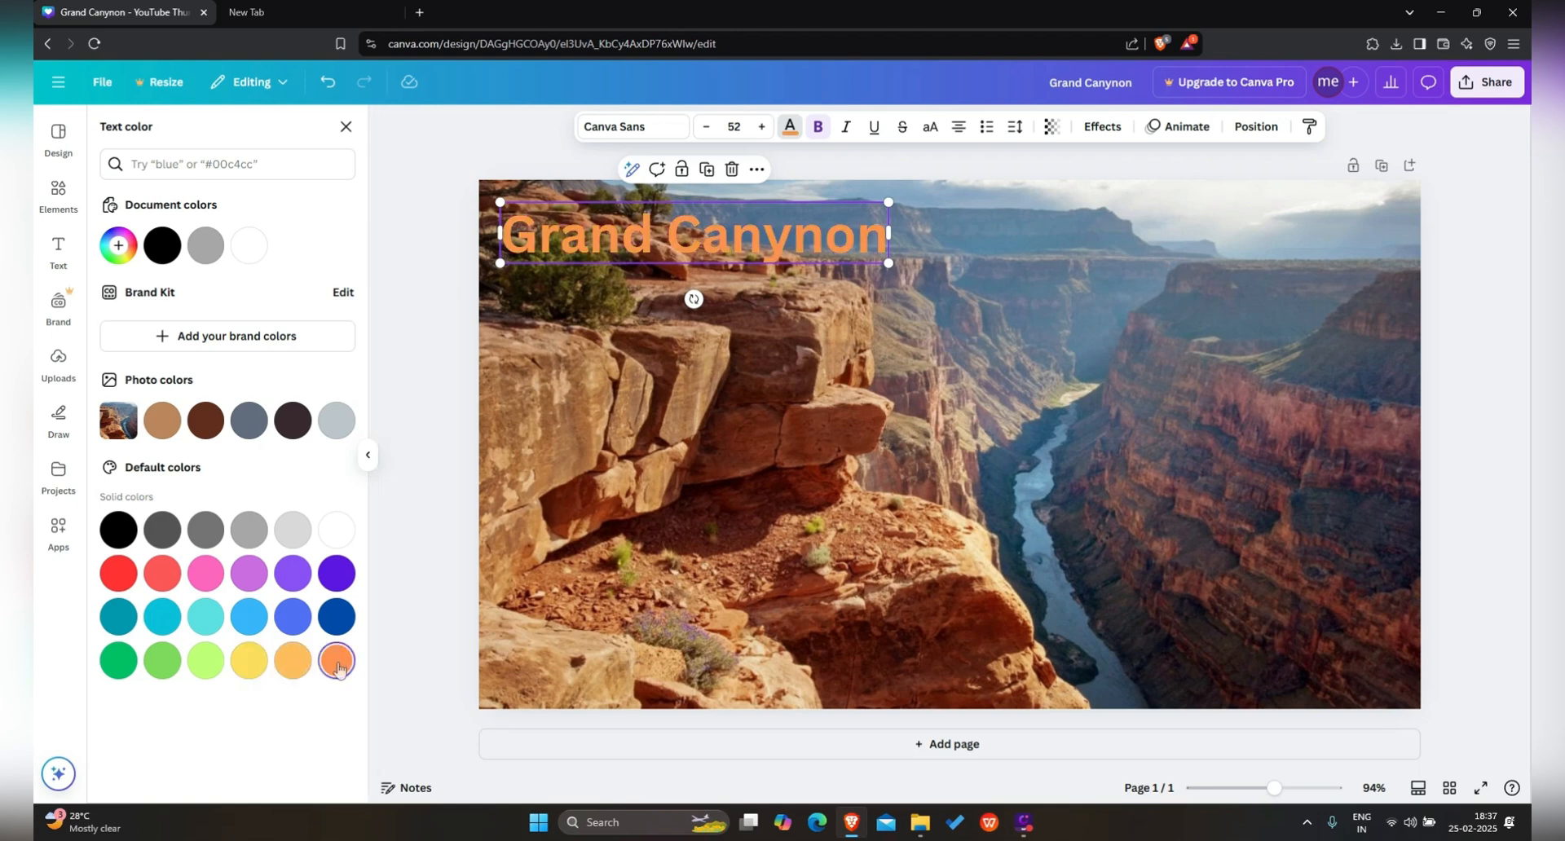
pyautogui.click(293, 662)
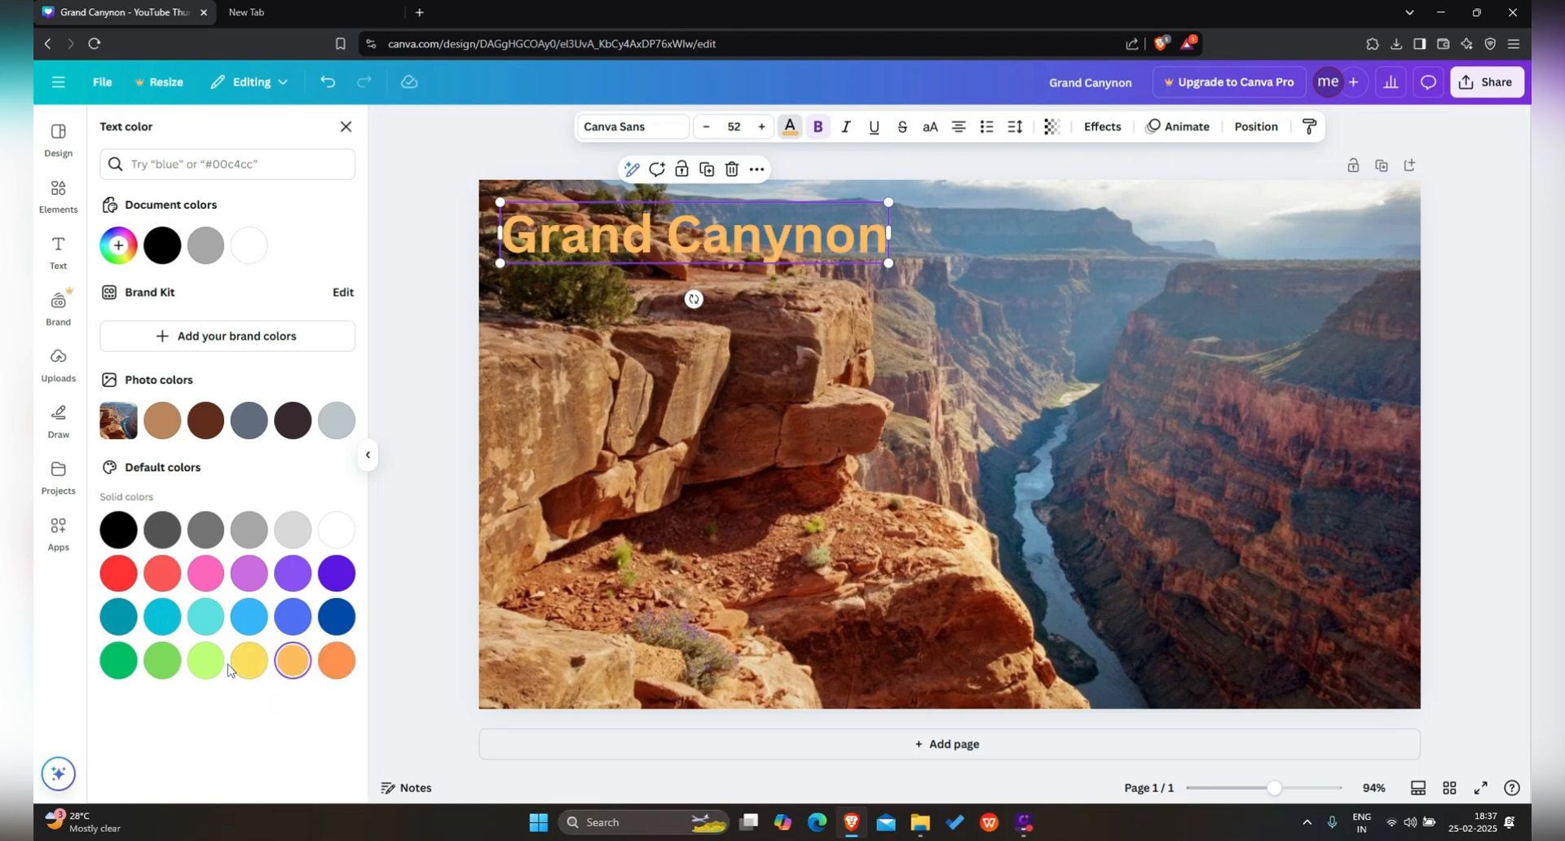
pyautogui.click(247, 662)
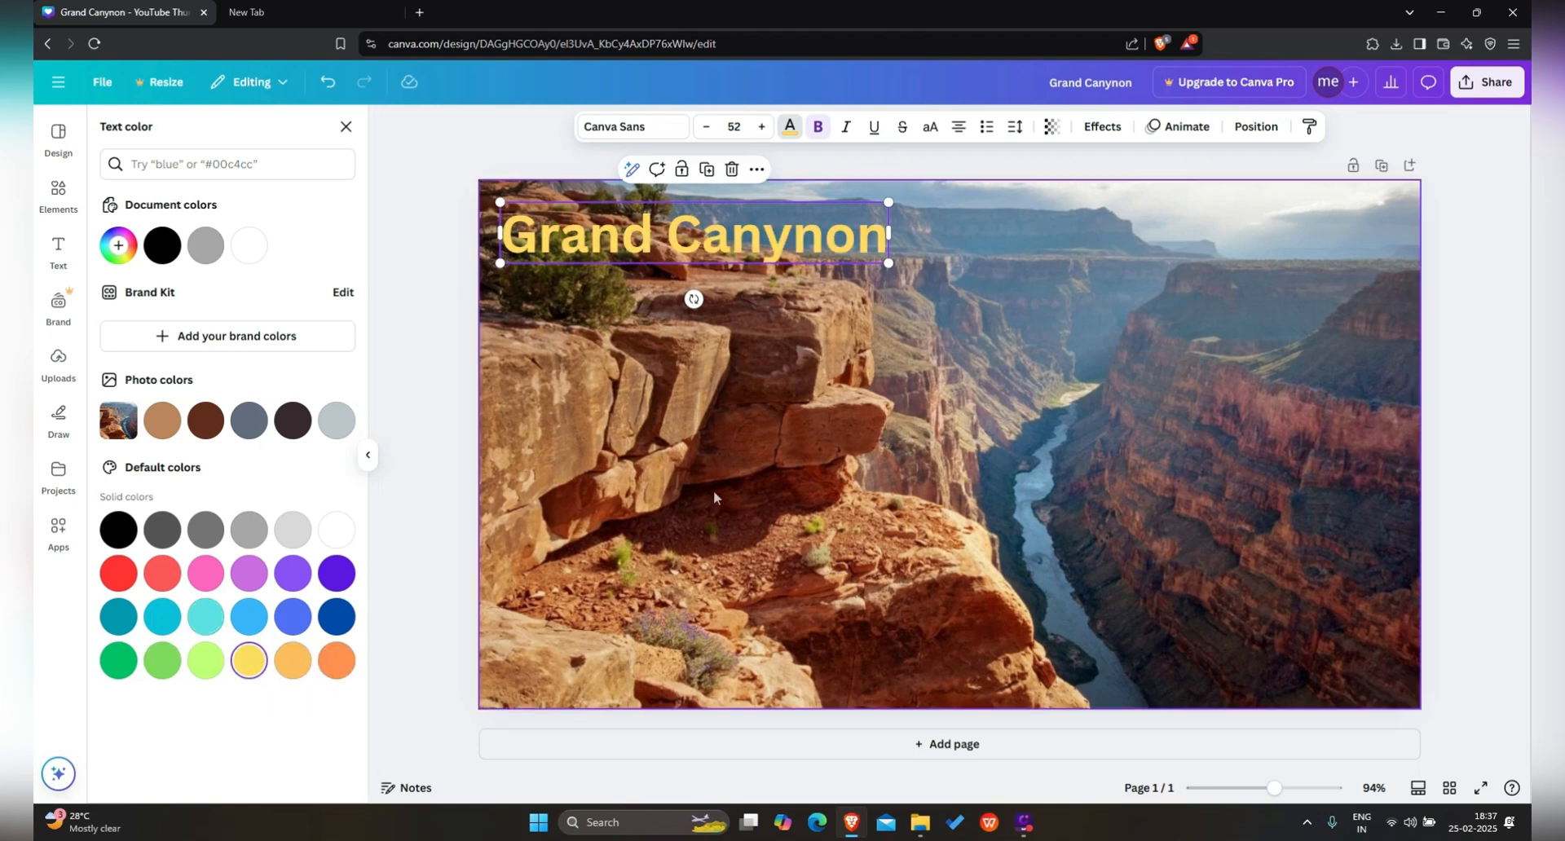
pyautogui.click(745, 453)
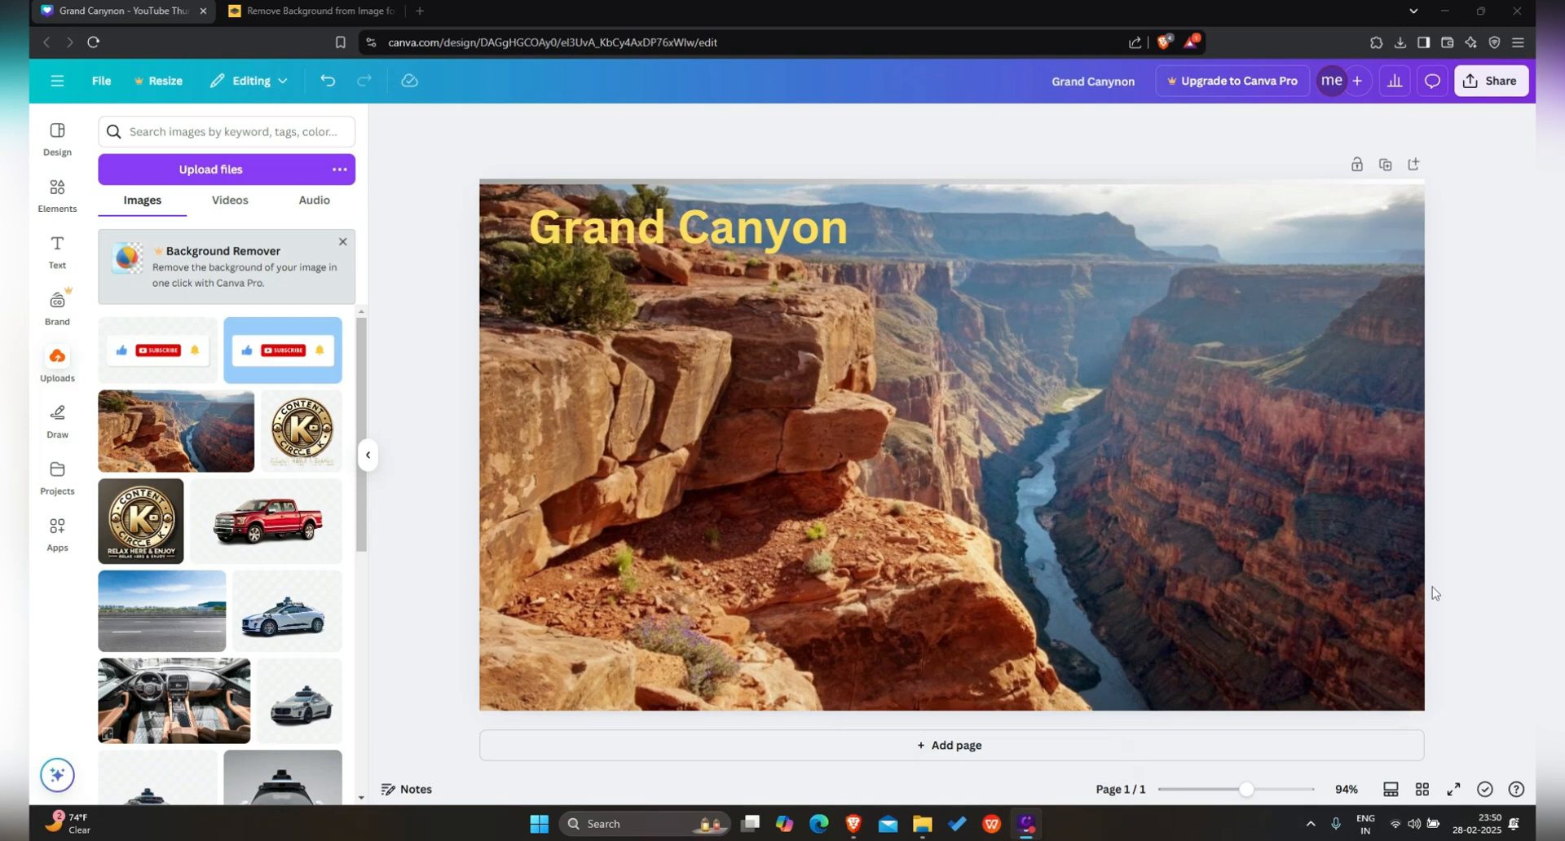
# Step: Add the background-free Content Circle K logo to the thumbnail, shrink it to about half size and place it in the lower-right corner
pyautogui.moveTo(1025, 824)
pyautogui.click(306, 444)
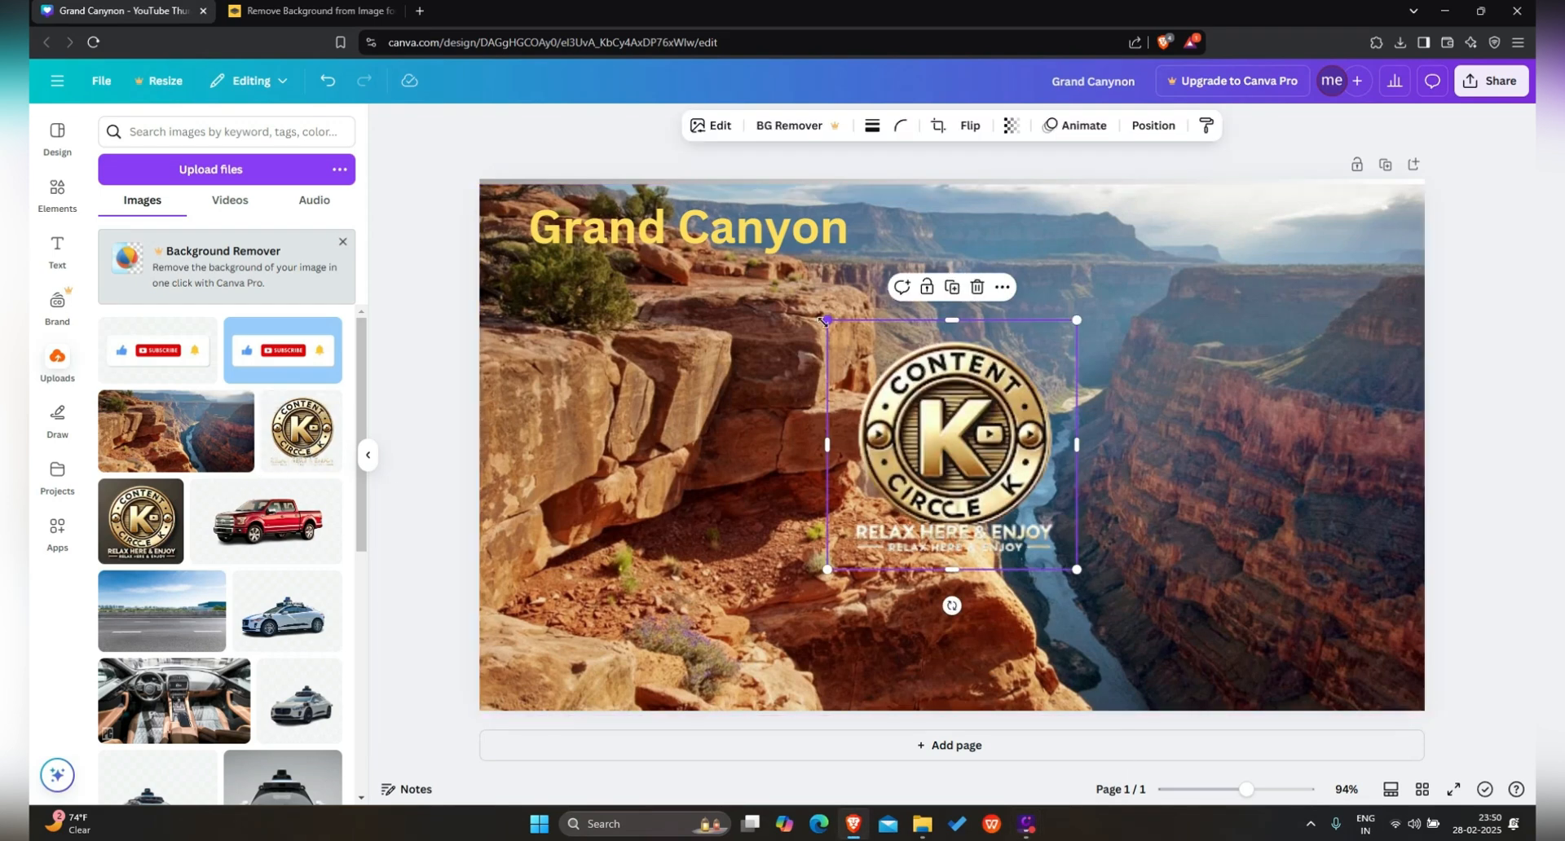
pyautogui.moveTo(825, 321); pyautogui.dragTo(951, 444)
pyautogui.moveTo(994, 512); pyautogui.dragTo(1334, 637)
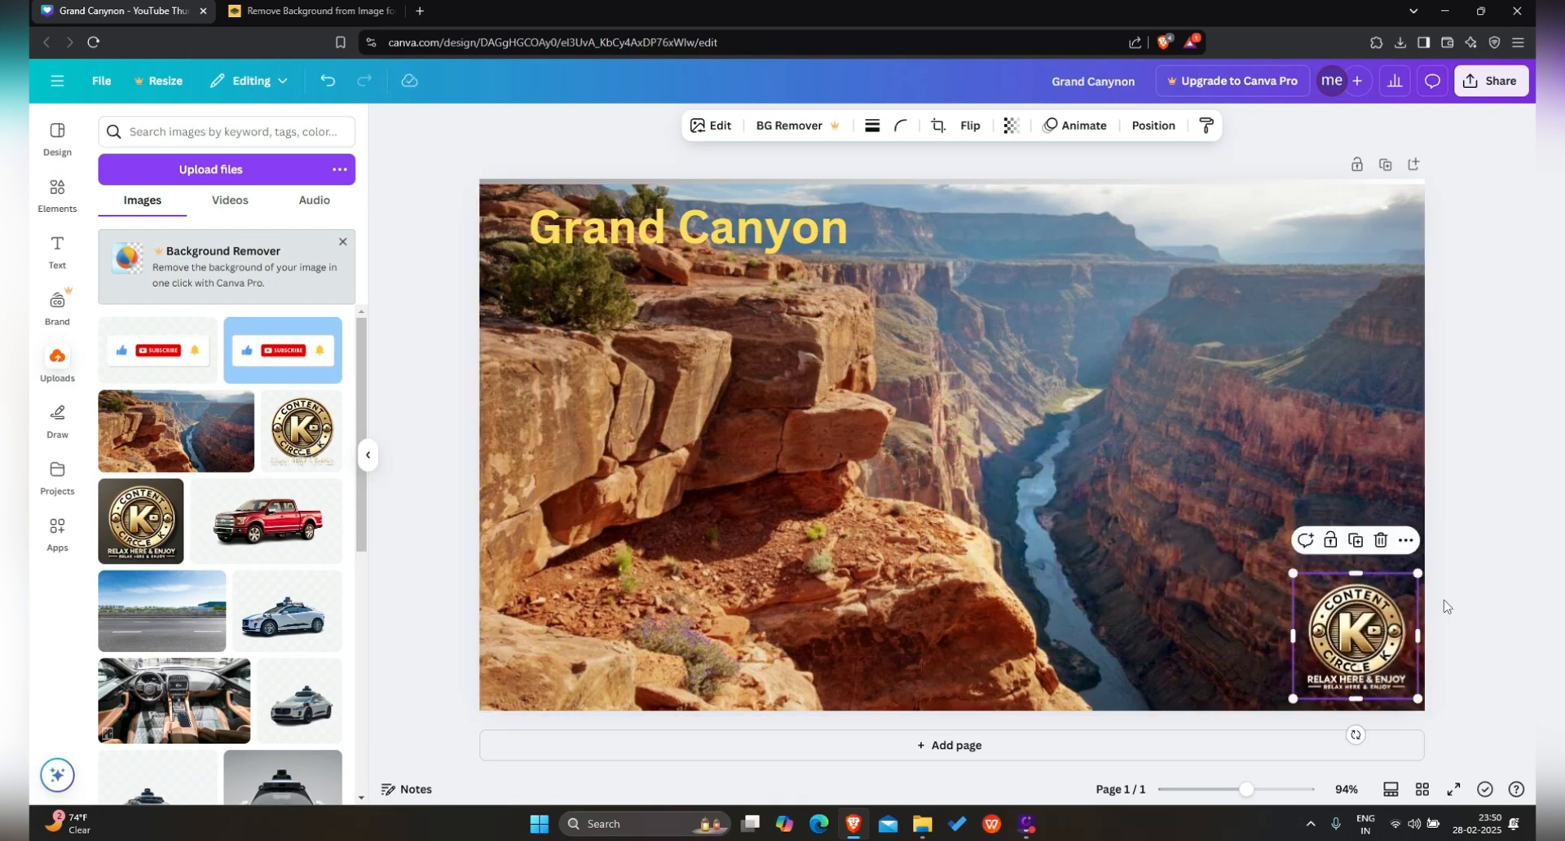
pyautogui.click(1494, 599)
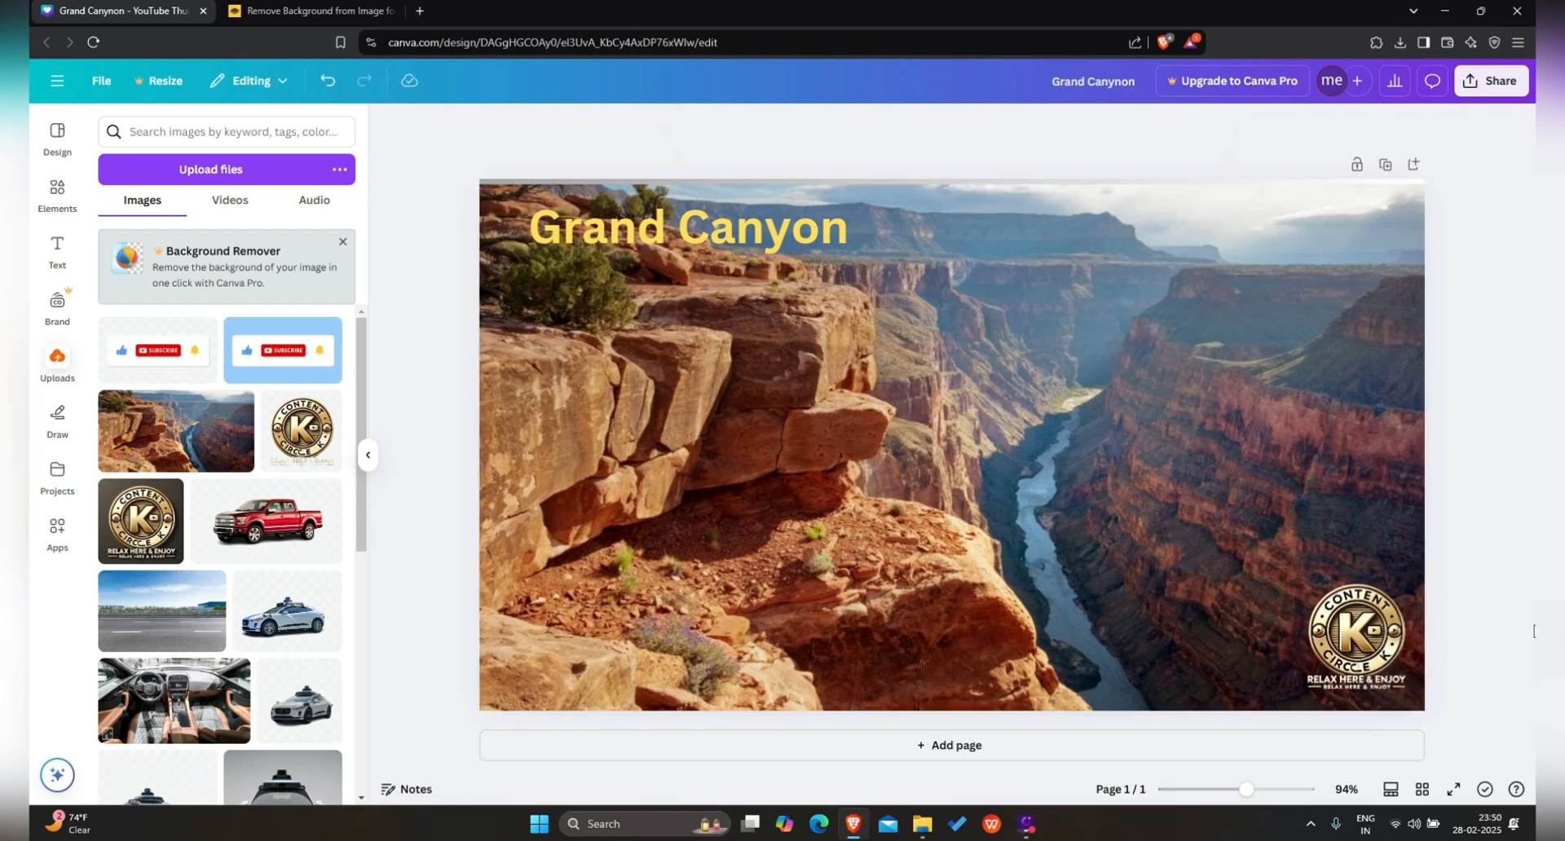
pyautogui.click(296, 371)
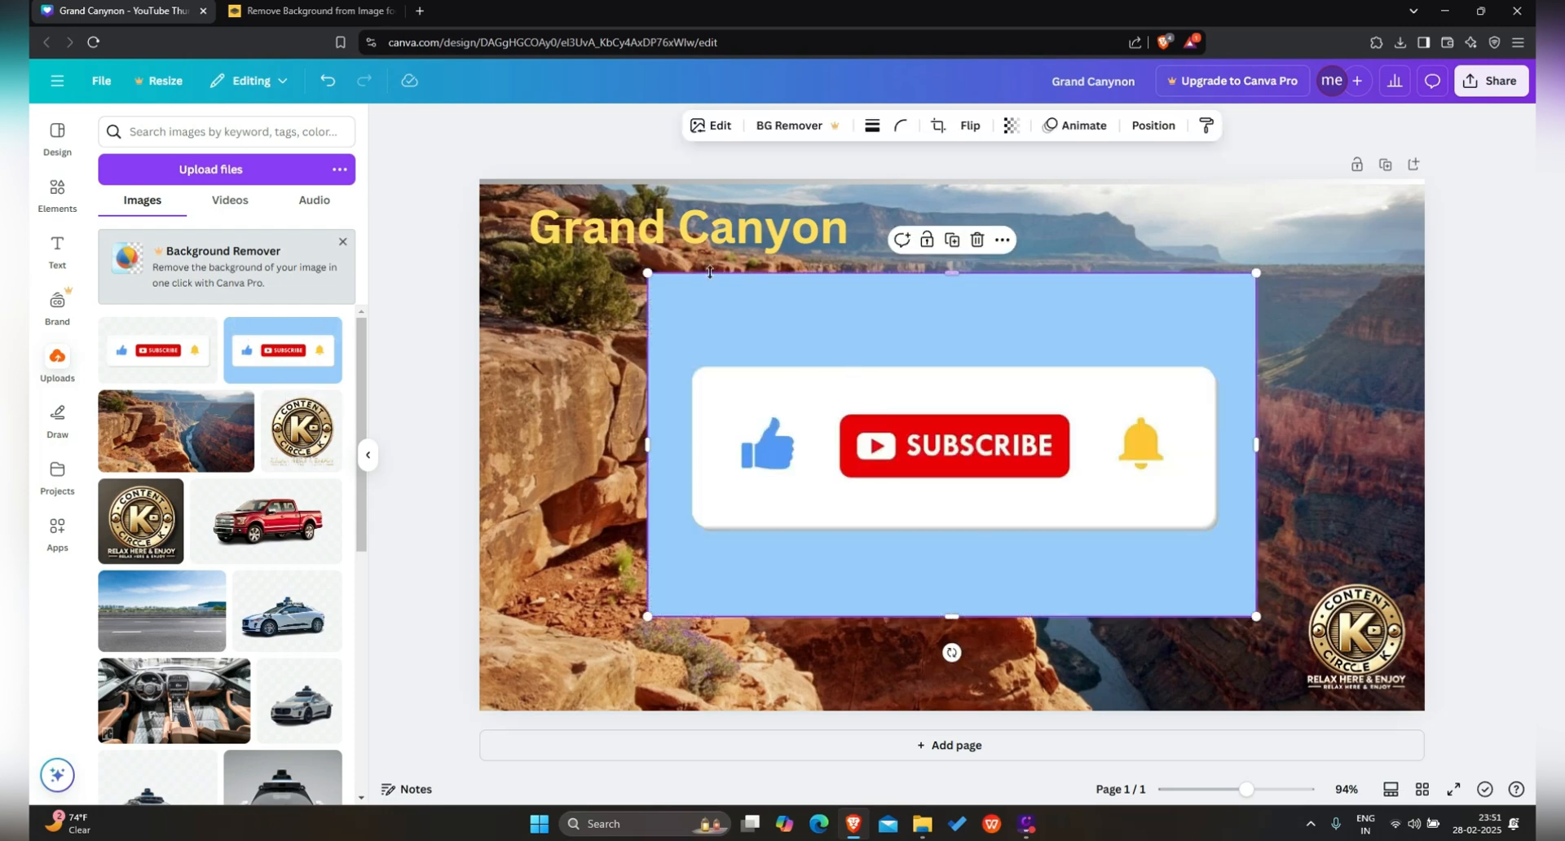
pyautogui.moveTo(646, 269); pyautogui.dragTo(787, 403)
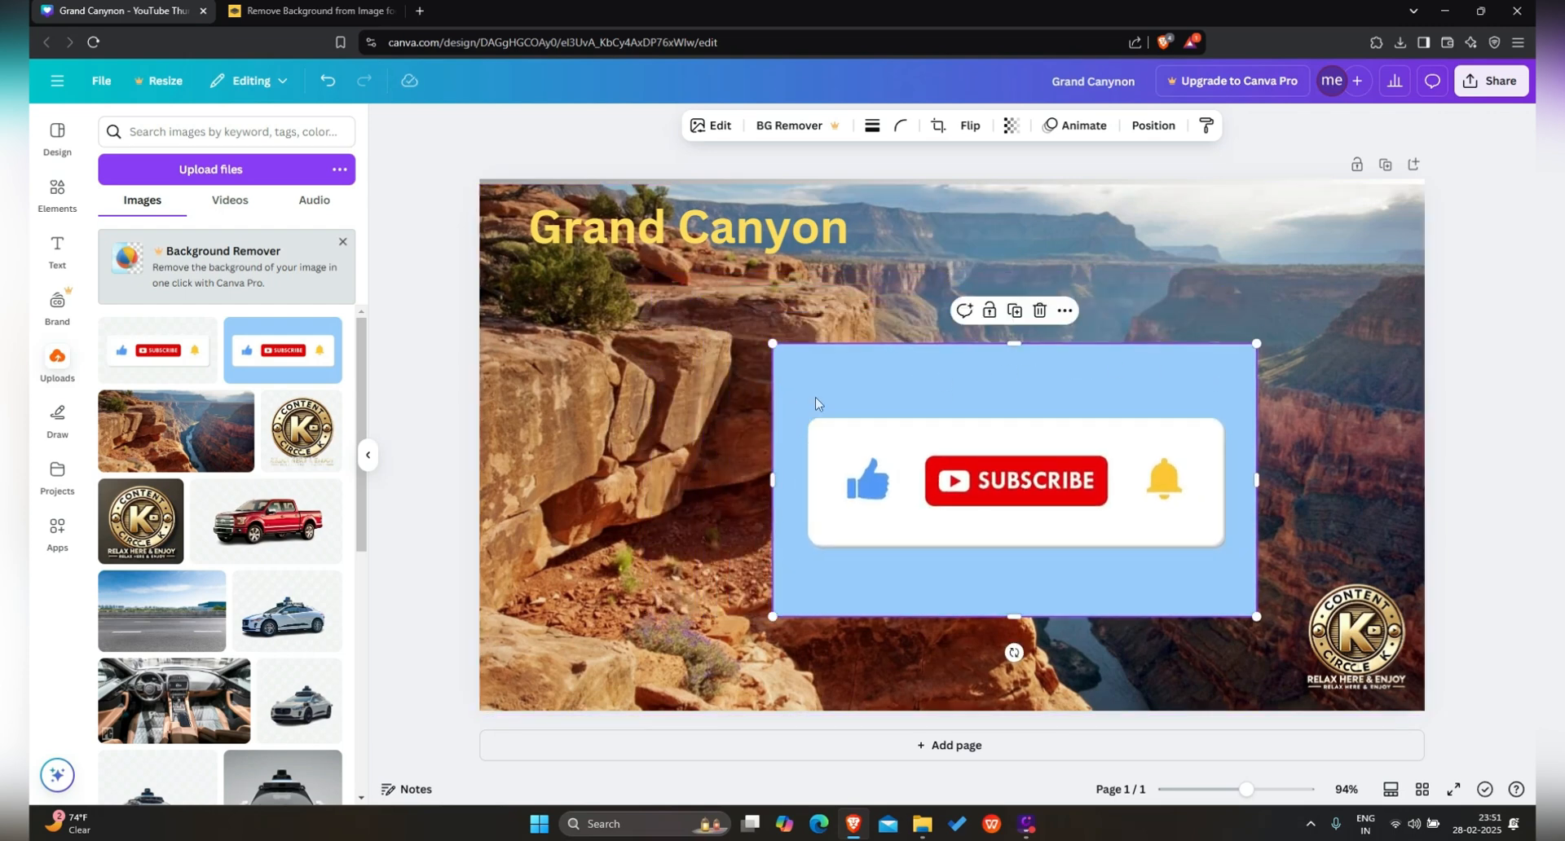
pyautogui.click(1040, 310)
# Step: Switch to remove.bg, erase the white remnant beside the thumbs-up icon and save the free preview as LiKE-removebg-preview (1).png in the Thumbnail folder
pyautogui.click(301, 11)
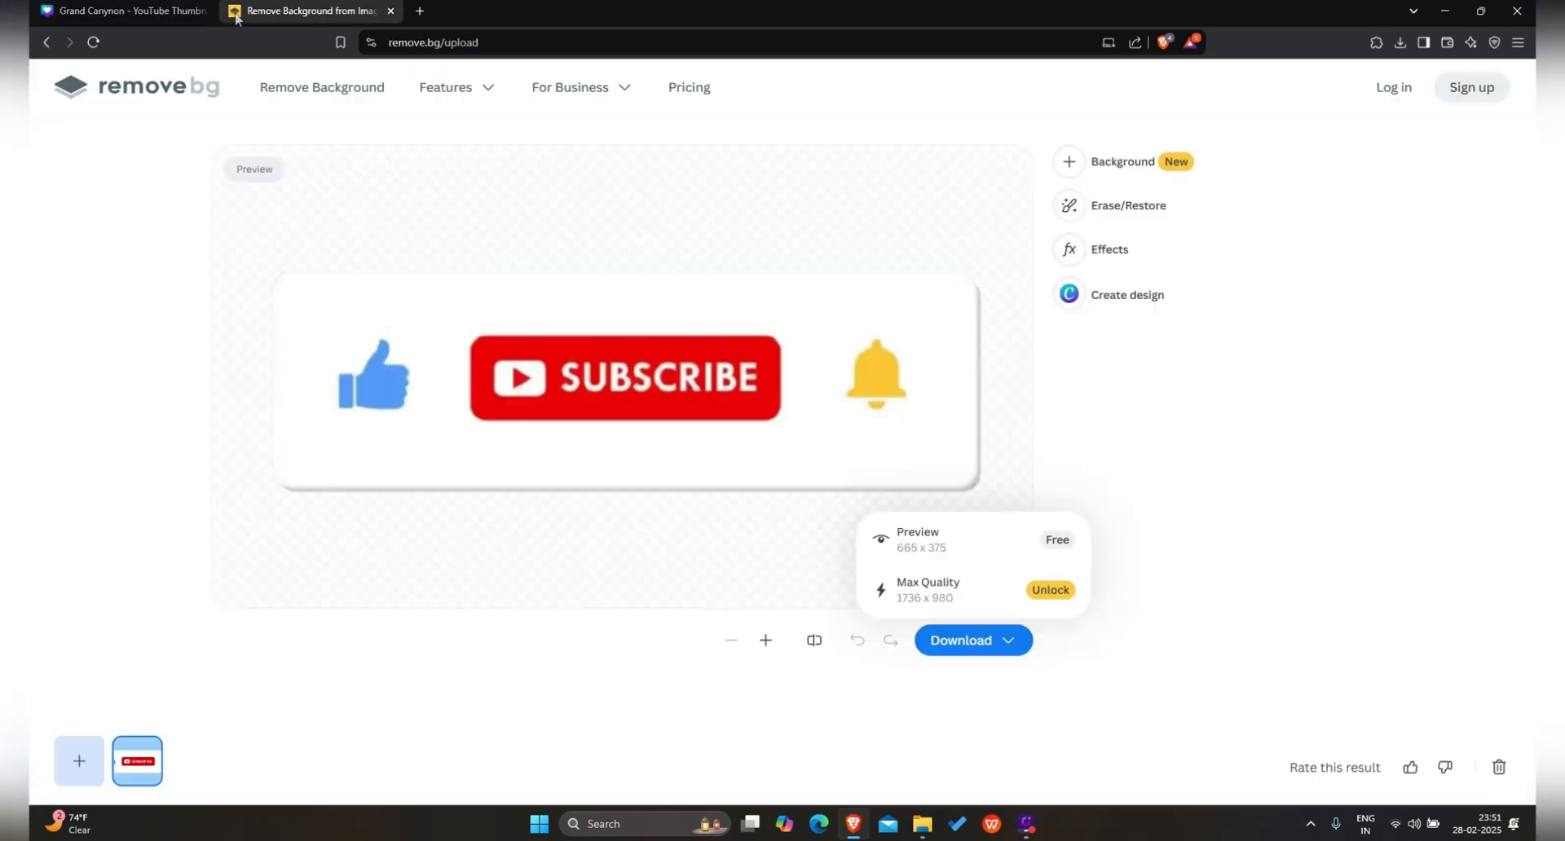
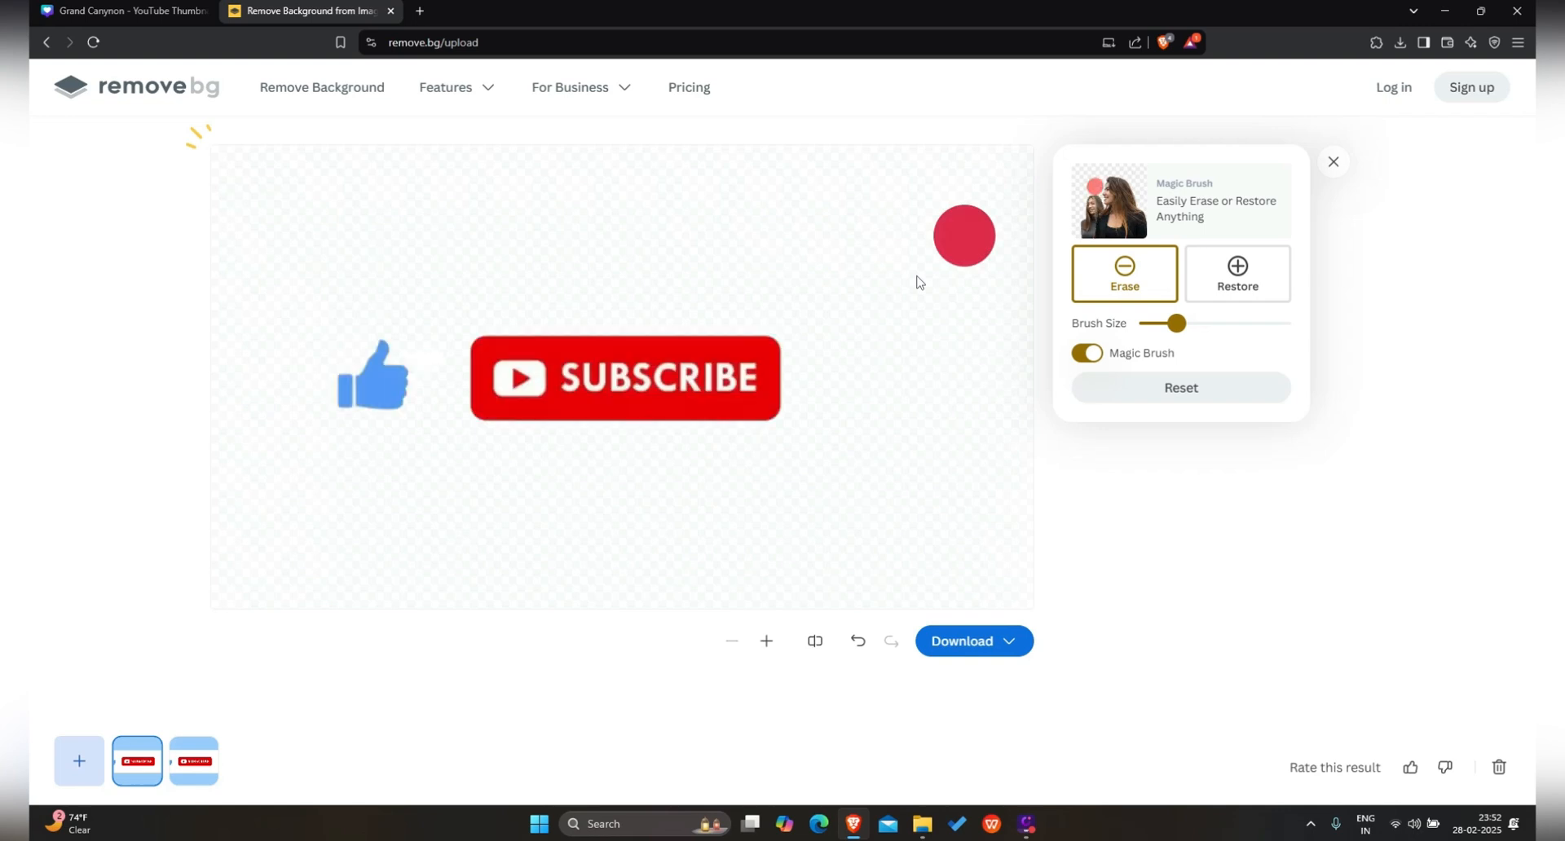
pyautogui.click(440, 380)
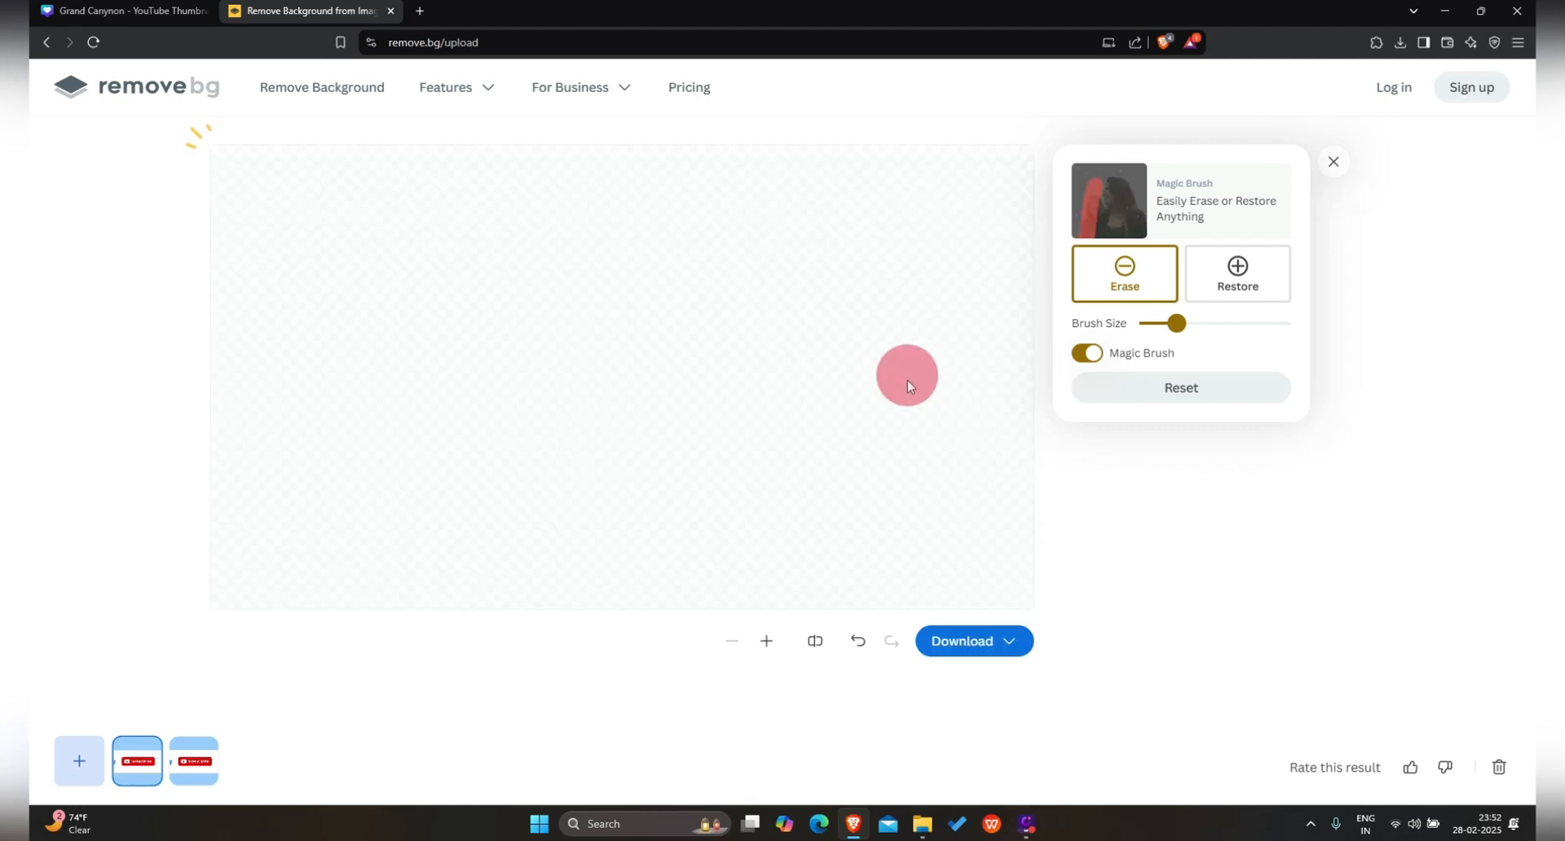
pyautogui.click(983, 644)
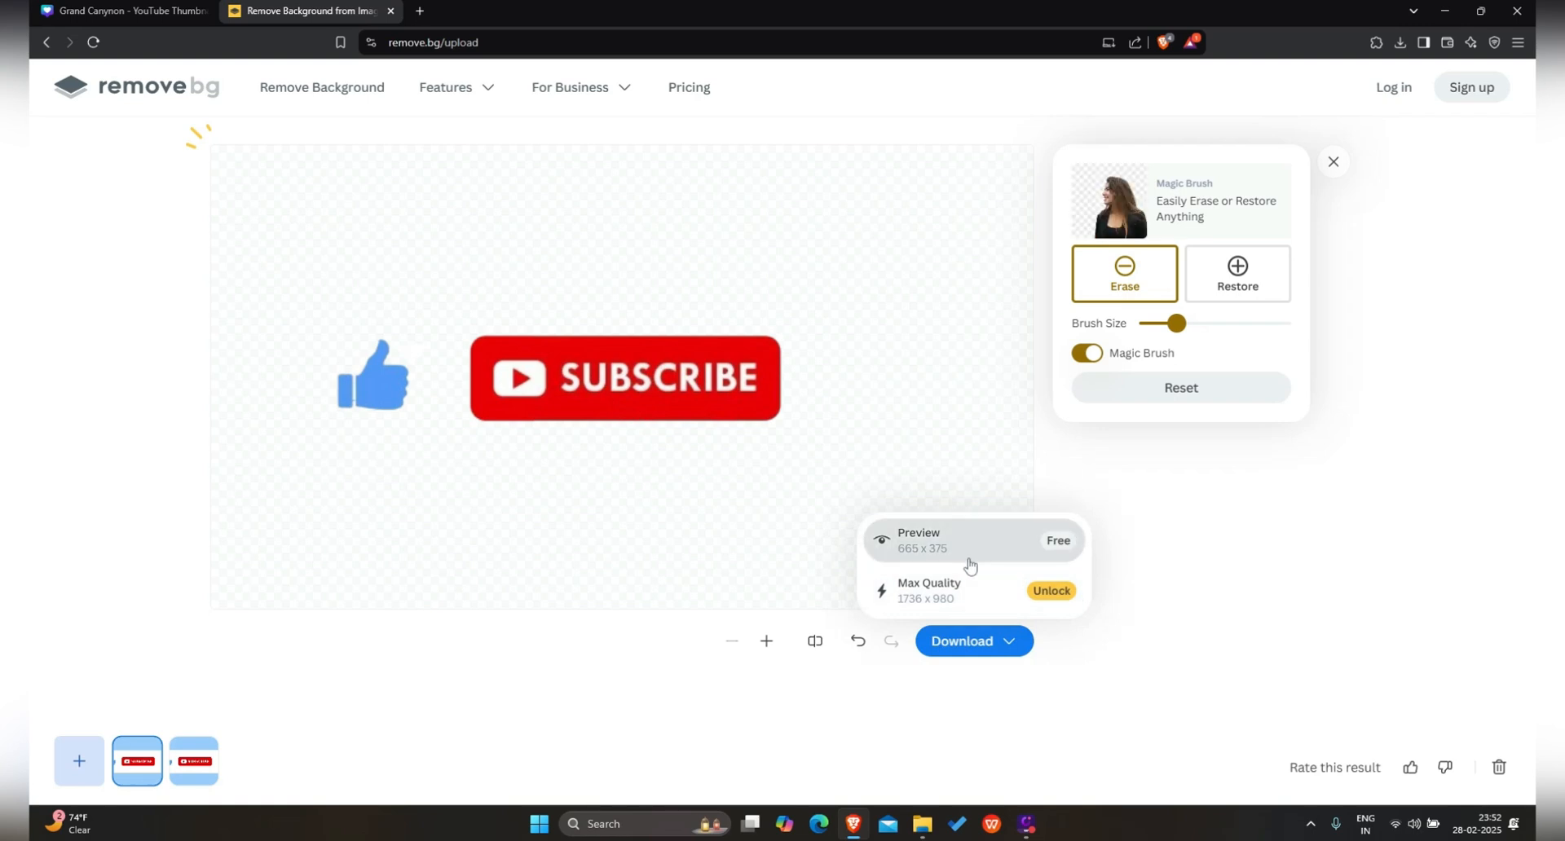
pyautogui.click(969, 562)
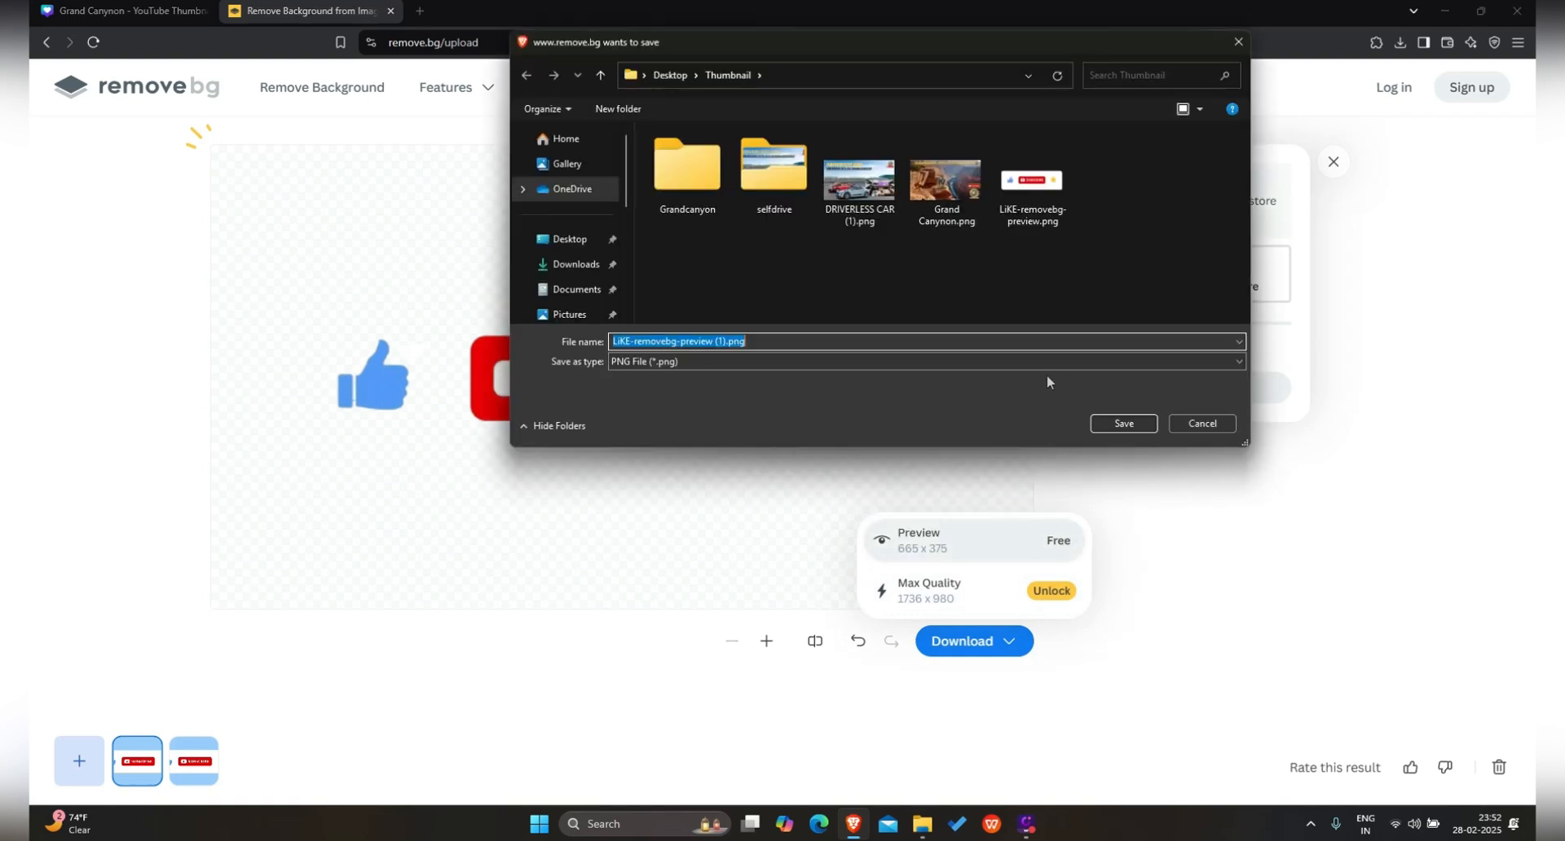
pyautogui.click(1117, 424)
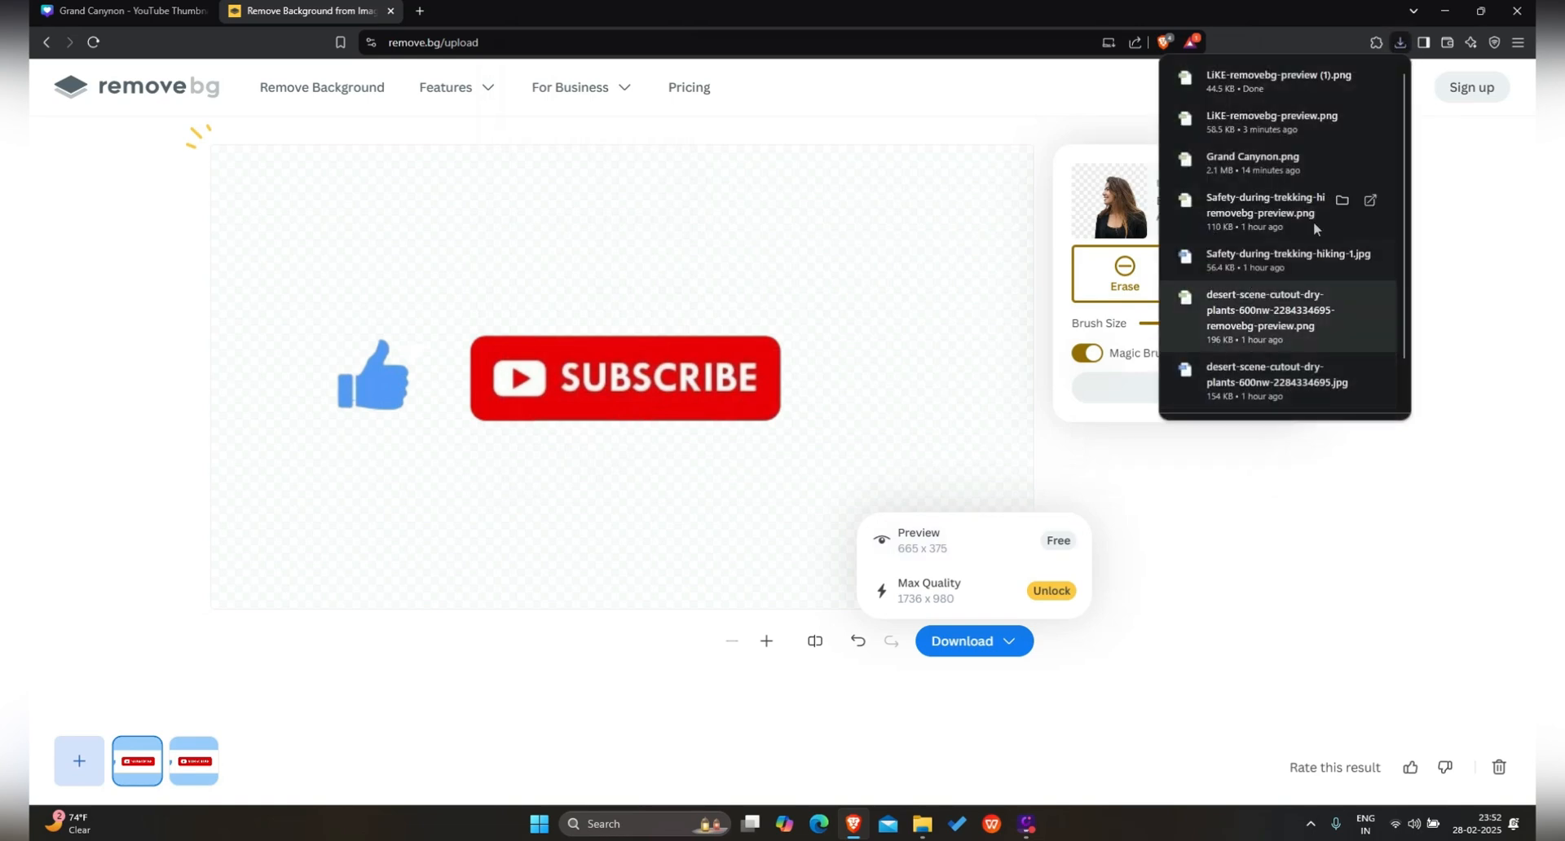
# Step: Switch back to the Canva design and upload LiKE-removebg-preview (1).png from the Desktop's Thumbnail folder
pyautogui.click(138, 10)
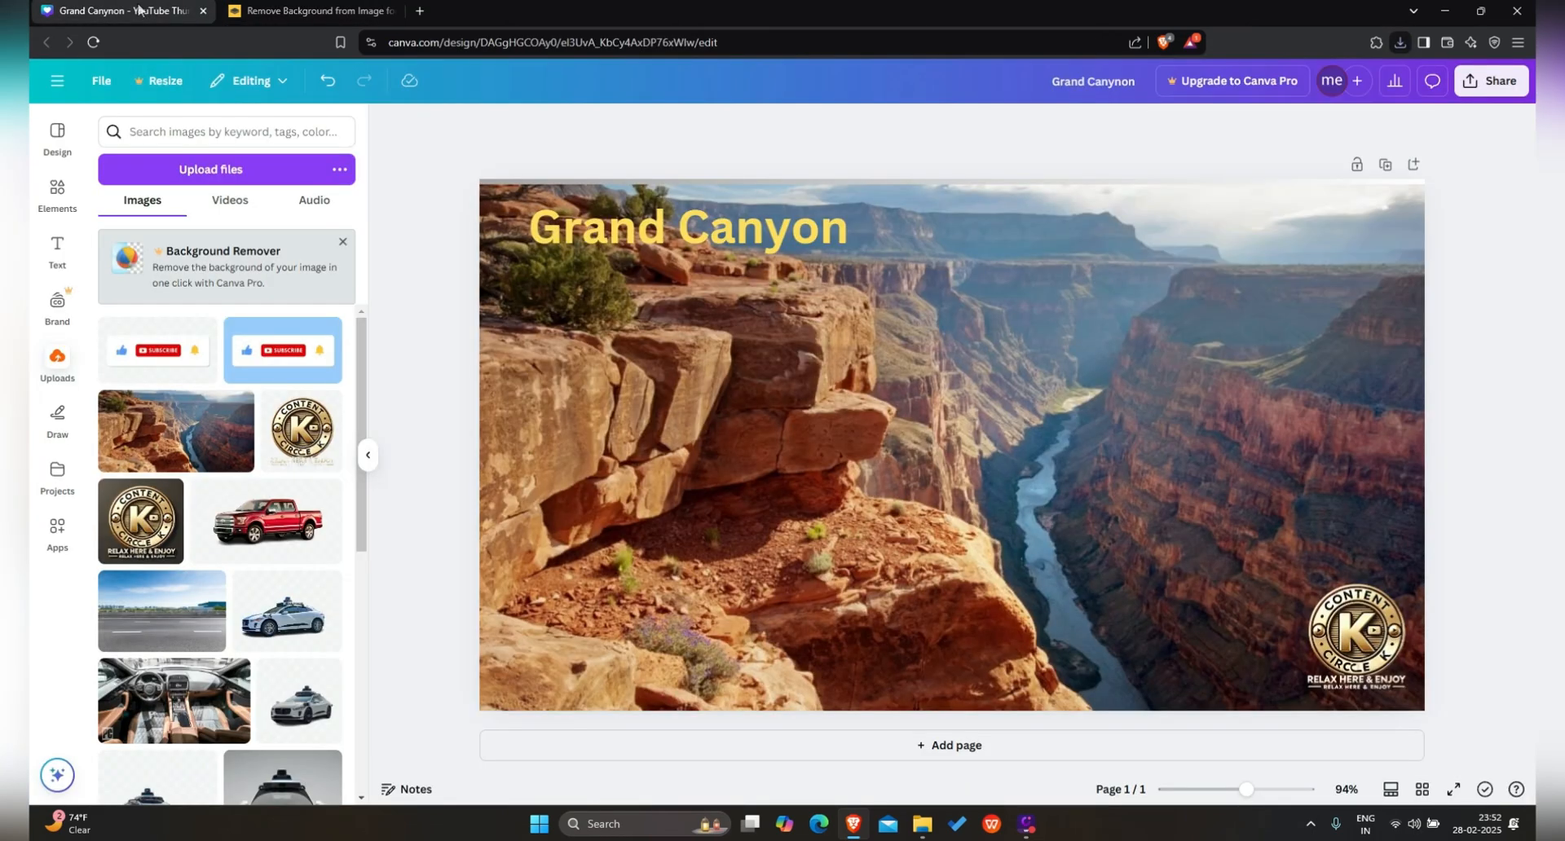
pyautogui.click(163, 178)
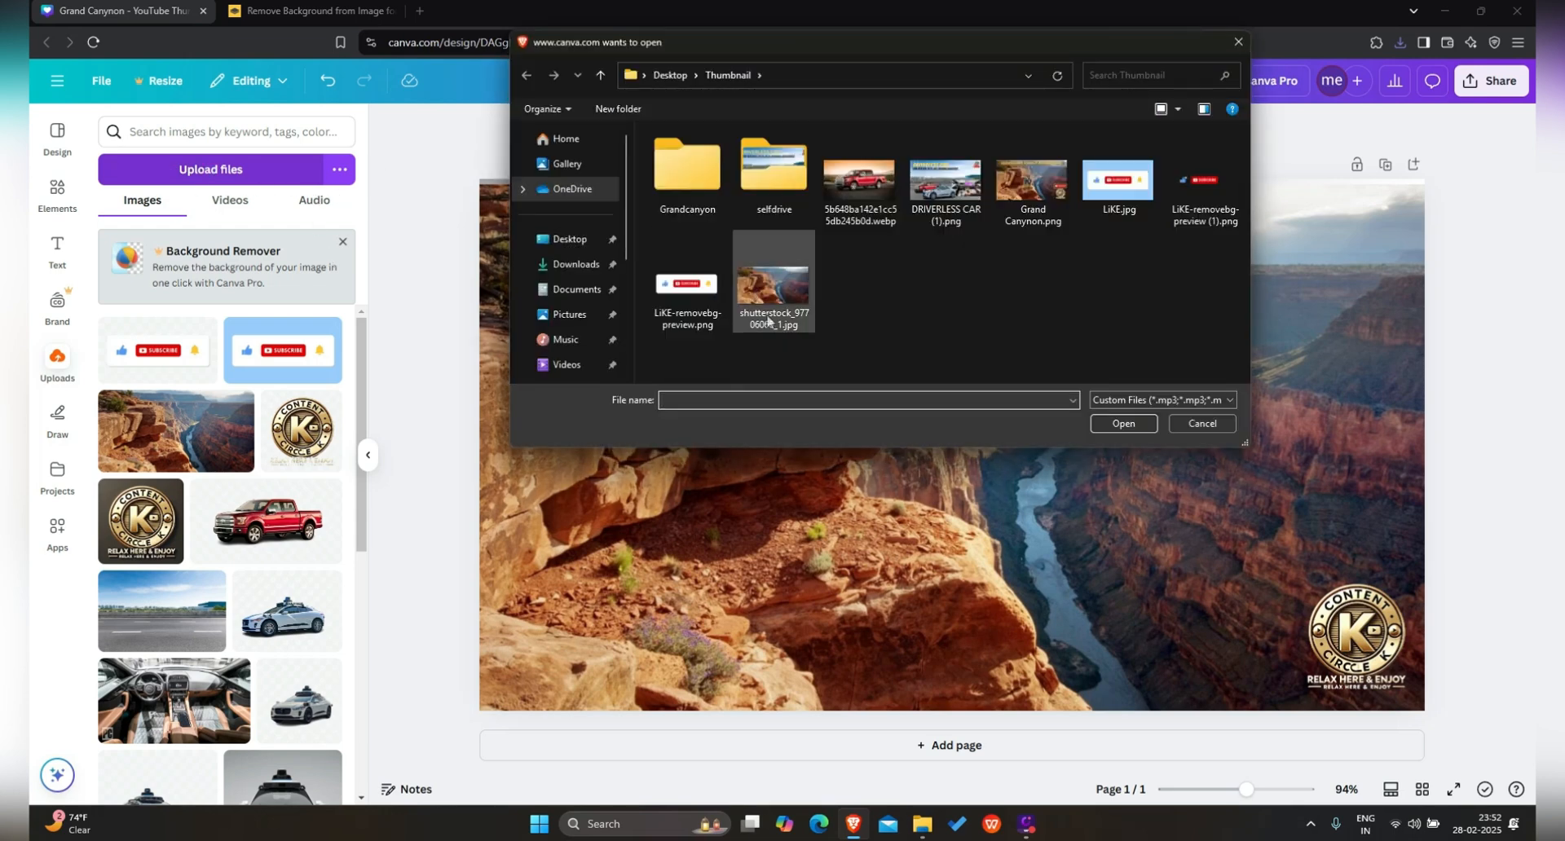
pyautogui.click(1195, 191)
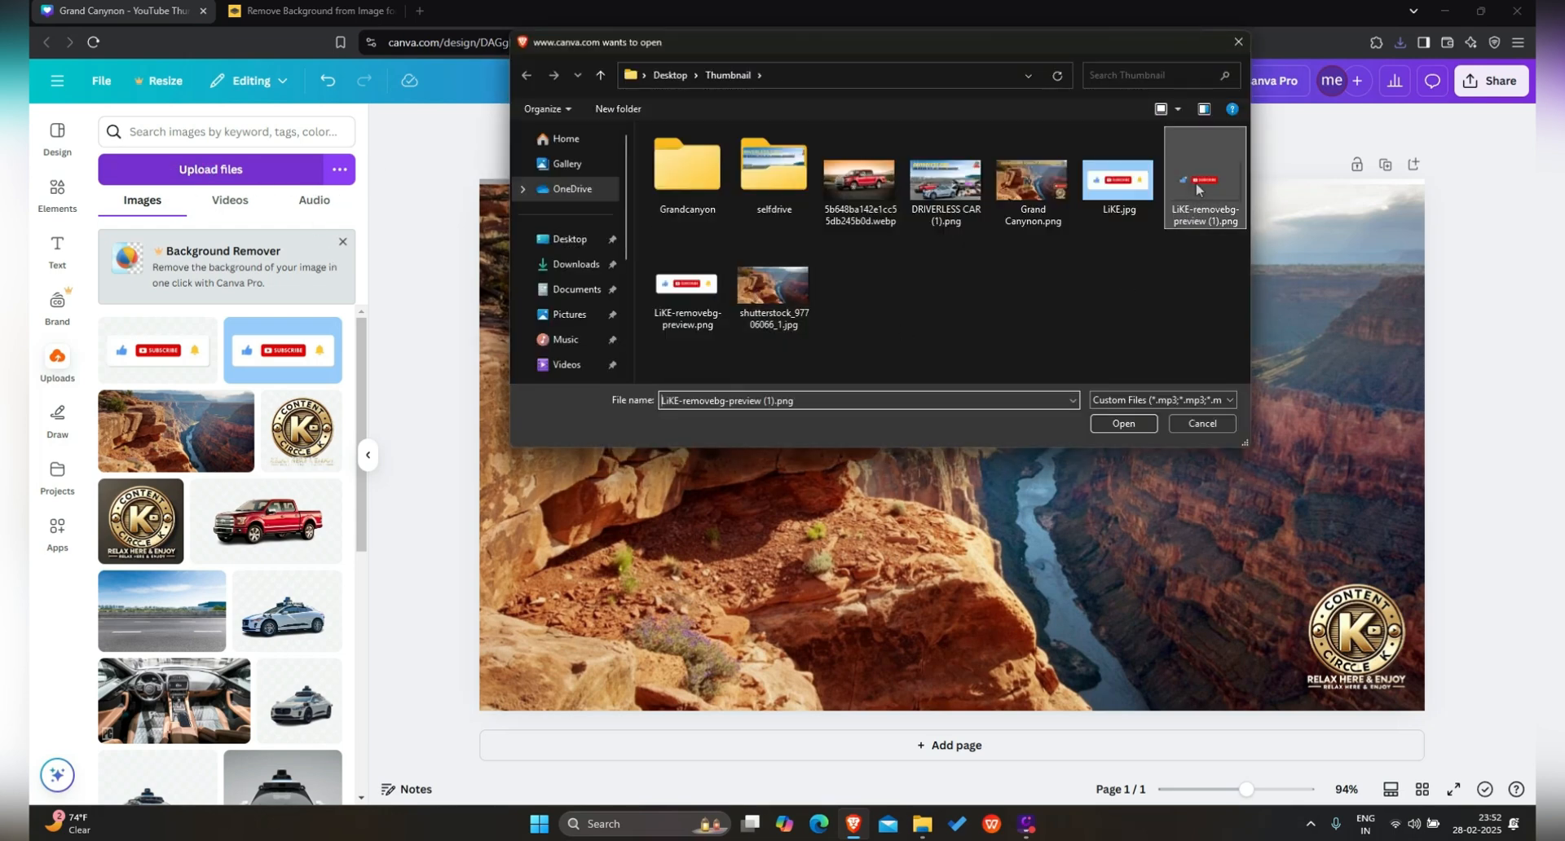
pyautogui.click(1124, 423)
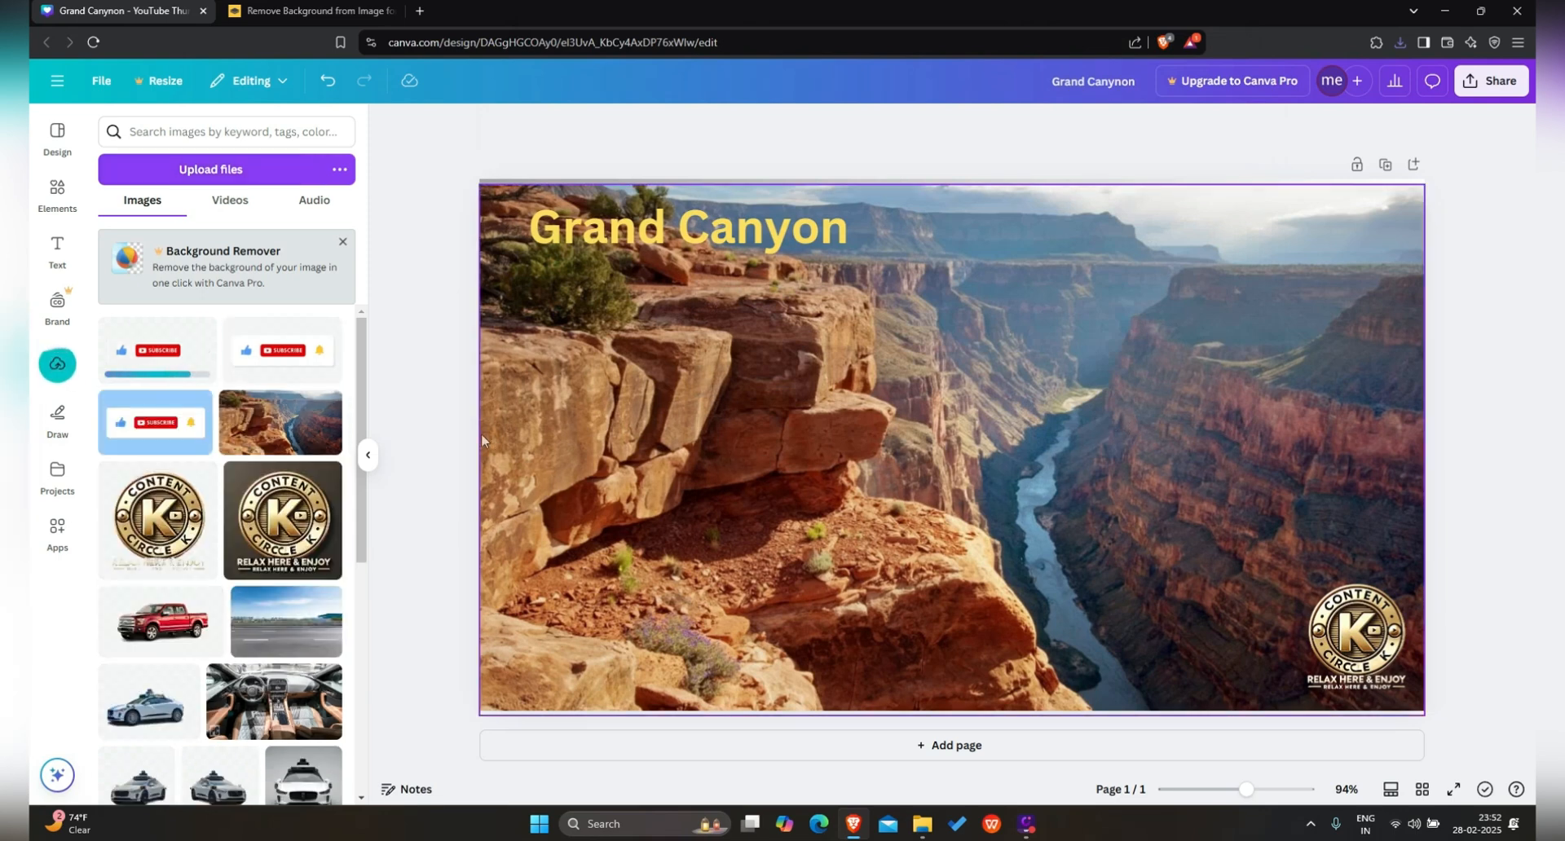
# Step: Add the cut-out Subscribe image, shrink it, crop away the thumbs-up icon and place the red button just above the logo
pyautogui.click(145, 357)
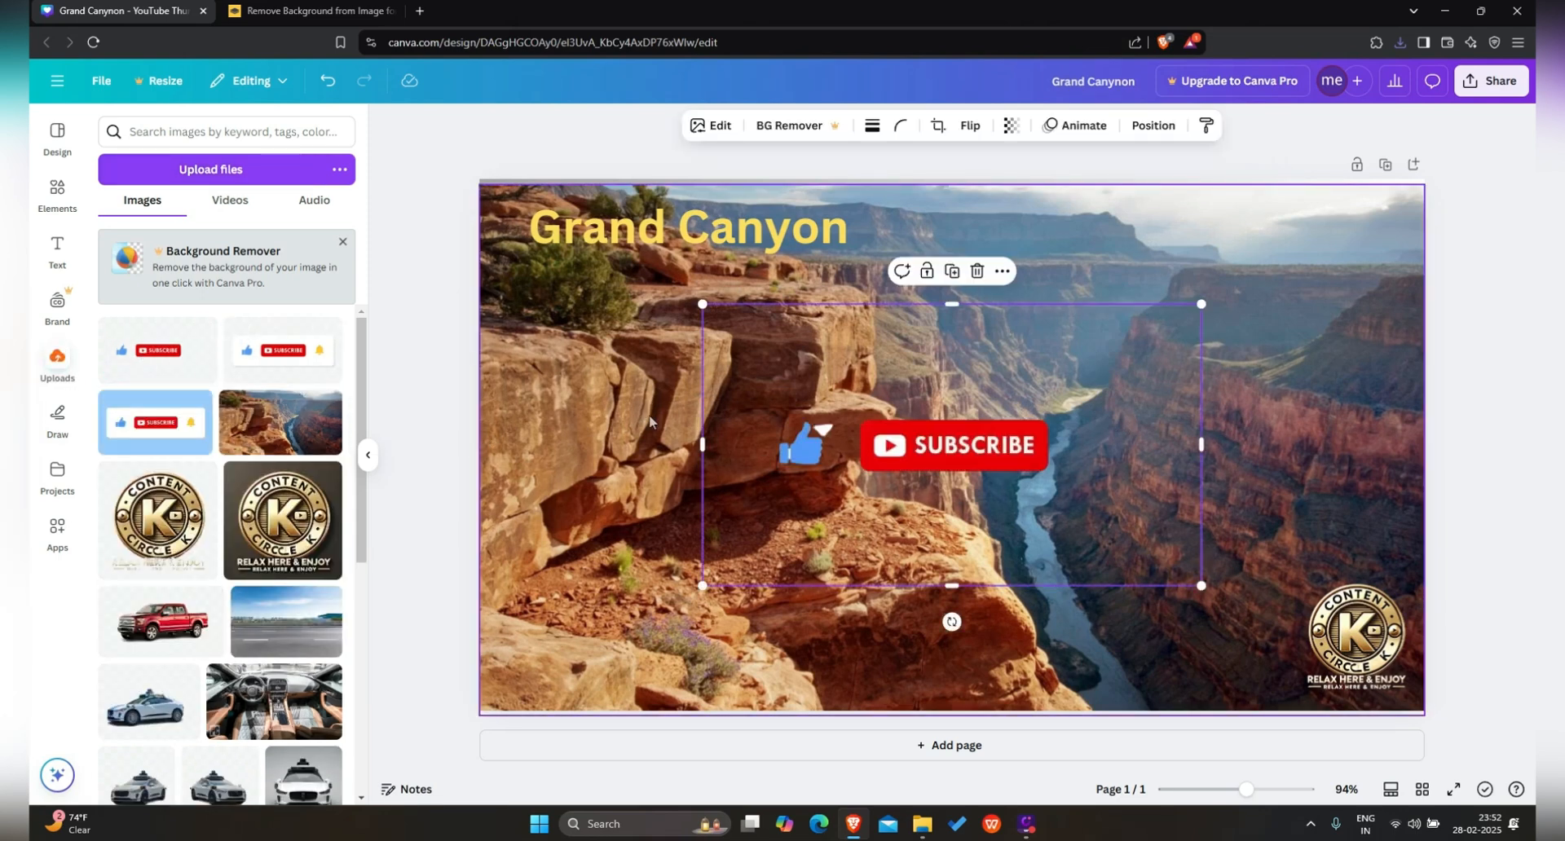
pyautogui.moveTo(999, 346); pyautogui.dragTo(1374, 444)
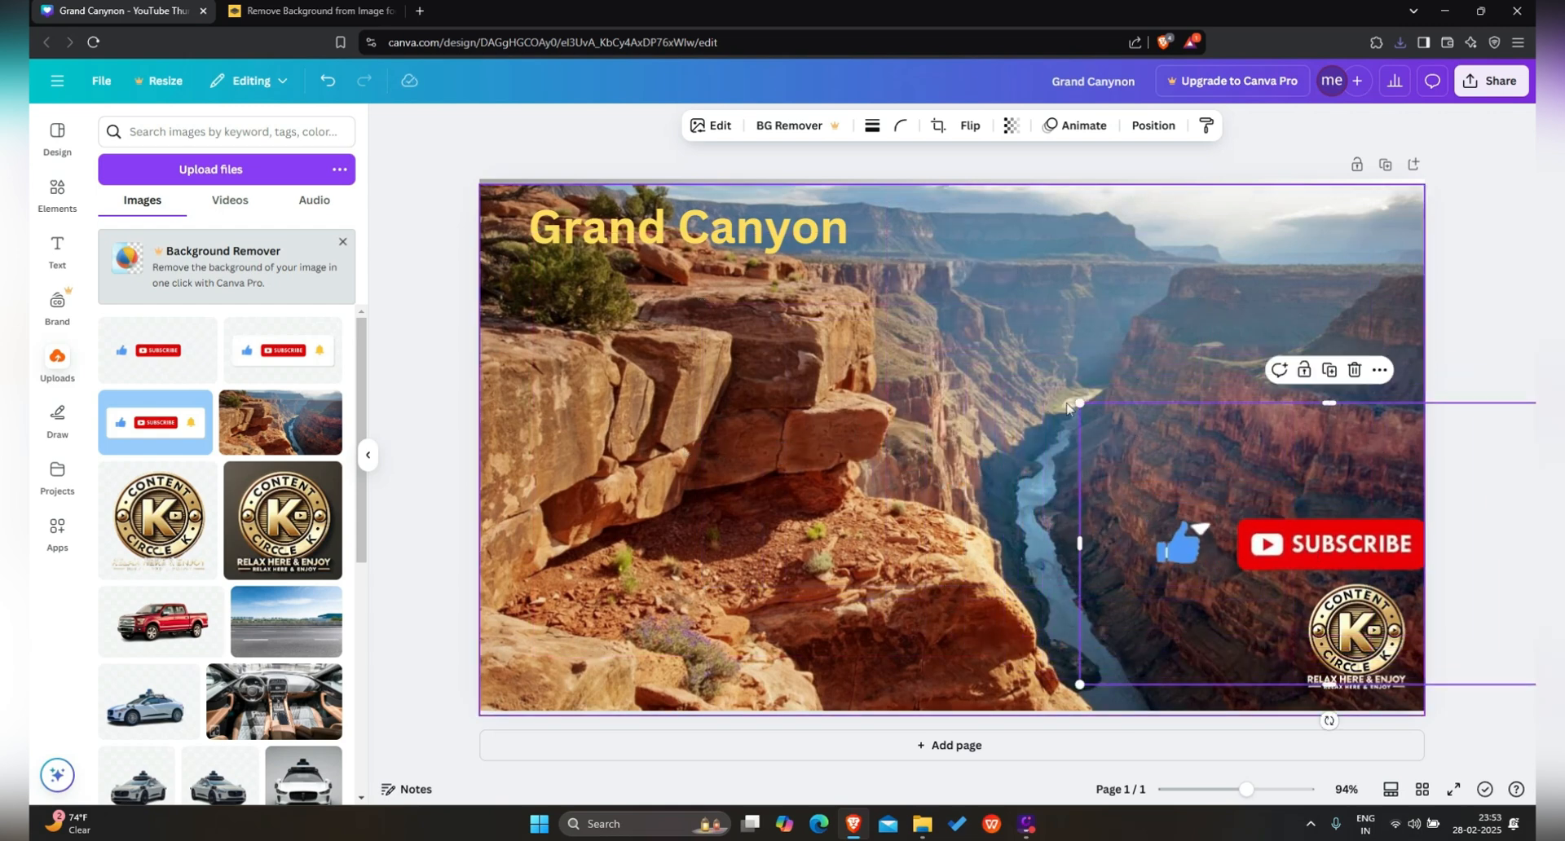
pyautogui.moveTo(1174, 440); pyautogui.dragTo(1183, 487)
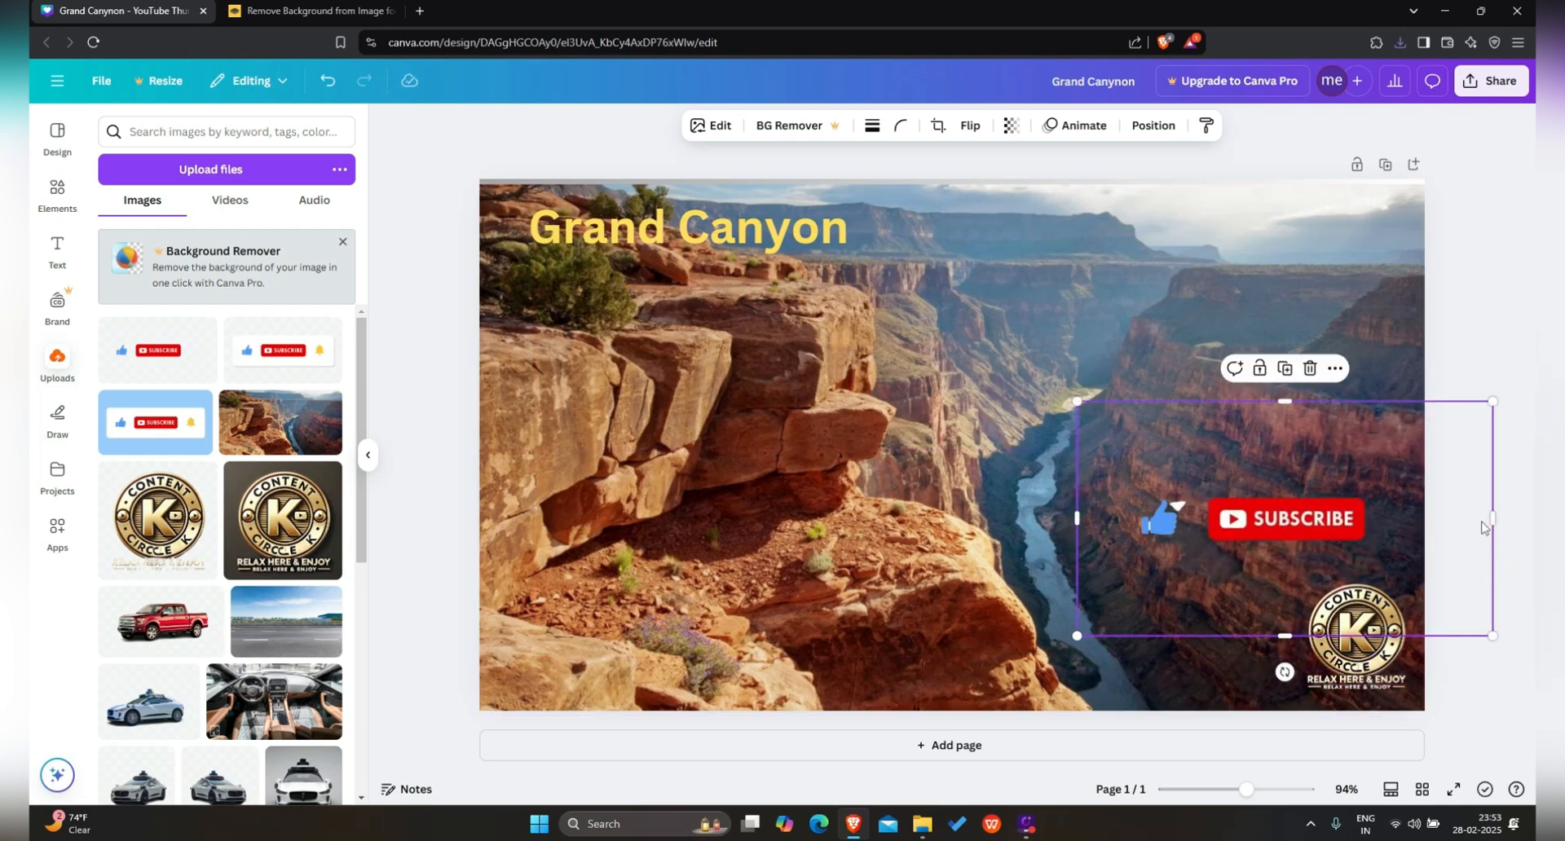
pyautogui.click(1500, 519)
pyautogui.click(1211, 516)
pyautogui.moveTo(1077, 519); pyautogui.dragTo(1197, 519)
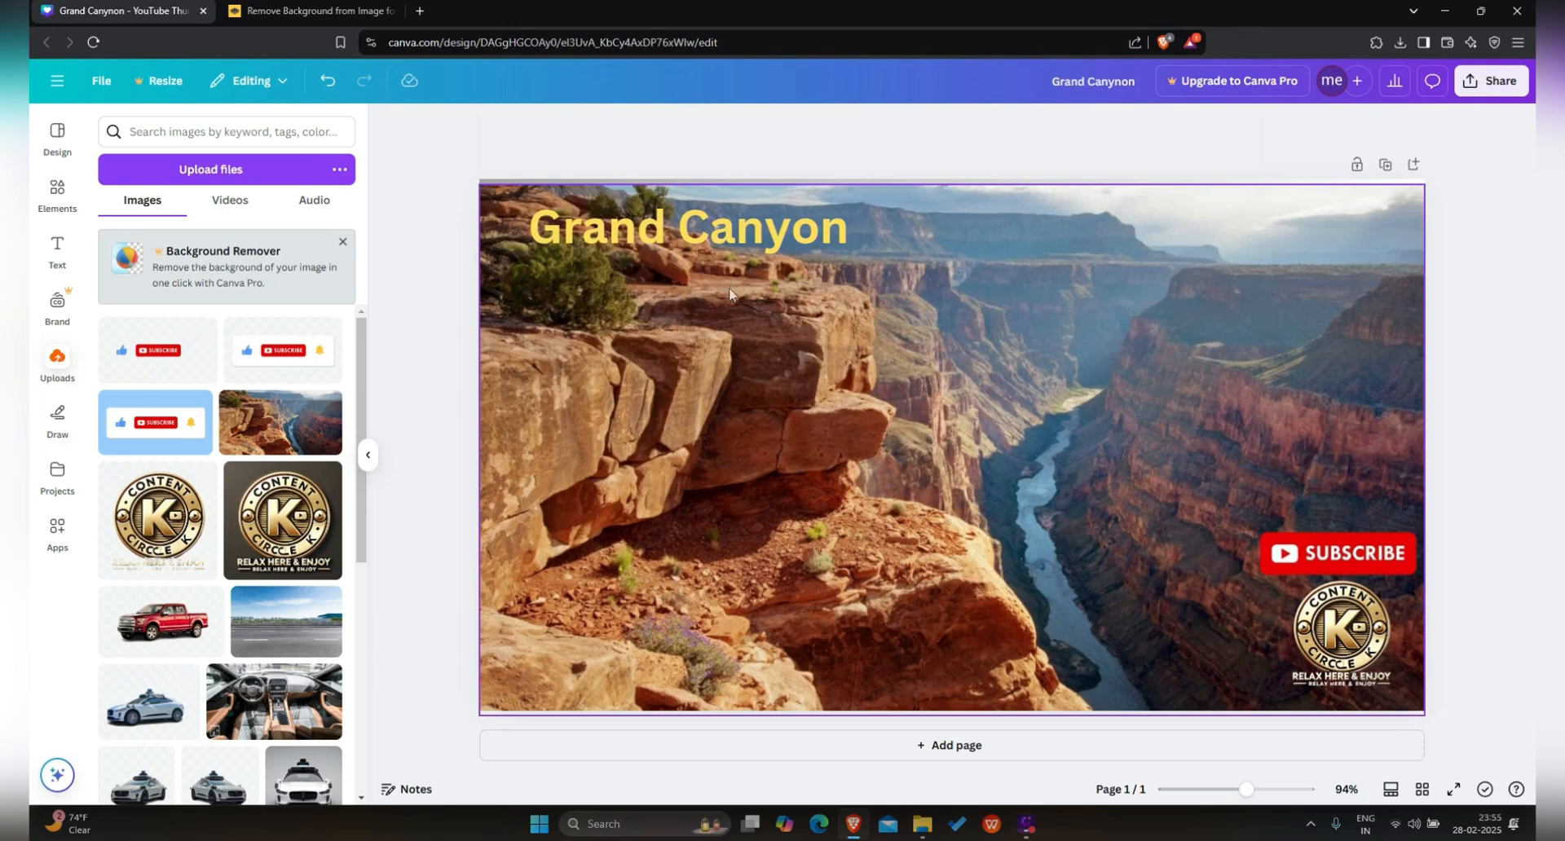
# Step: Upload the photo WhatsApp Image 2025-02-25 at 17.18.07.jpeg from the Desktop's Thumbnail folder to the image uploads
pyautogui.click(220, 182)
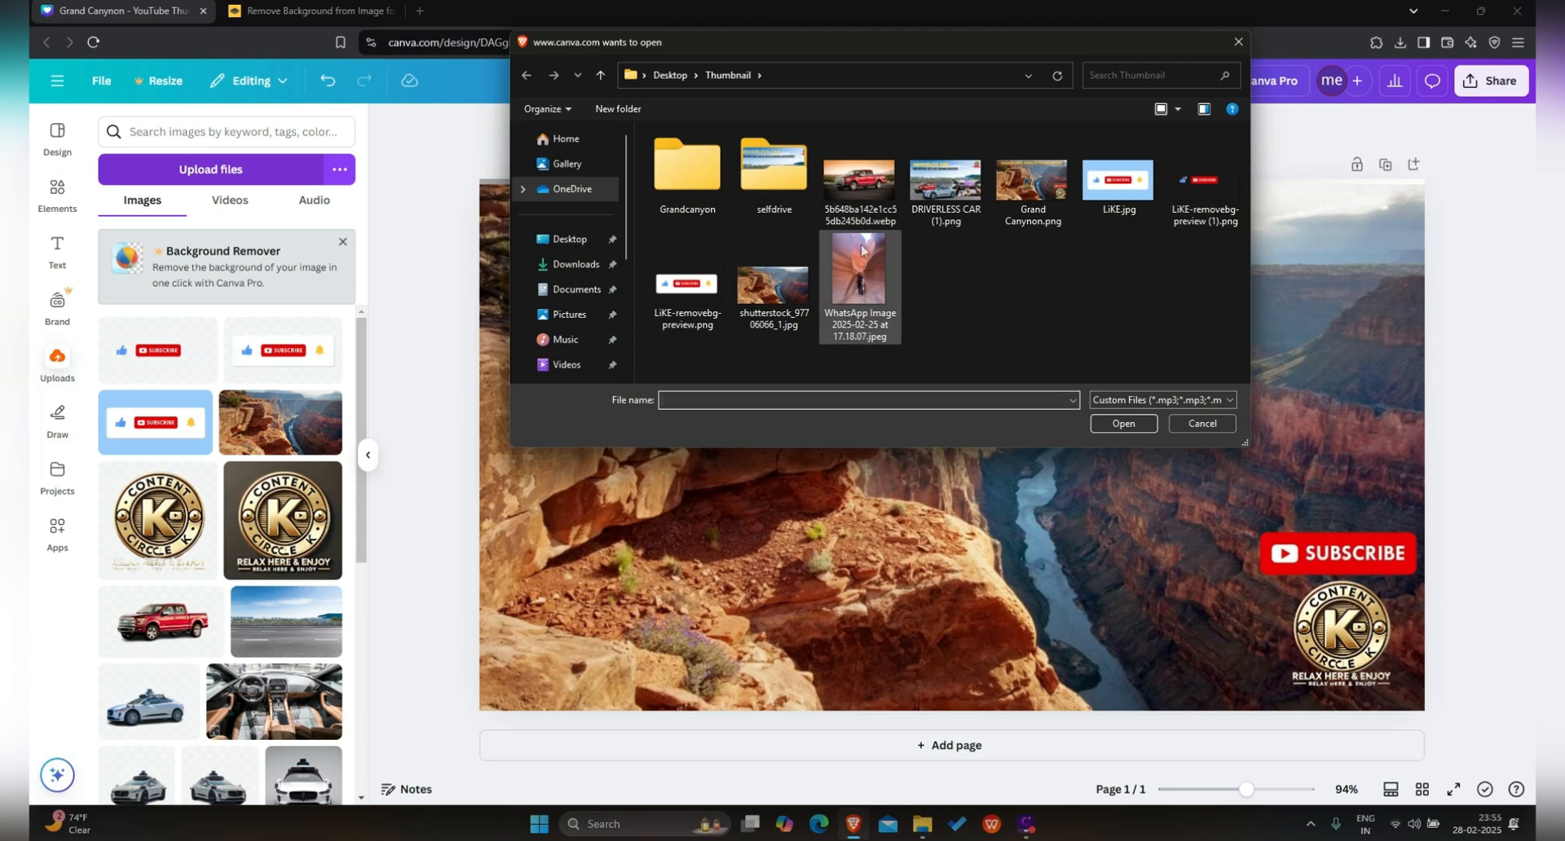
pyautogui.click(856, 244)
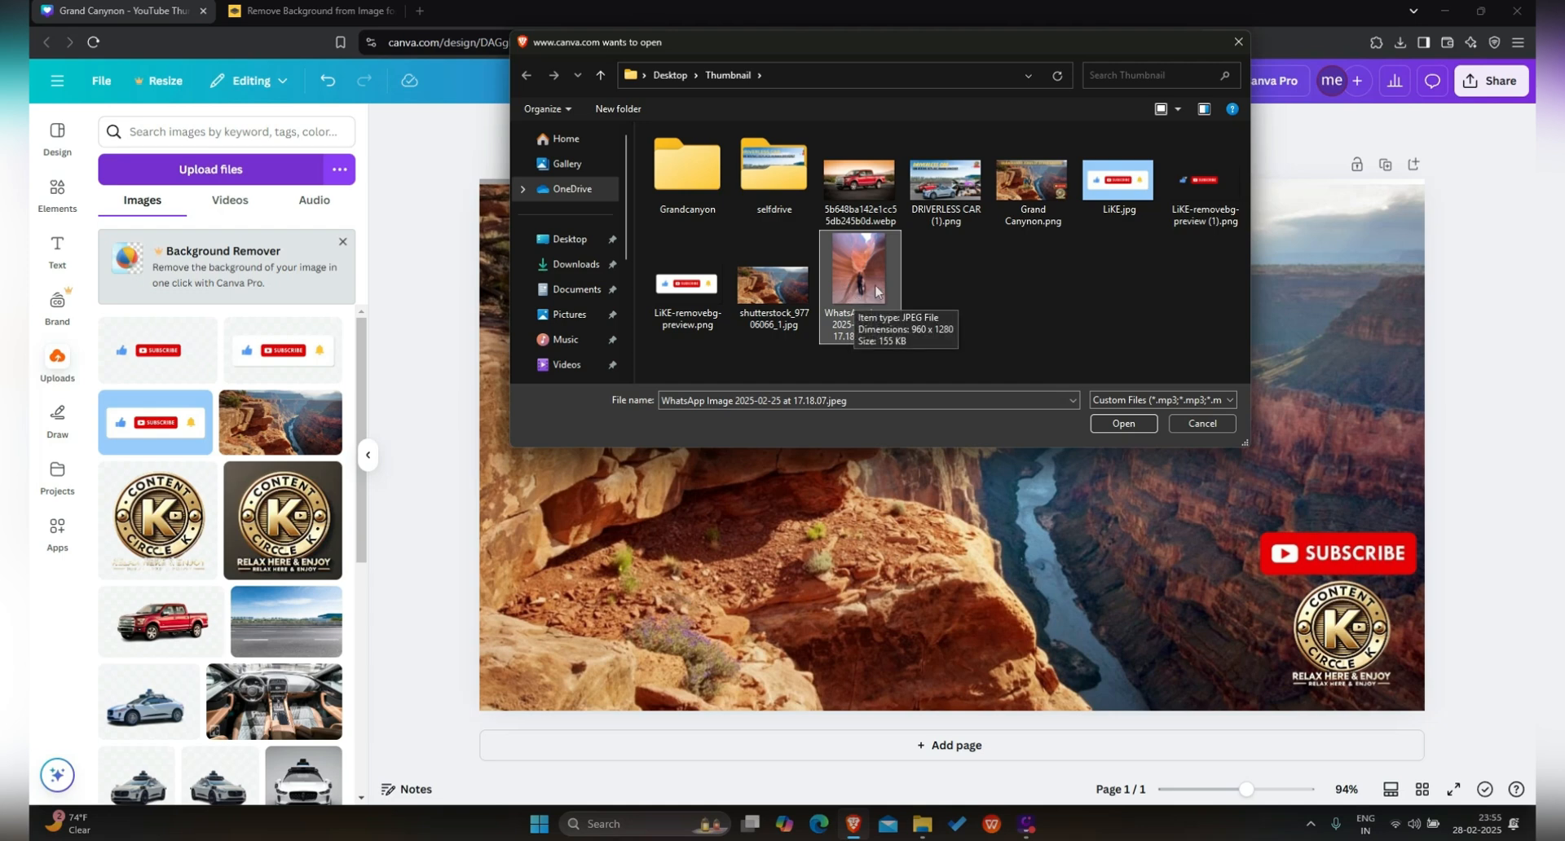
pyautogui.click(1123, 423)
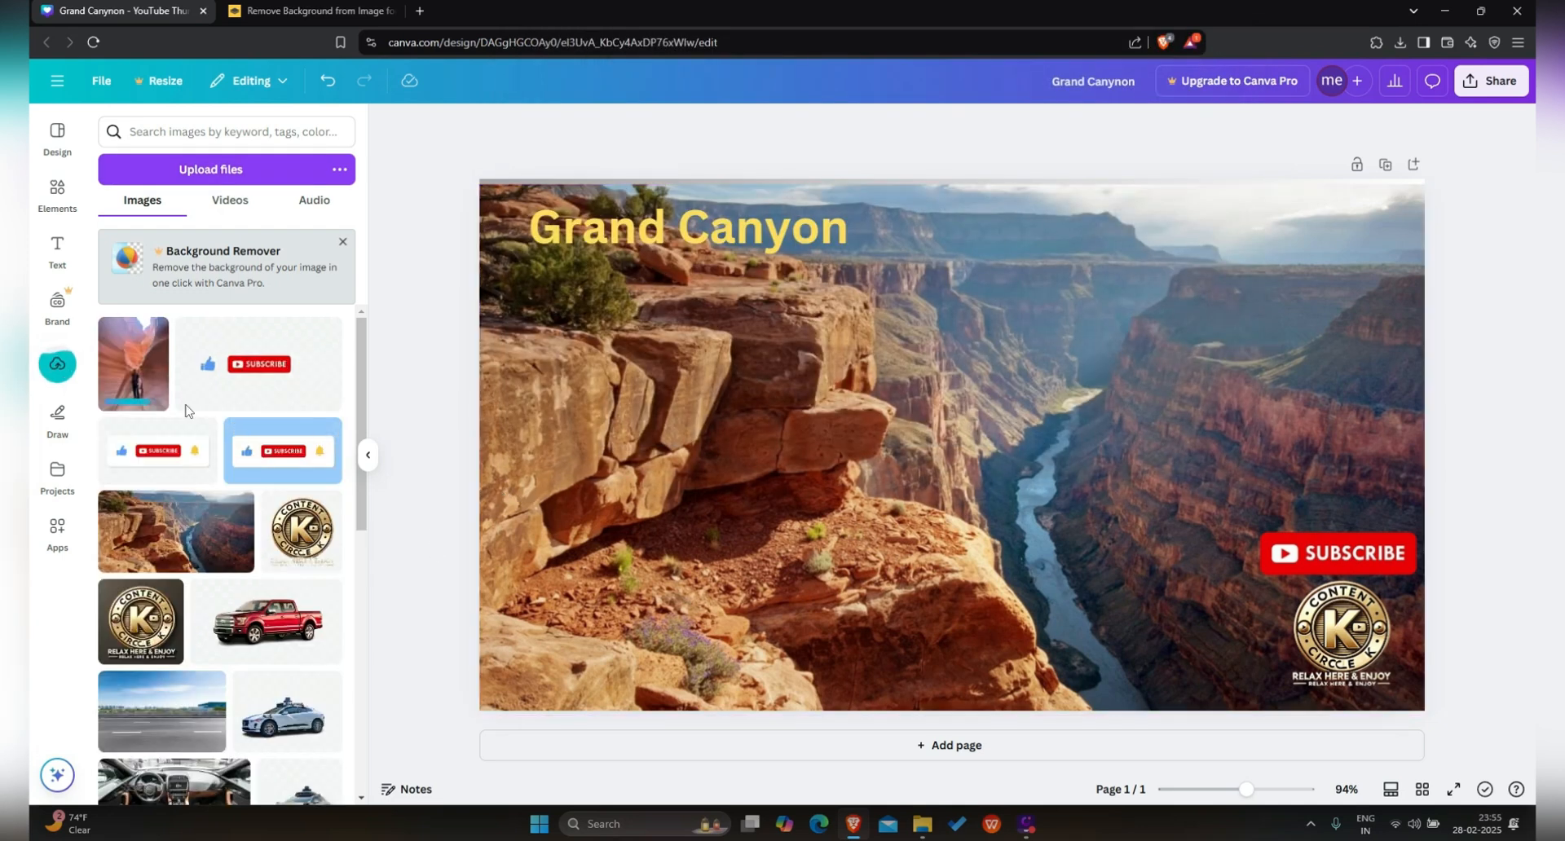
pyautogui.click(137, 382)
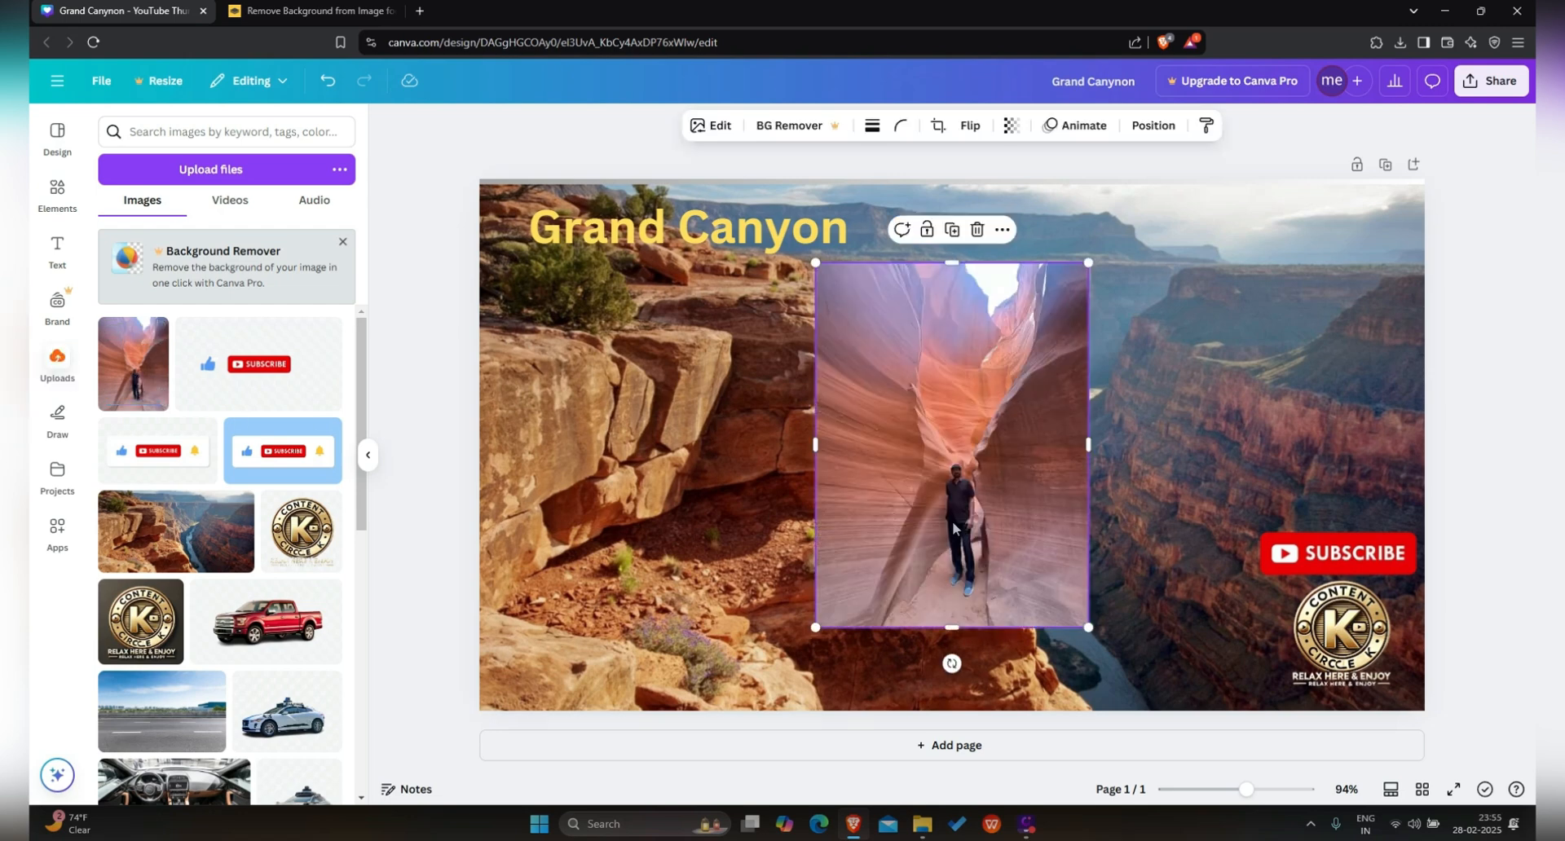
pyautogui.moveTo(944, 544); pyautogui.dragTo(787, 597)
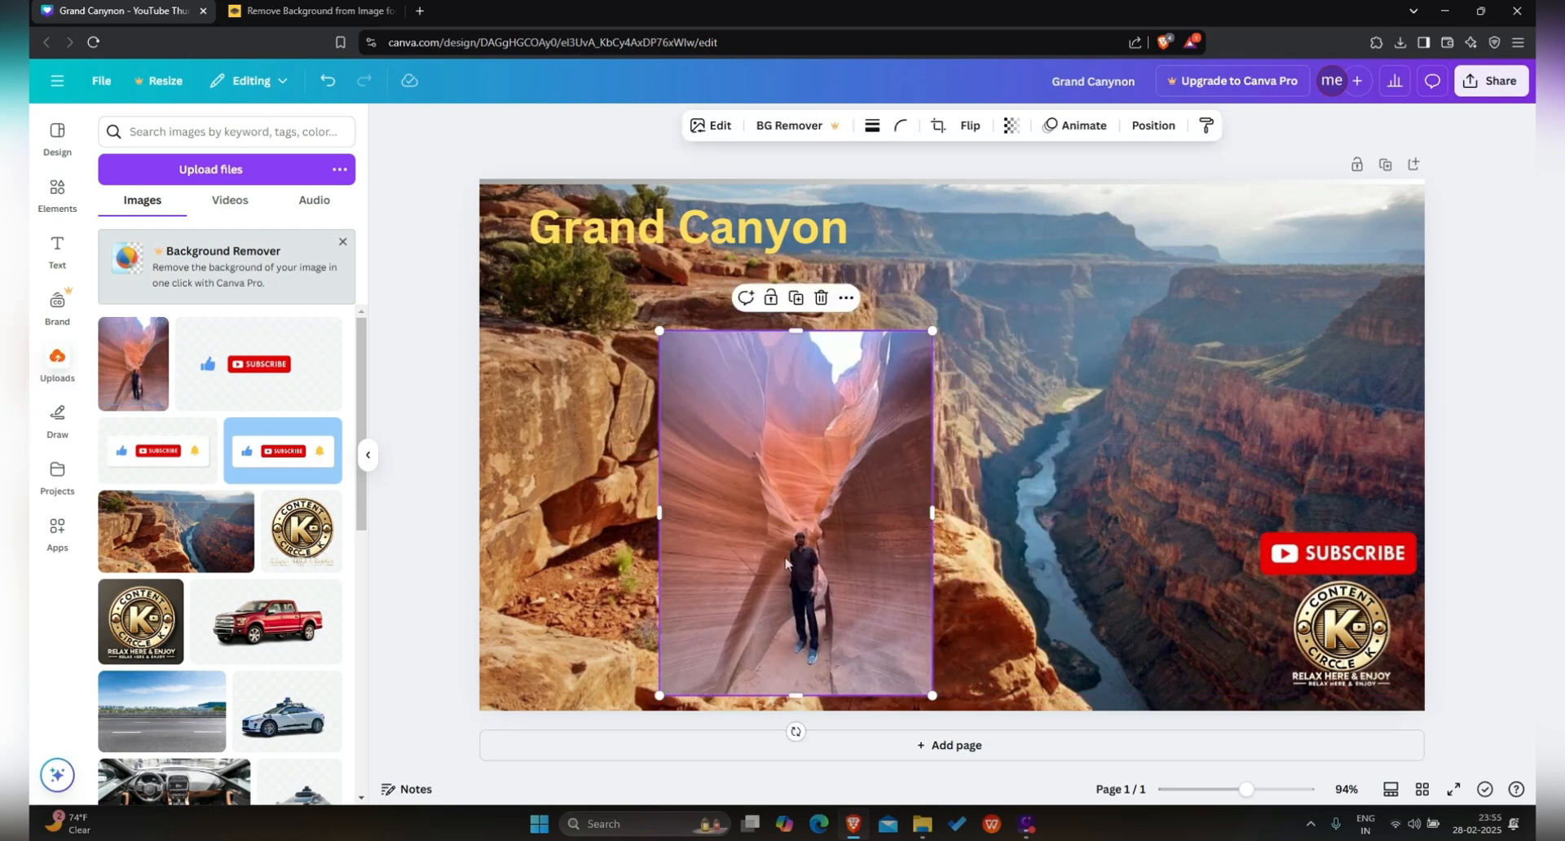
pyautogui.click(821, 300)
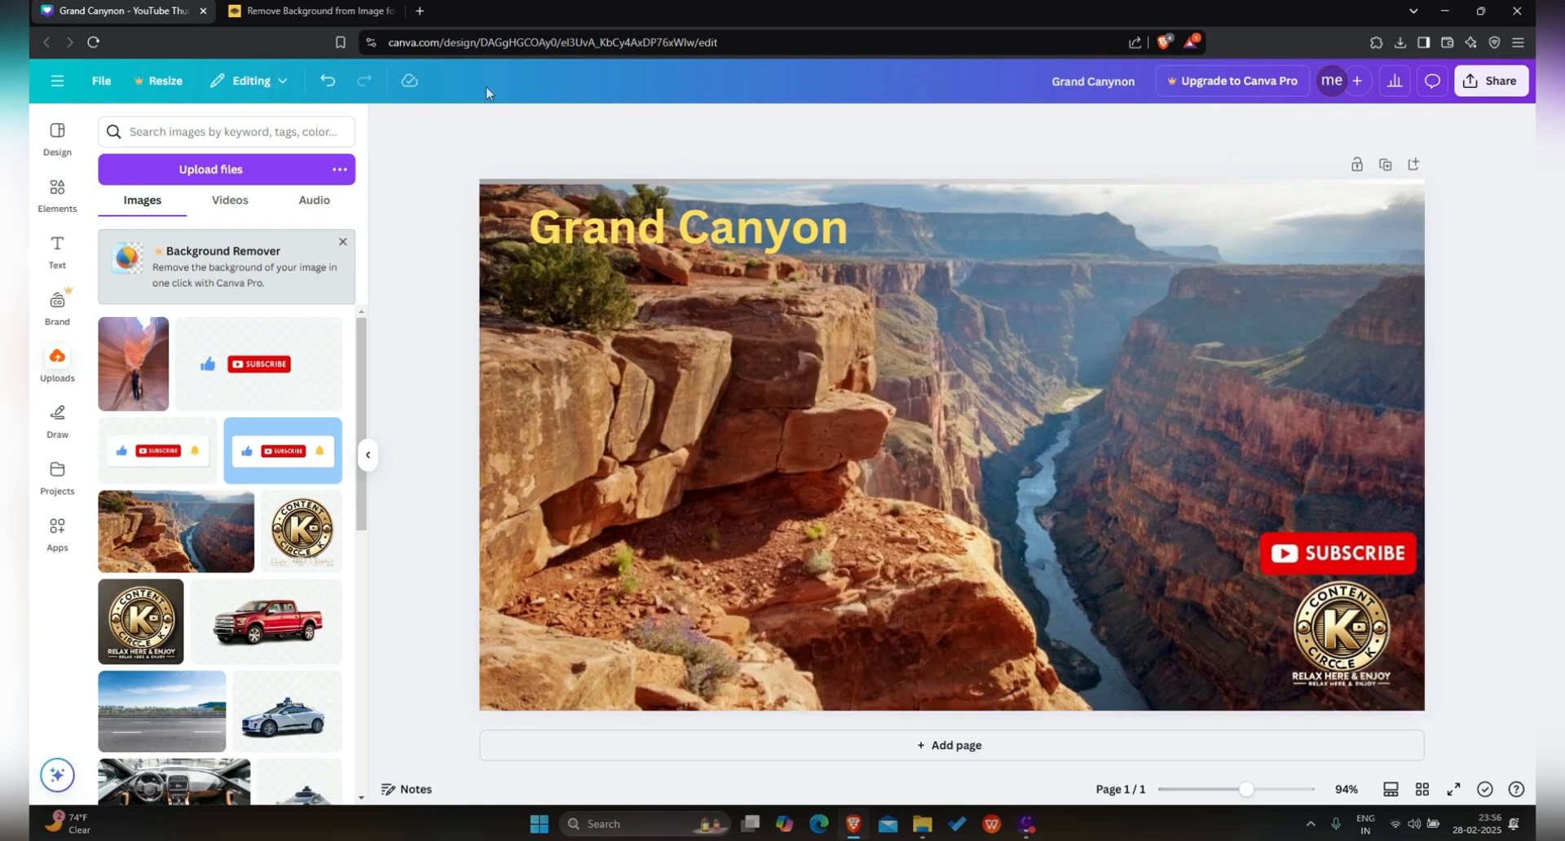
# Step: Switch to remove.bg and remove the background from WhatsApp Image 2025-02-25 at 17.18.07.jpeg in the Thumbnail folder
pyautogui.click(301, 3)
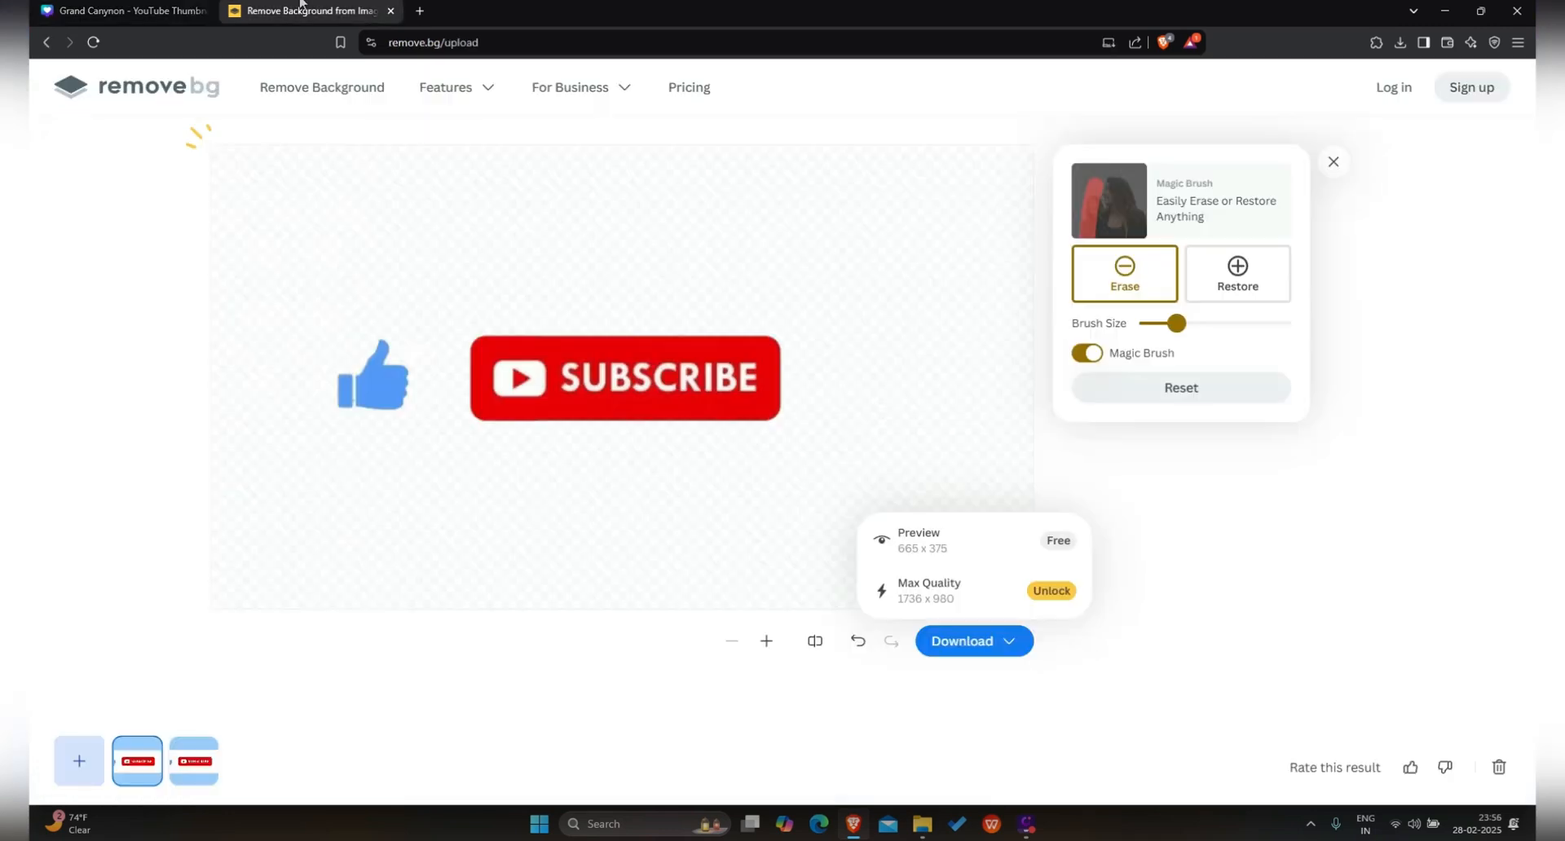
pyautogui.click(75, 740)
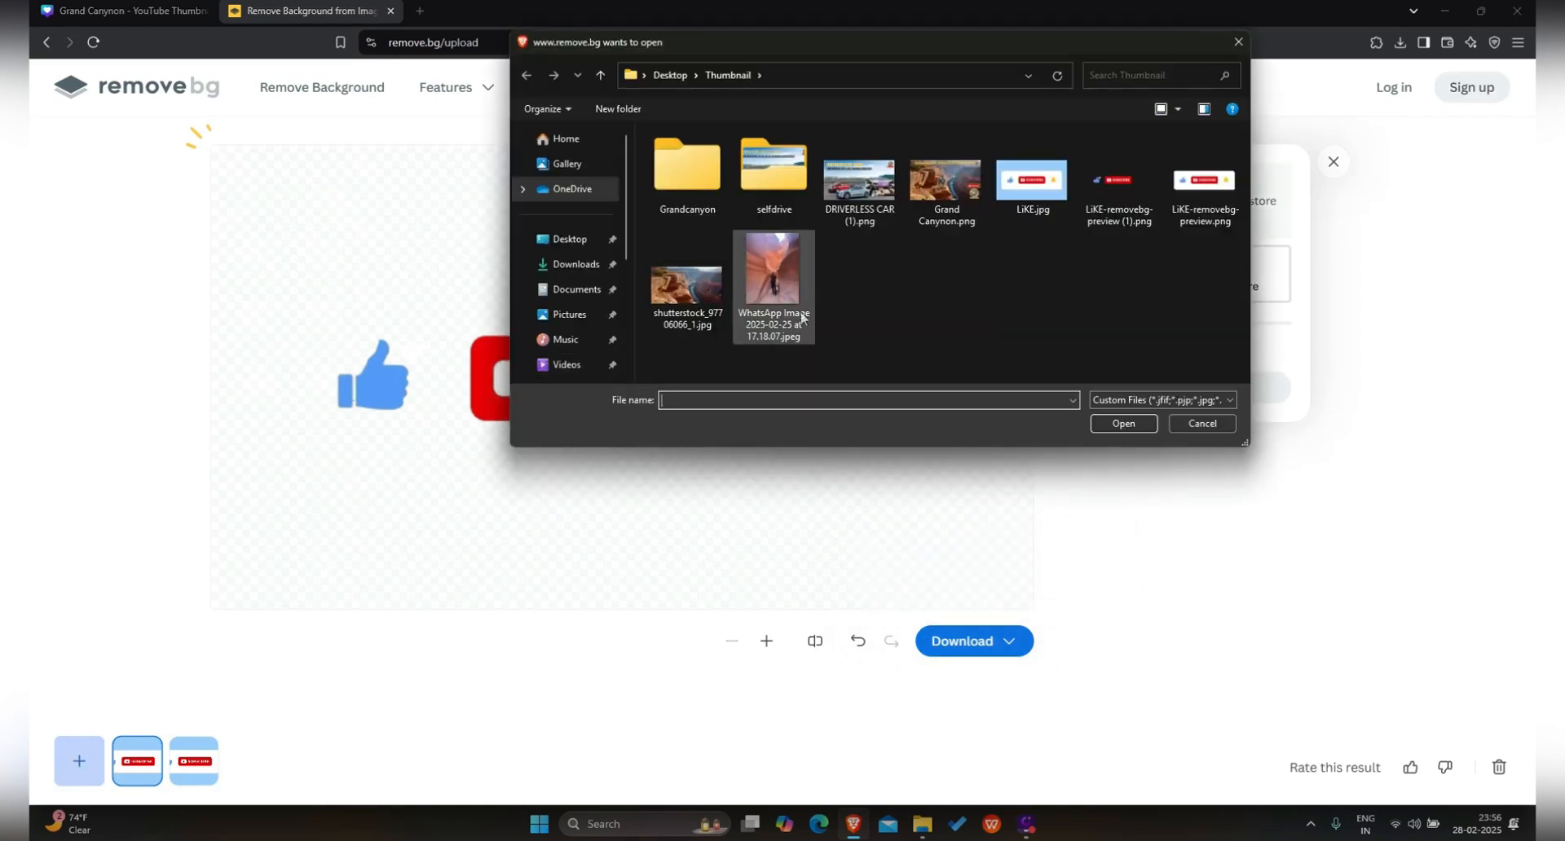
pyautogui.click(767, 304)
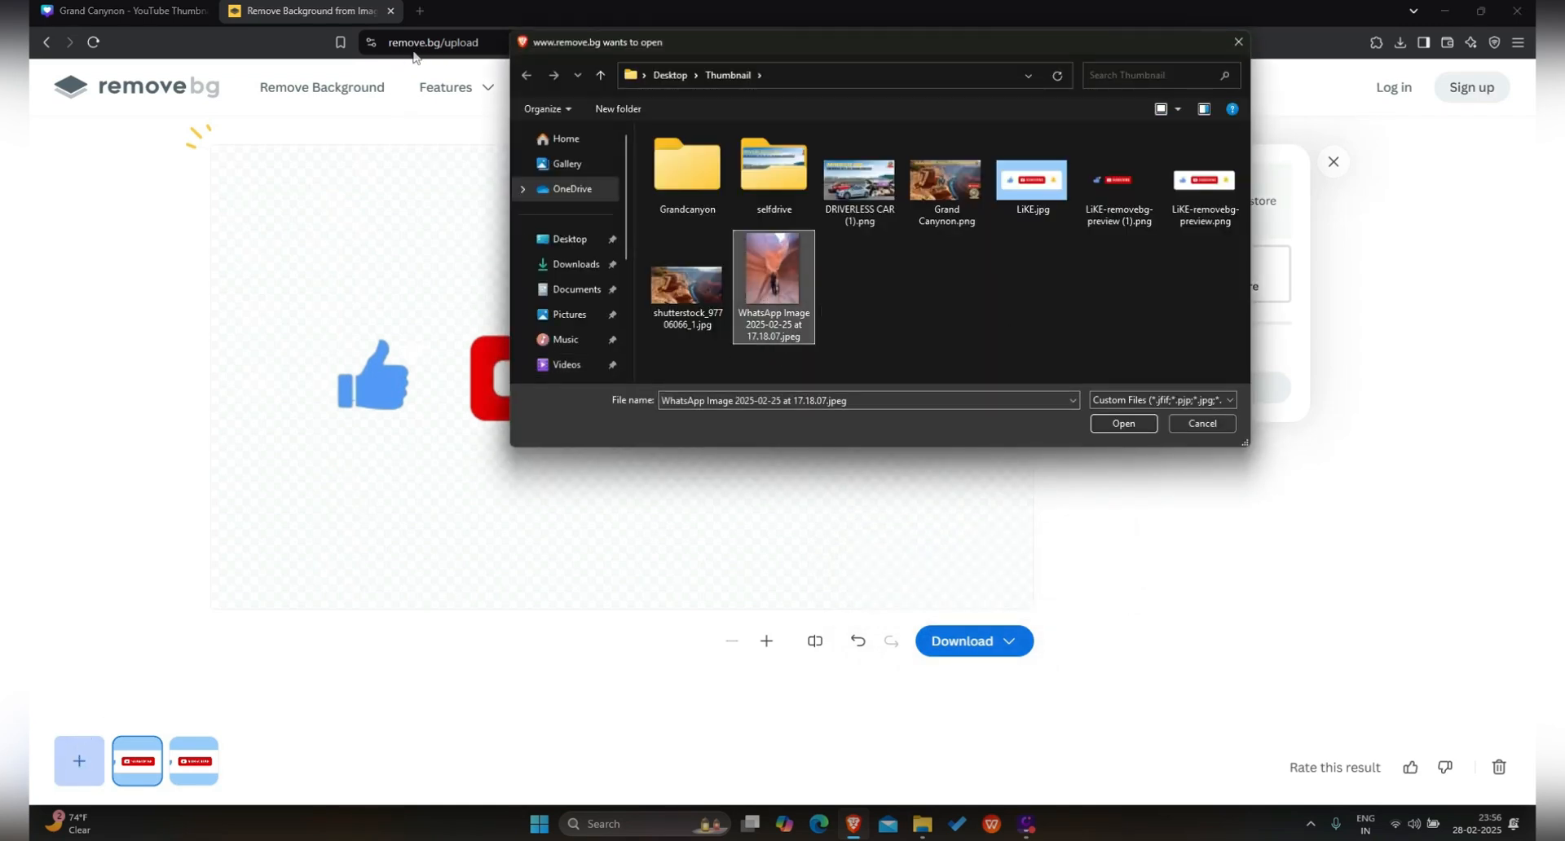
pyautogui.click(1145, 423)
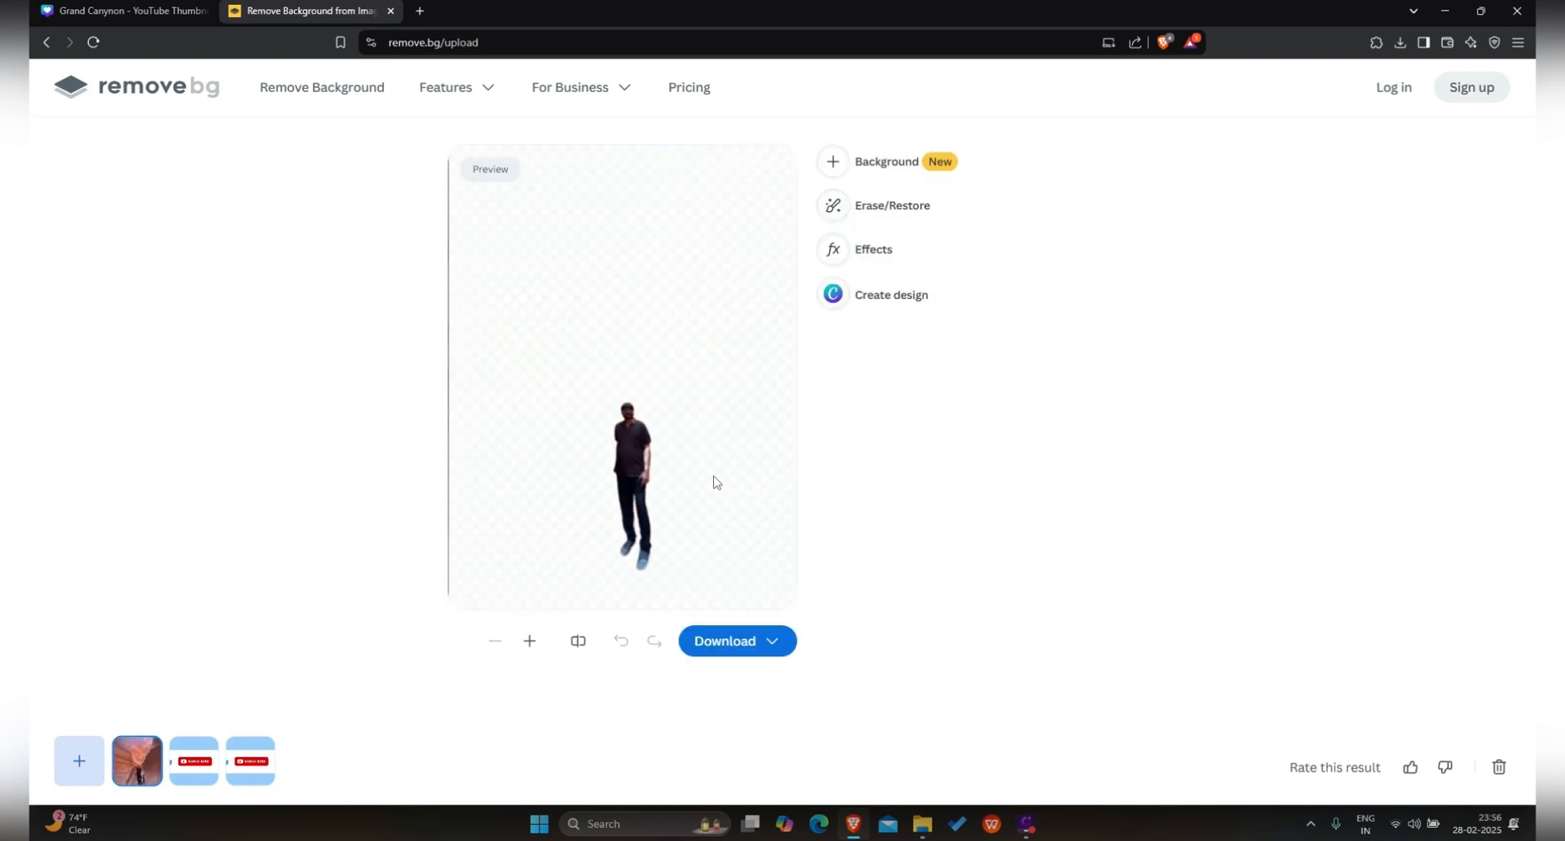
# Step: Download the free preview of the cut-out man as WhatsApp_Image_2025-02-25_at_17.18.07-removebg-preview.png into the Thumbnail folder
pyautogui.click(701, 643)
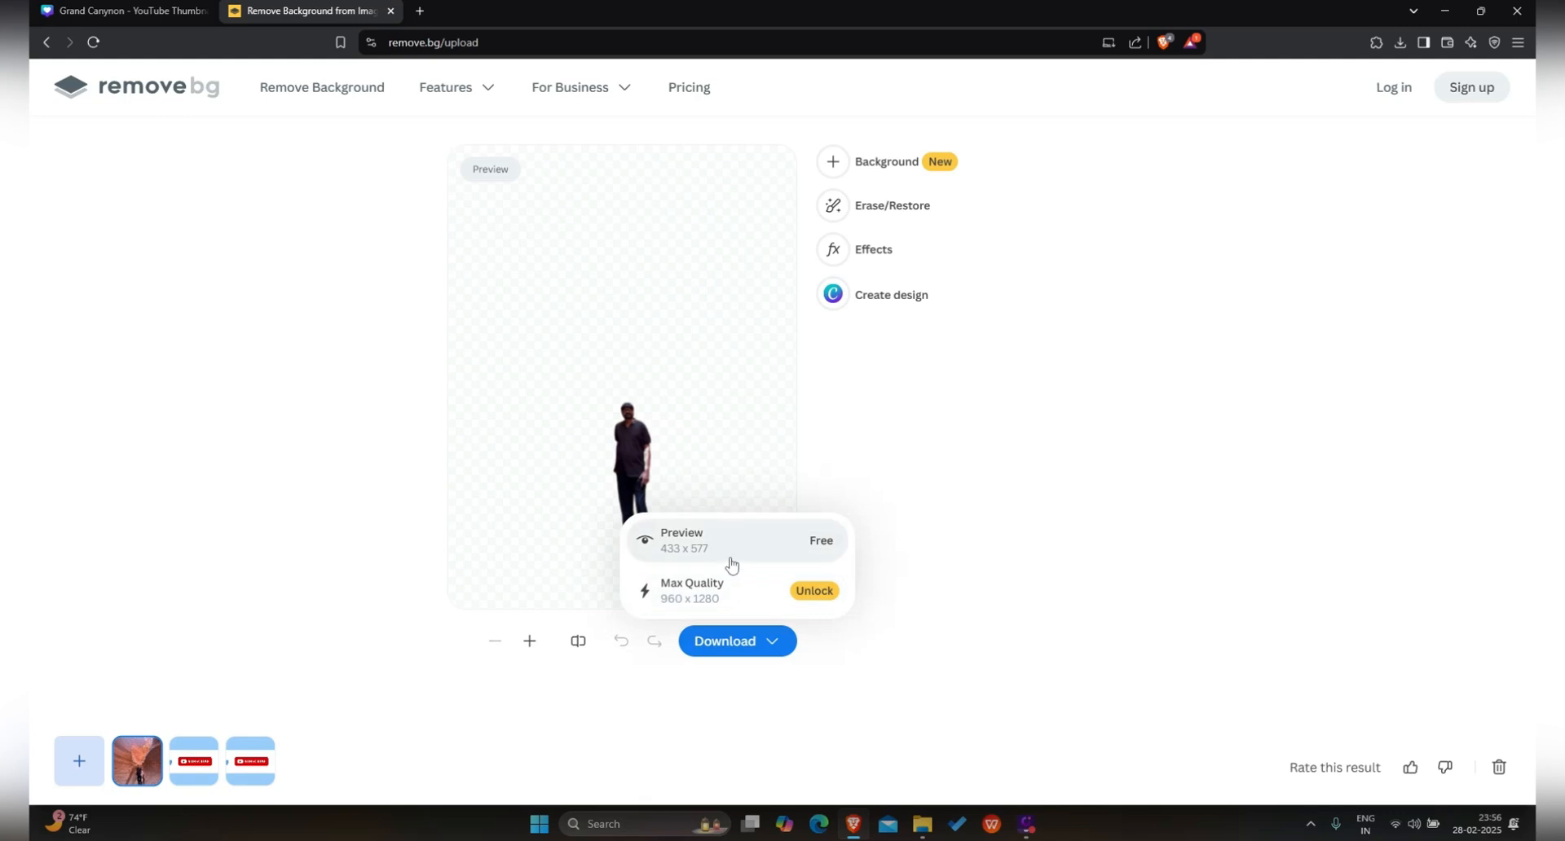
pyautogui.click(732, 562)
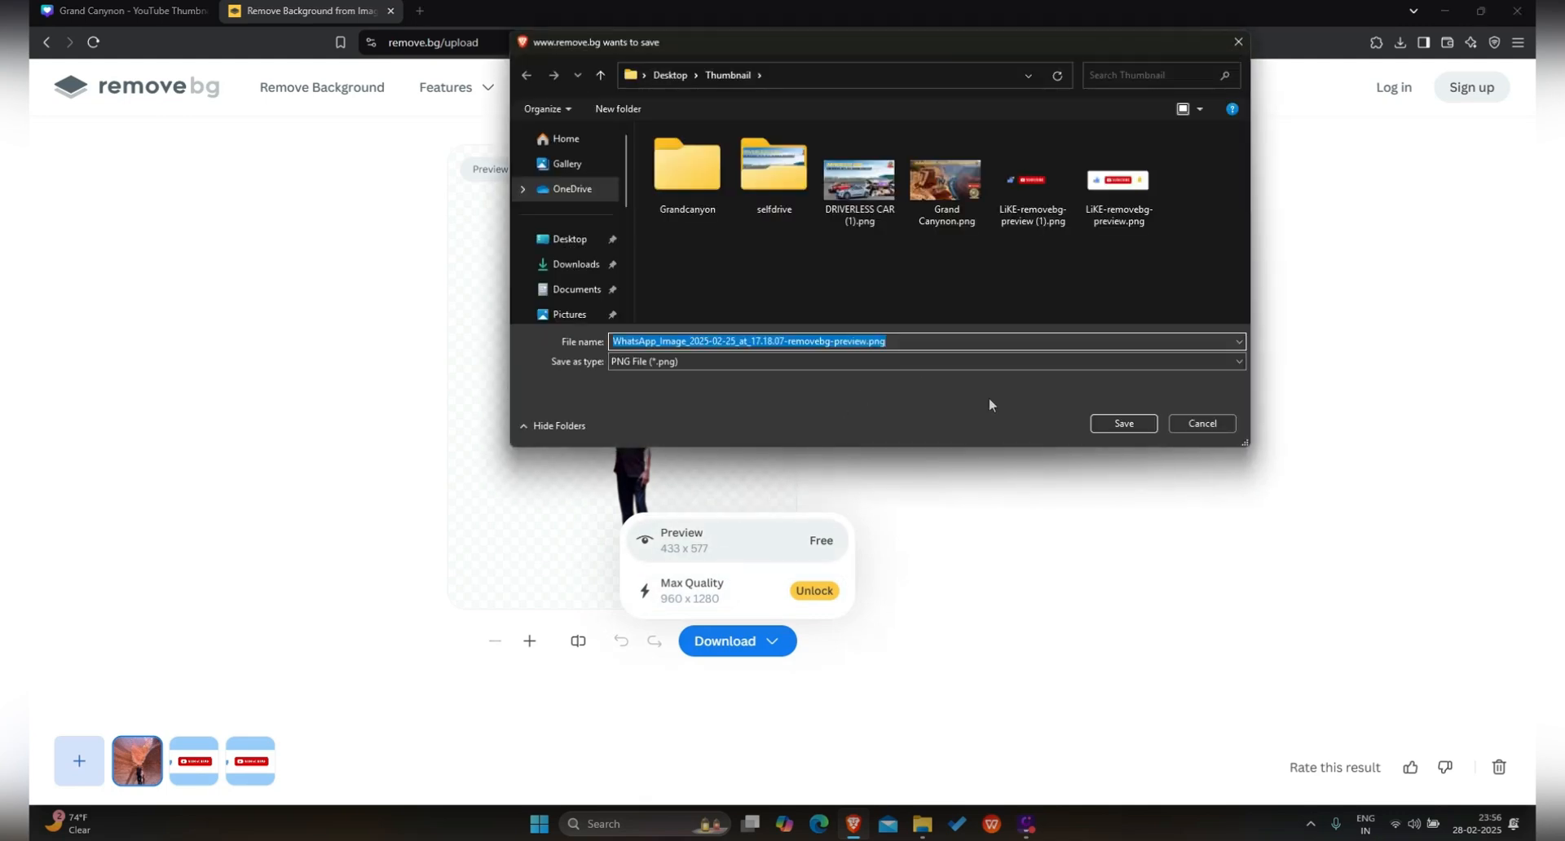
pyautogui.click(1124, 424)
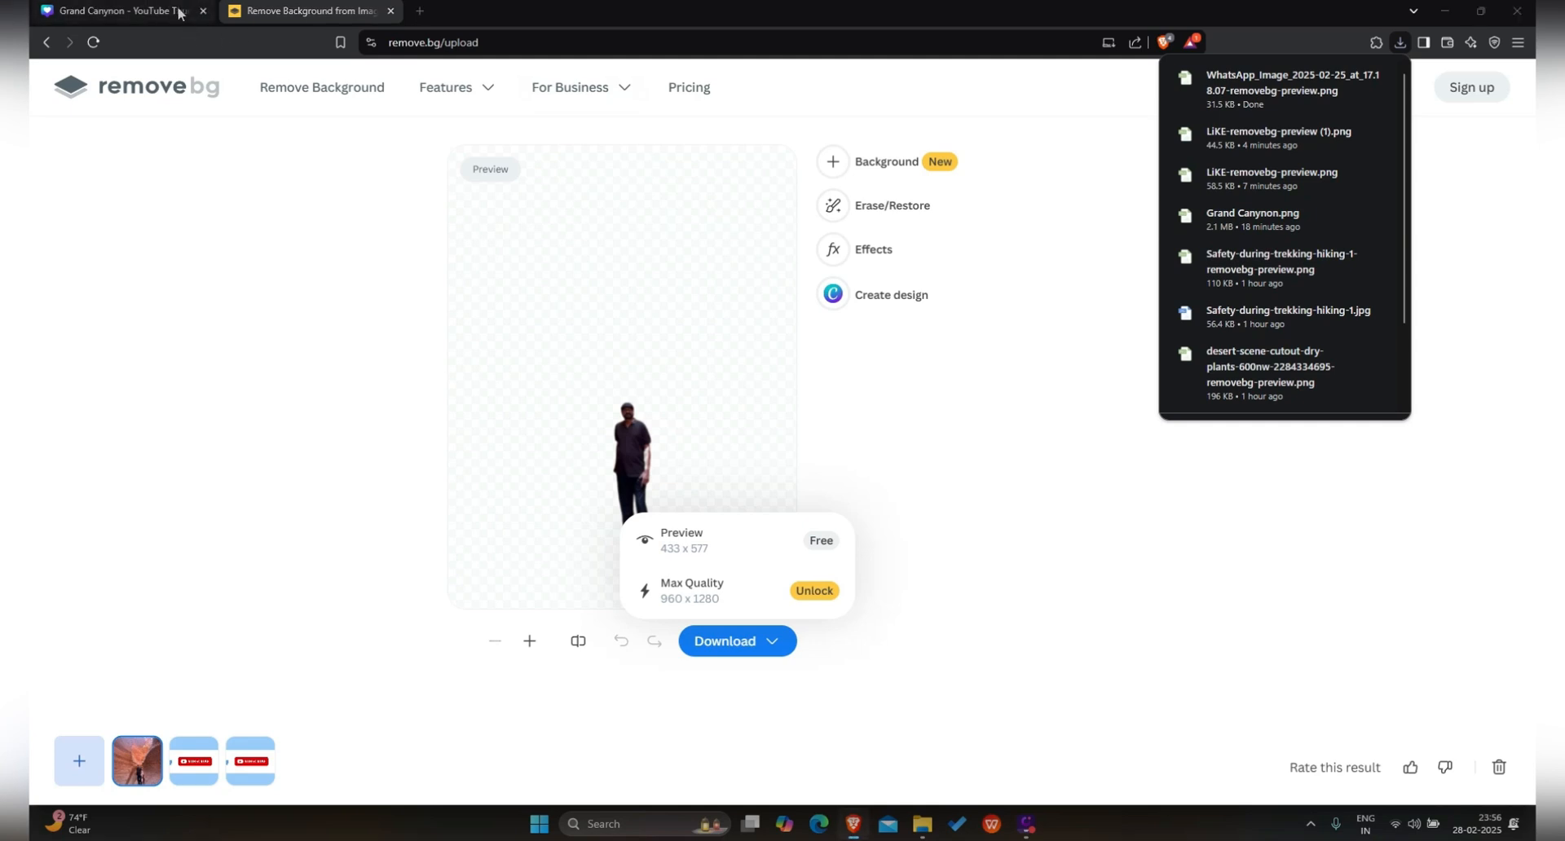
# Step: Switch back to the Canva design and upload the background-free picture of the man from the Thumbnail folder
pyautogui.click(144, 11)
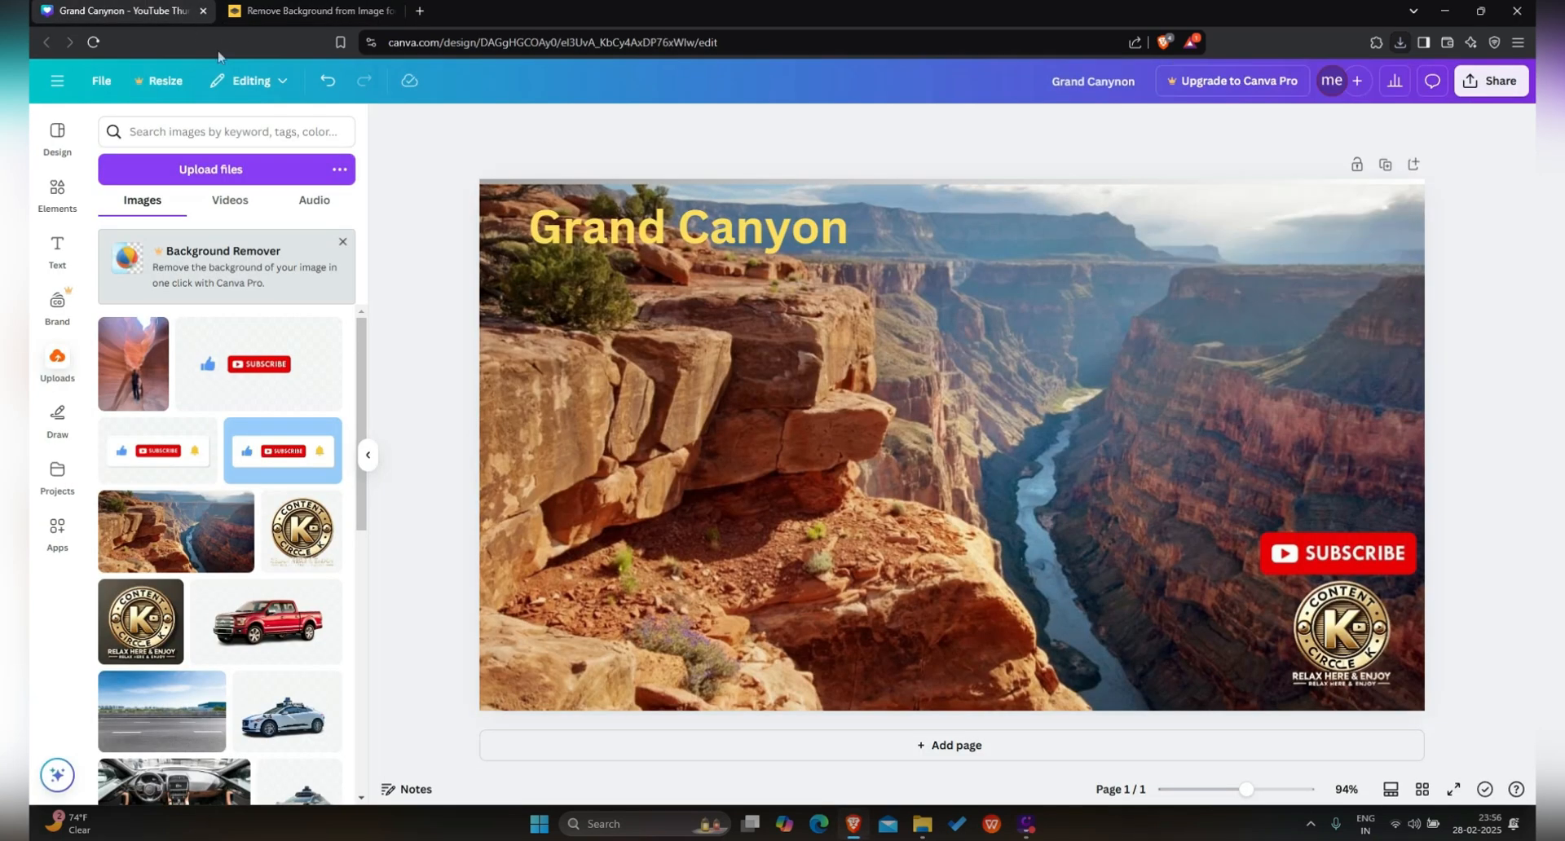
pyautogui.click(183, 176)
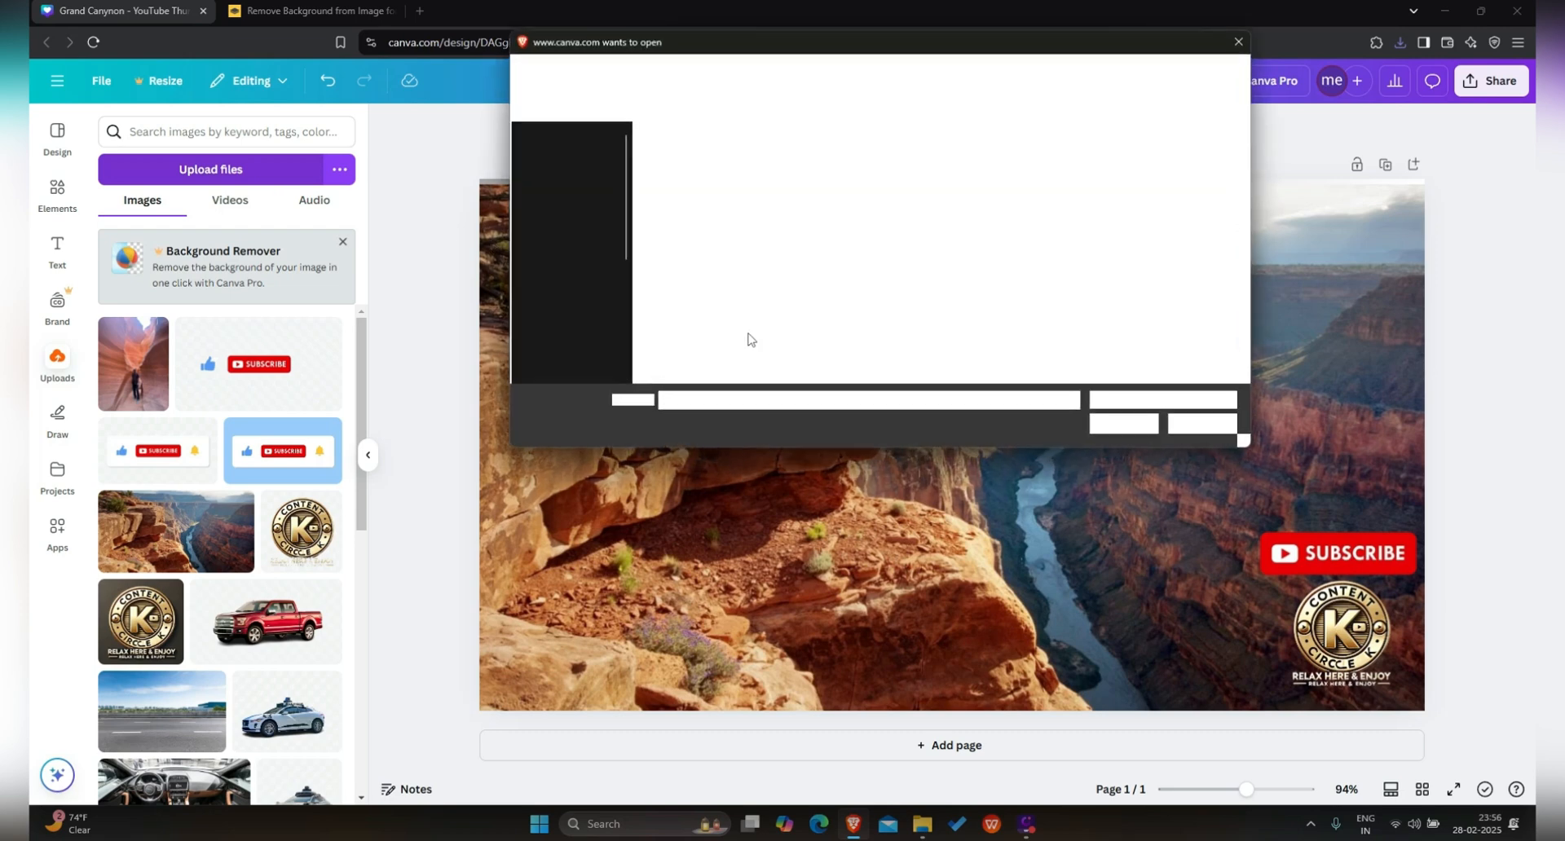
pyautogui.click(958, 283)
pyautogui.click(1138, 425)
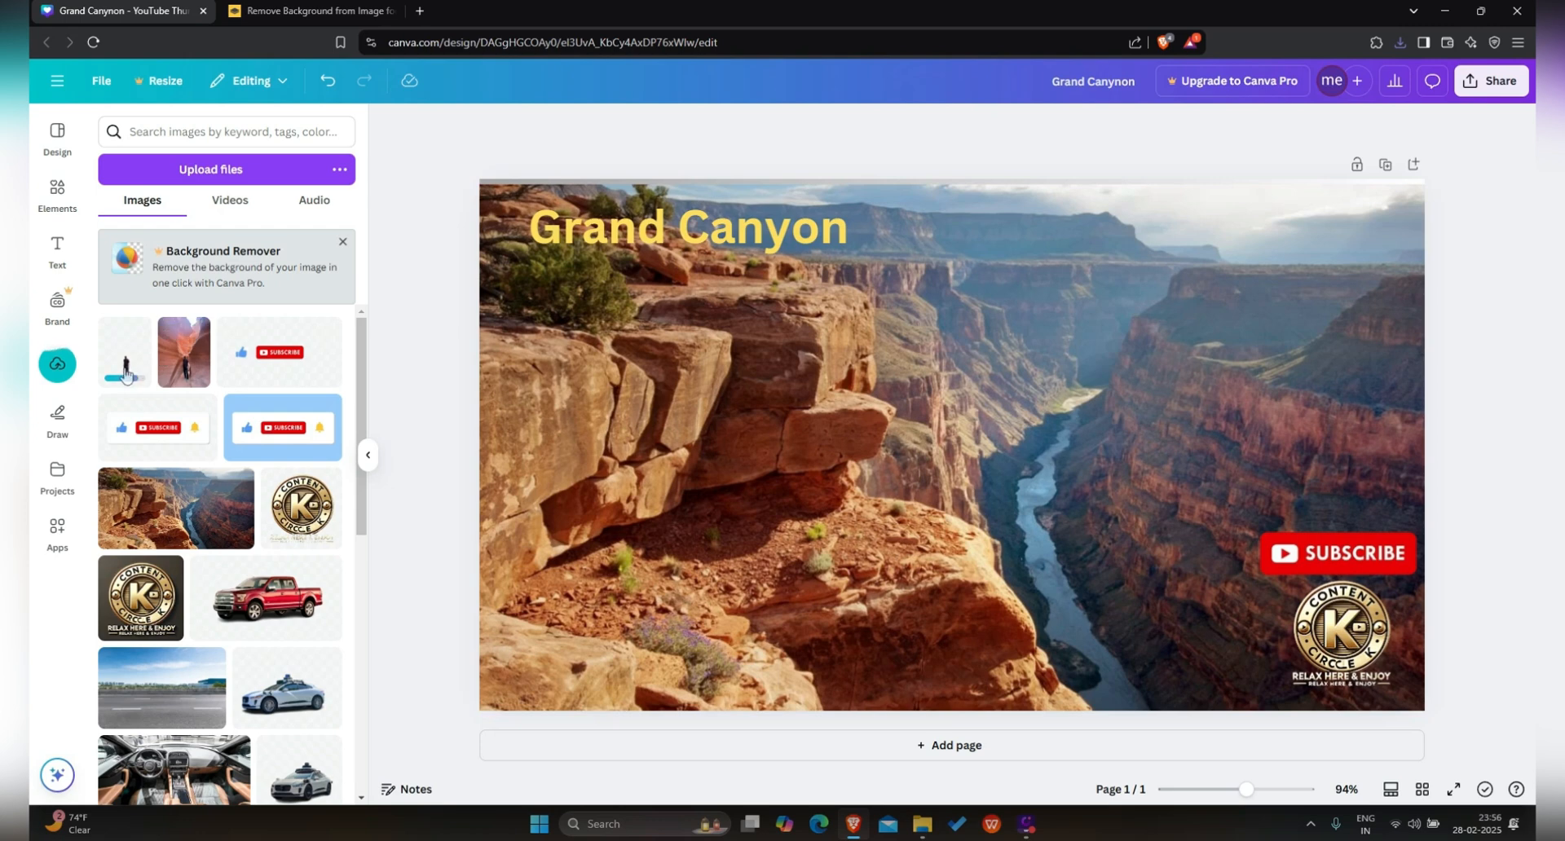
# Step: Add the cut-out man to the thumbnail and crop away the empty area above and to the left of him
pyautogui.click(124, 363)
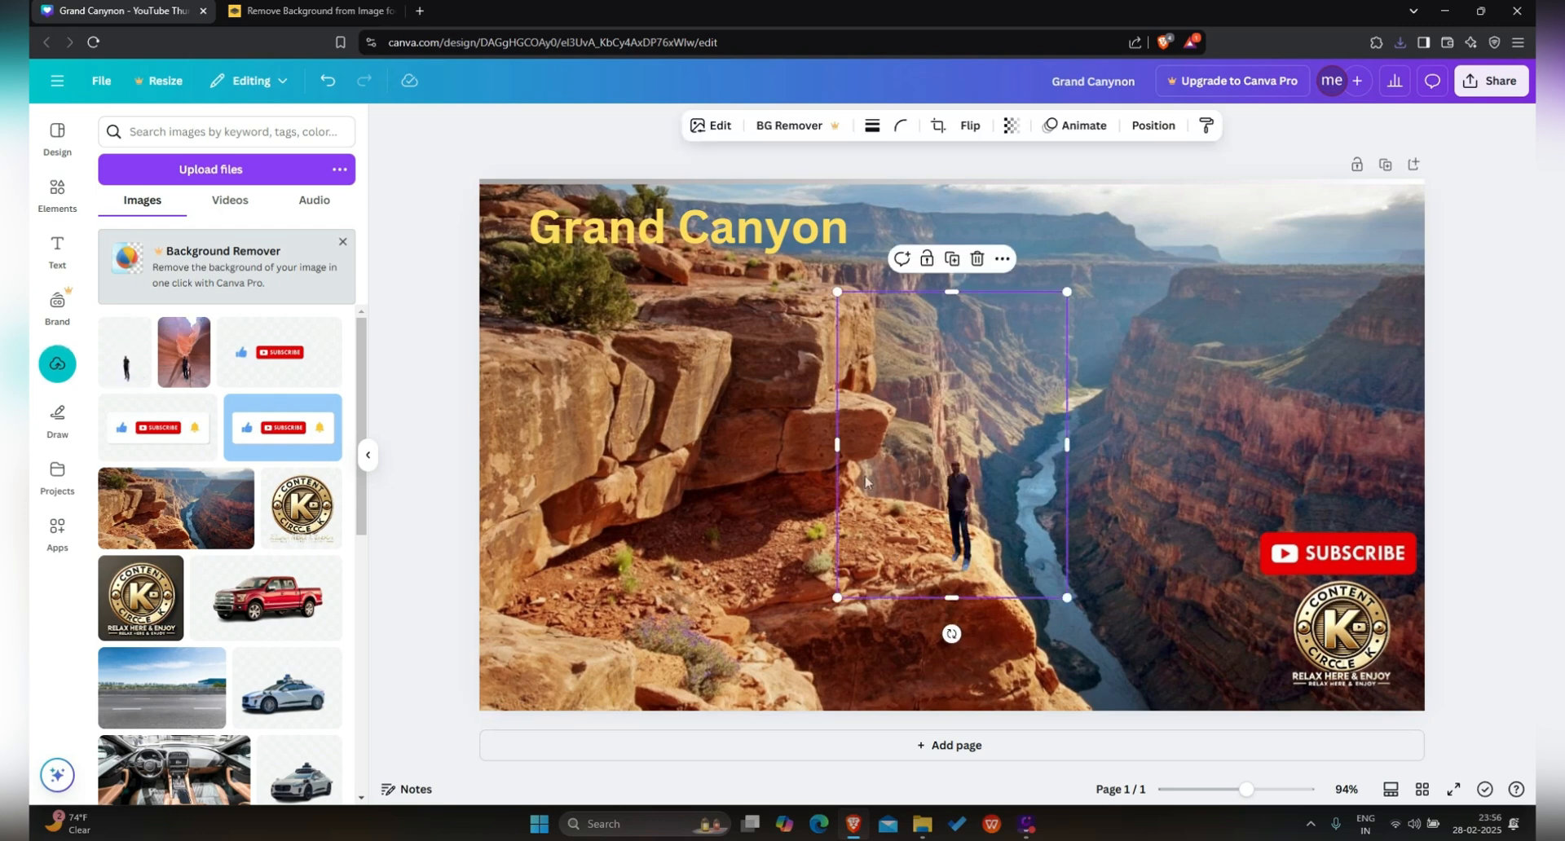
pyautogui.moveTo(953, 288); pyautogui.dragTo(952, 434)
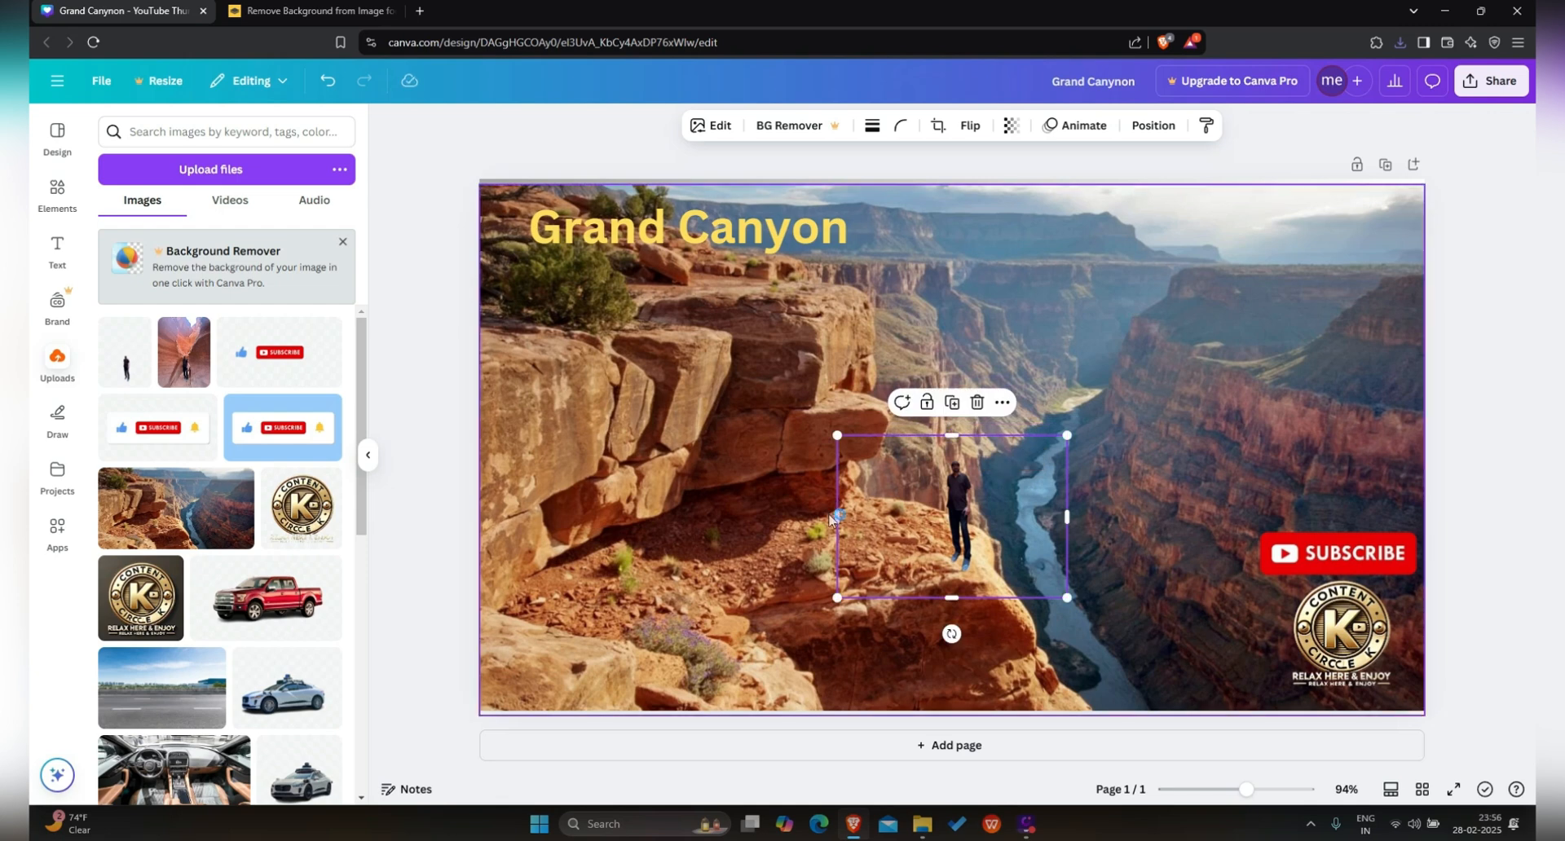
pyautogui.moveTo(830, 517); pyautogui.dragTo(909, 505)
# Step: Enlarge the cut-out man and place him on the rocky ledge in the left part of the thumbnail
pyautogui.moveTo(911, 437); pyautogui.dragTo(725, 246)
pyautogui.moveTo(758, 439); pyautogui.dragTo(588, 538)
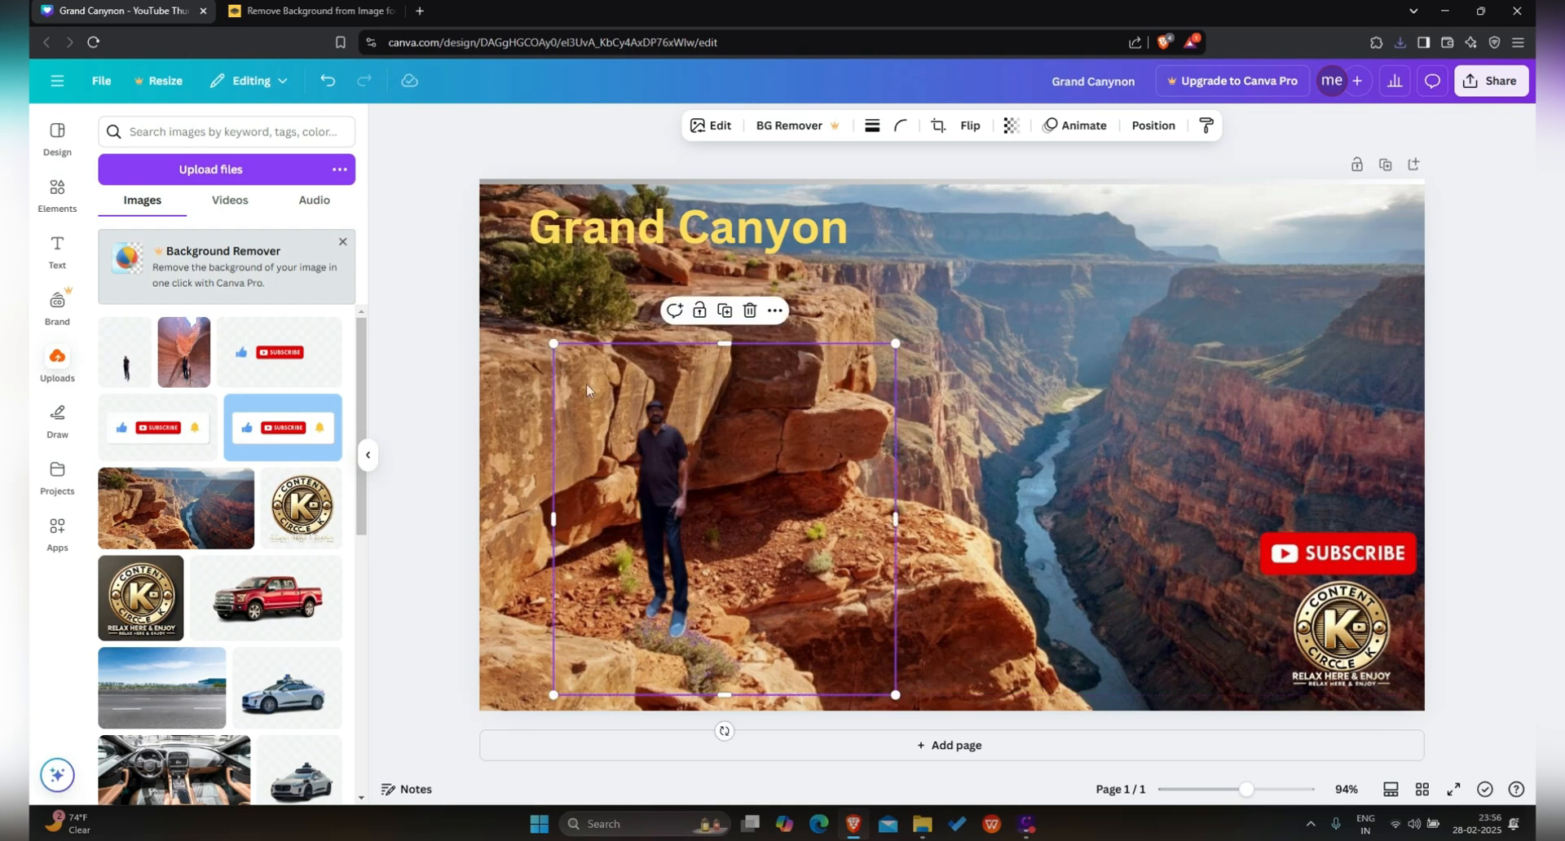
pyautogui.moveTo(553, 343); pyautogui.dragTo(624, 417)
pyautogui.moveTo(695, 533); pyautogui.dragTo(656, 516)
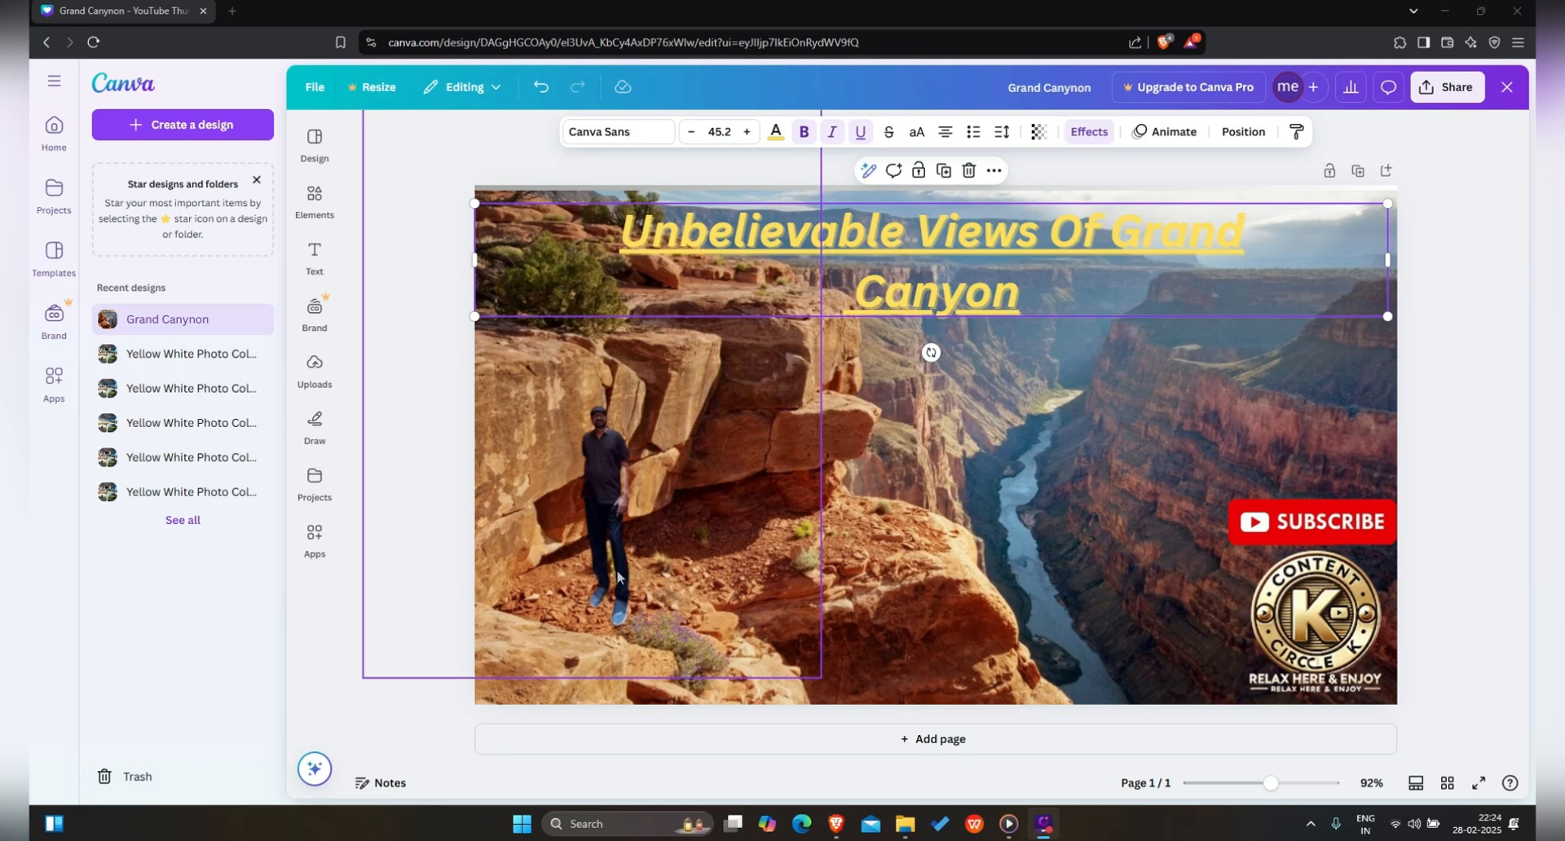
# Step: Dismiss the tip about starring designs and folders
pyautogui.click(256, 180)
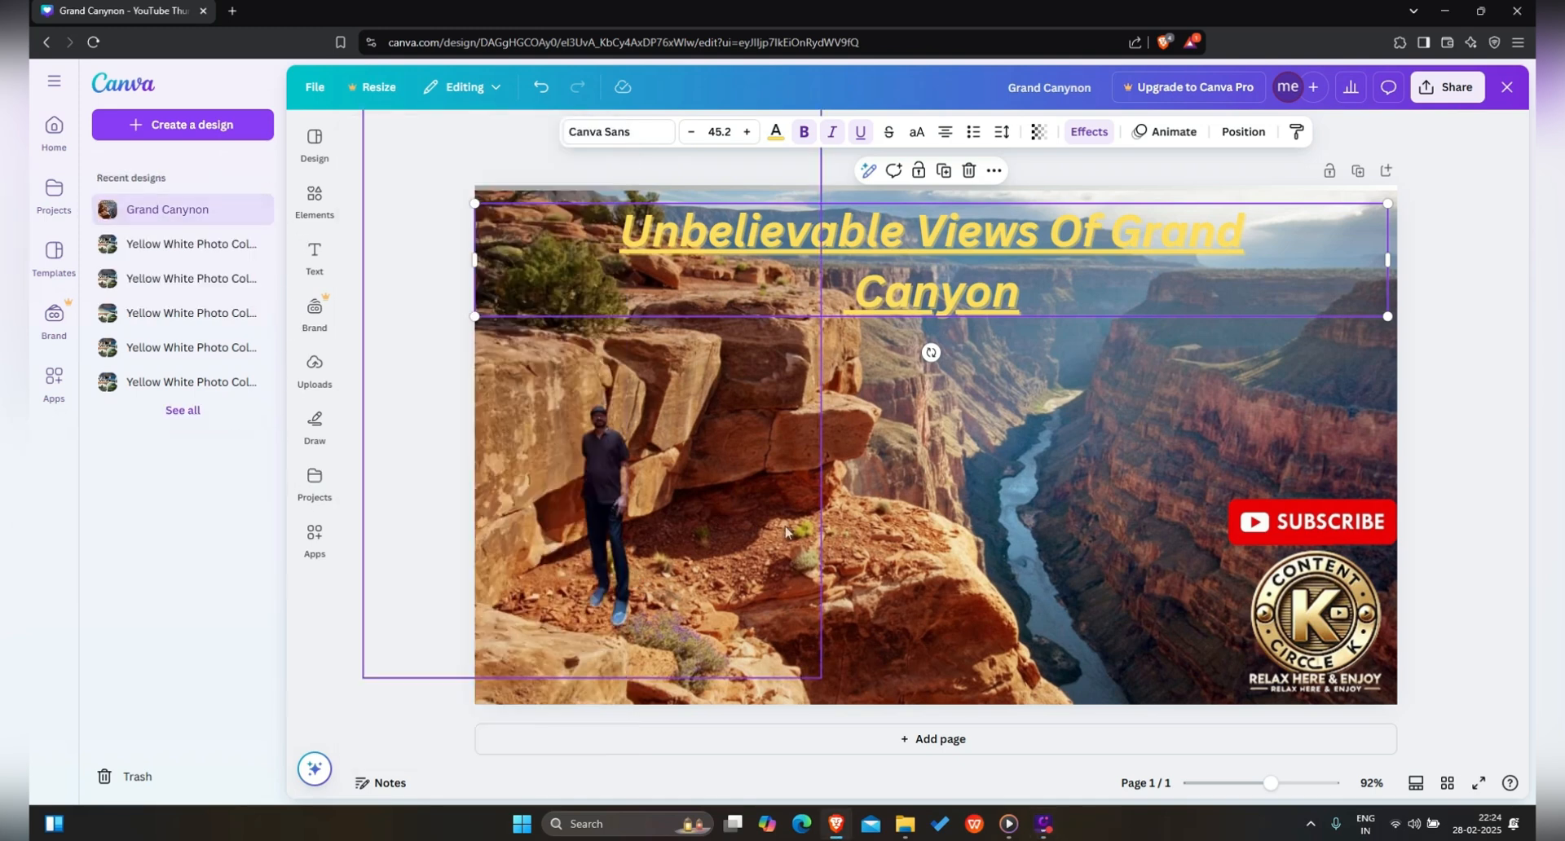
pyautogui.click(315, 255)
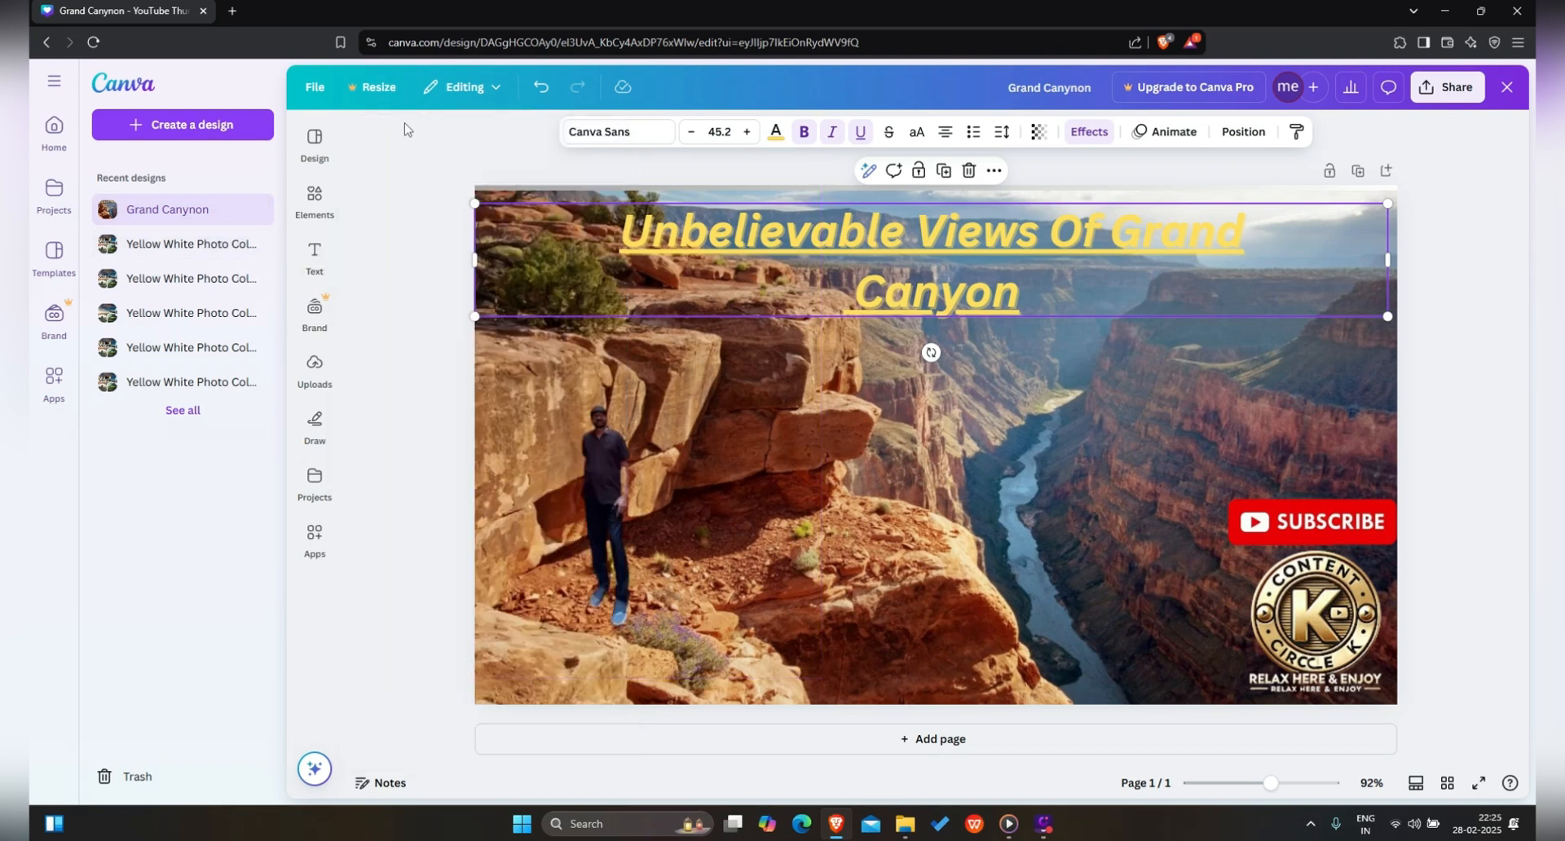
# Step: Search Google for "deset grass" in a new browser tab and show the image results for desert grass
pyautogui.click(233, 11)
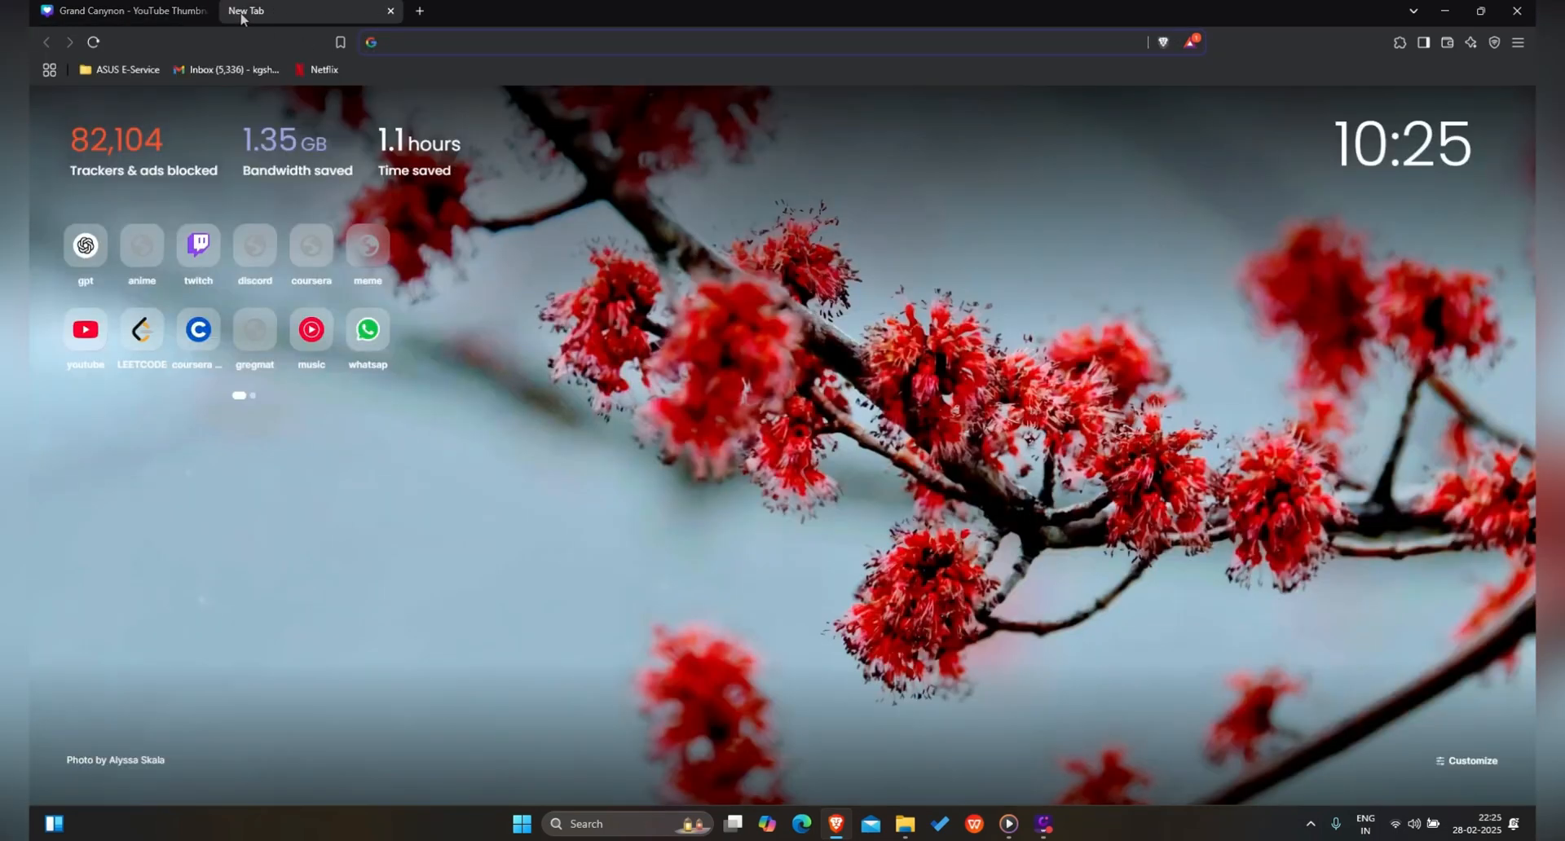
pyautogui.write('deset')
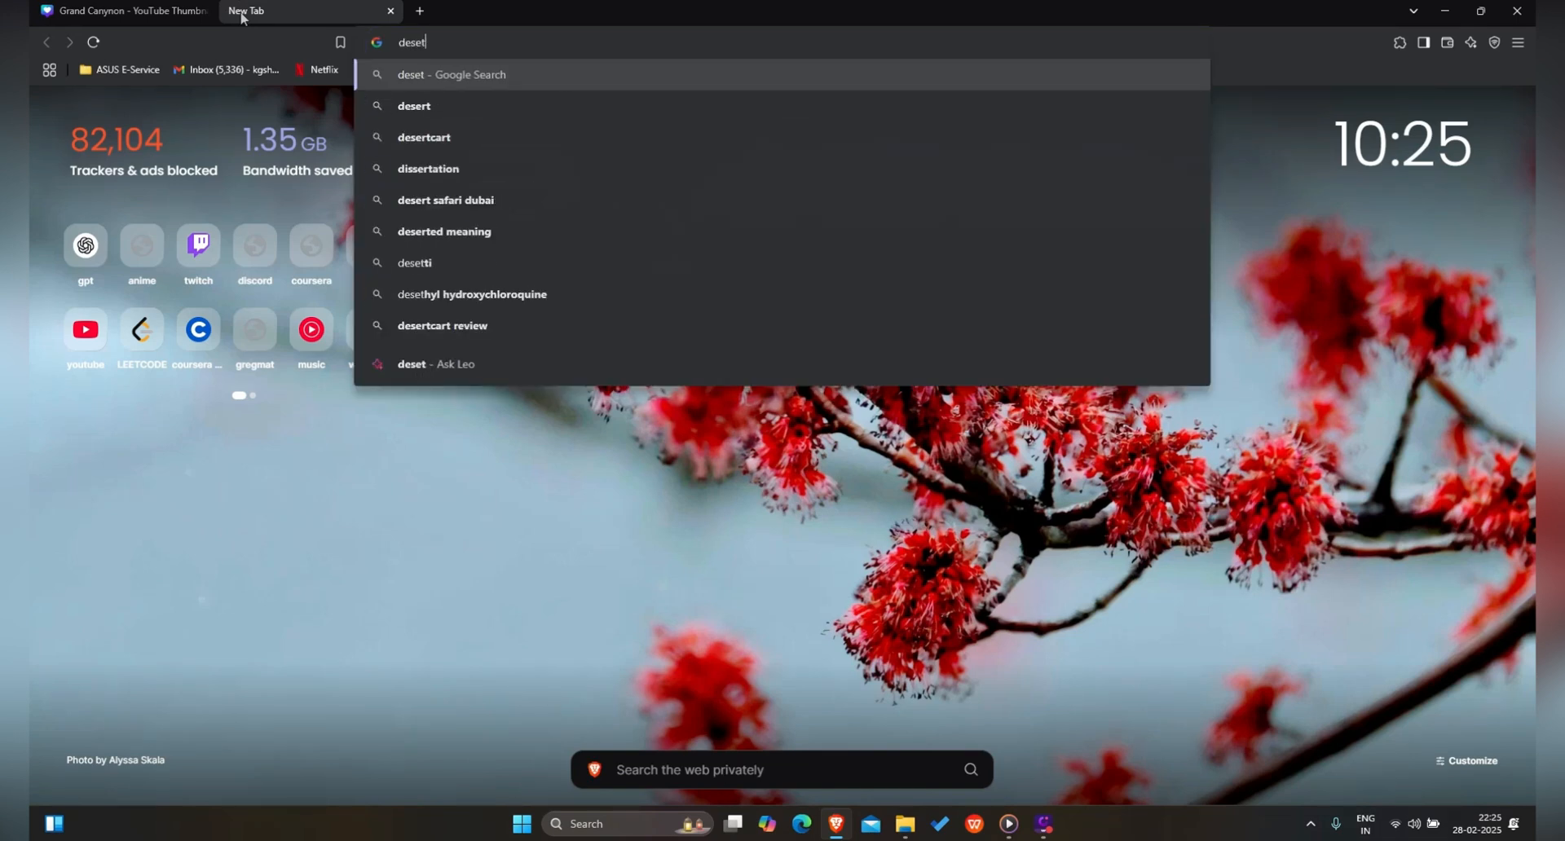
pyautogui.write(' grass')
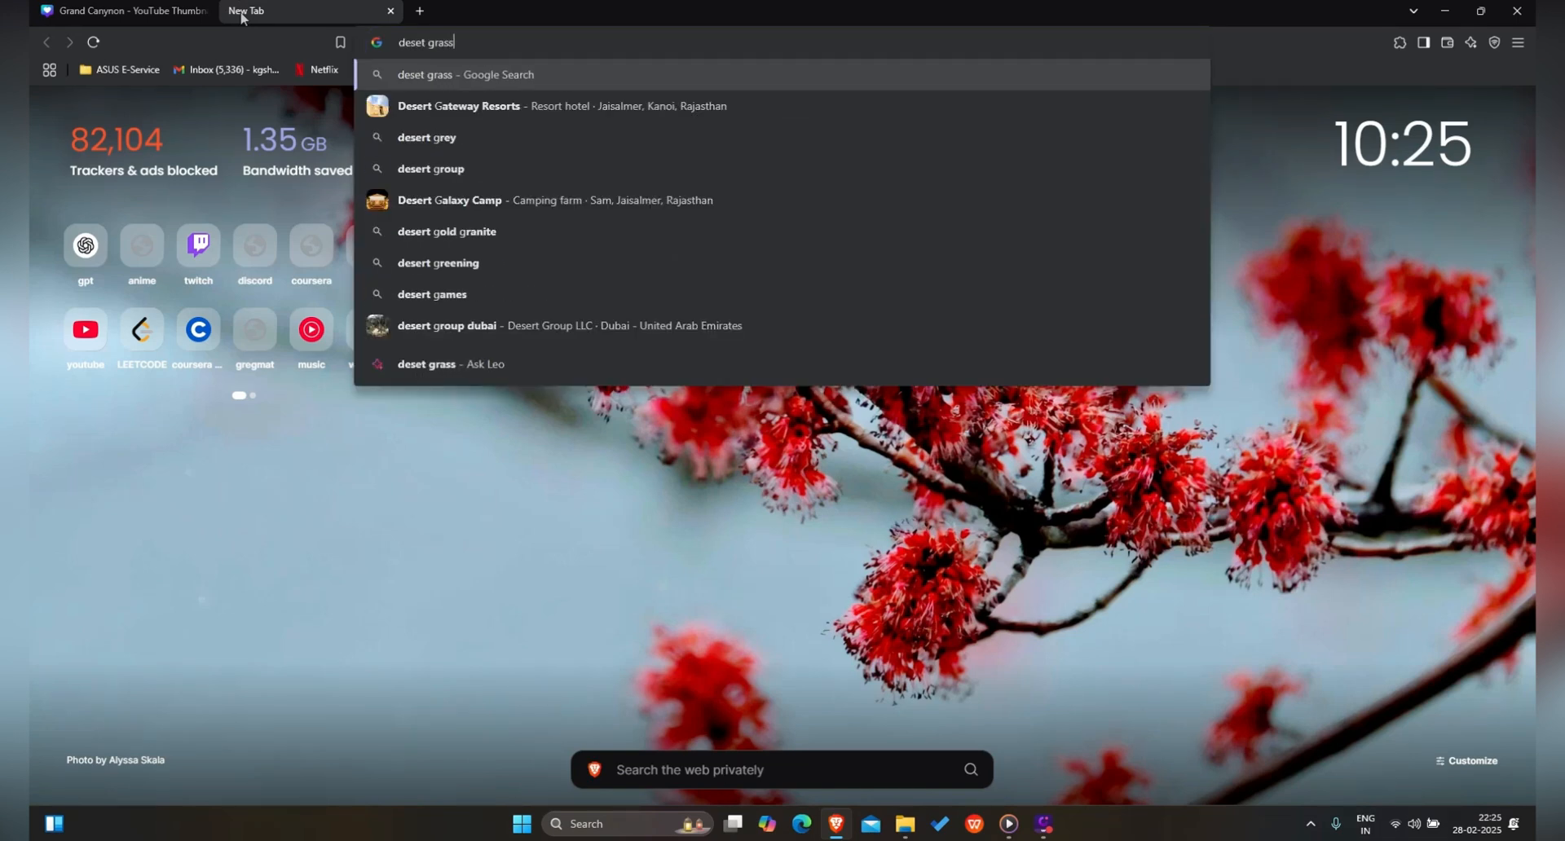
pyautogui.press('Return')
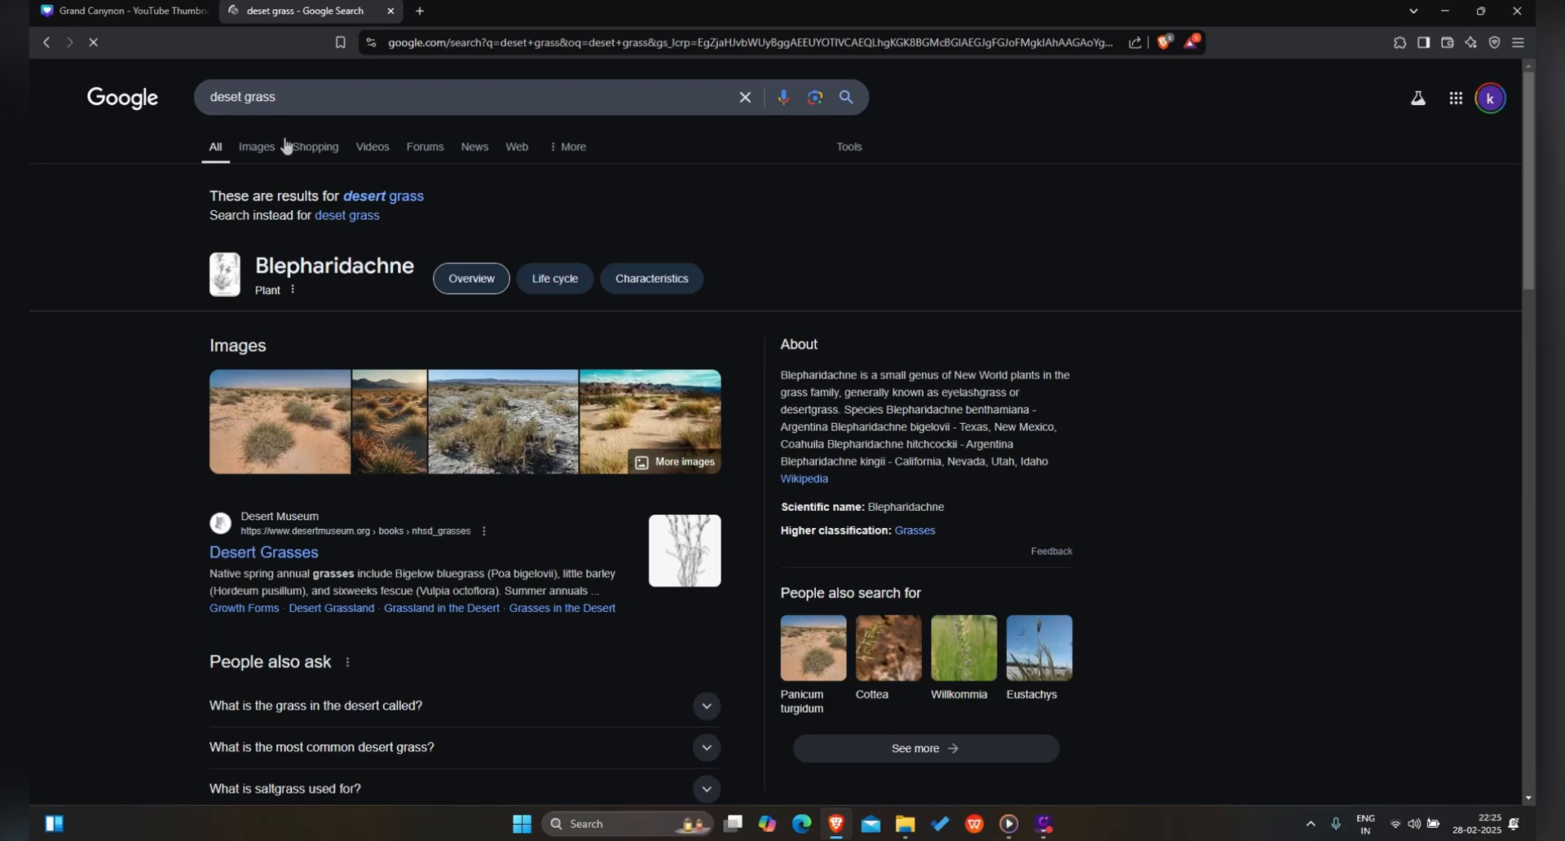
pyautogui.click(270, 149)
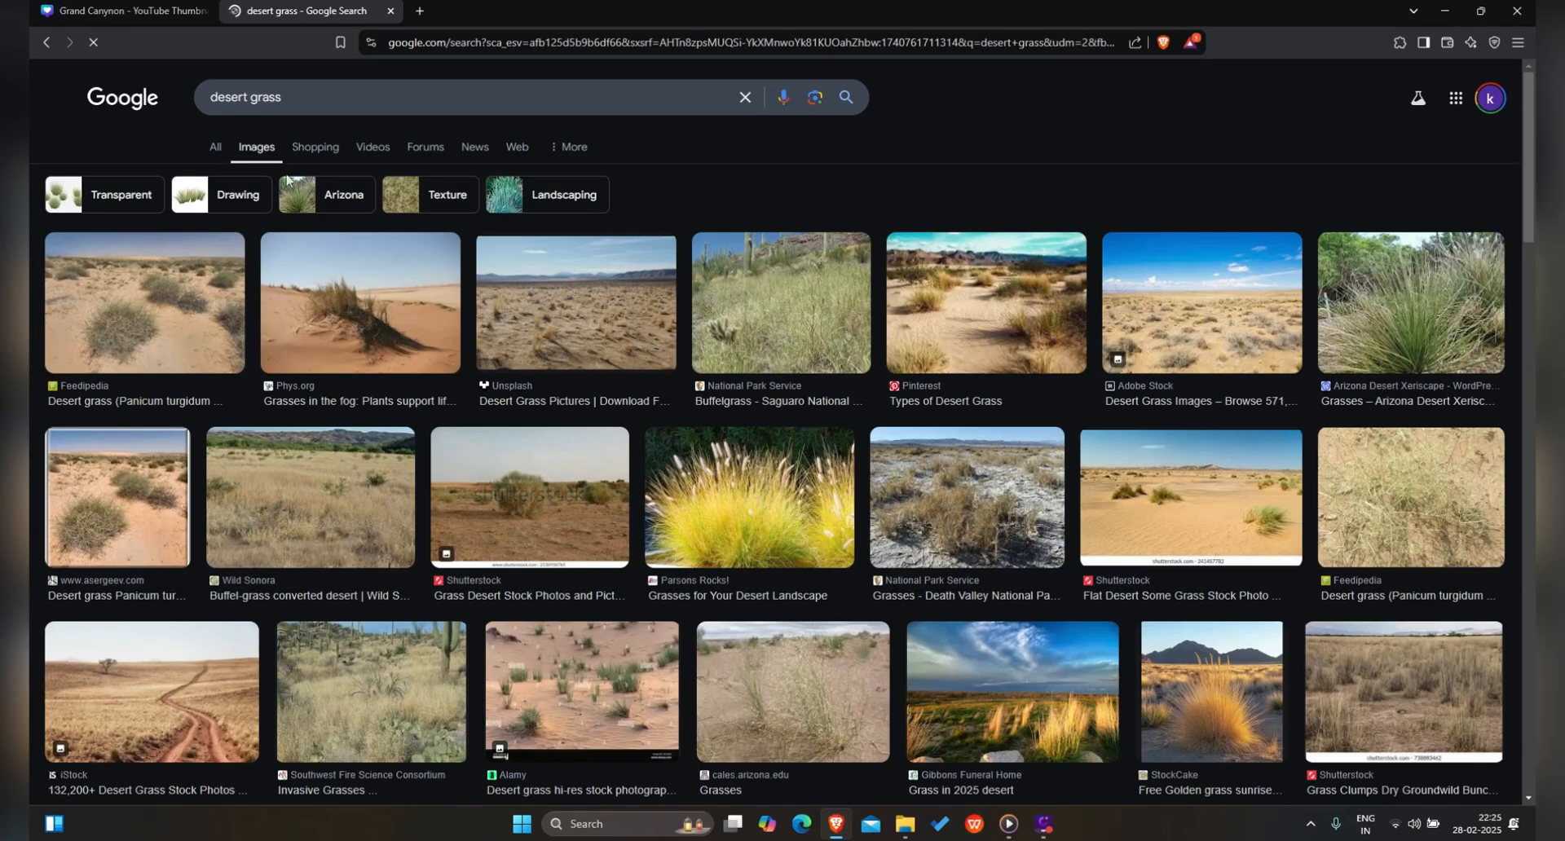
# Step: Find Shutterstock's wide dry grass clump on a white background and save it as desert-scene-cutout-dry-plants-600nw-2284334695.webp
pyautogui.scroll(-5, 575, 371)
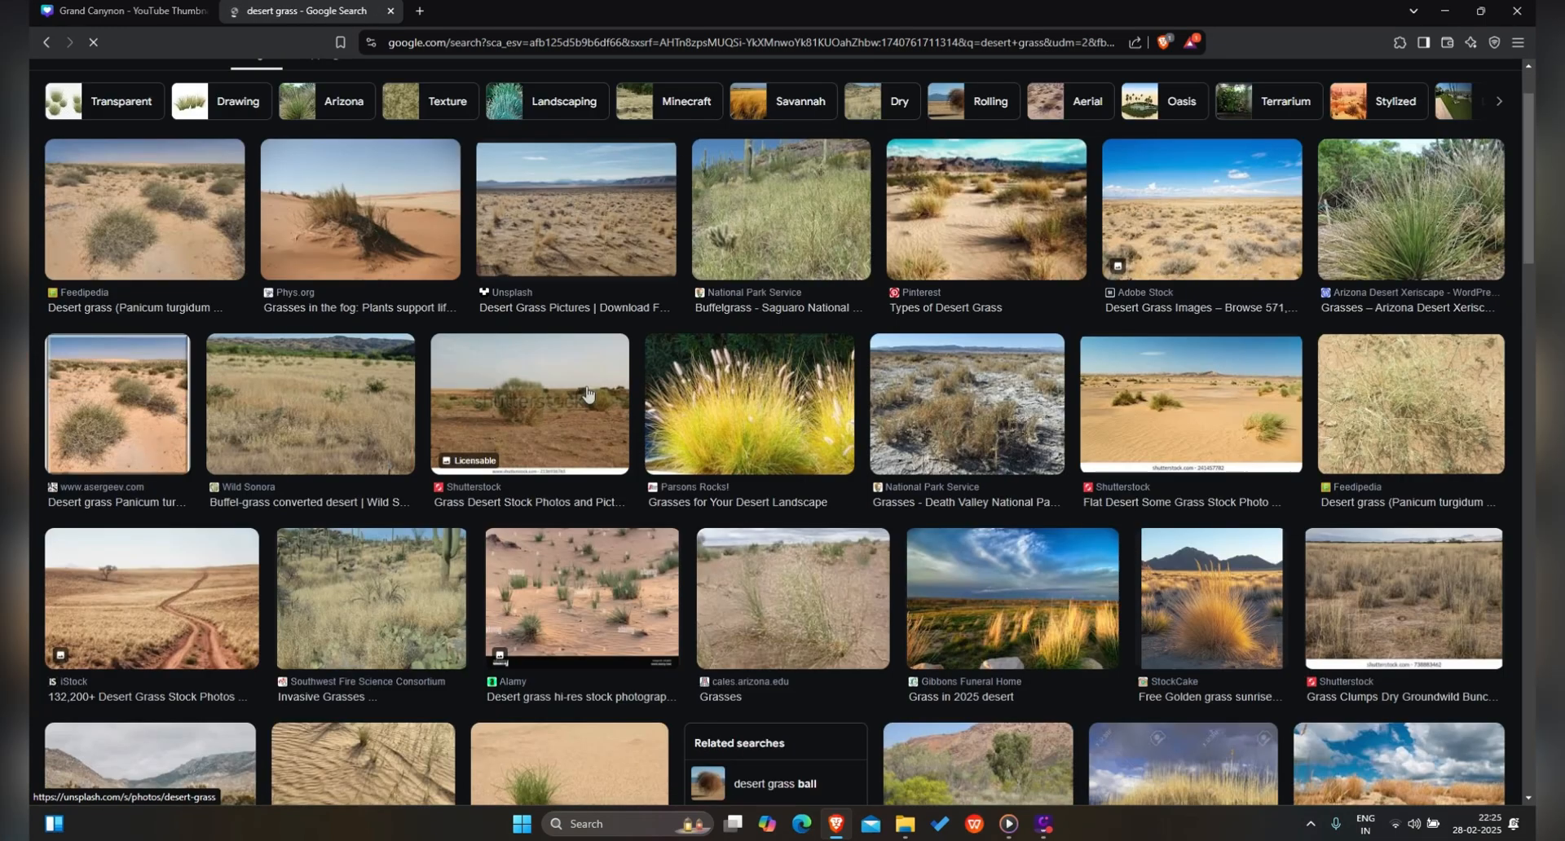
pyautogui.scroll(-5, 587, 388)
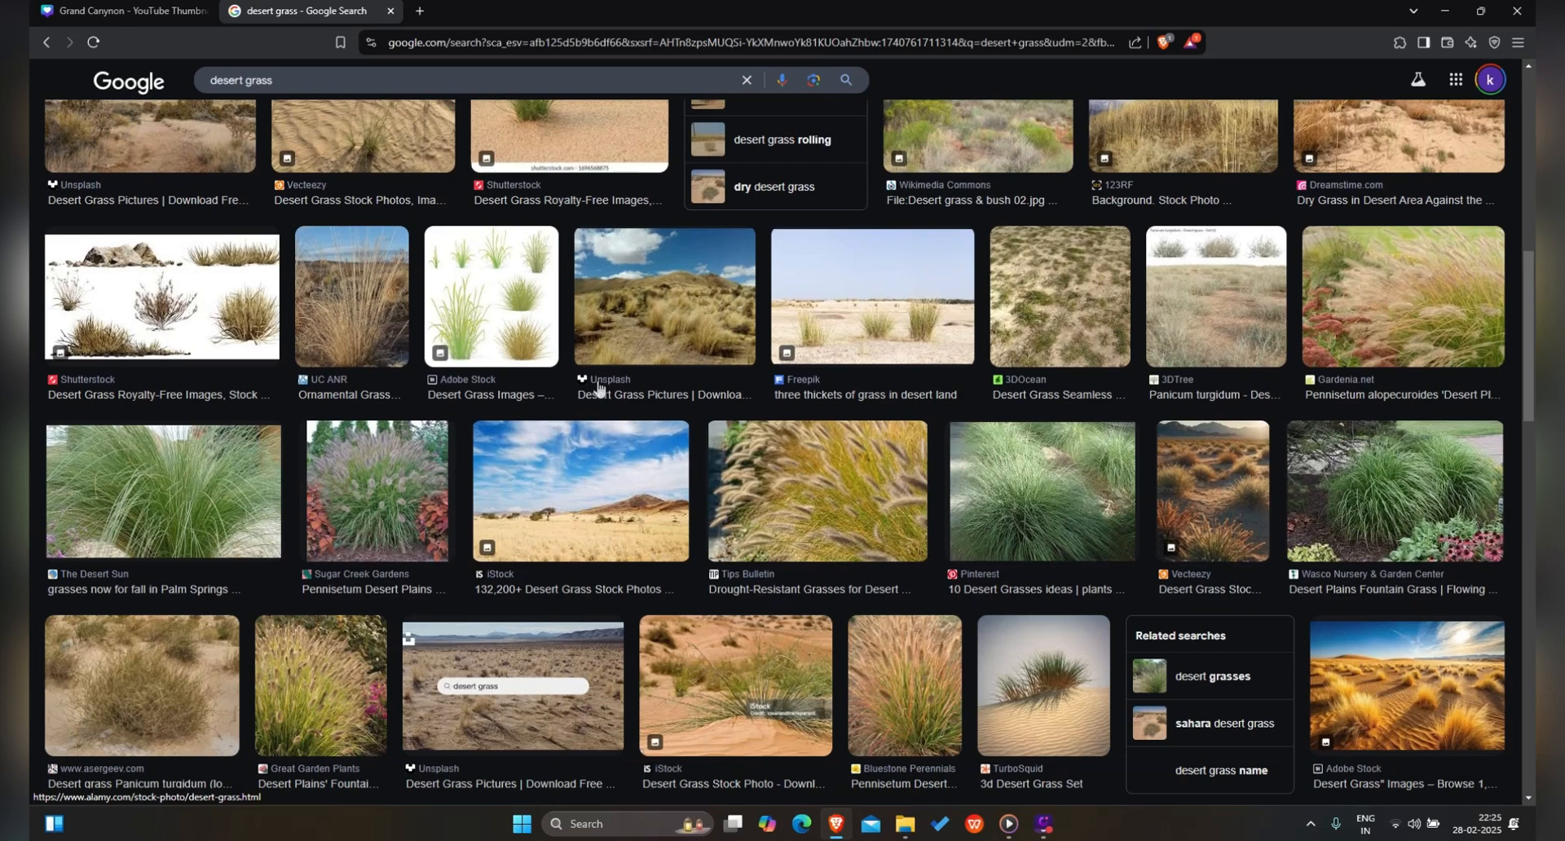
pyautogui.click(201, 293)
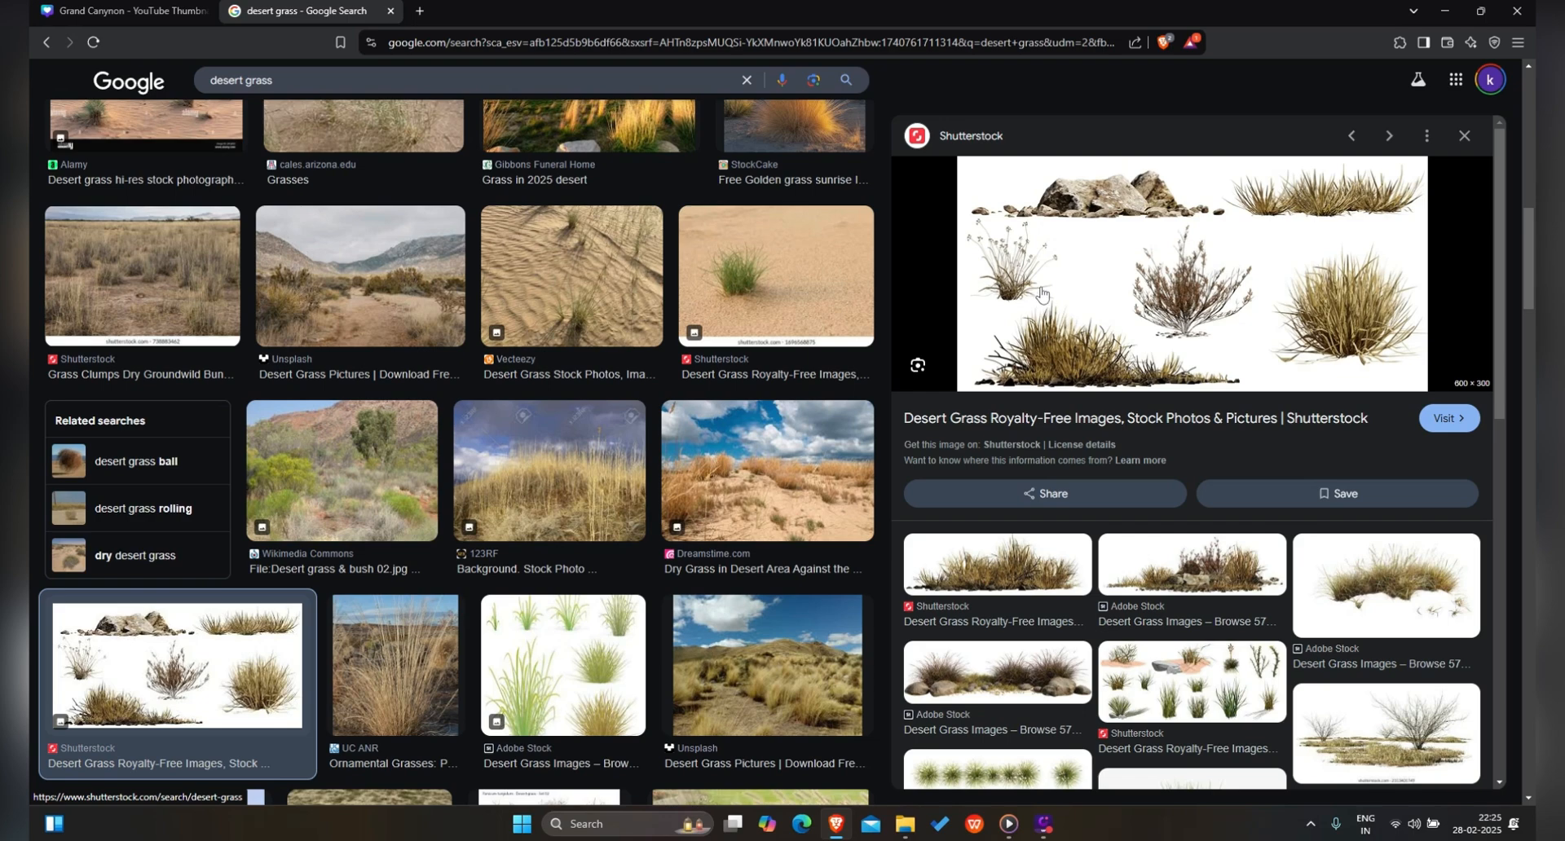
pyautogui.click(1028, 562)
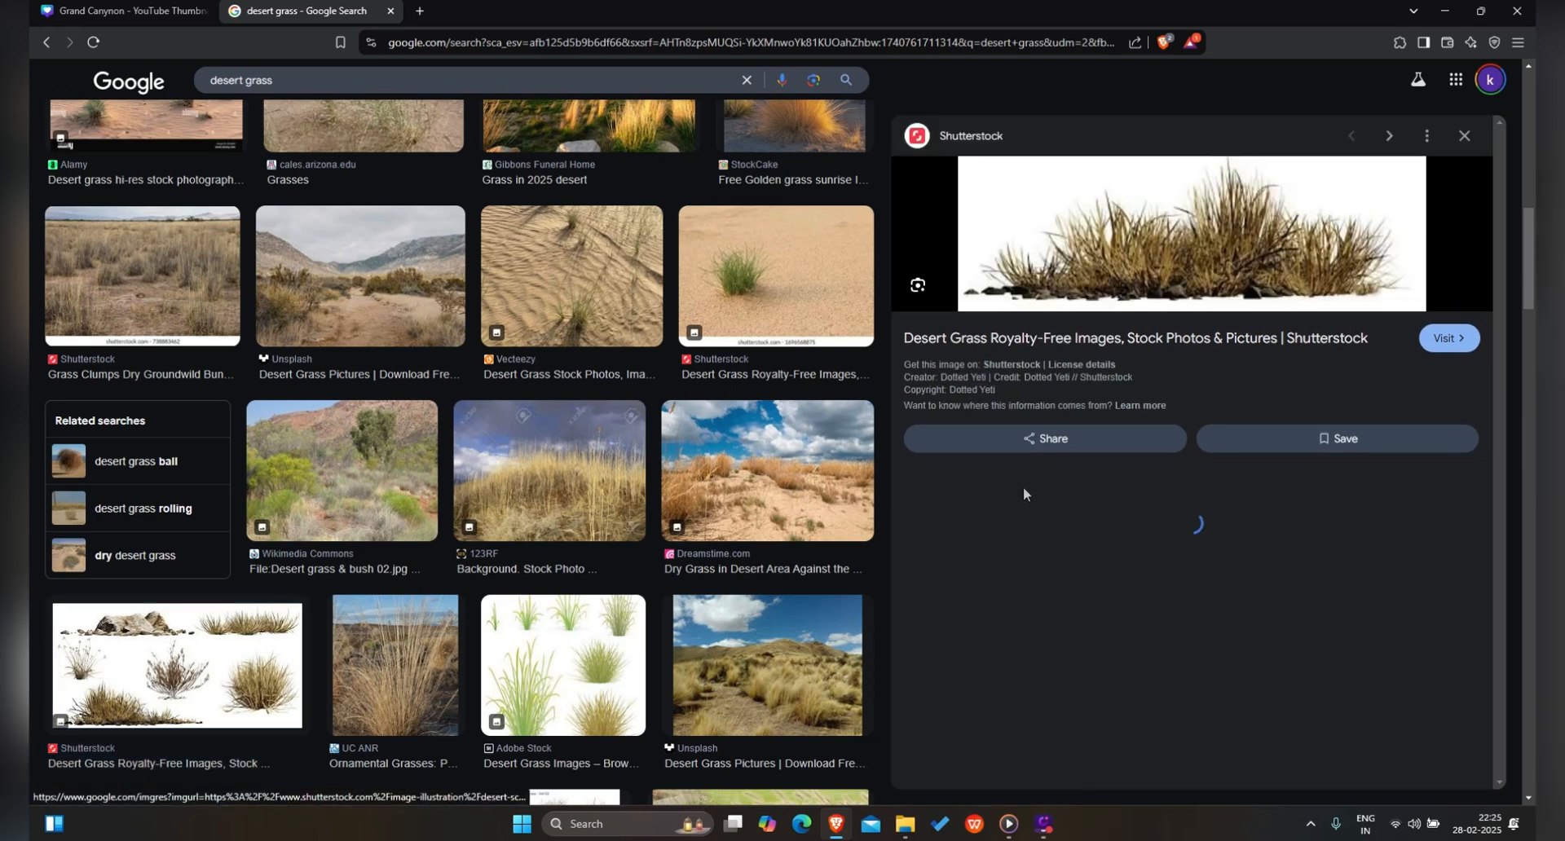
pyautogui.rightClick(1092, 260)
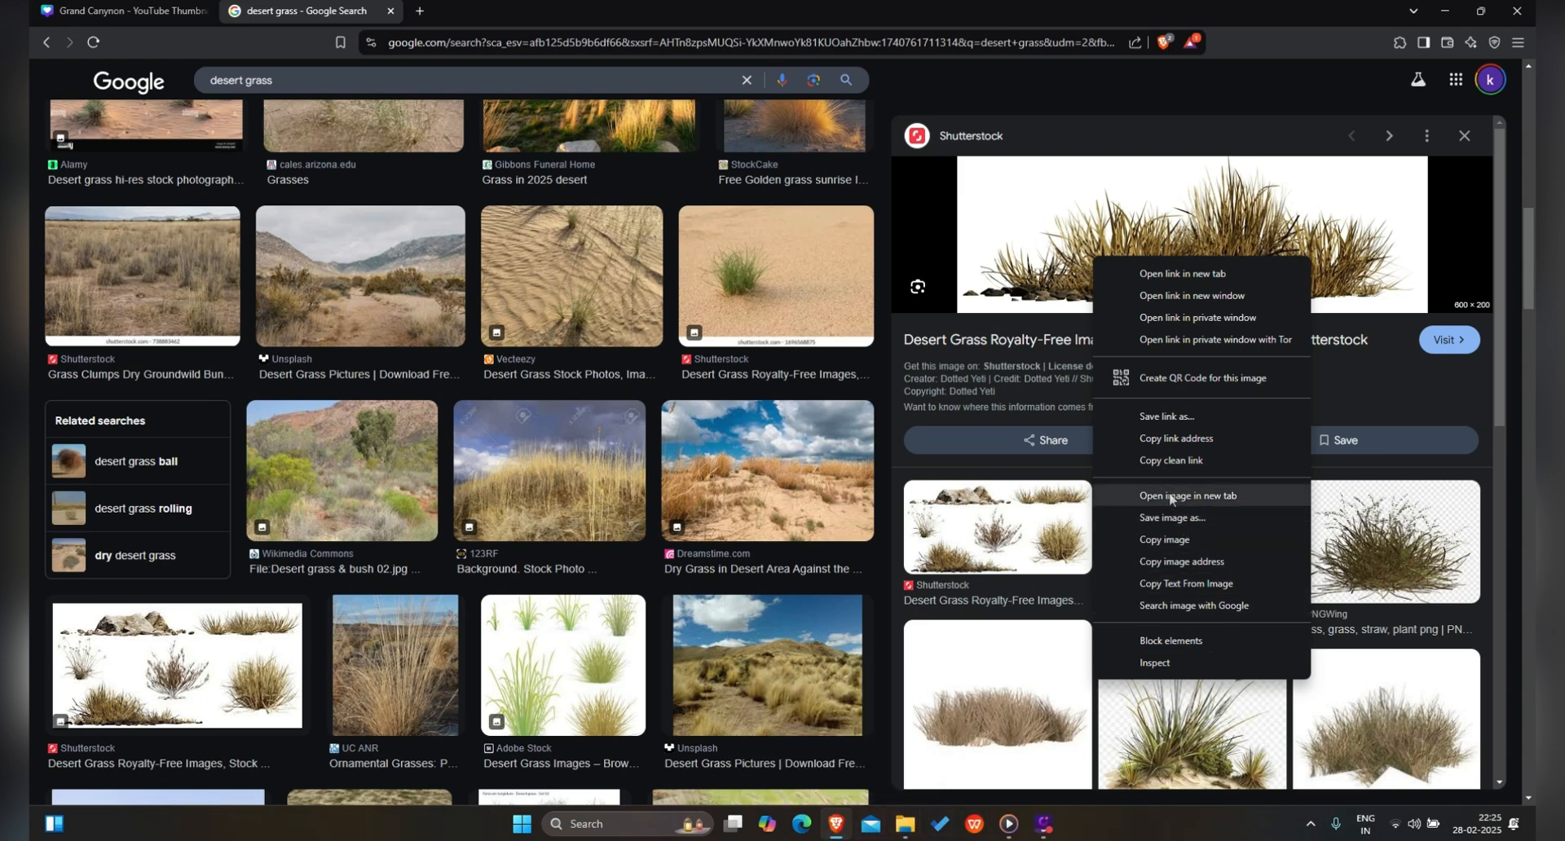
pyautogui.click(1158, 520)
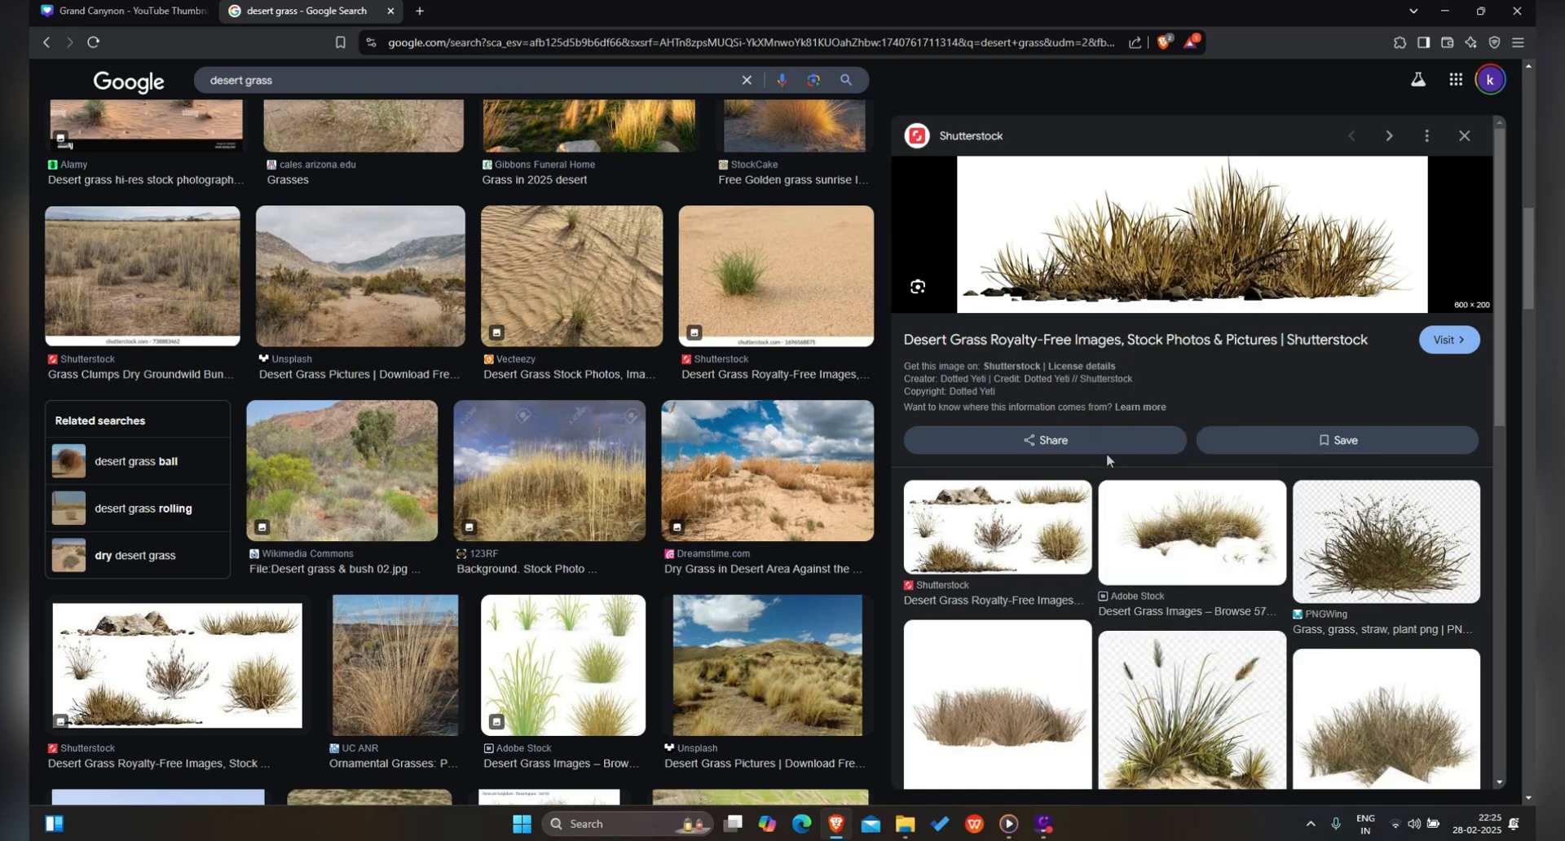
pyautogui.click(1156, 427)
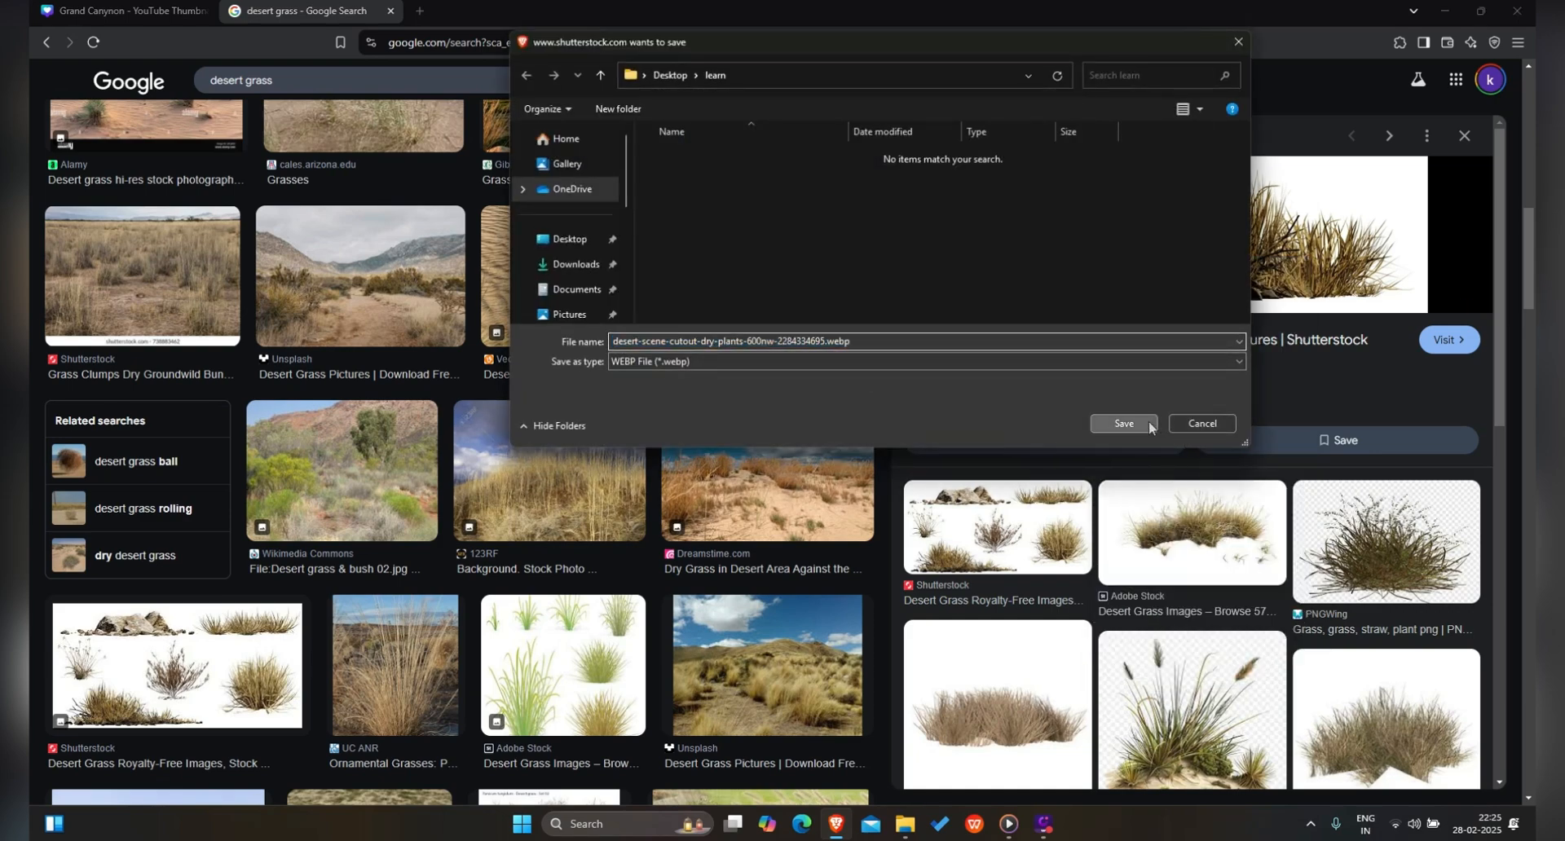
# Step: Check the format of the saved dry grass picture in the Thumbnail folder in File Explorer, and return to the browser
pyautogui.moveTo(906, 825)
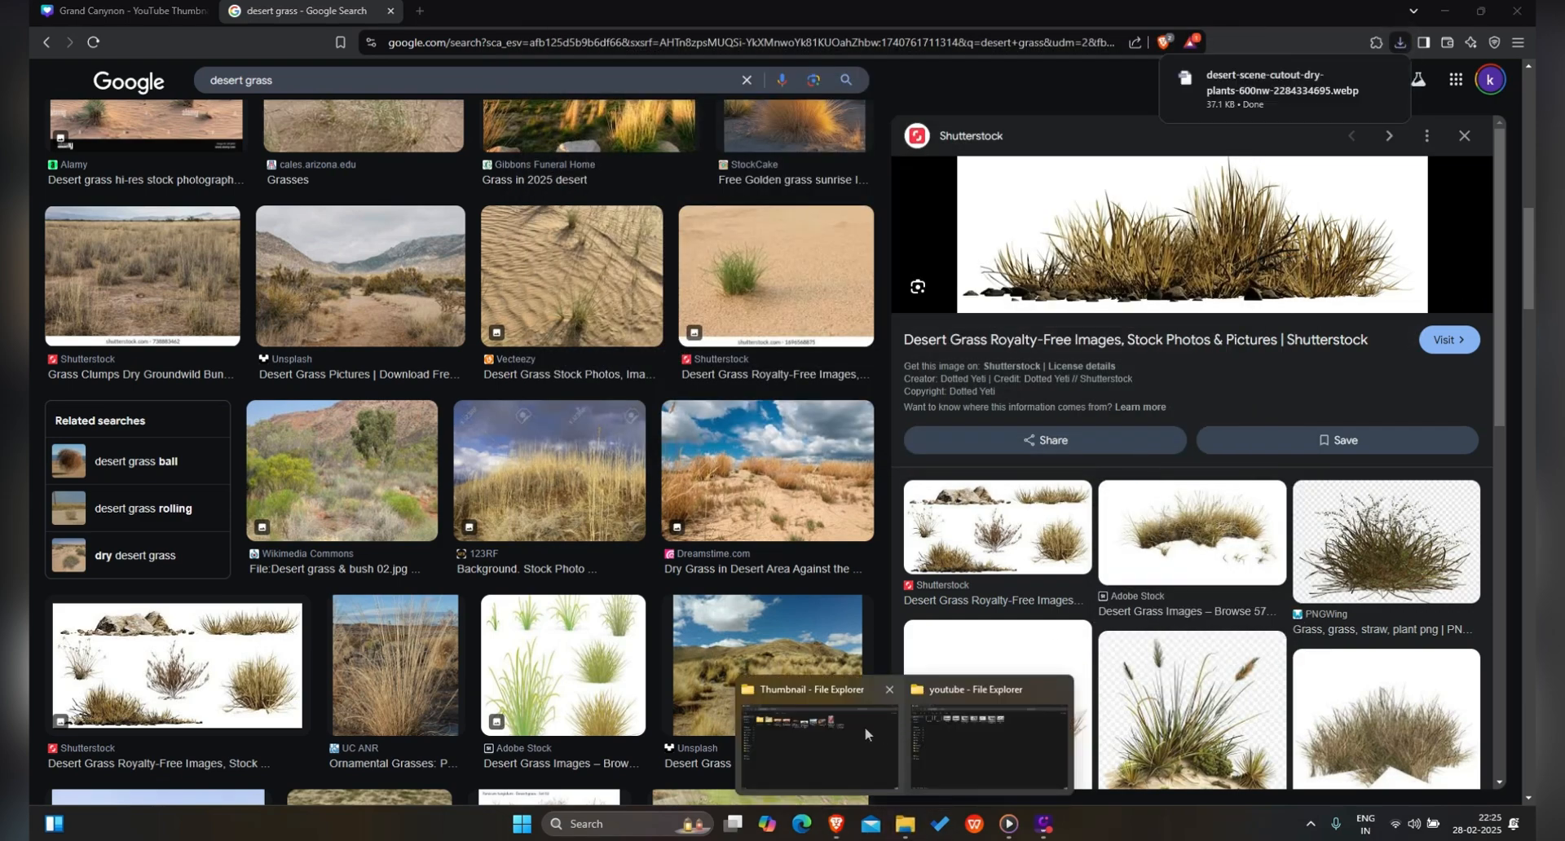
pyautogui.click(874, 731)
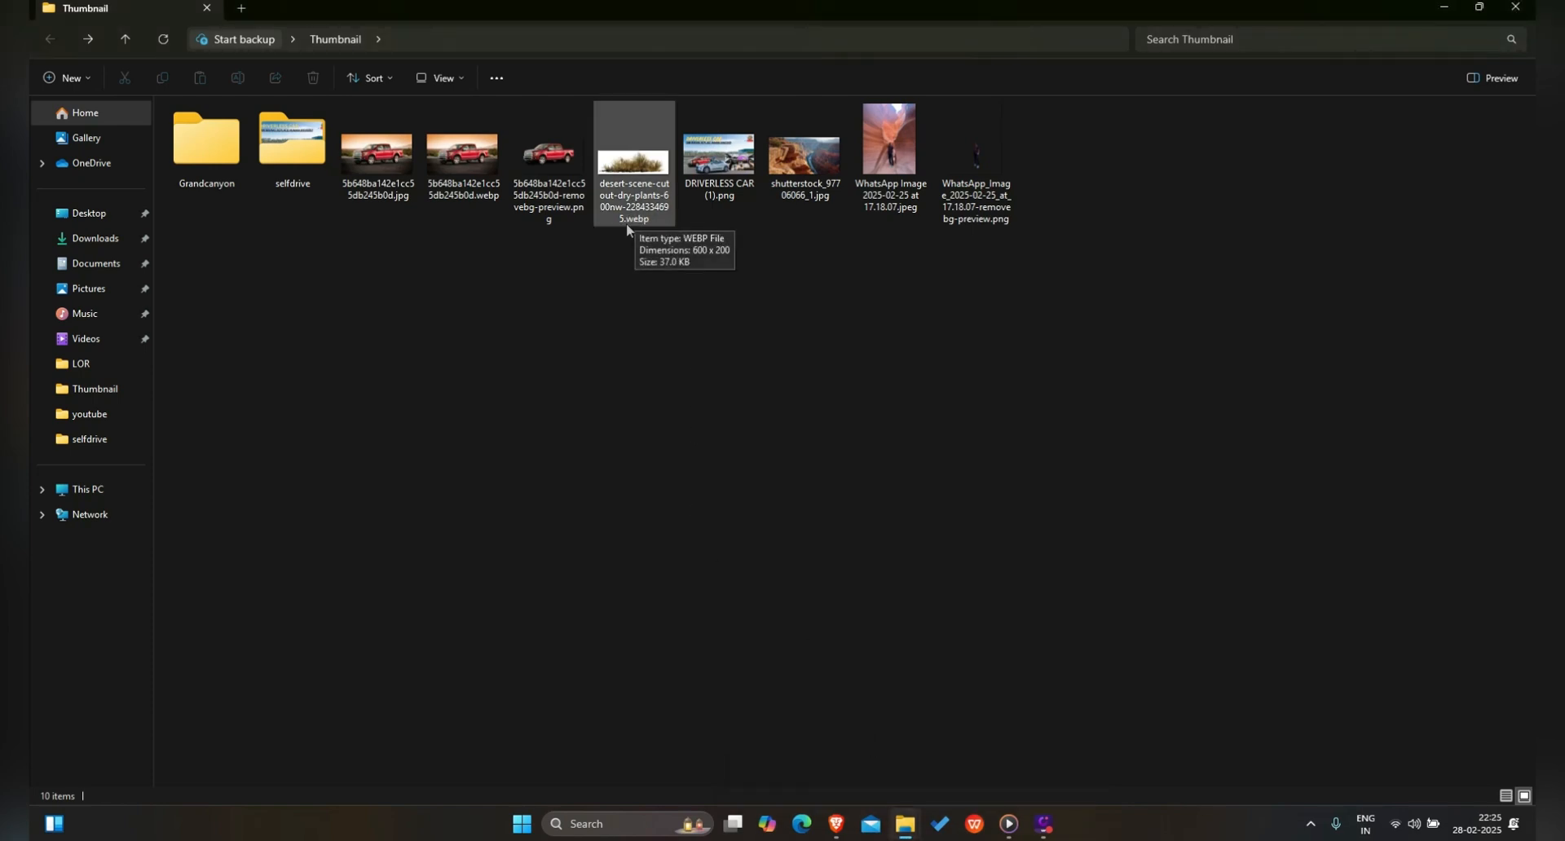
pyautogui.moveTo(836, 825)
pyautogui.click(821, 755)
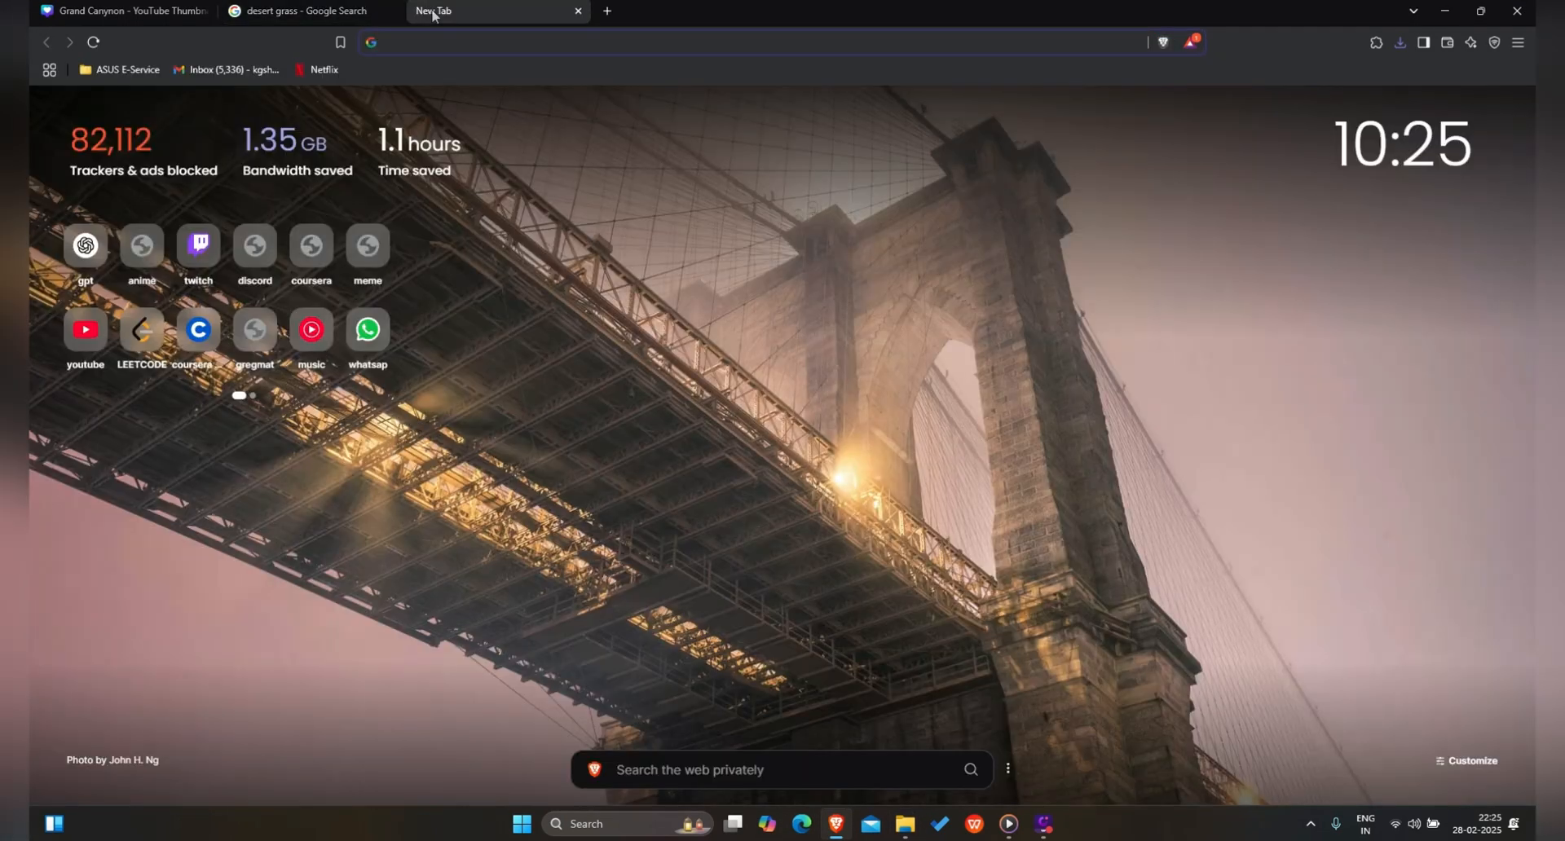
# Step: Search for iloveimg webp to jpg in a new browser tab and open iLoveIMG's Convert WEBP to JPG page
pyautogui.write('l')
pyautogui.press('BackSpace')
pyautogui.write('ilo')
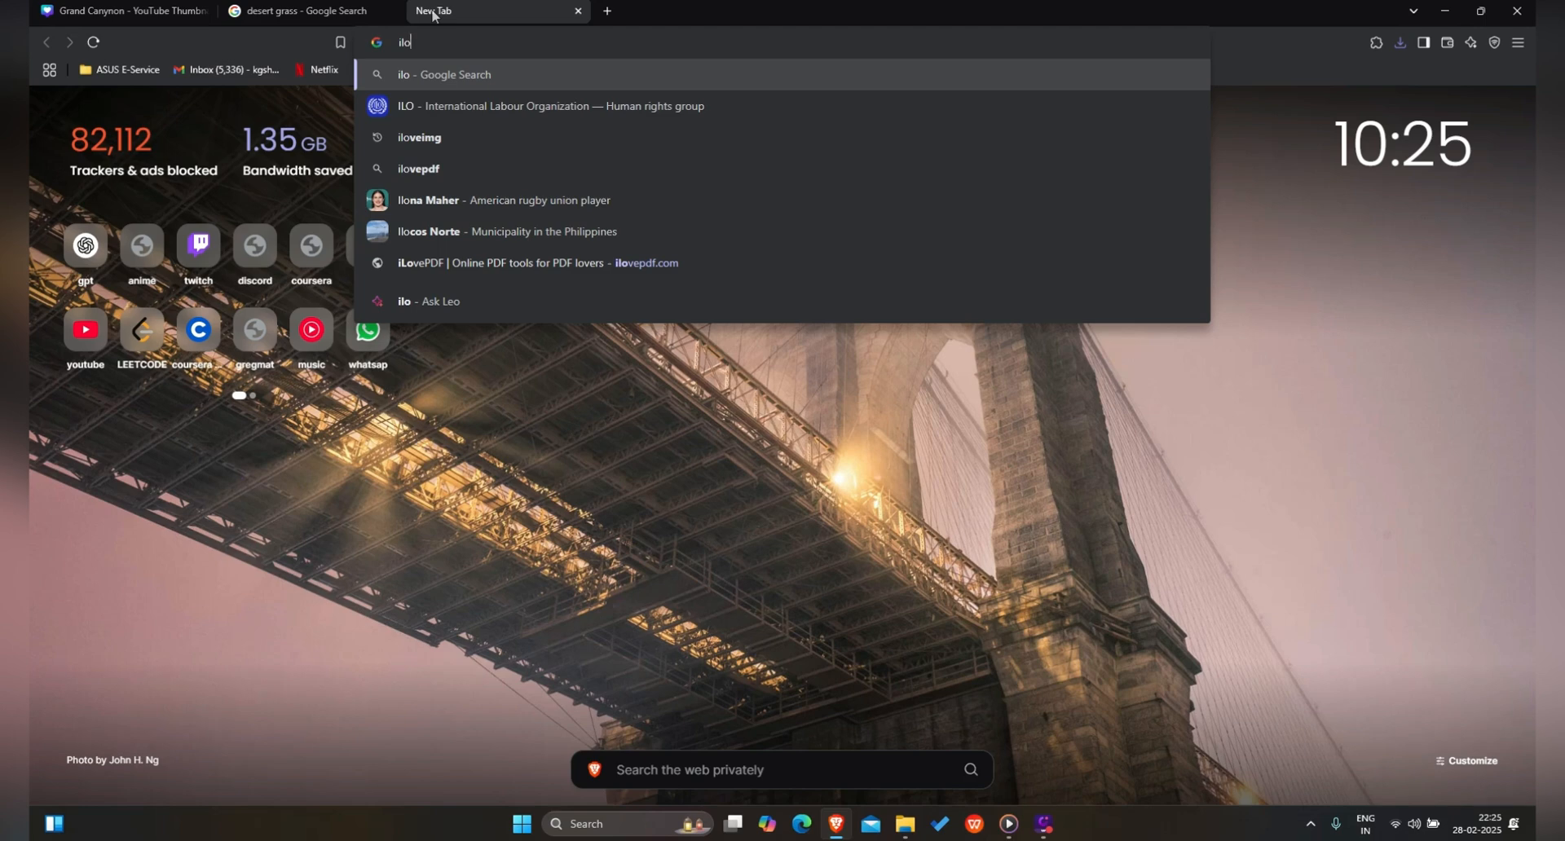
pyautogui.click(419, 137)
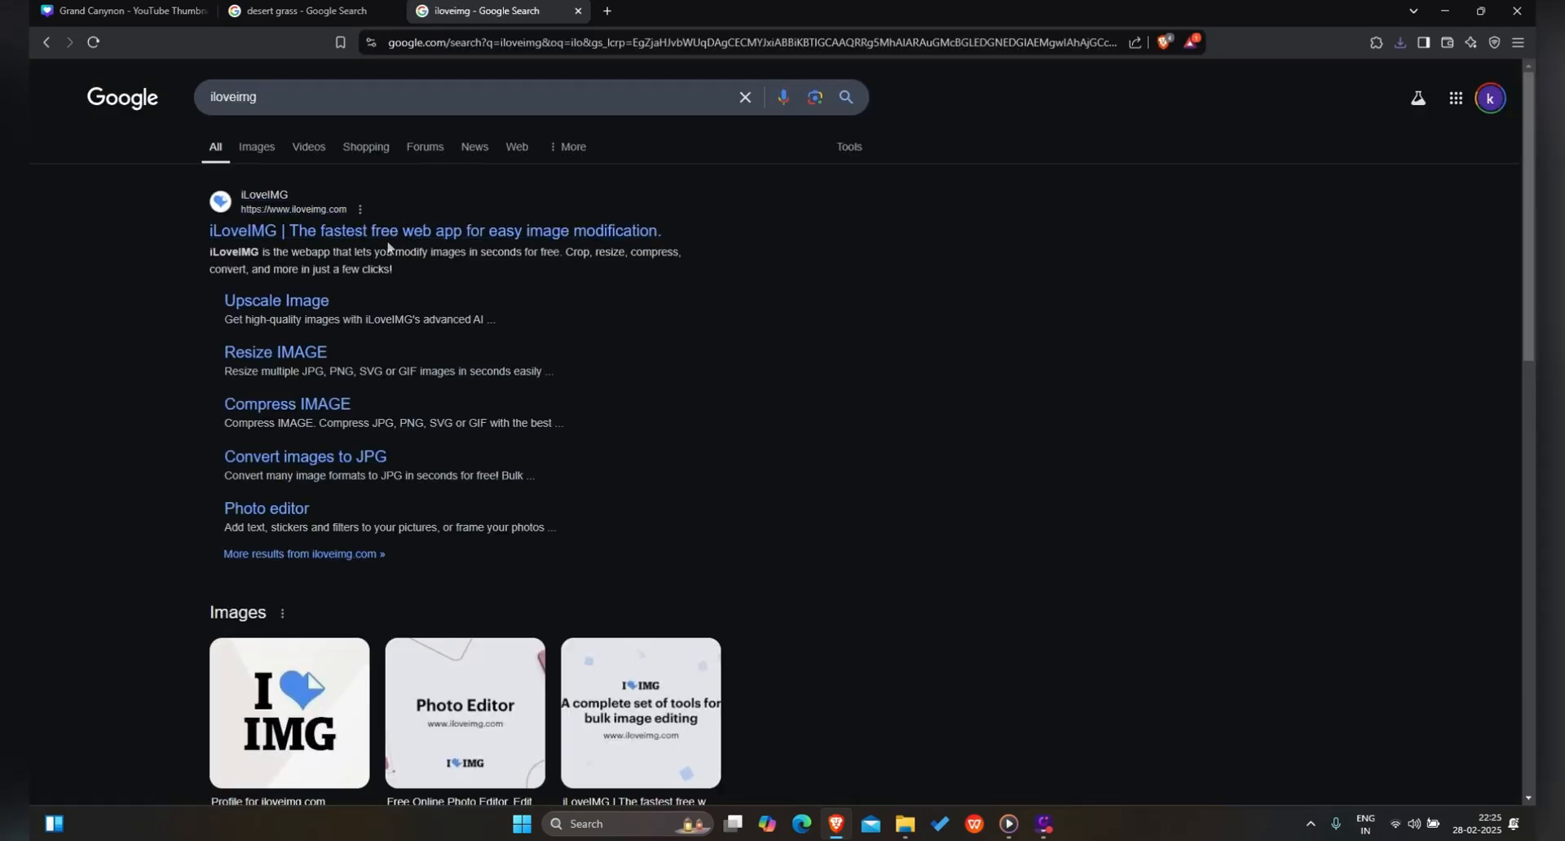
pyautogui.click(350, 96)
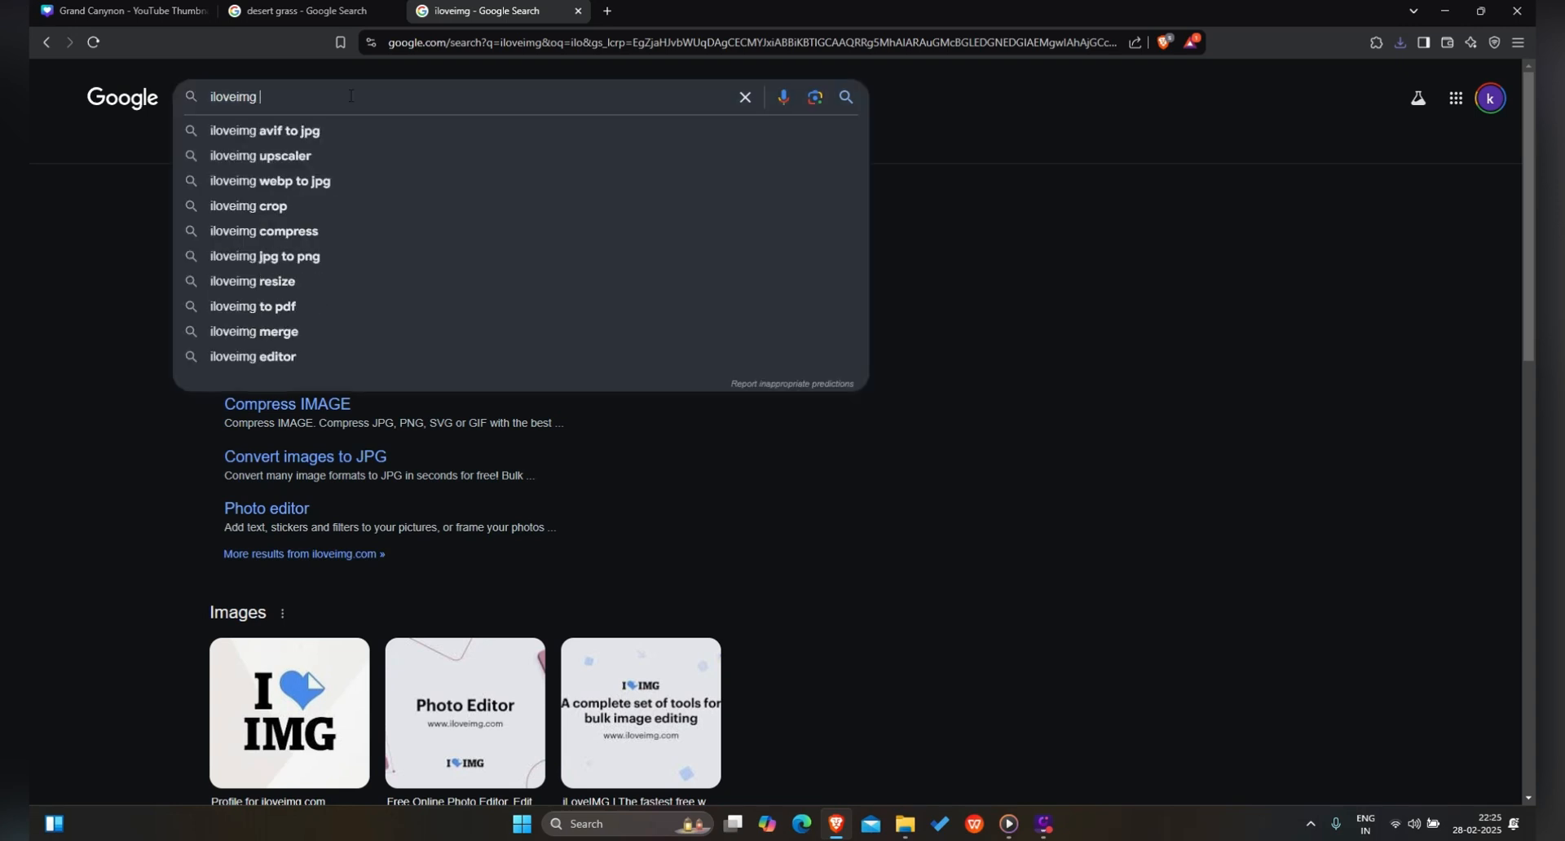
pyautogui.click(322, 182)
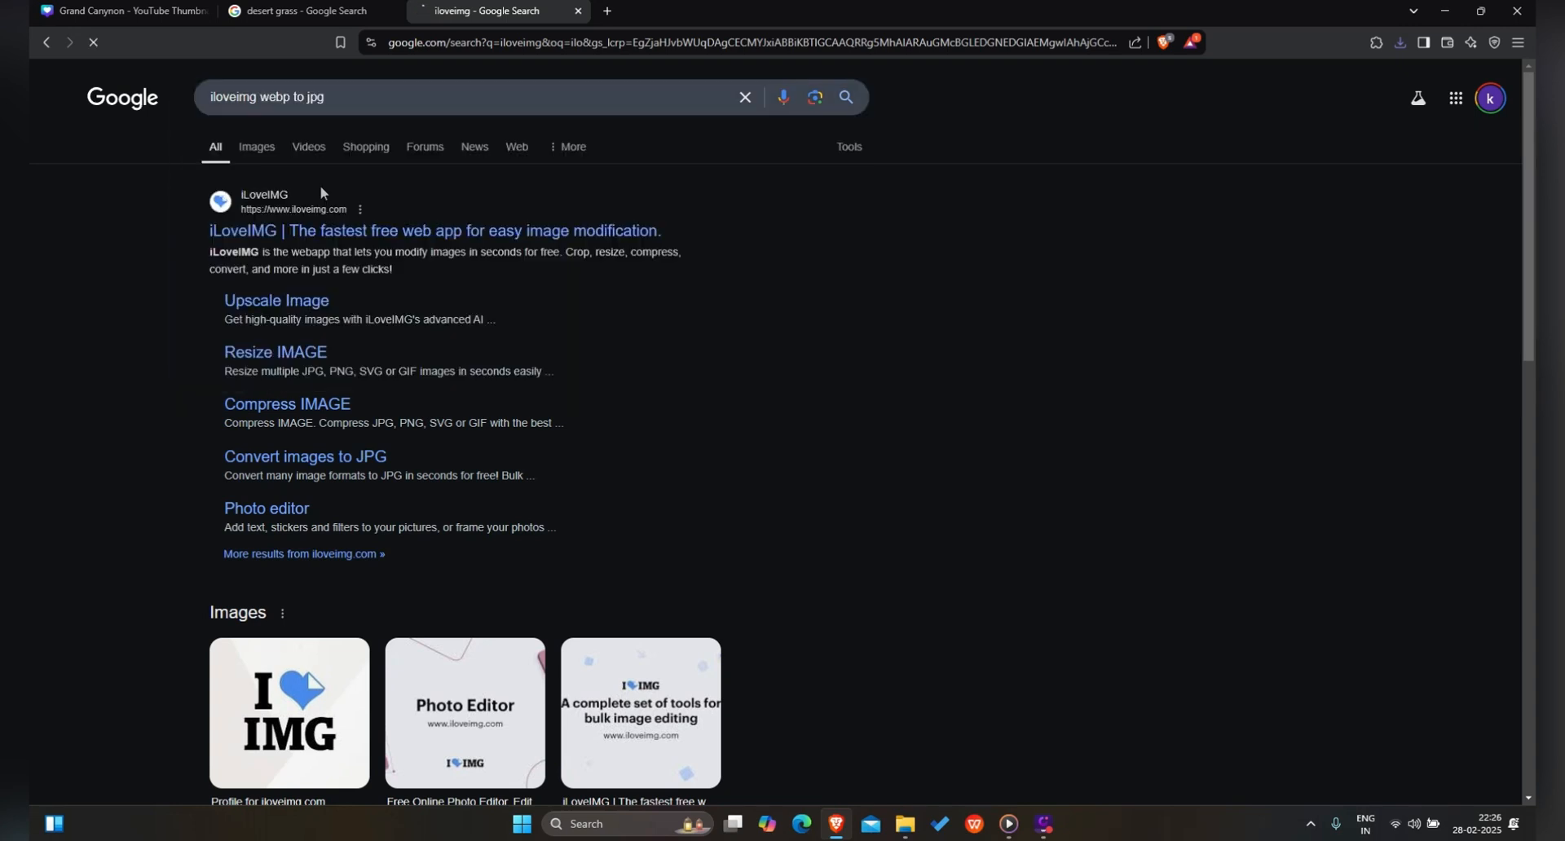
pyautogui.click(335, 231)
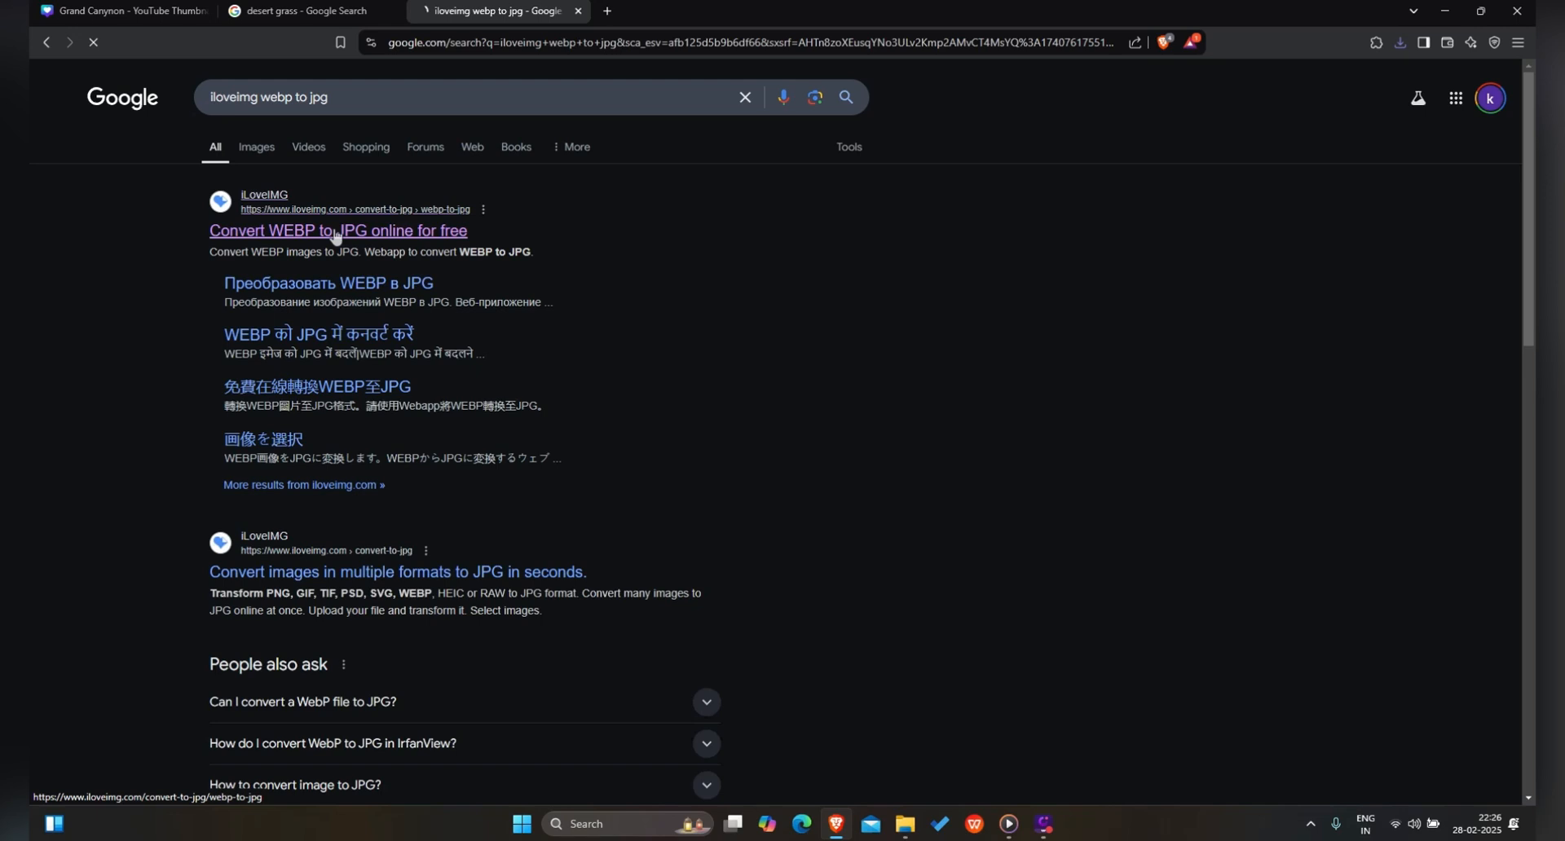
# Step: Convert desert-scene-cutout-dry-plants-600nw-2284334695.webp from the Thumbnail folder to JPG
pyautogui.click(735, 279)
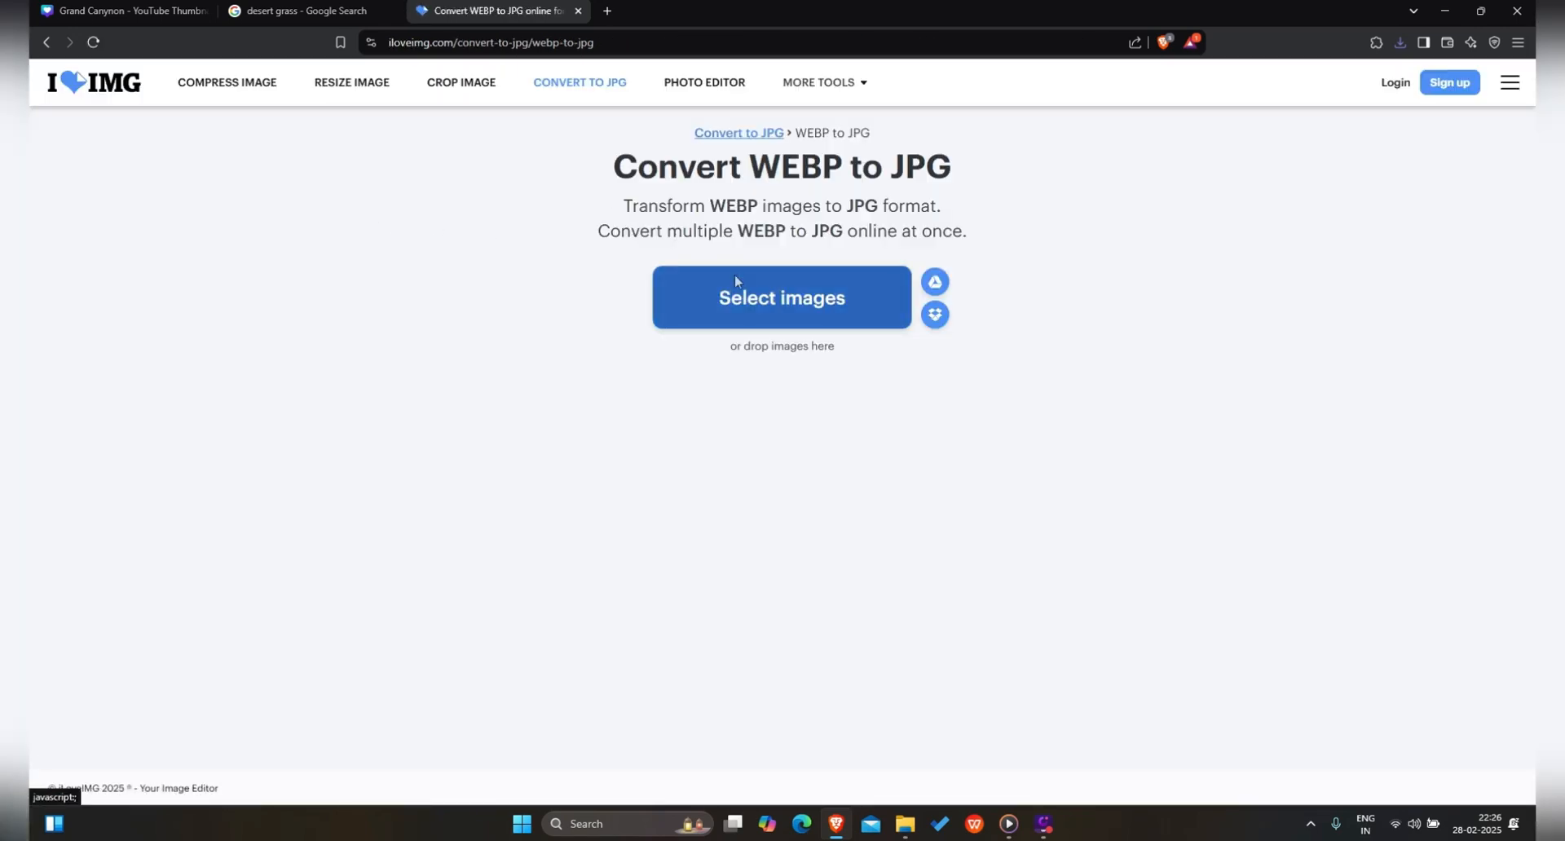
pyautogui.click(1034, 219)
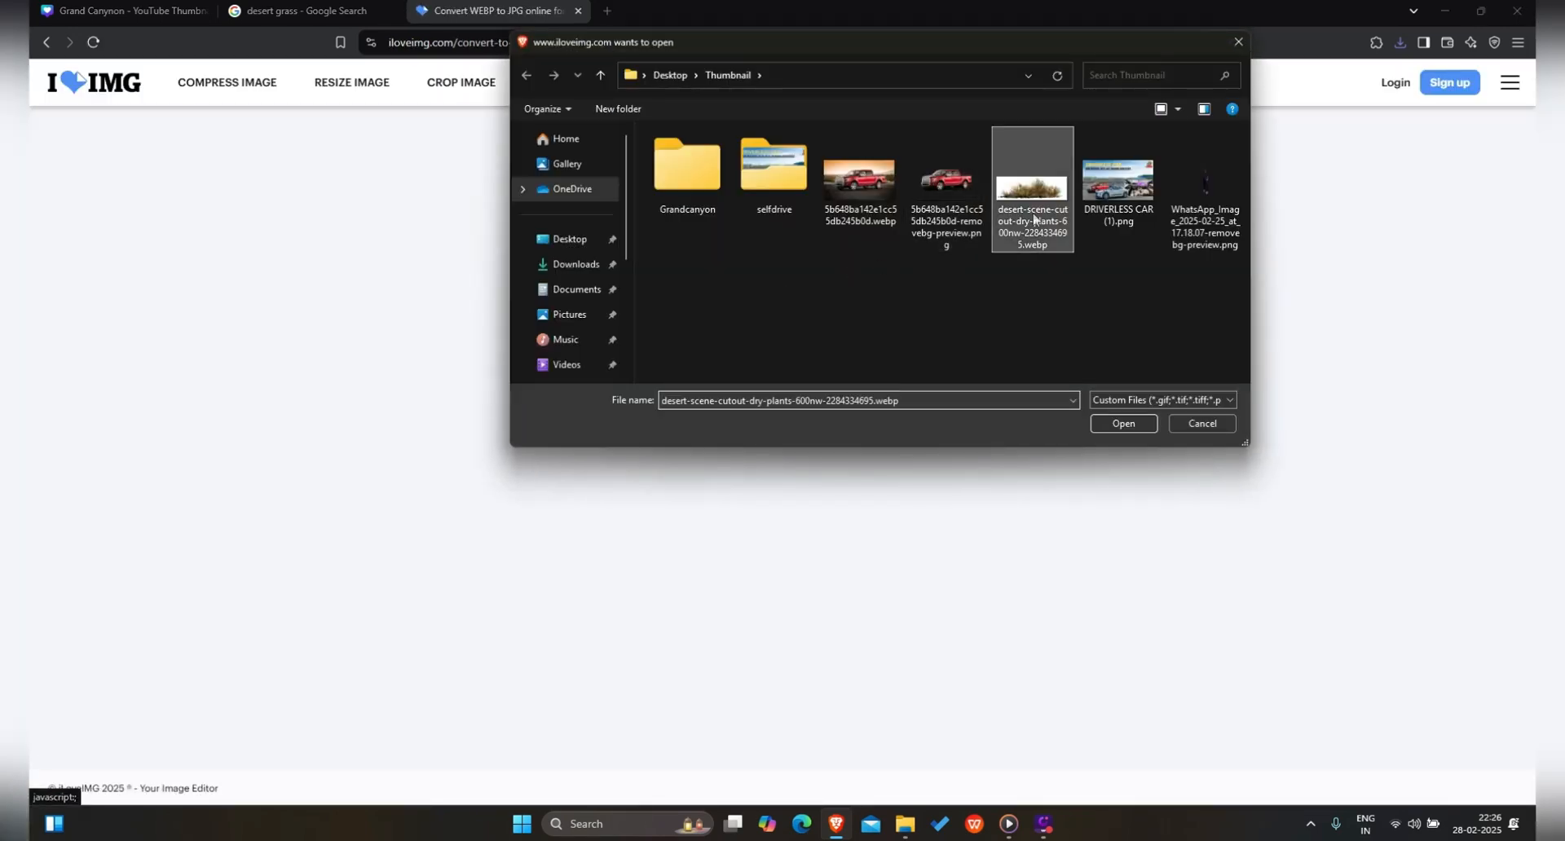
pyautogui.click(1123, 424)
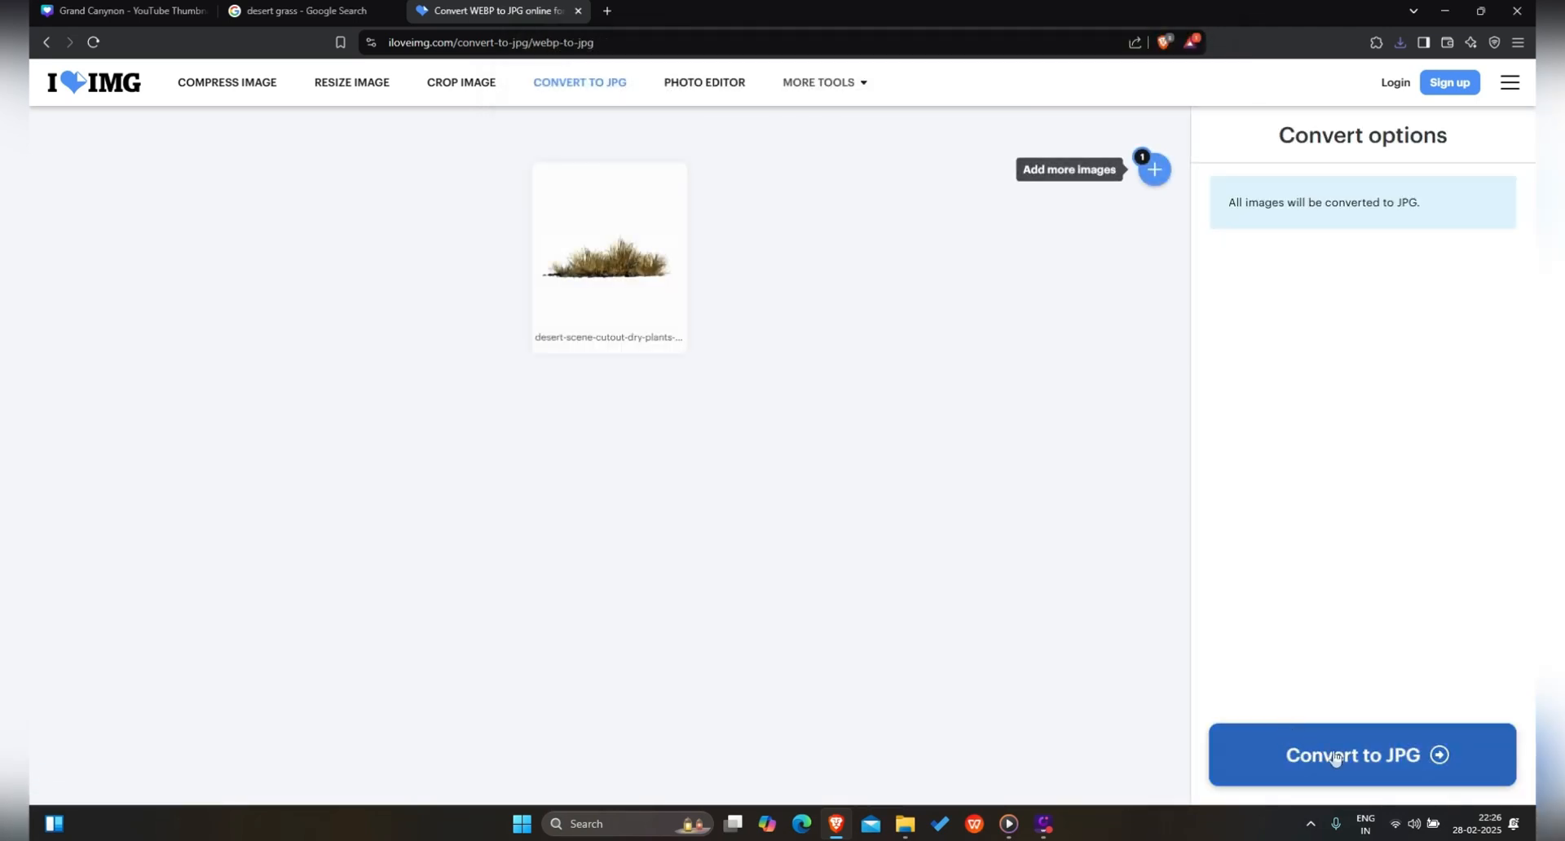
pyautogui.click(1369, 767)
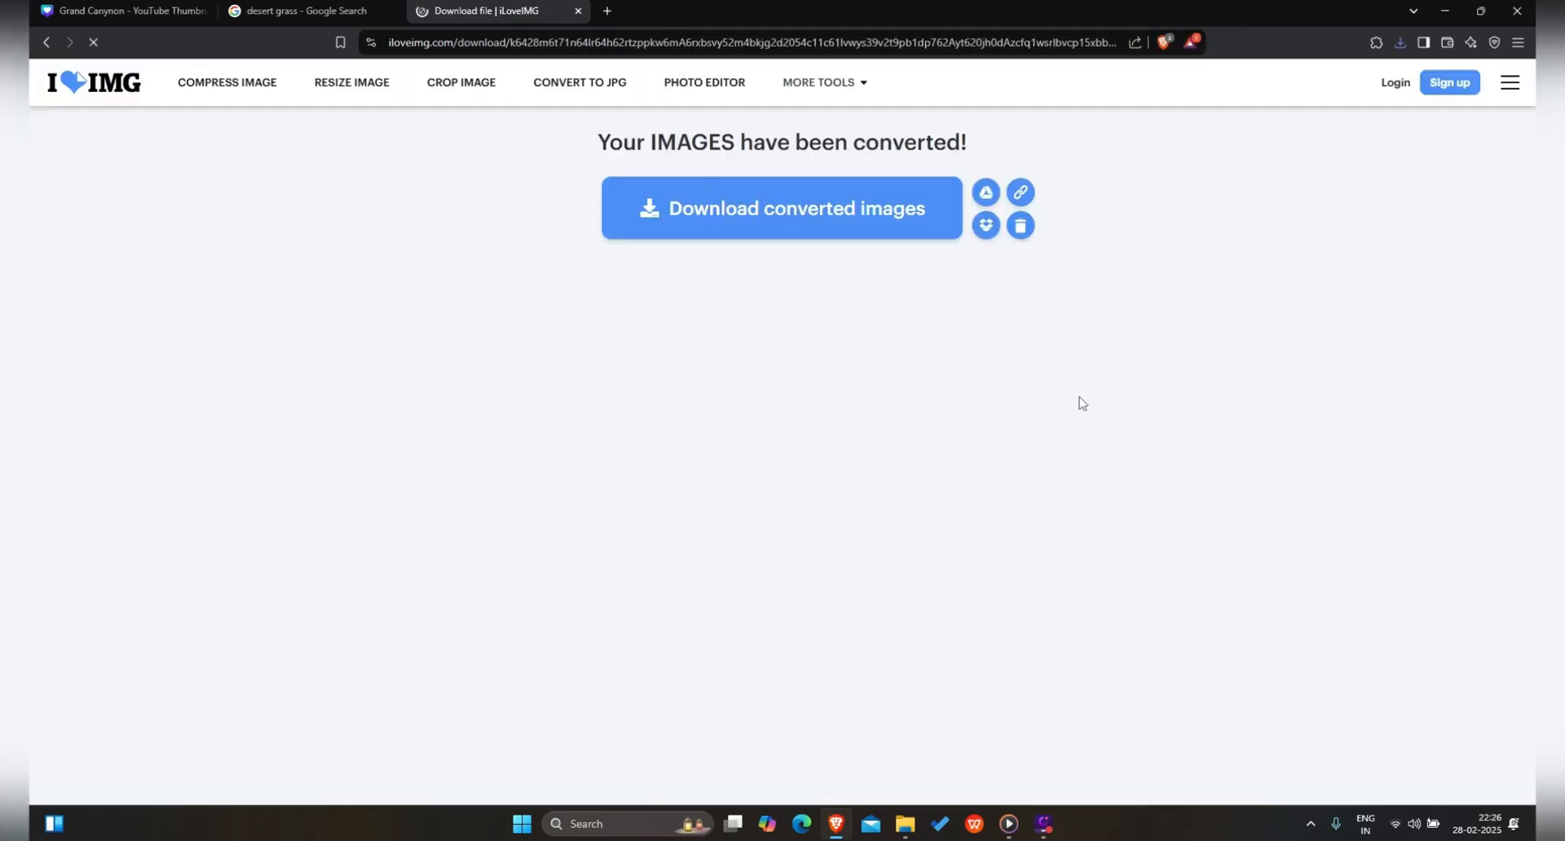
# Step: Download the converted image as desert-scene-cutout-dry-plants-600nw-2284334695.jpg into the Desktop's Thumbnail folder
pyautogui.click(798, 231)
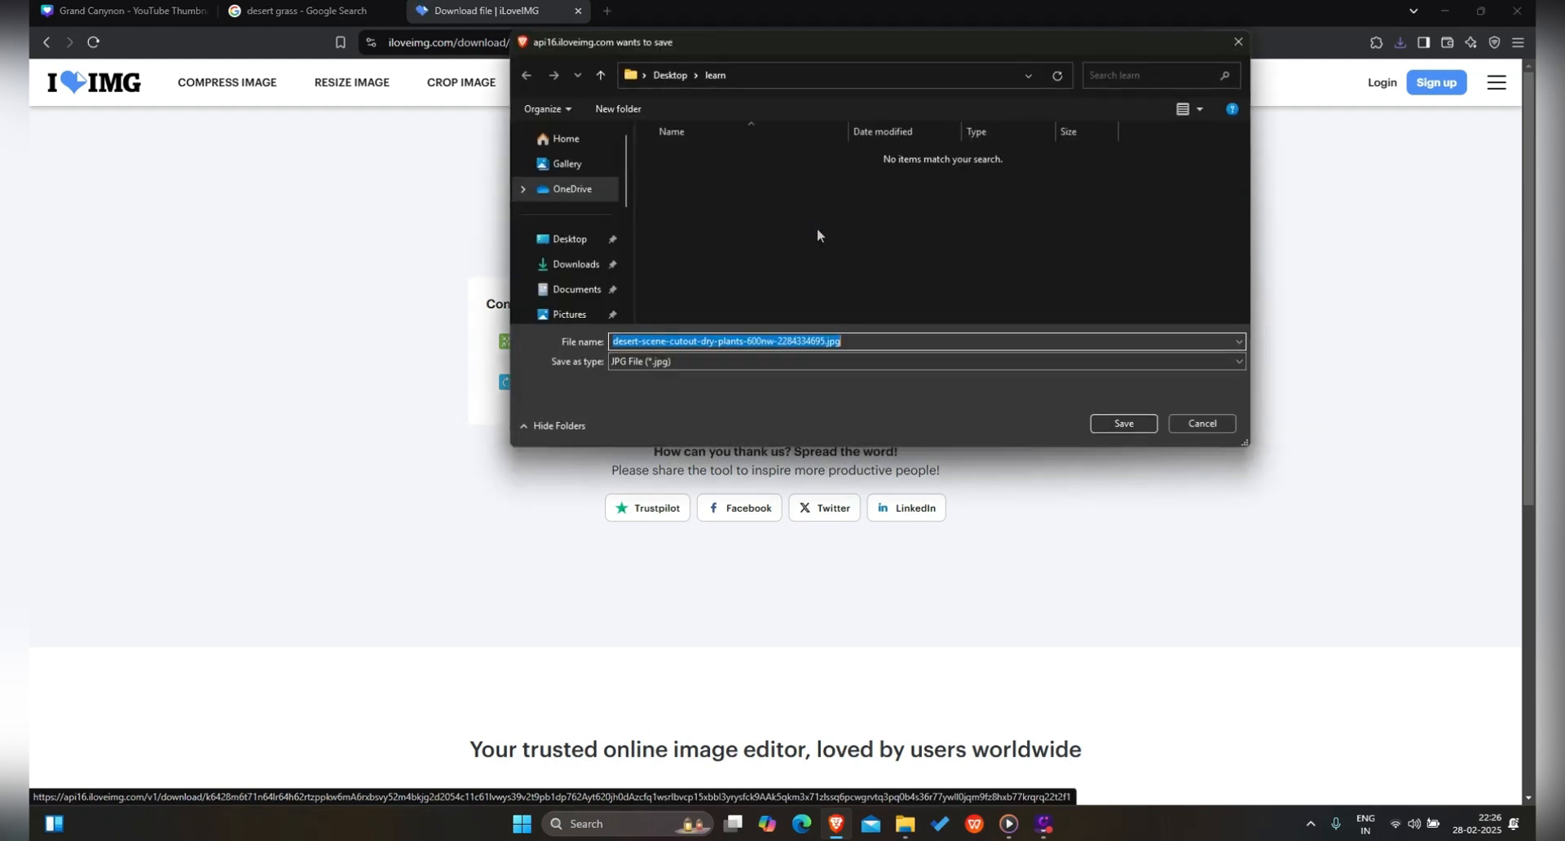
pyautogui.click(658, 79)
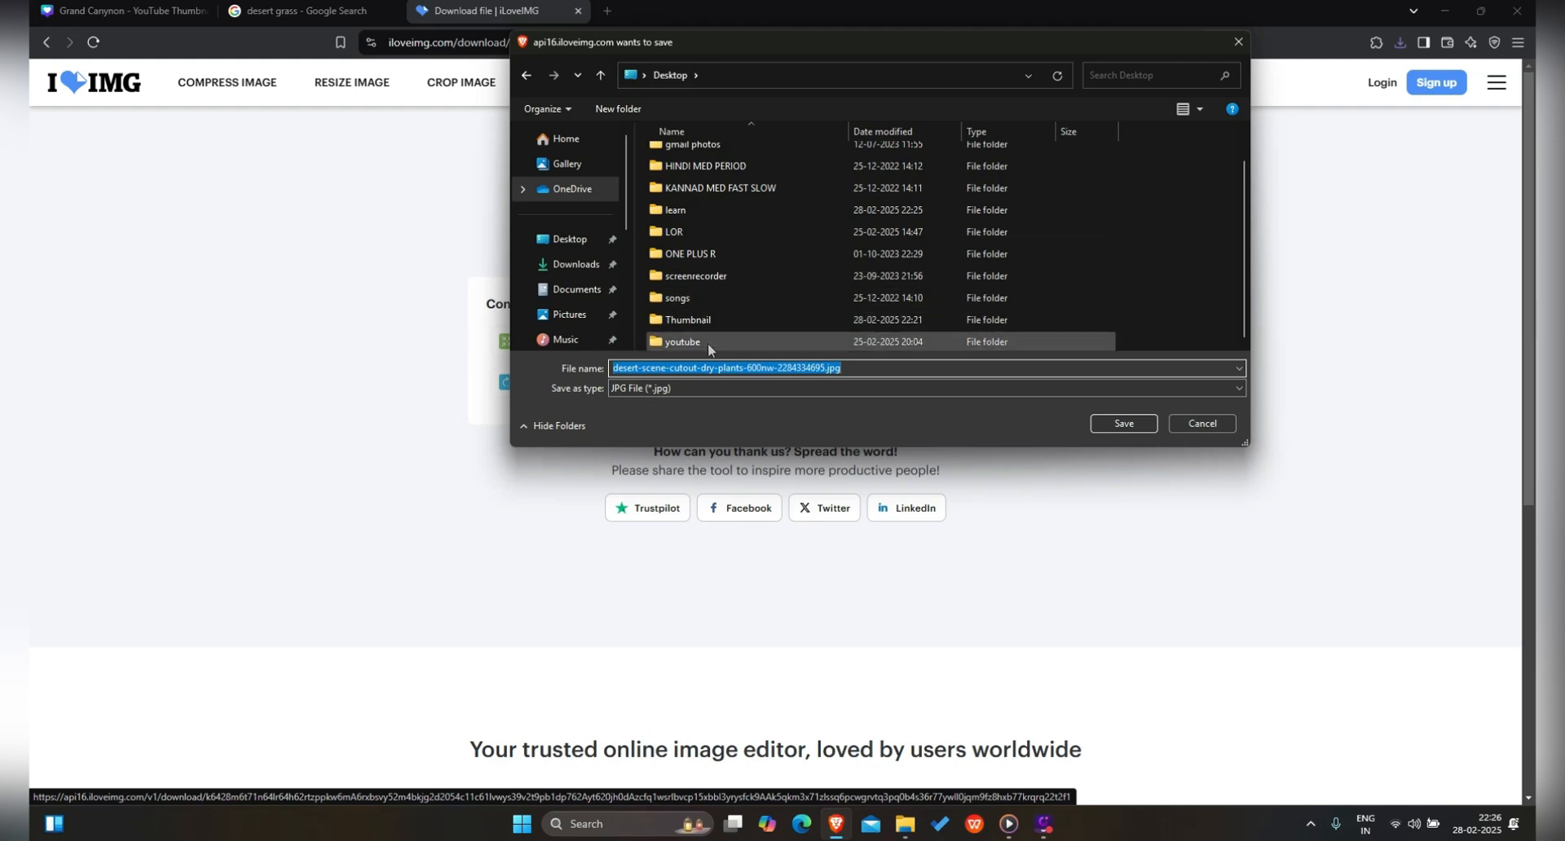
pyautogui.click(698, 321)
pyautogui.doubleClick(699, 320)
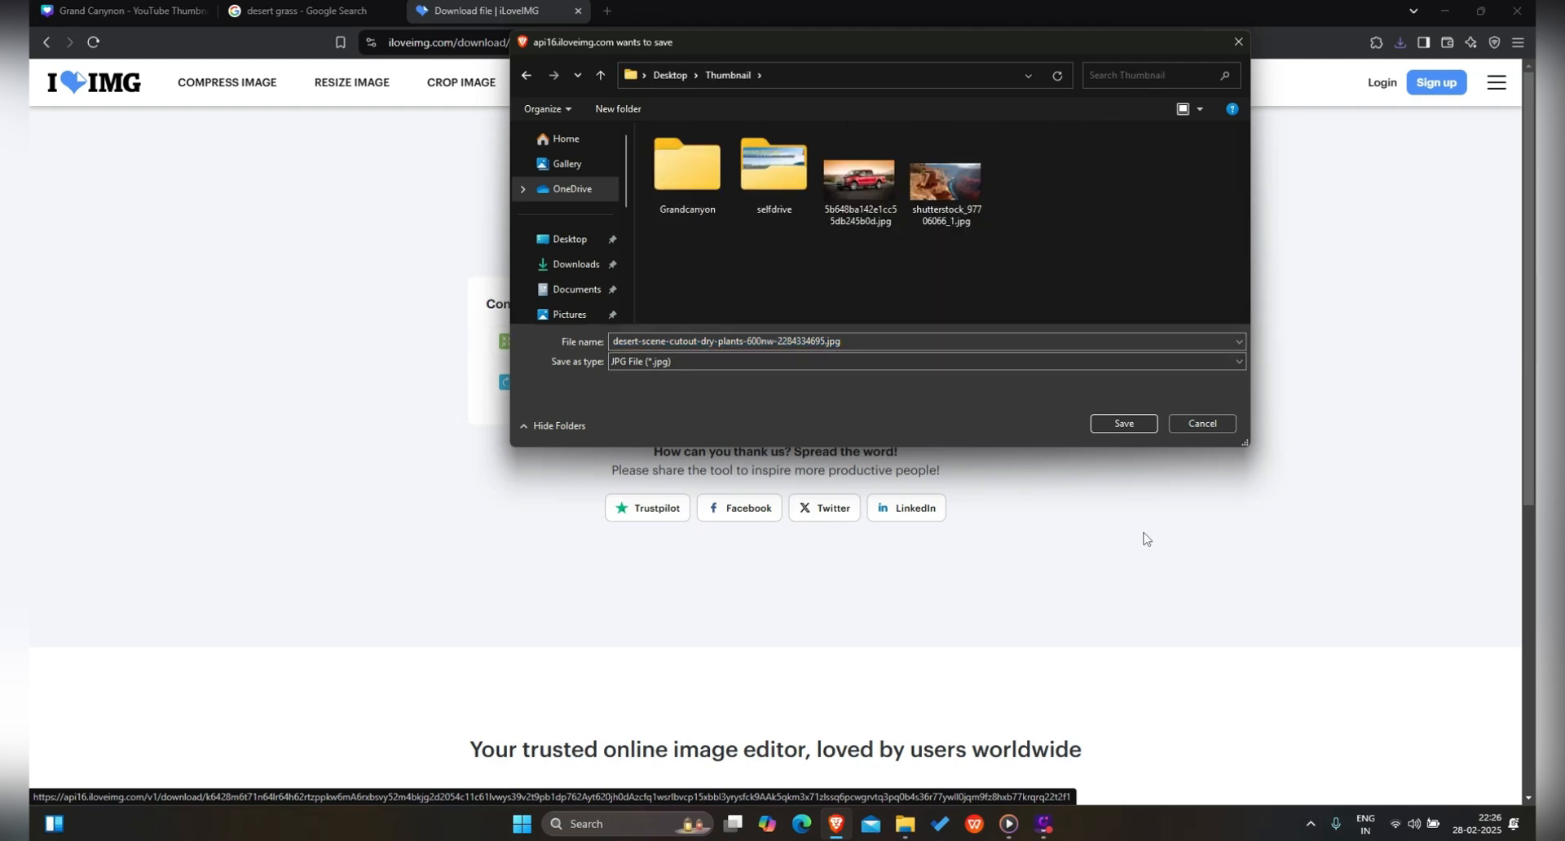
pyautogui.click(1119, 425)
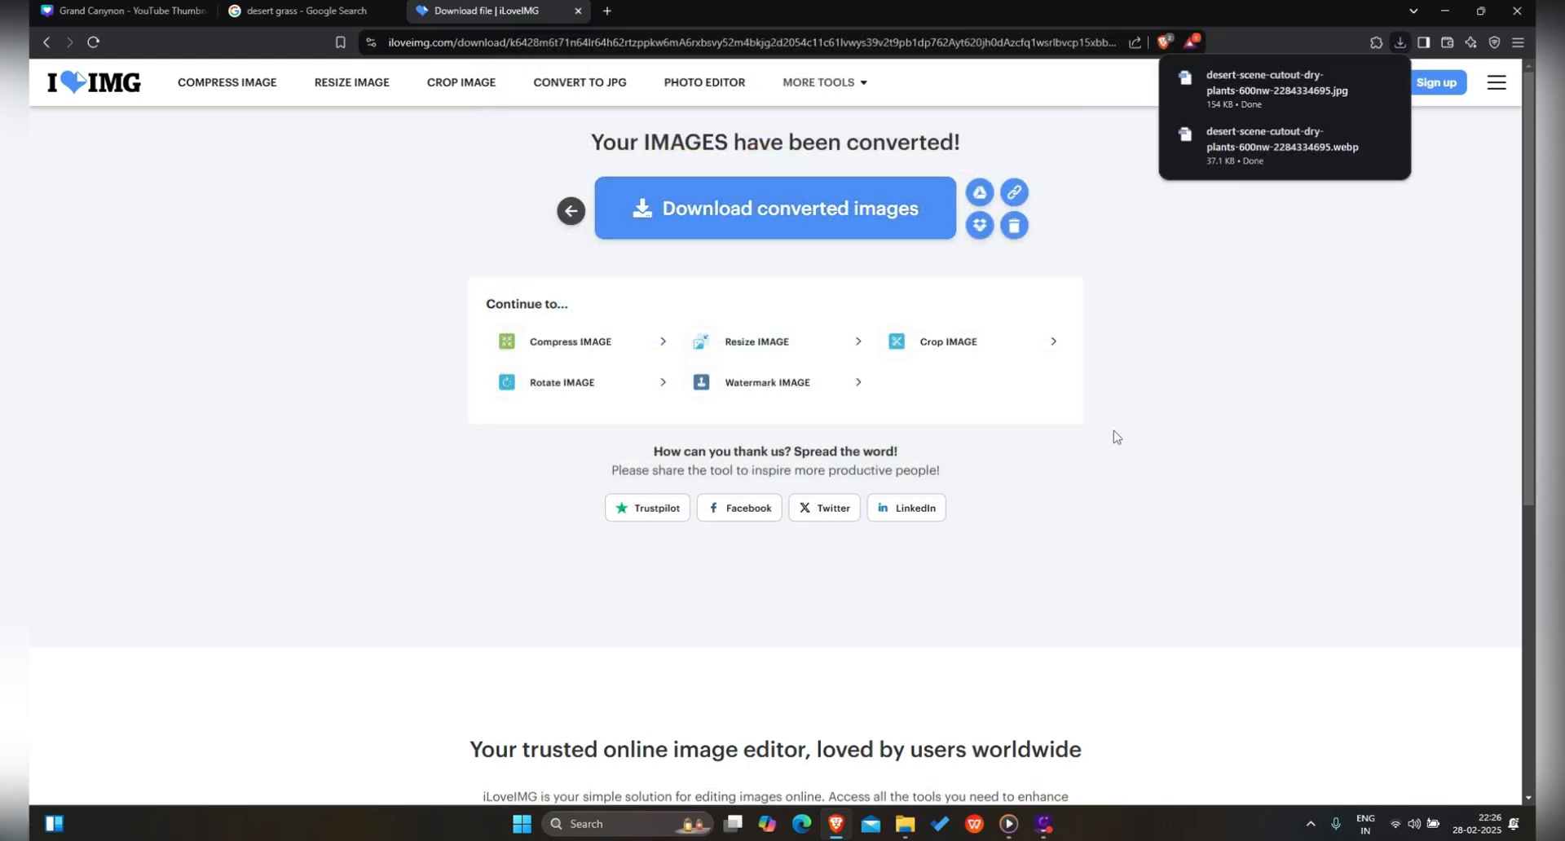
# Step: Search for remove bg in a new browser tab and open the remove.bg website
pyautogui.click(606, 10)
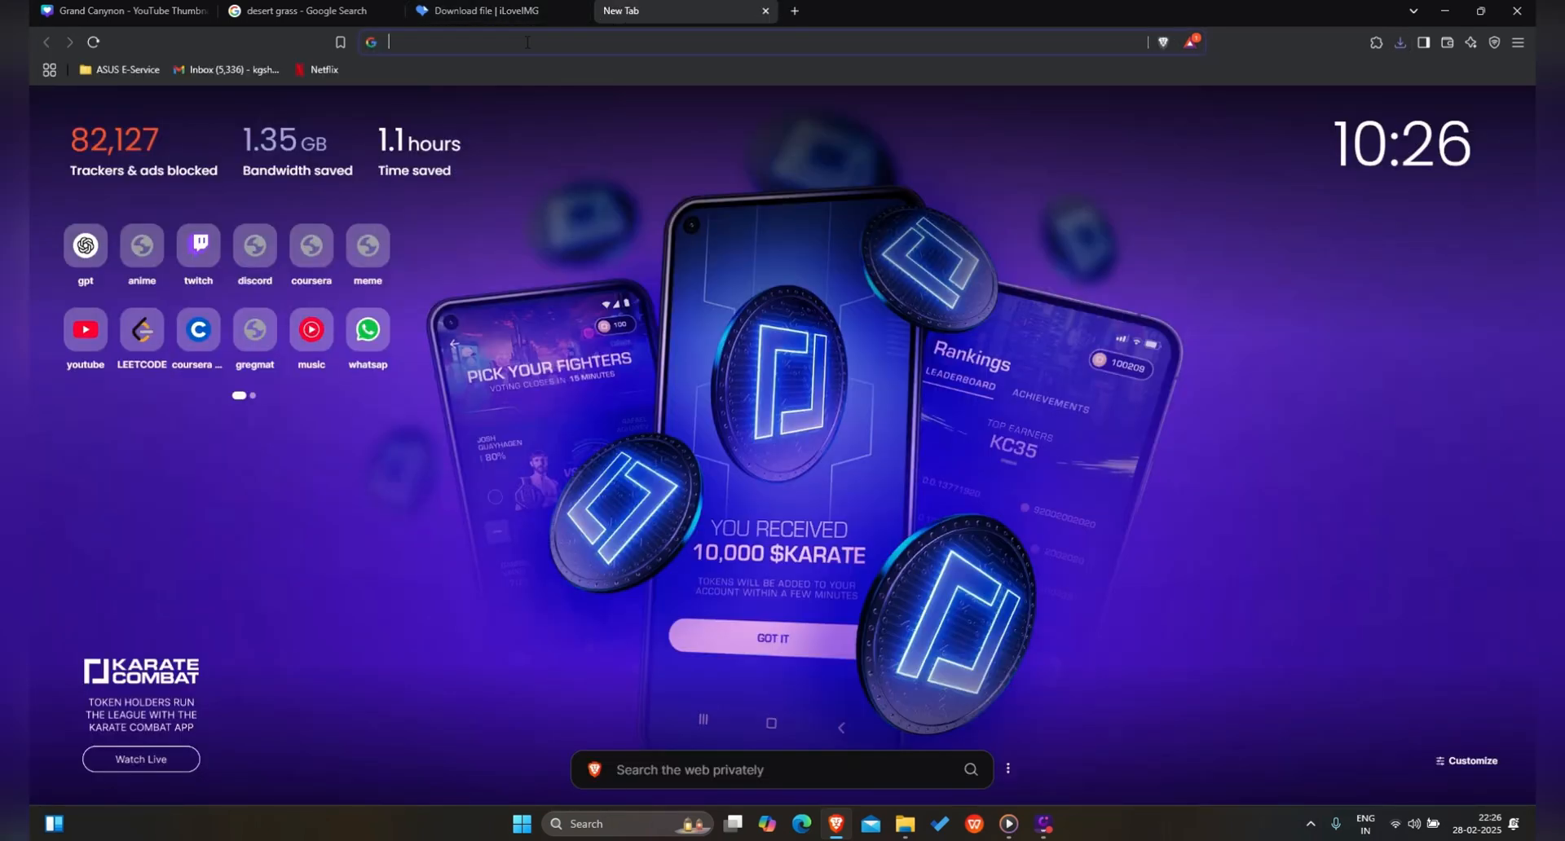
pyautogui.click(526, 42)
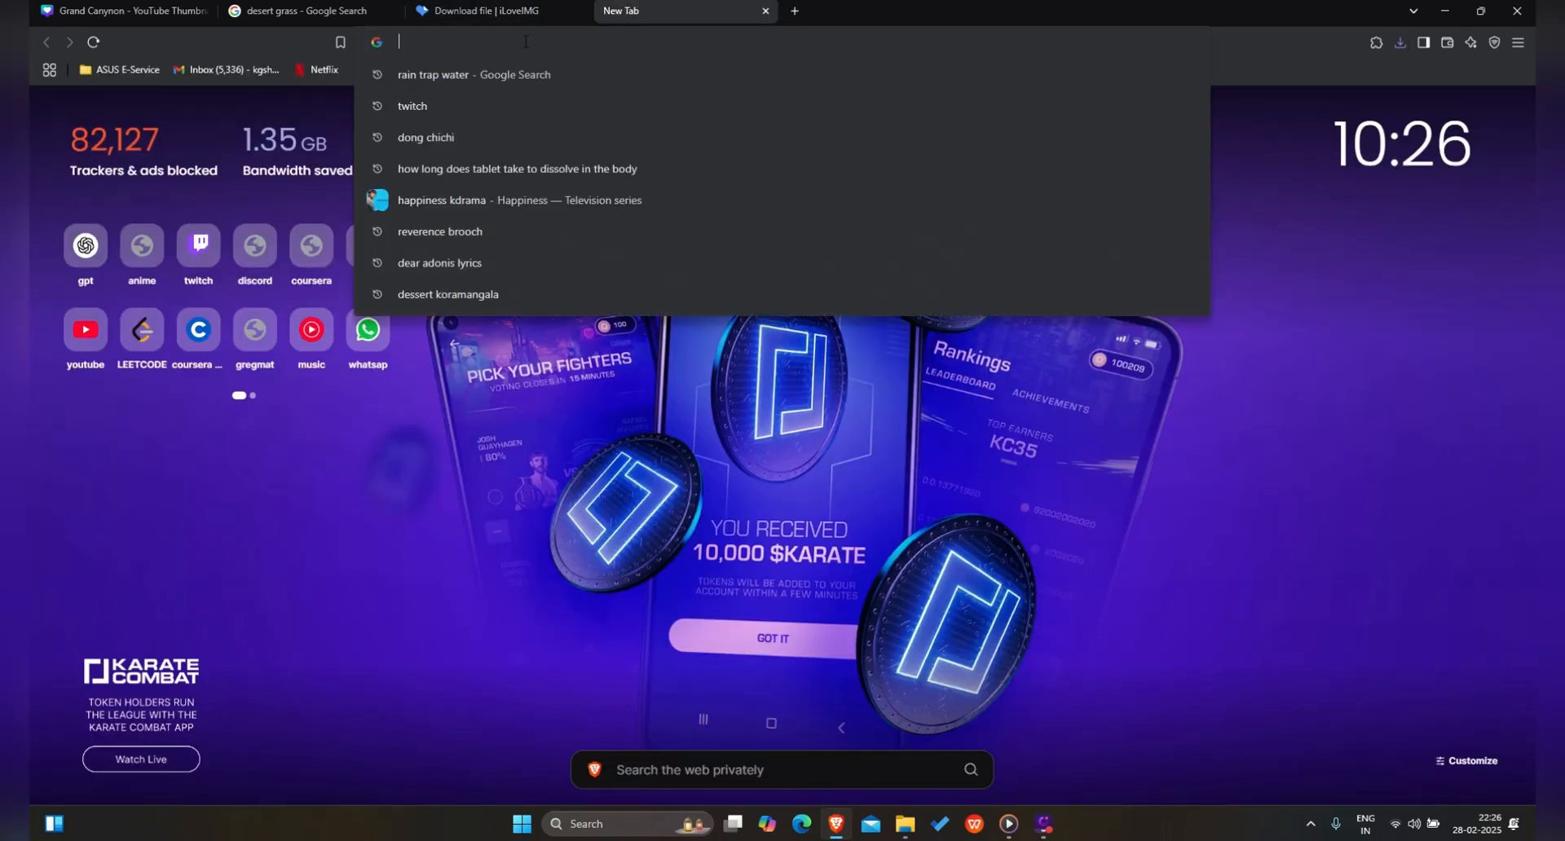
pyautogui.write('remo')
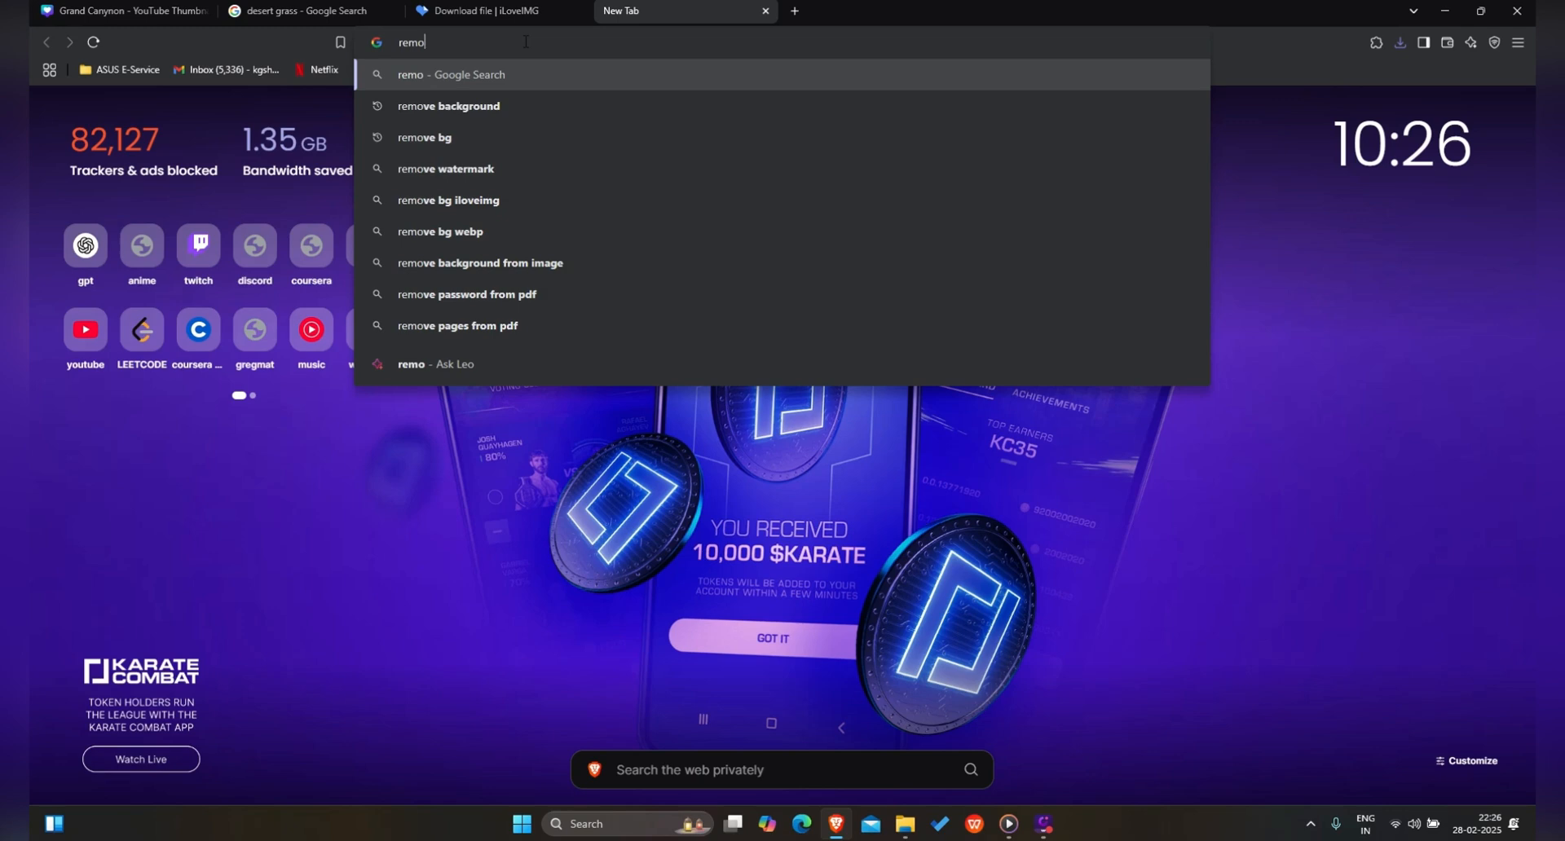
pyautogui.press('Down')
pyautogui.press('Down')
pyautogui.press('Return')
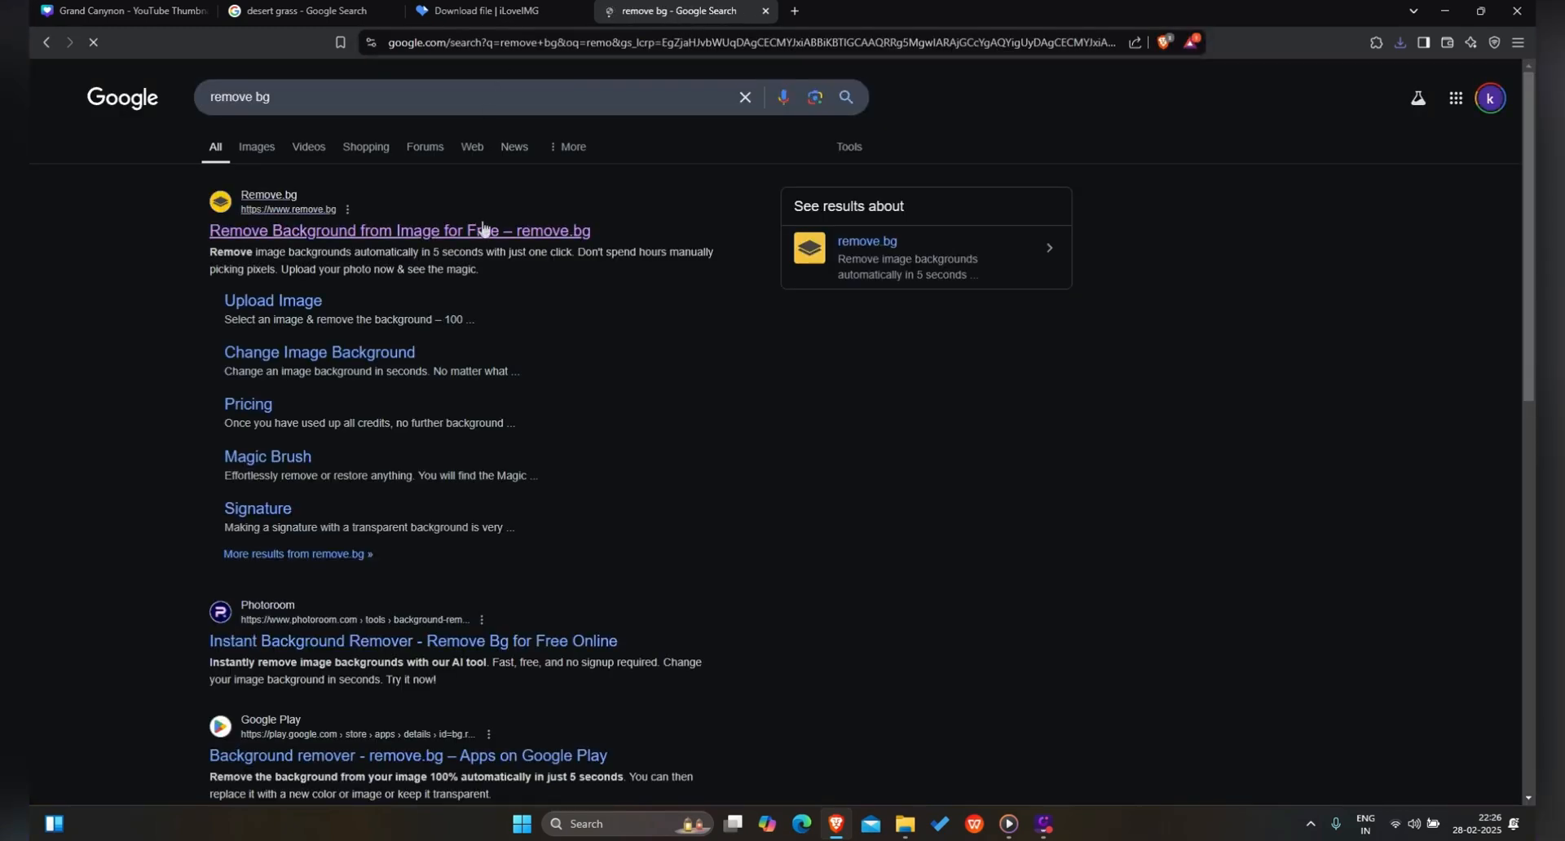
pyautogui.click(486, 232)
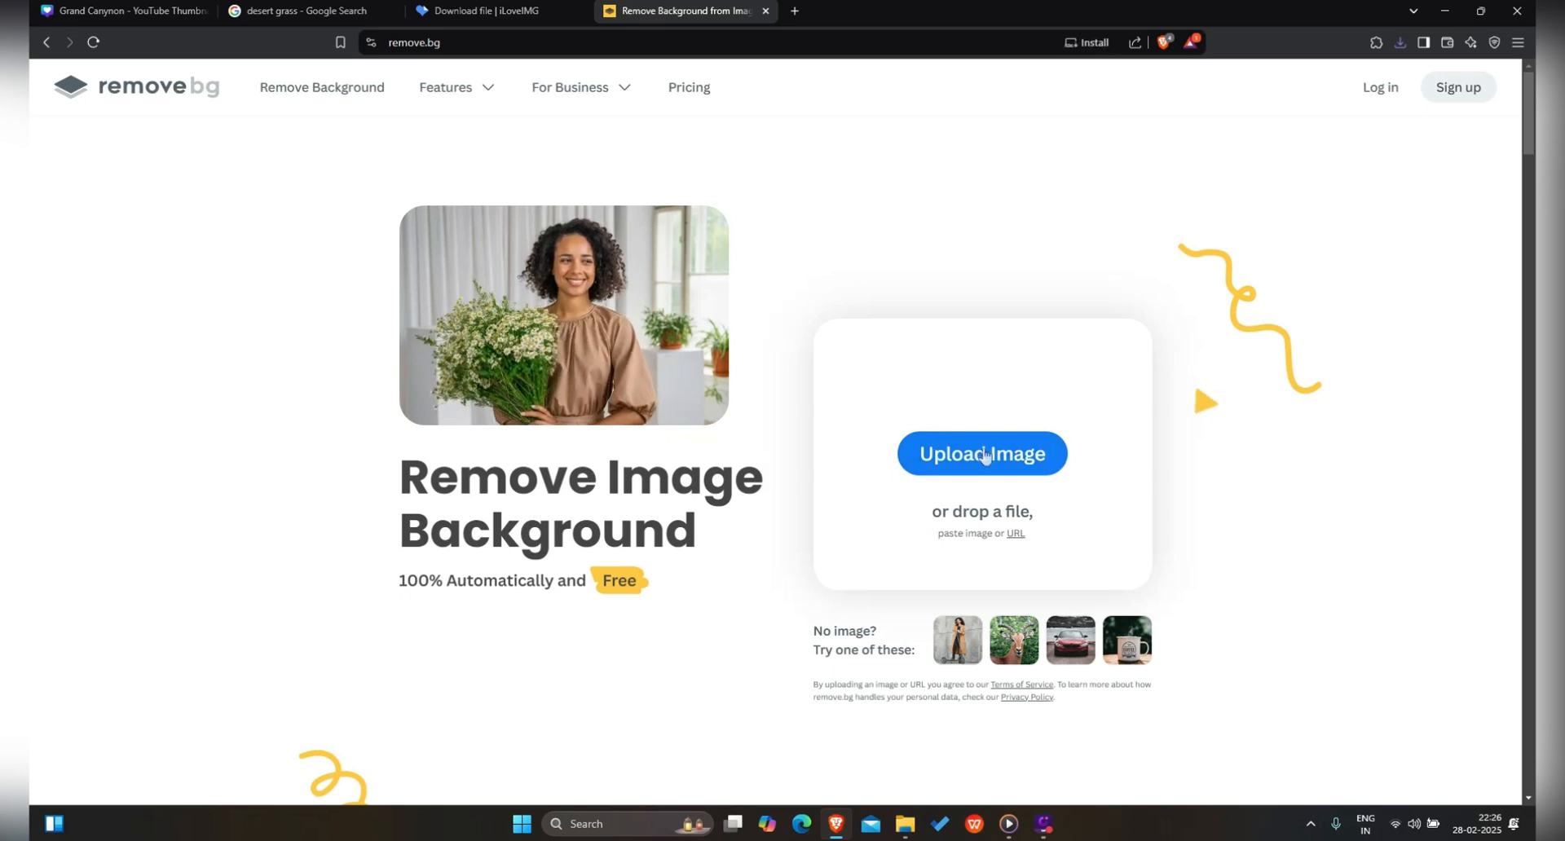
# Step: Remove the background from desert-scene-cutout-dry-plants-600nw-2284334695.jpg, uploaded from the Thumbnail folder
pyautogui.click(984, 456)
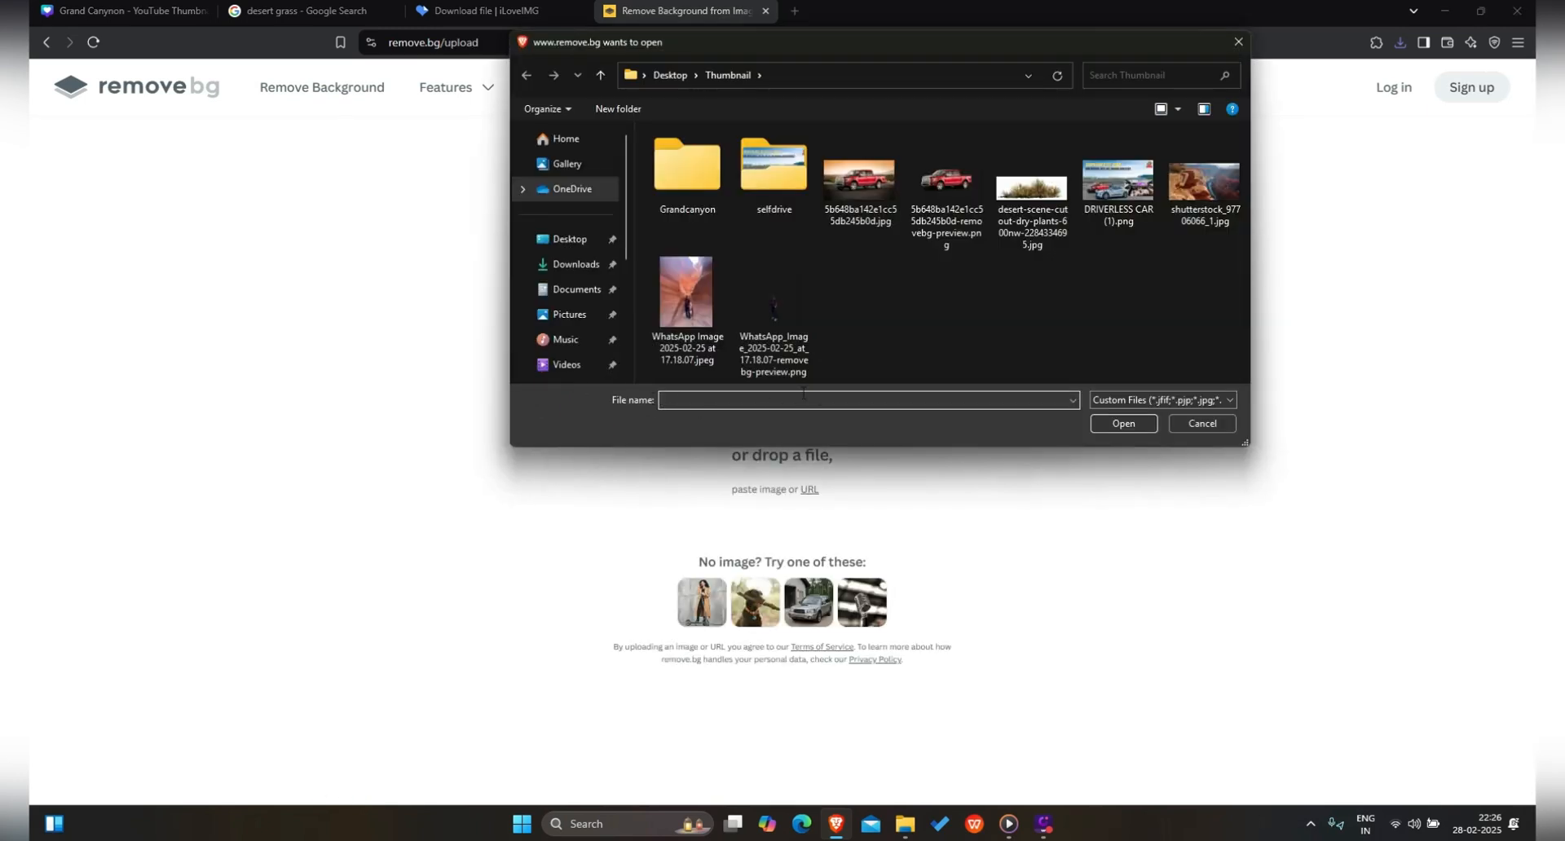
pyautogui.click(1043, 249)
pyautogui.click(1117, 424)
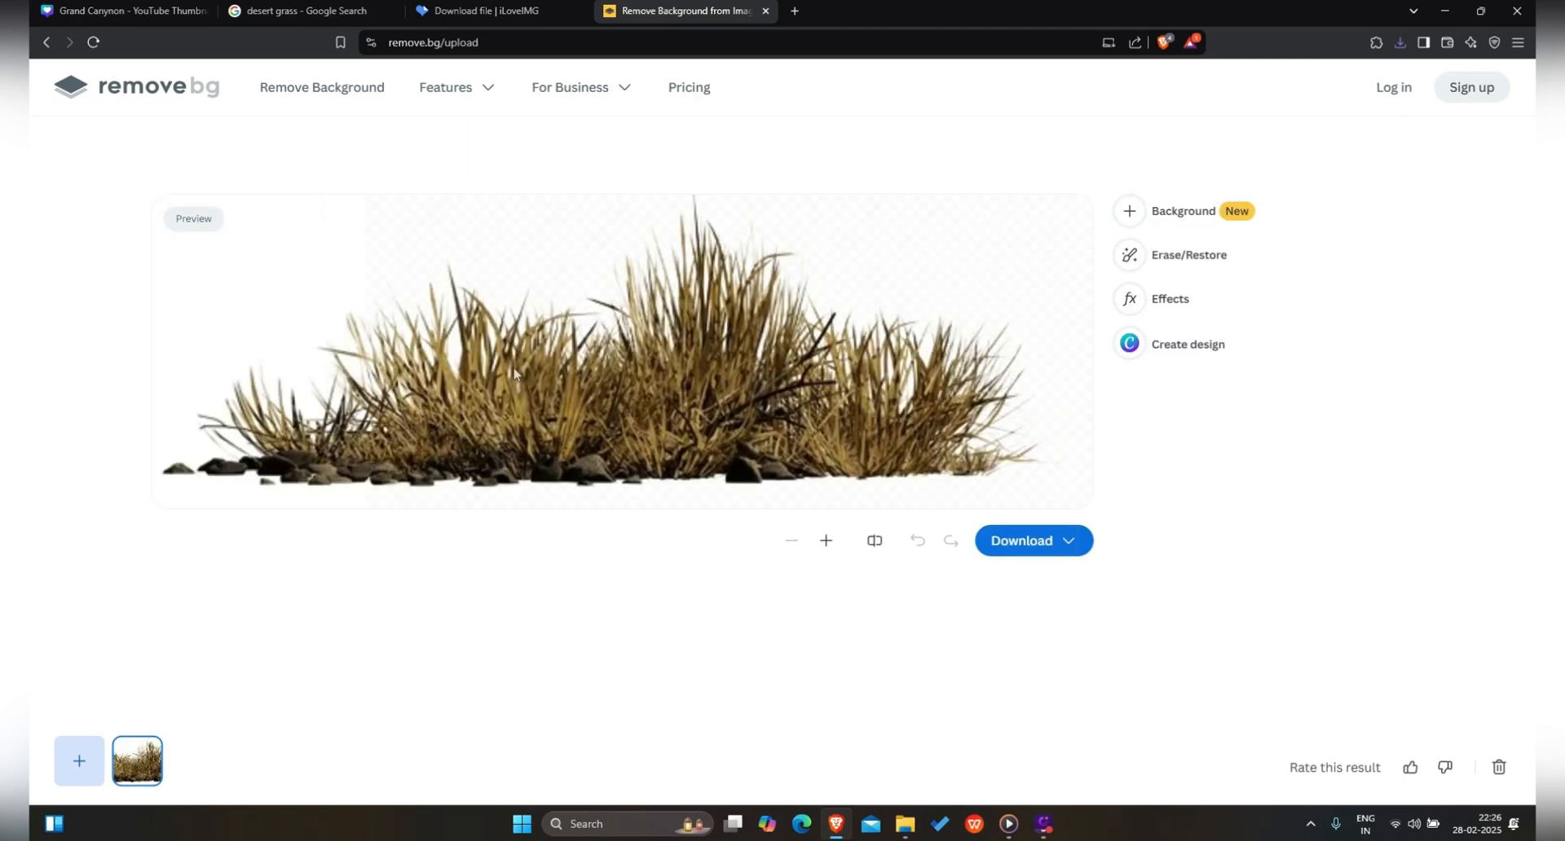
pyautogui.click(1011, 542)
pyautogui.click(1046, 439)
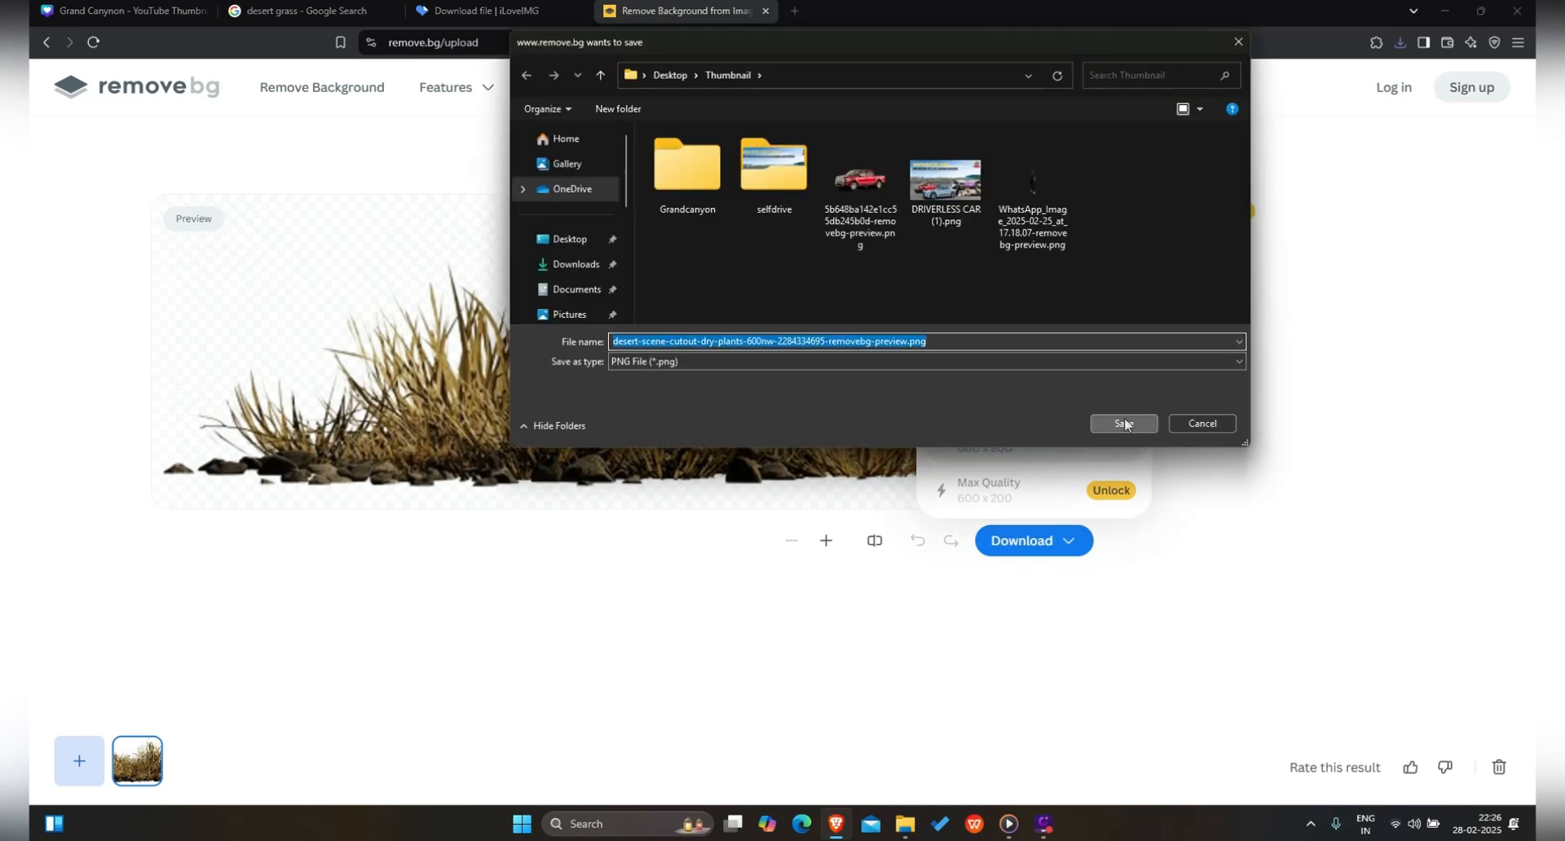
pyautogui.click(1125, 424)
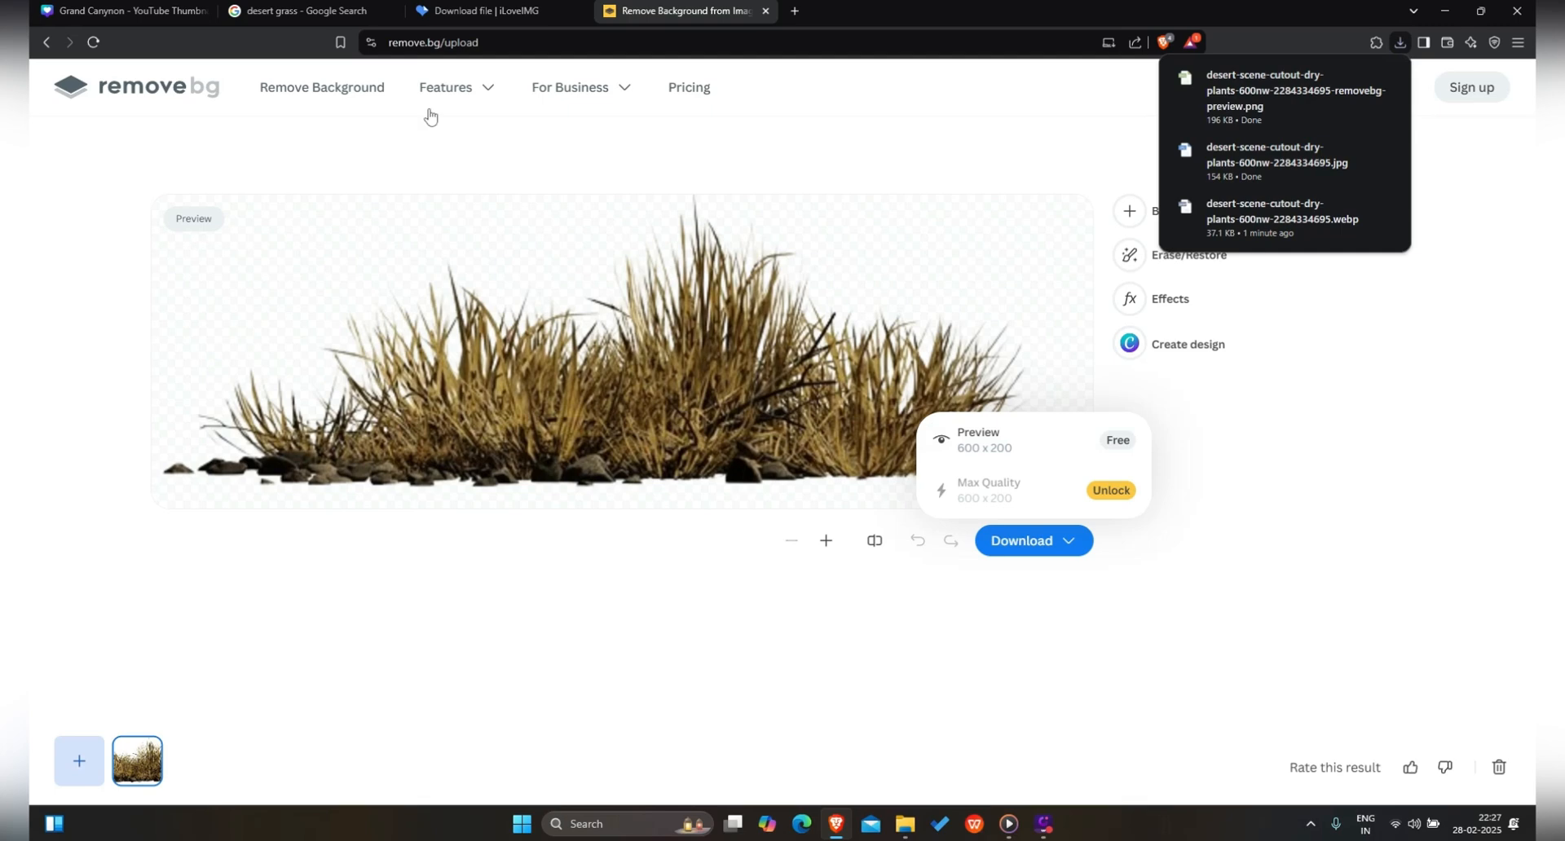
# Step: Switch back to the Grand Canynon design in Canva, close the recent designs sidebar and show the uploaded images
pyautogui.click(83, 15)
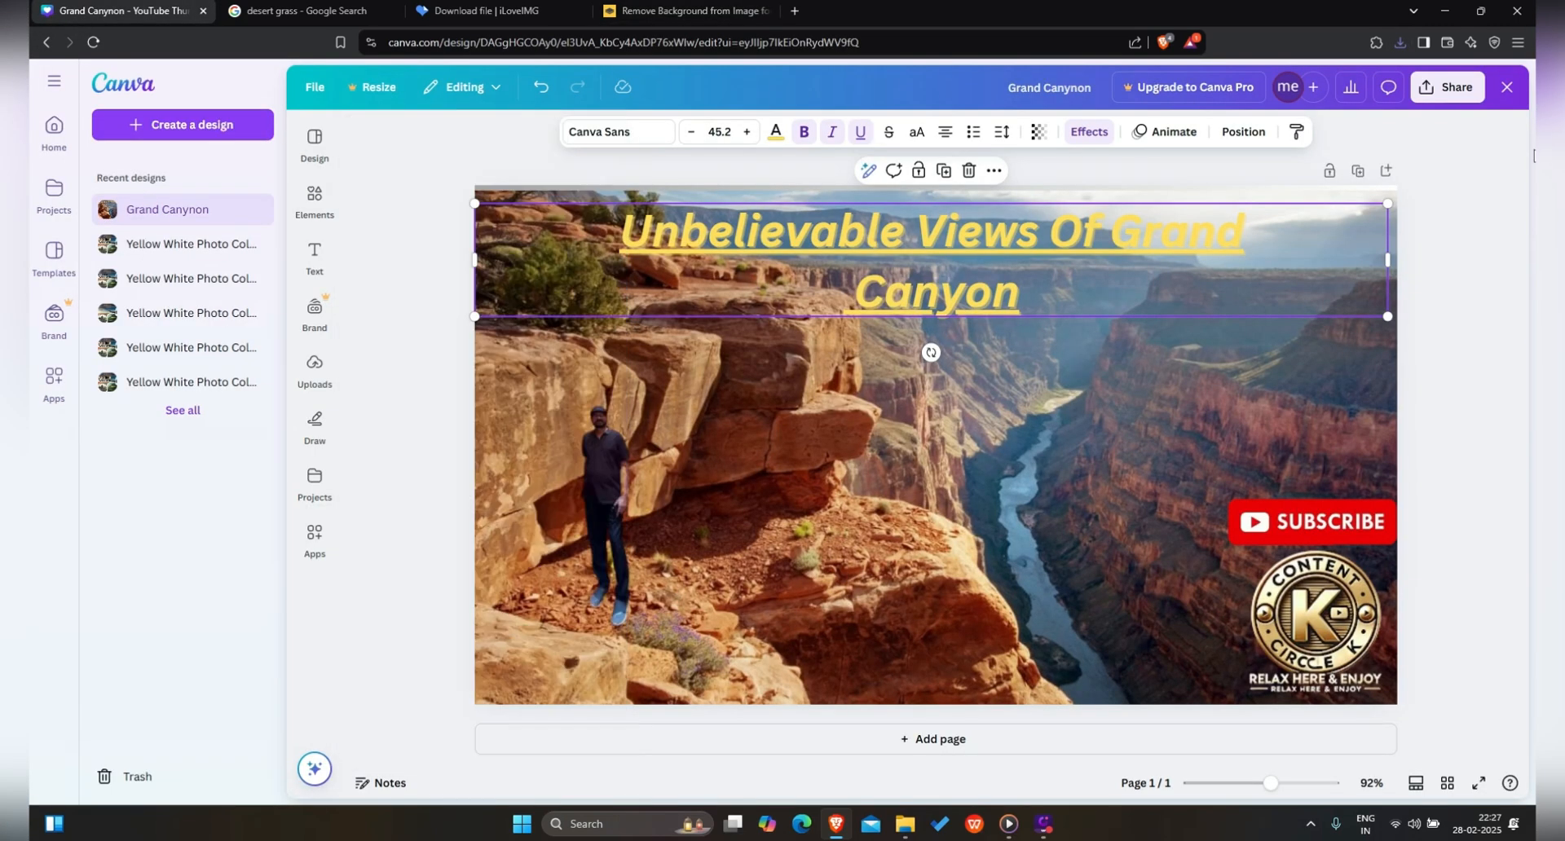
pyautogui.click(1506, 86)
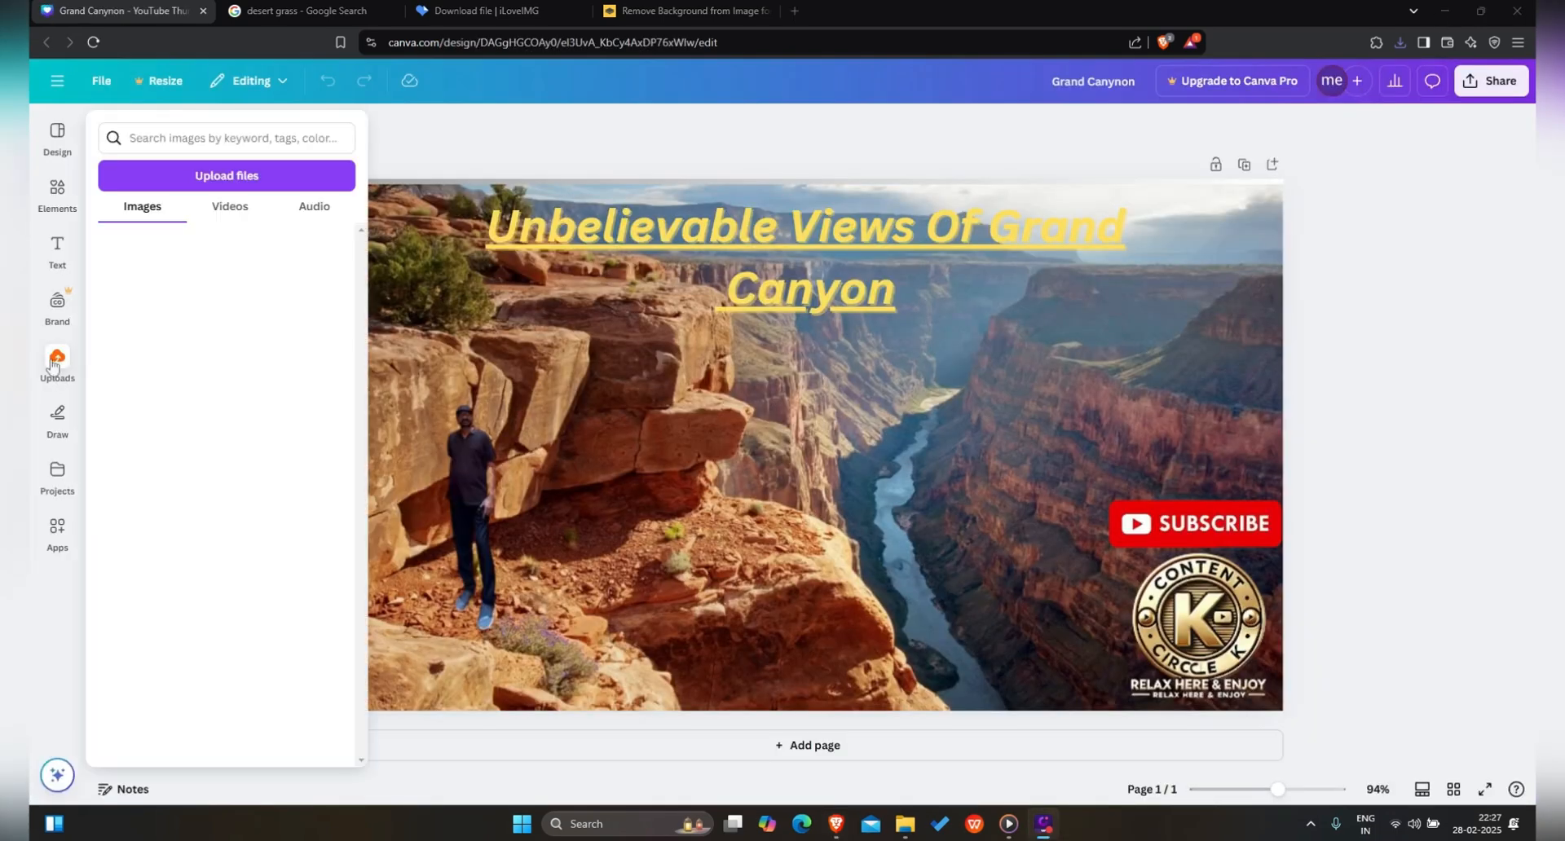
pyautogui.click(57, 245)
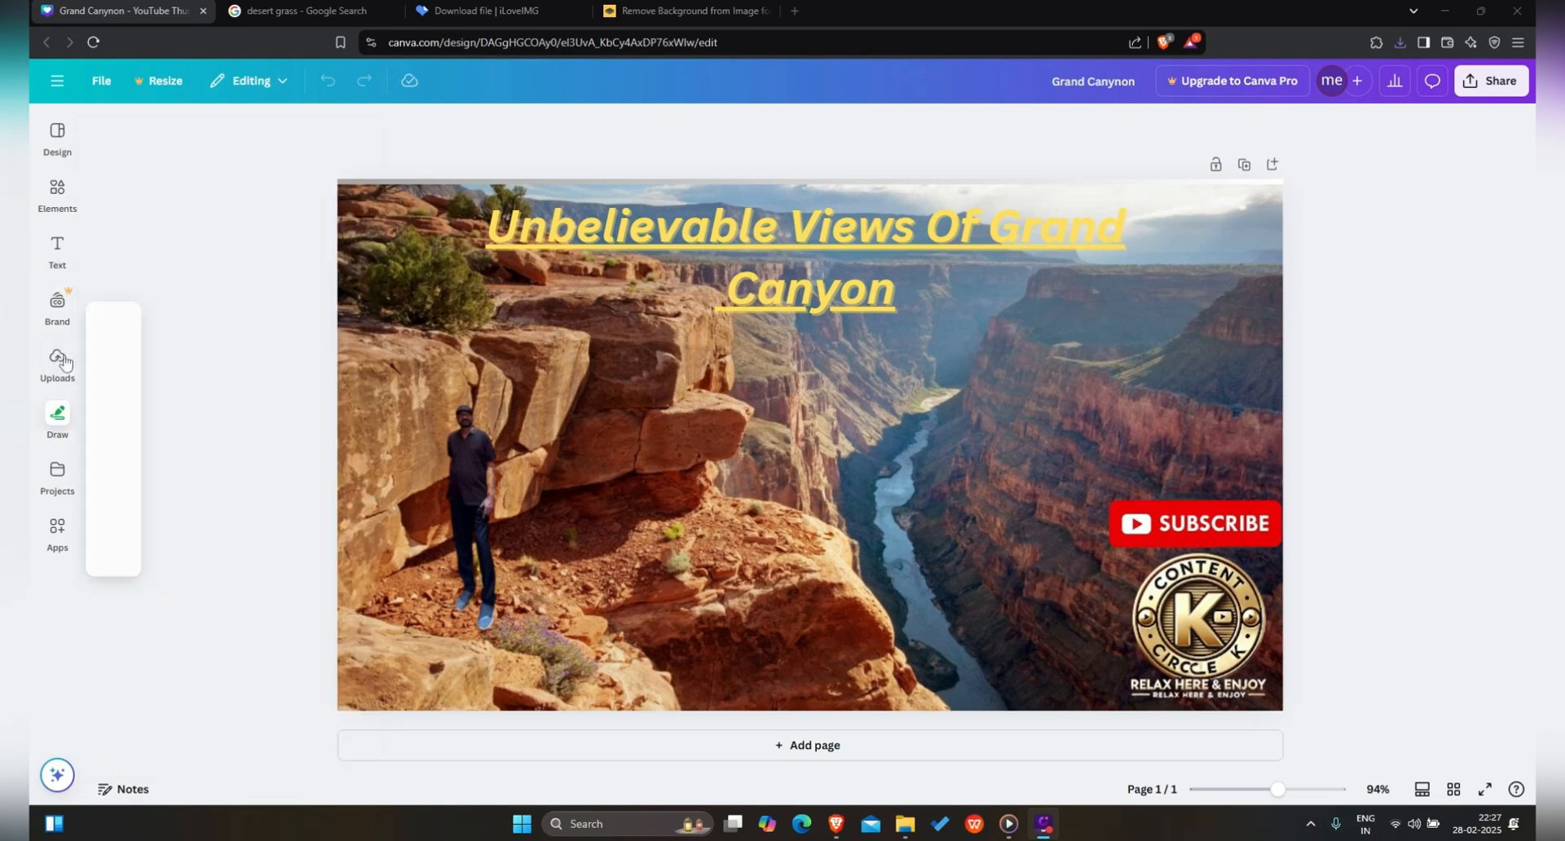
pyautogui.click(49, 355)
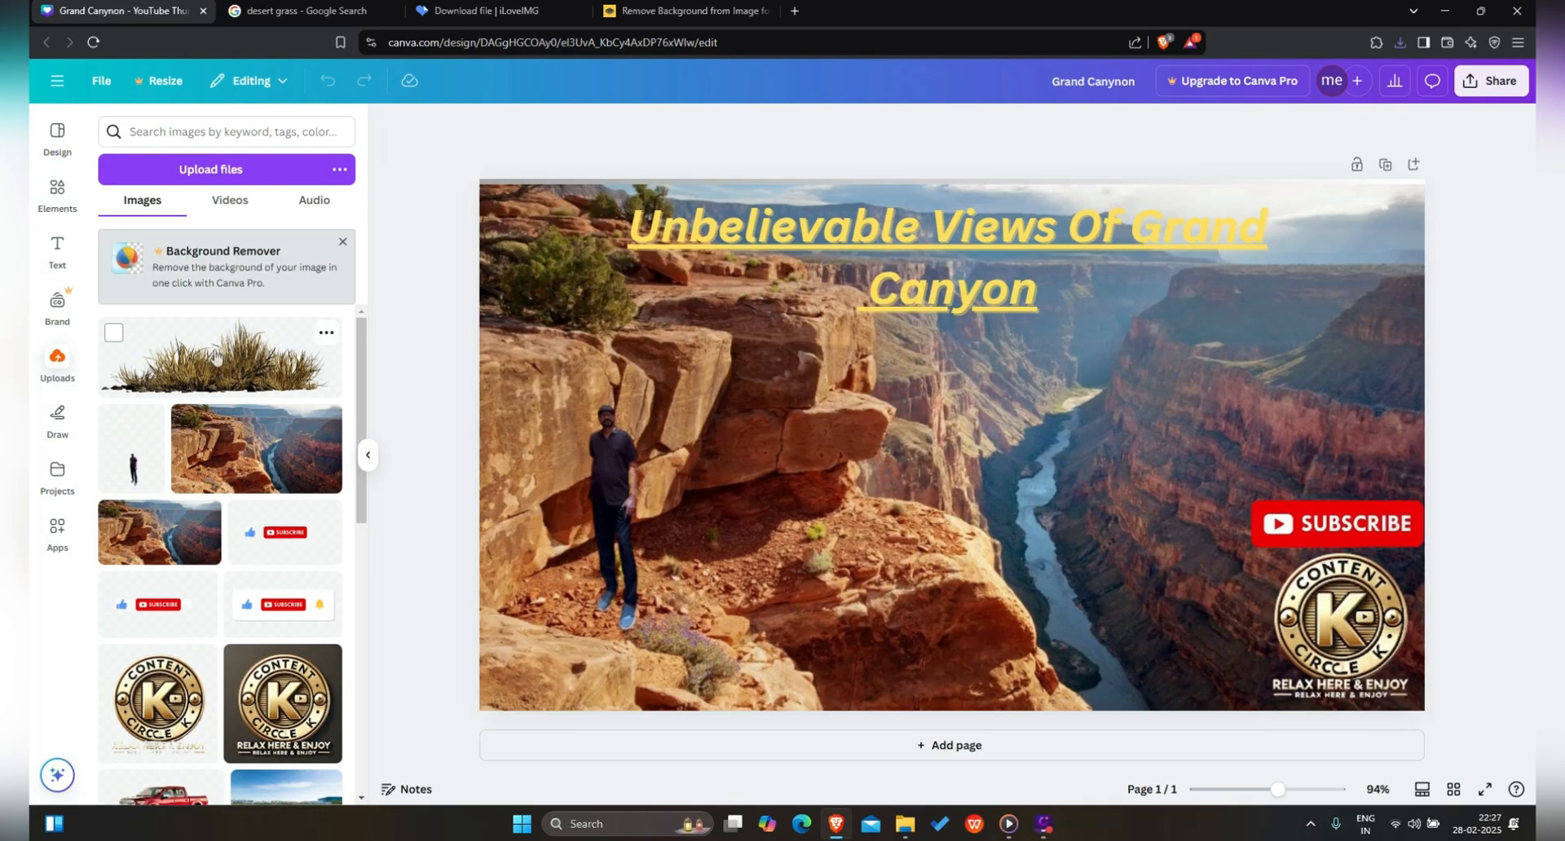
# Step: Add the uploaded grass cut-out to the thumbnail, shrink it and place it over the man's feet
pyautogui.click(217, 356)
pyautogui.moveTo(975, 444); pyautogui.dragTo(770, 566)
pyautogui.moveTo(1012, 478); pyautogui.dragTo(706, 544)
pyautogui.moveTo(618, 621); pyautogui.dragTo(657, 591)
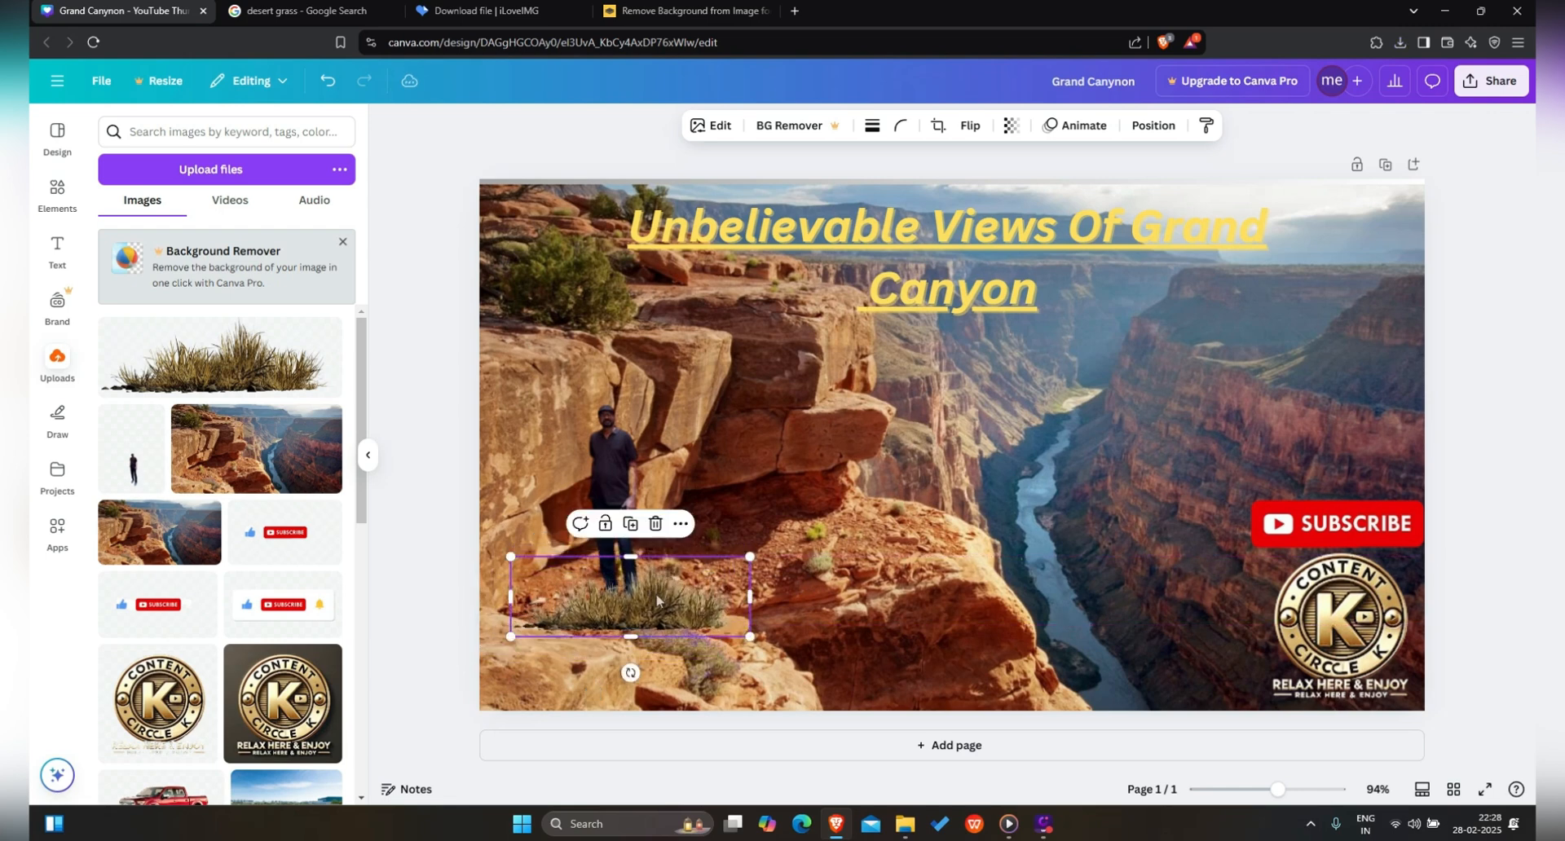
# Step: Resize the grass cut-out to about 286 by 96 px and nudge it to cover the man's shoes
pyautogui.click(975, 576)
pyautogui.click(605, 619)
pyautogui.moveTo(510, 636); pyautogui.dragTo(533, 628)
pyautogui.moveTo(622, 601); pyautogui.dragTo(619, 600)
pyautogui.click(780, 620)
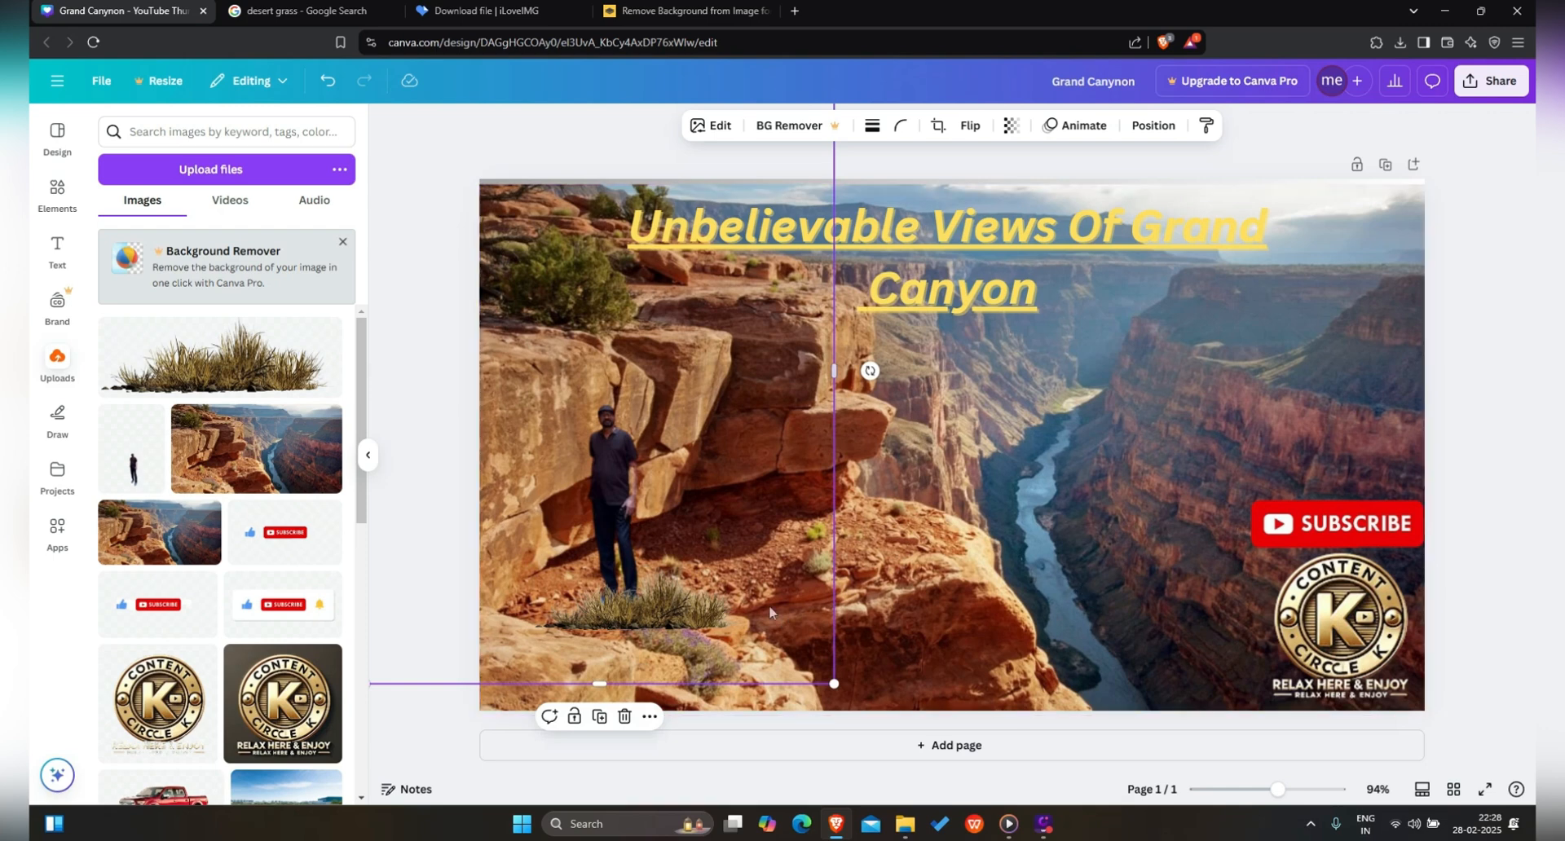
pyautogui.click(697, 620)
pyautogui.moveTo(747, 563); pyautogui.dragTo(743, 565)
pyautogui.click(600, 439)
pyautogui.click(658, 592)
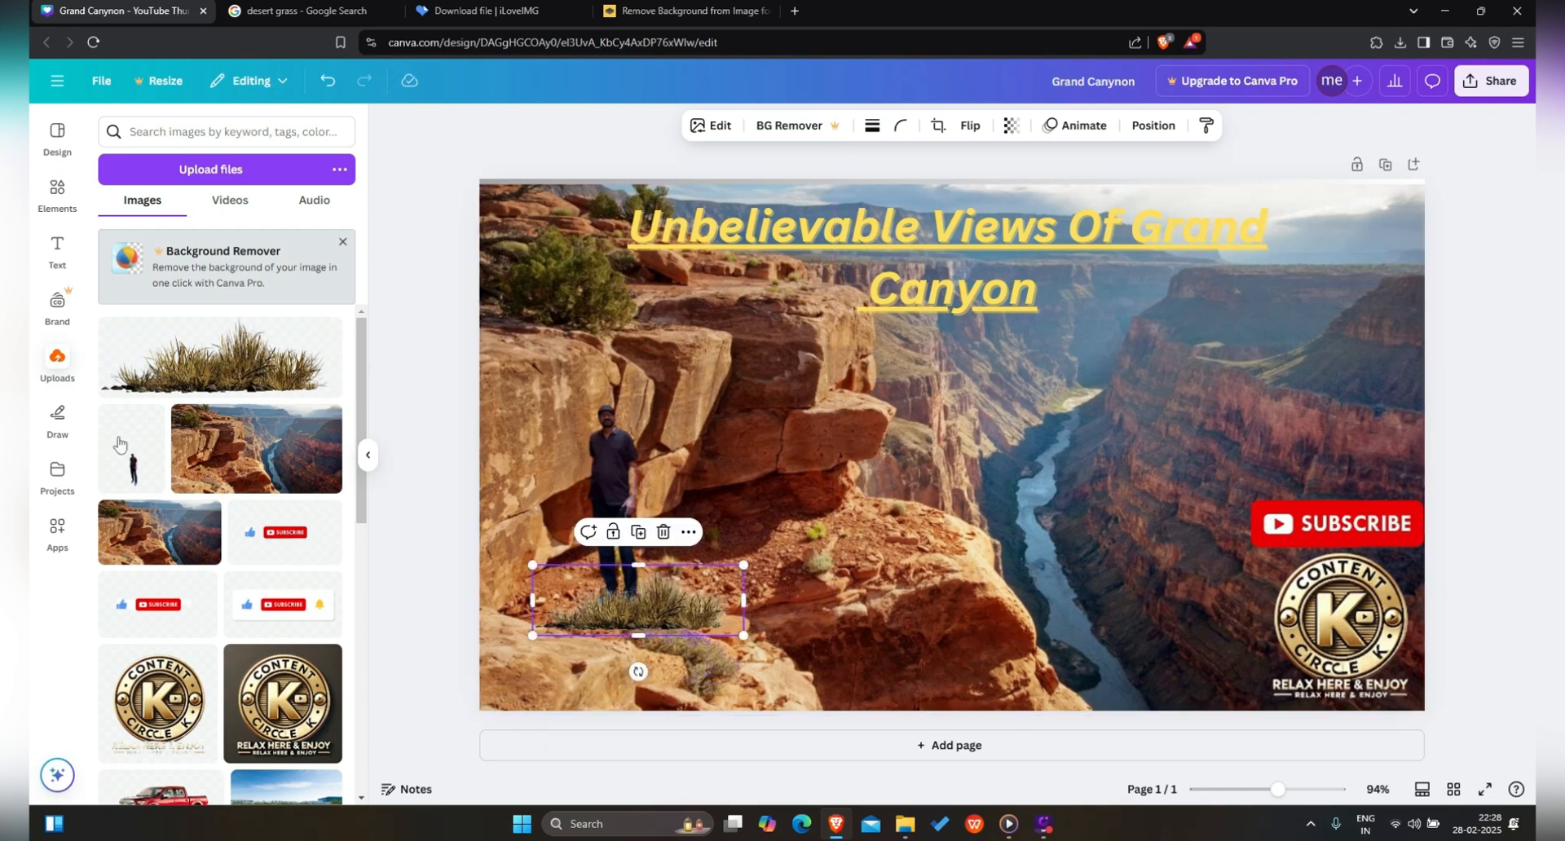
# Step: Send the grass one layer backward behind the man, and bring it forward again in front of him
pyautogui.click(1153, 129)
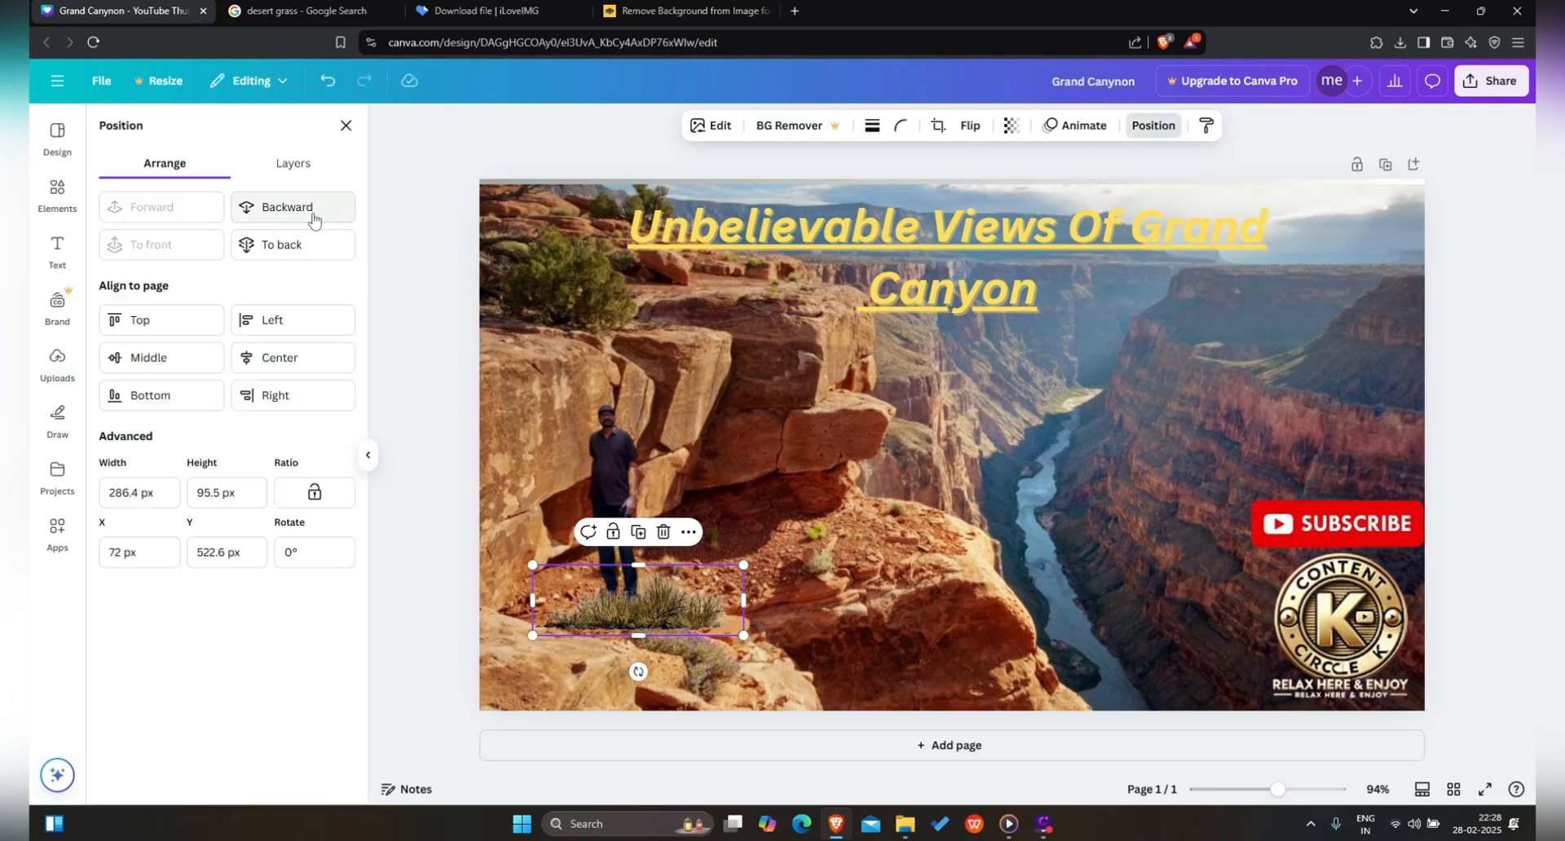
pyautogui.click(273, 210)
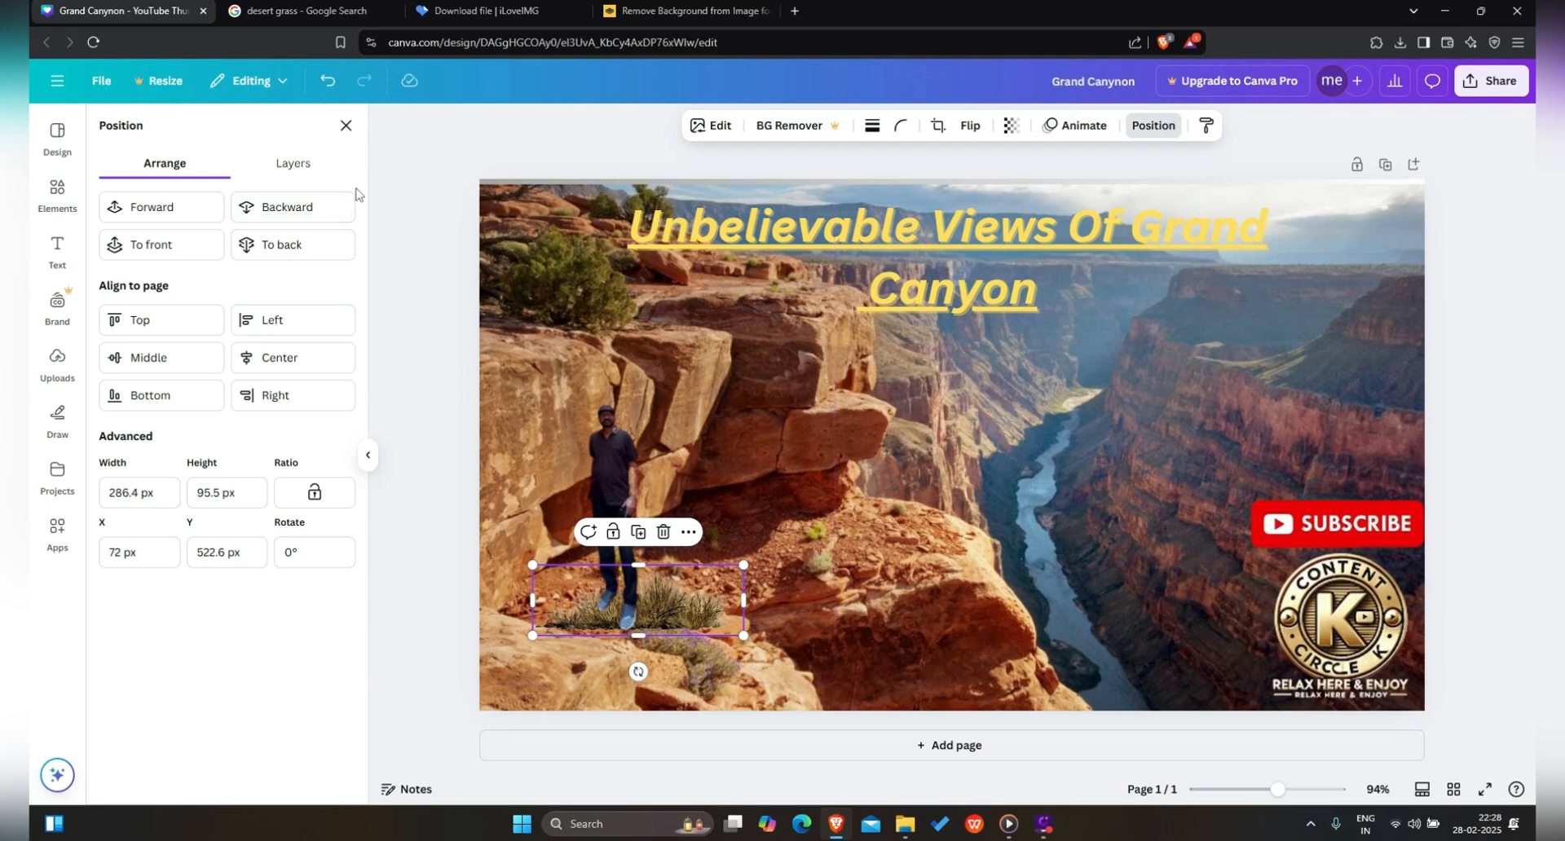
pyautogui.click(198, 208)
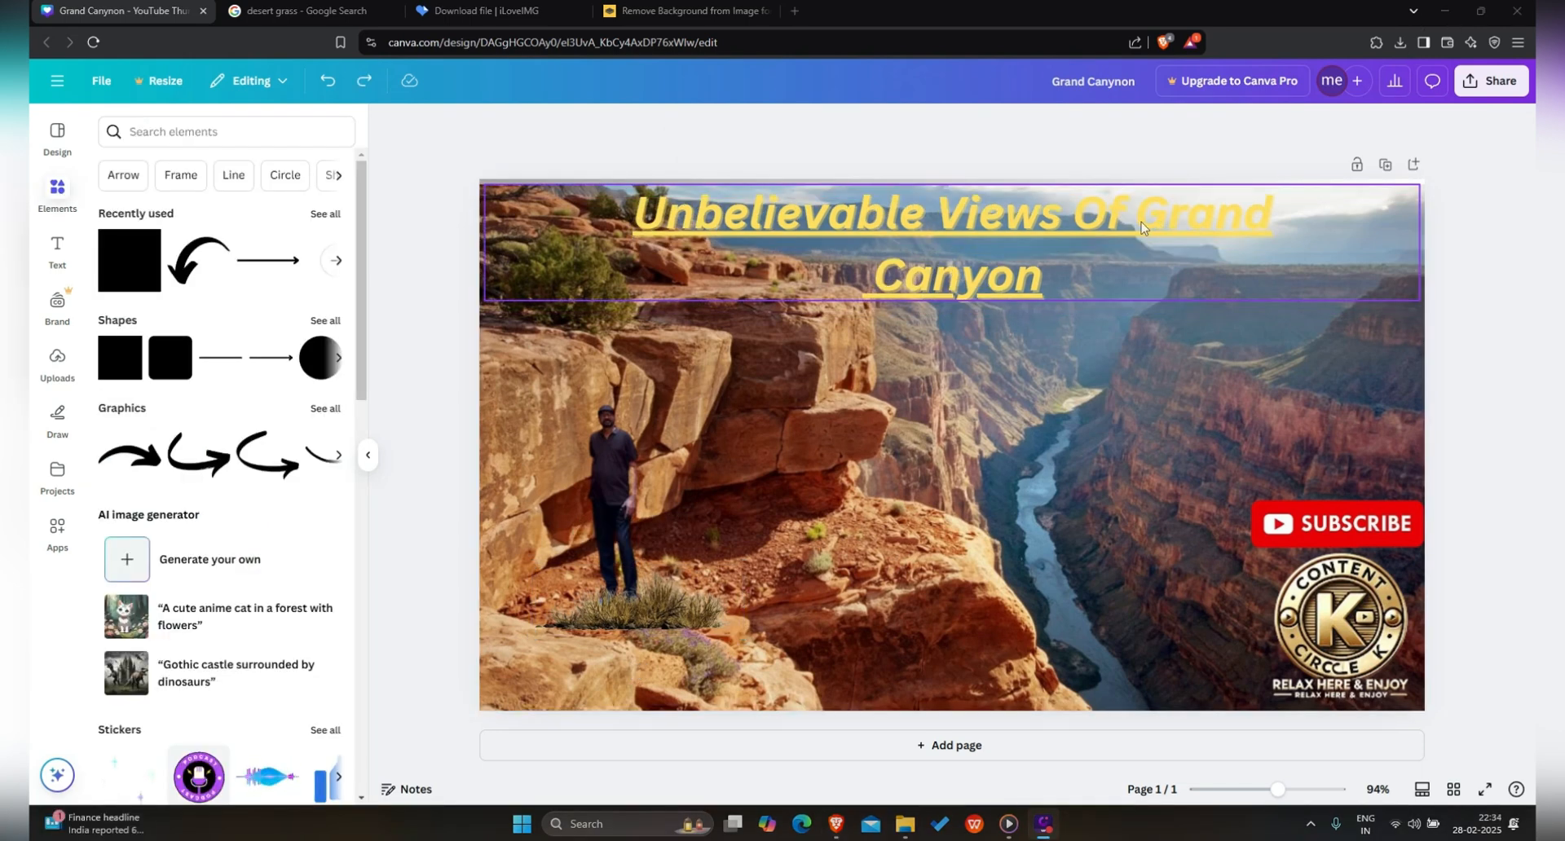
# Step: Add the recently used square shape and stretch it into a wide banner behind the two-line title
pyautogui.click(1113, 251)
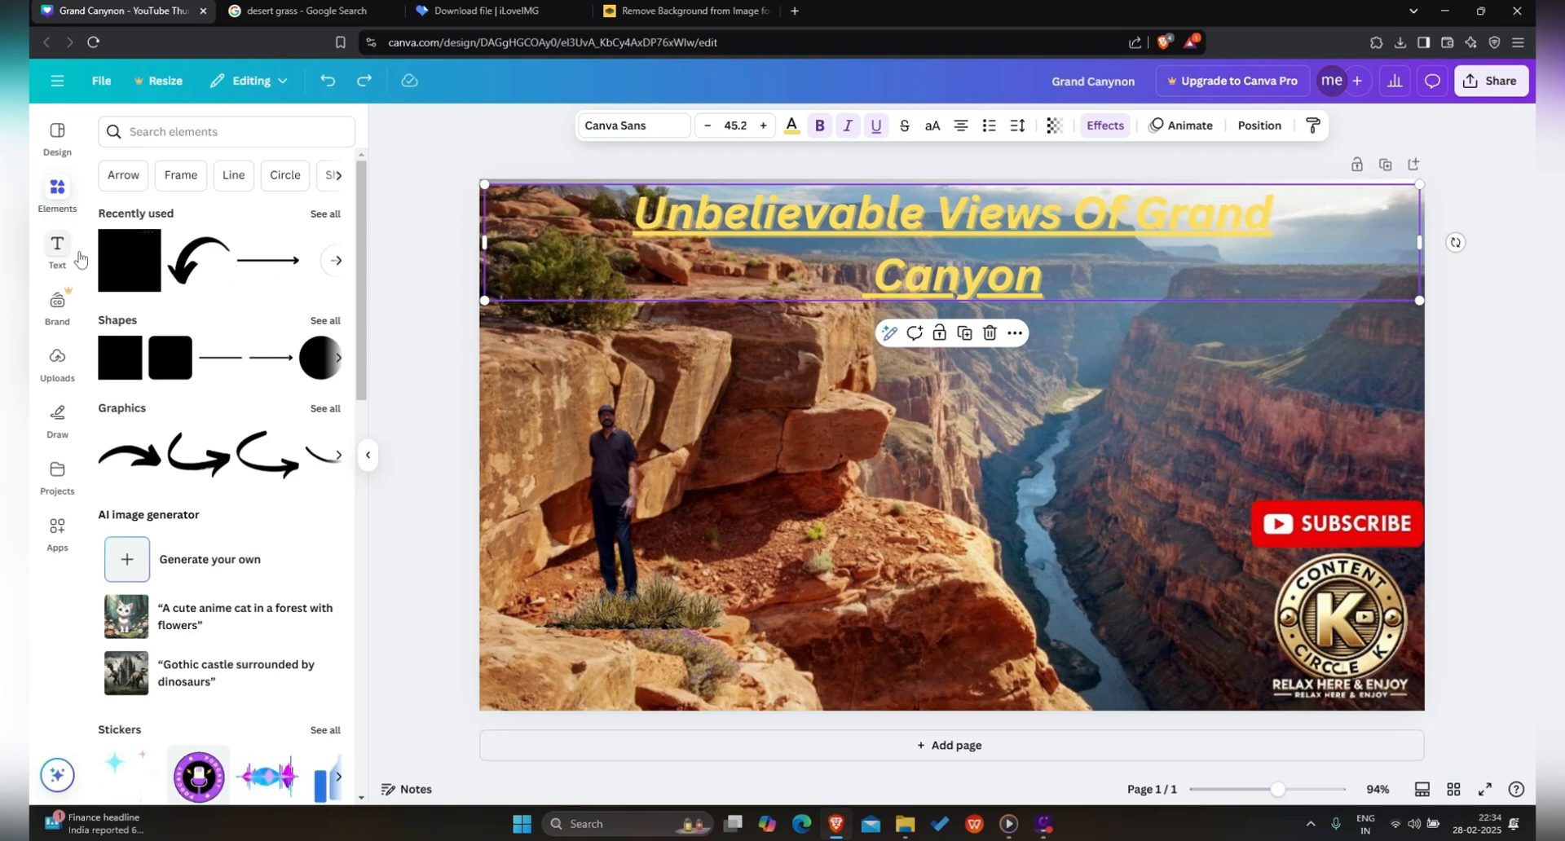
pyautogui.click(138, 267)
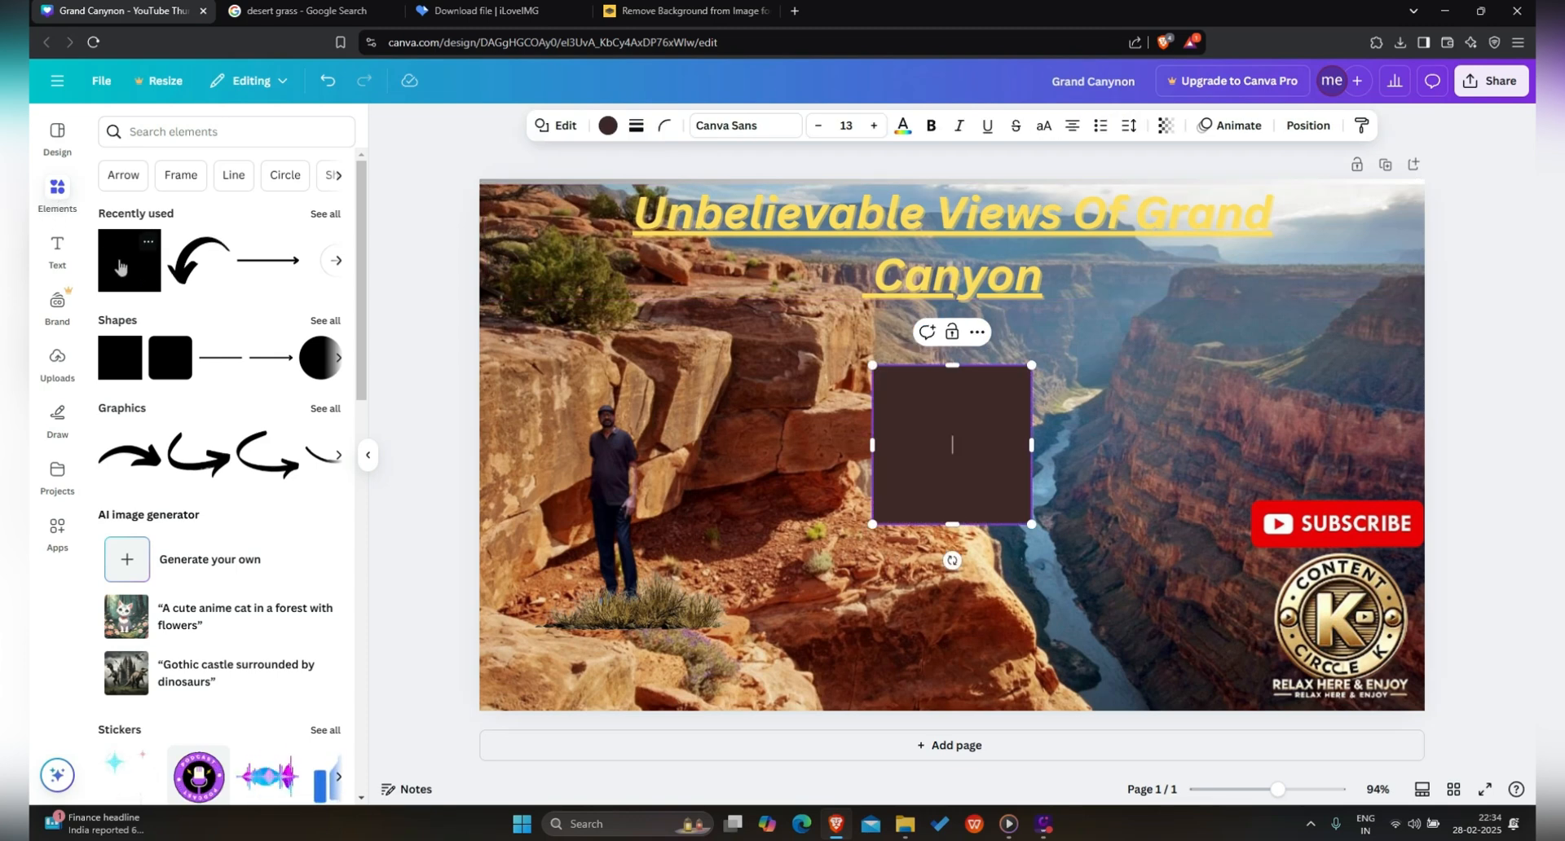
pyautogui.moveTo(948, 419); pyautogui.dragTo(610, 239)
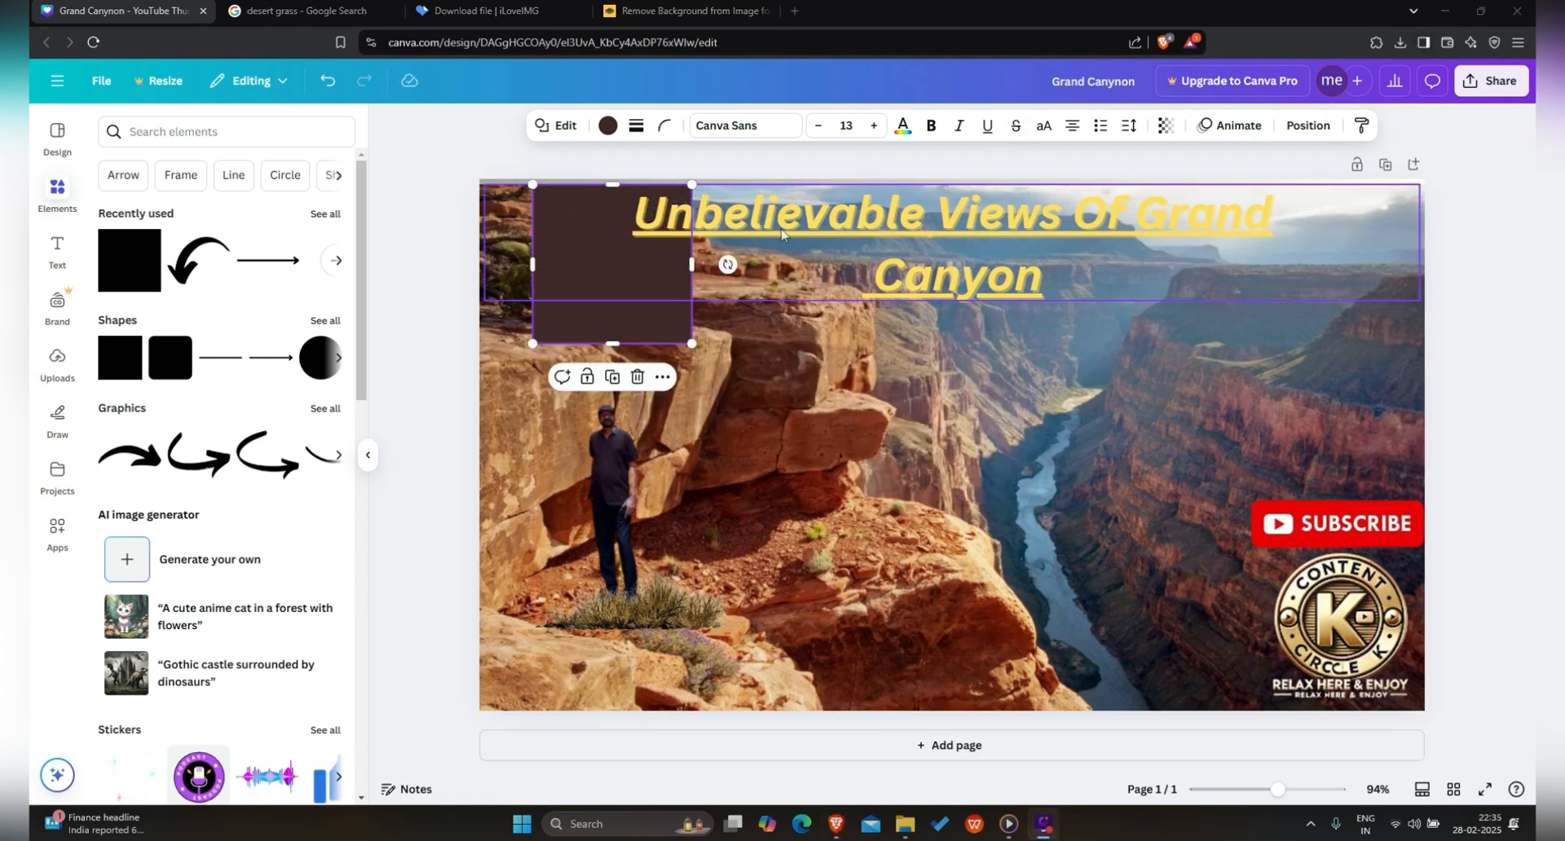
pyautogui.moveTo(626, 328); pyautogui.dragTo(1390, 307)
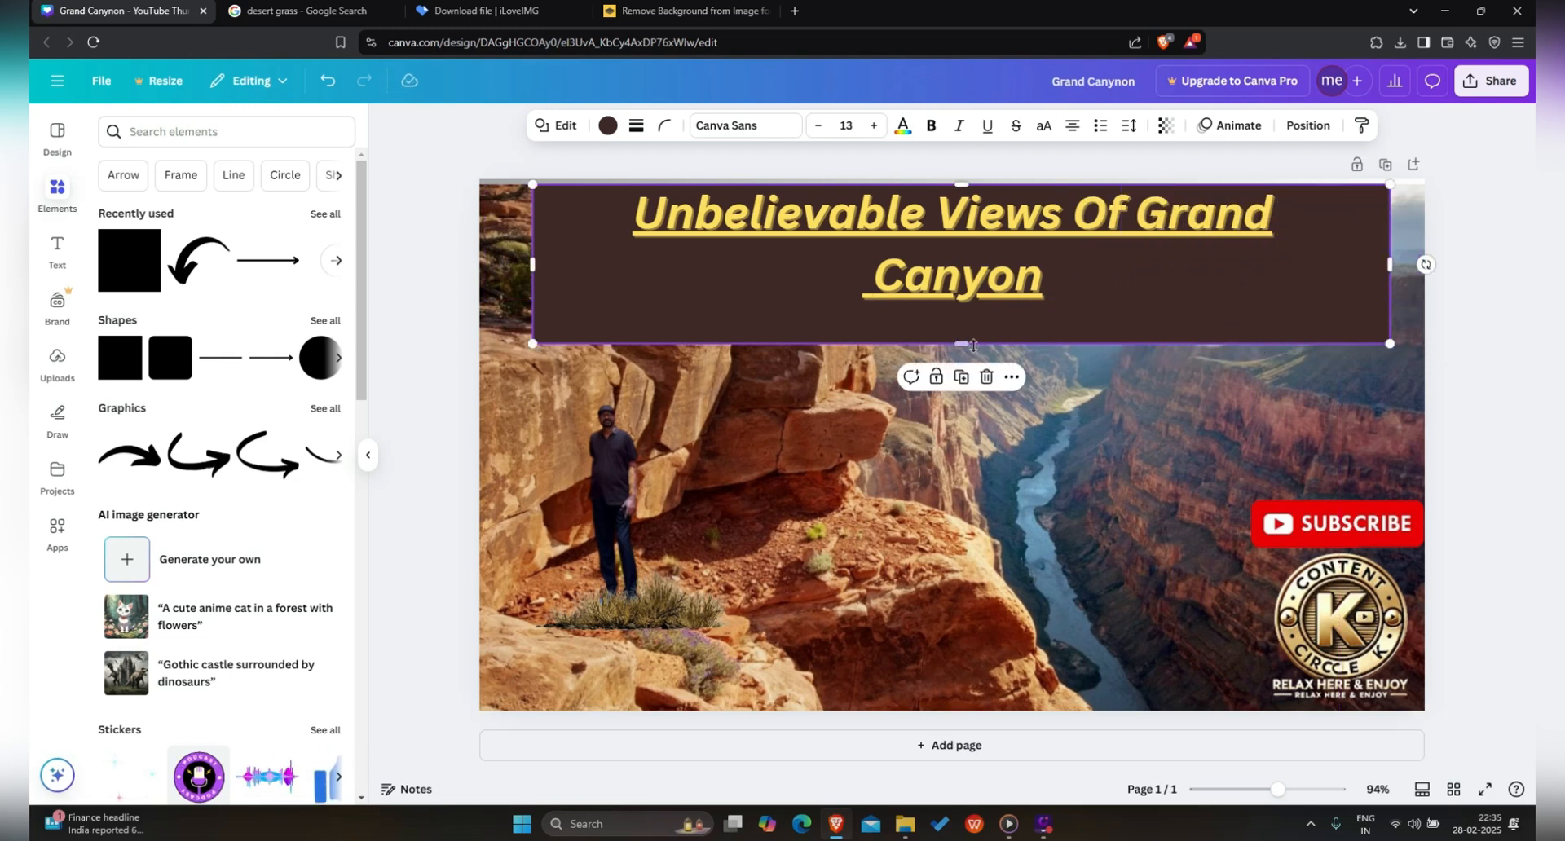
pyautogui.moveTo(971, 343); pyautogui.dragTo(968, 321)
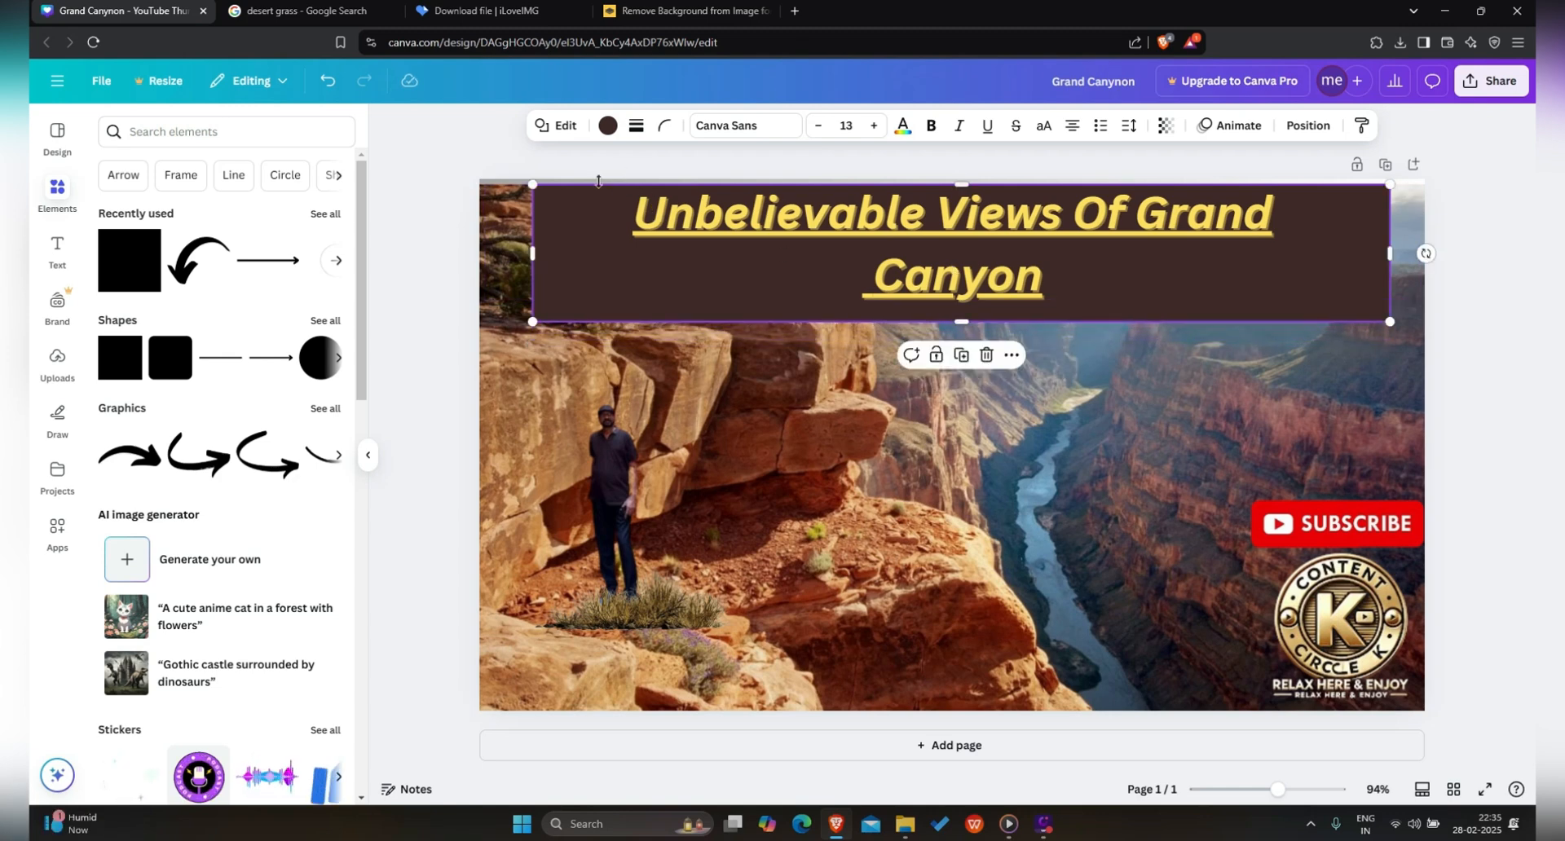
# Step: Set the title banner's transparency to 44
pyautogui.click(1169, 311)
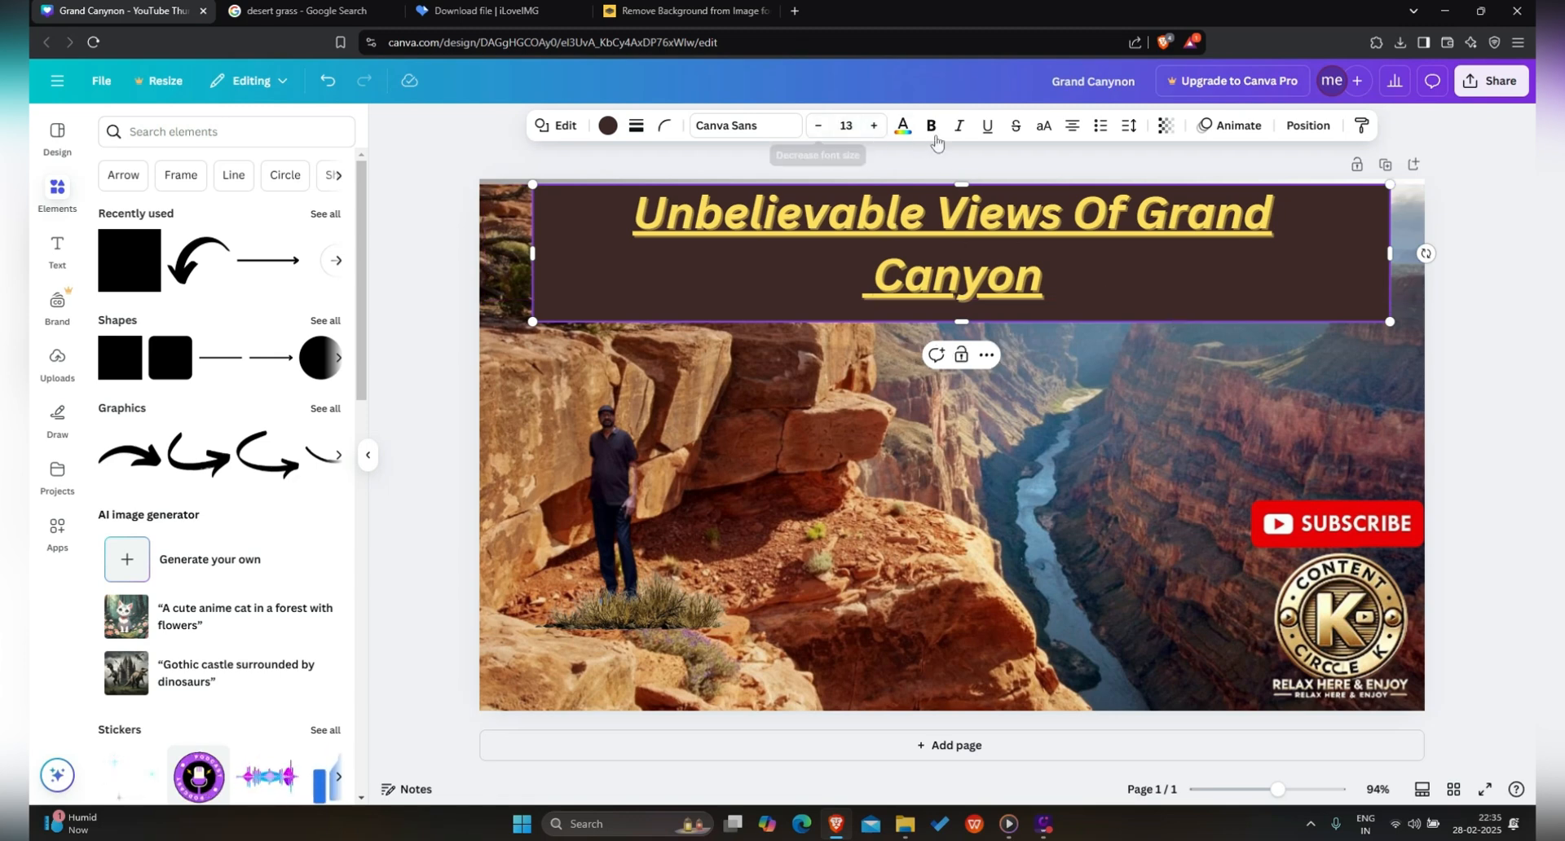
pyautogui.click(1168, 138)
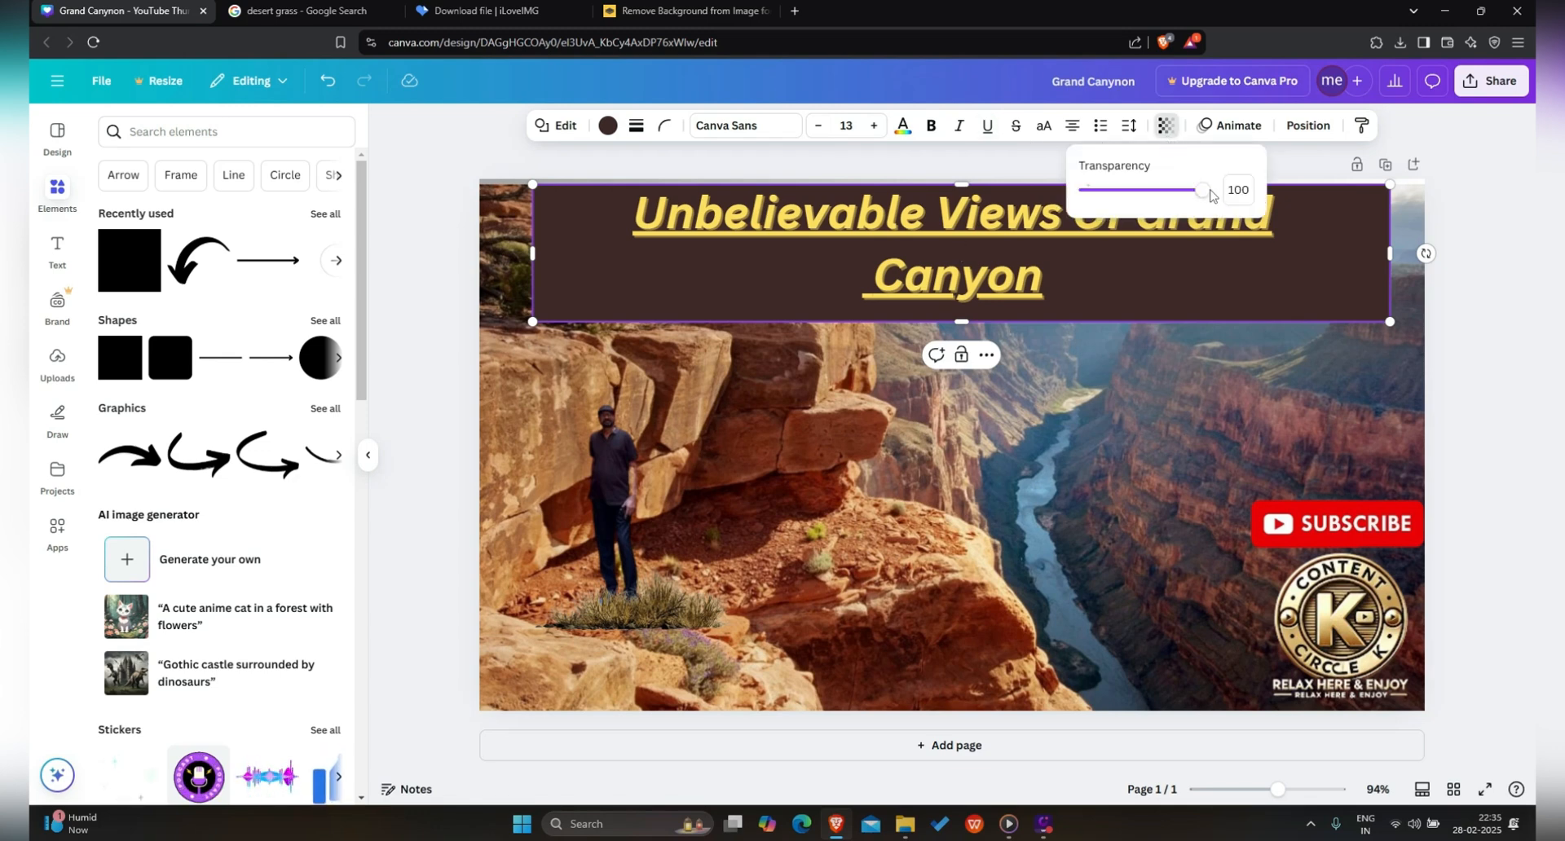
pyautogui.moveTo(1200, 189); pyautogui.dragTo(1138, 204)
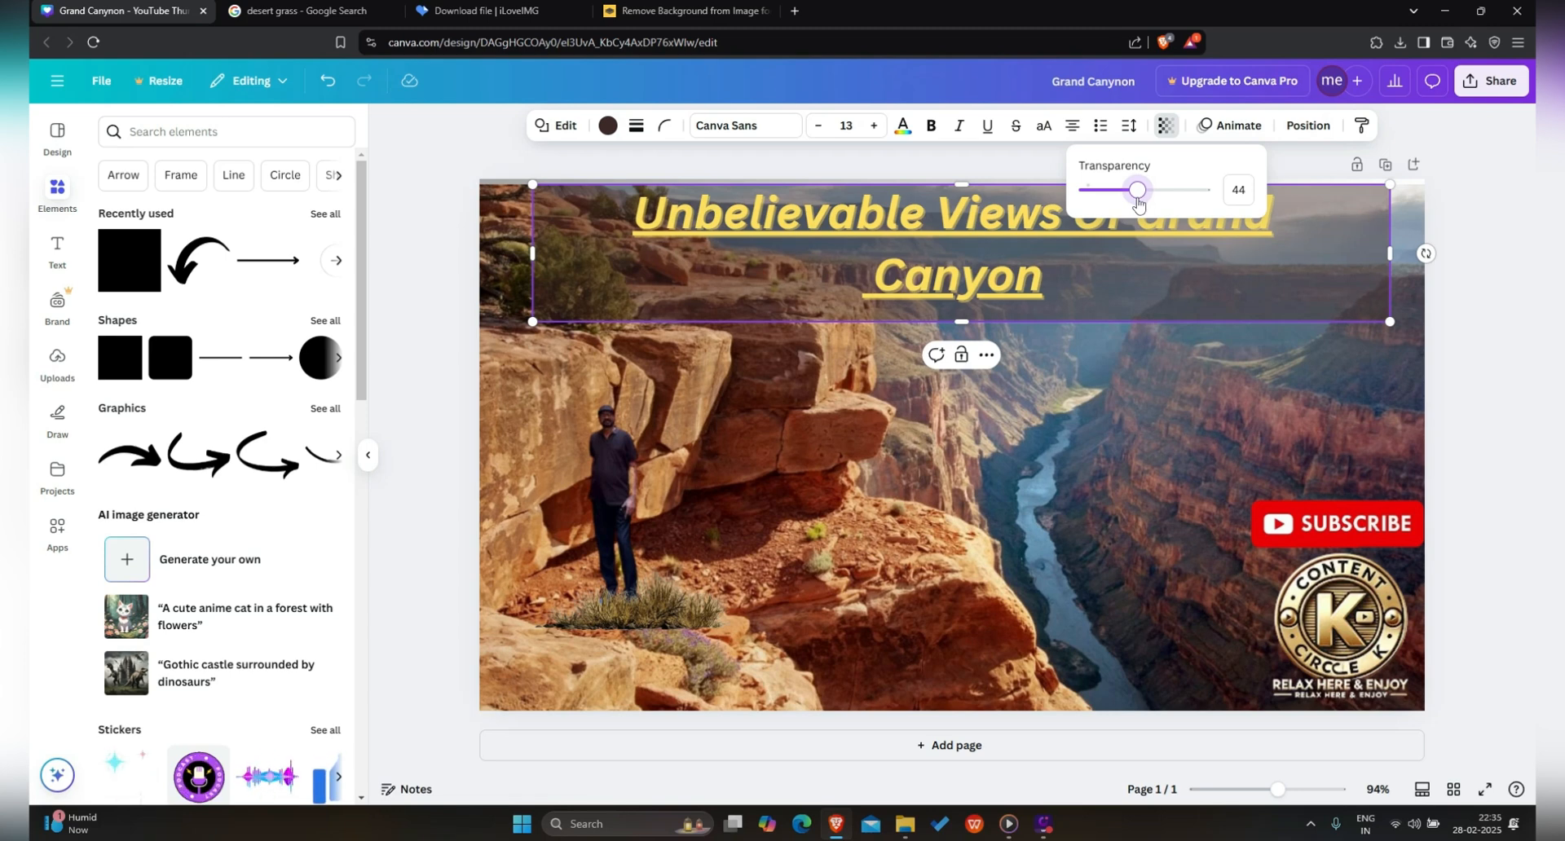
pyautogui.click(1171, 383)
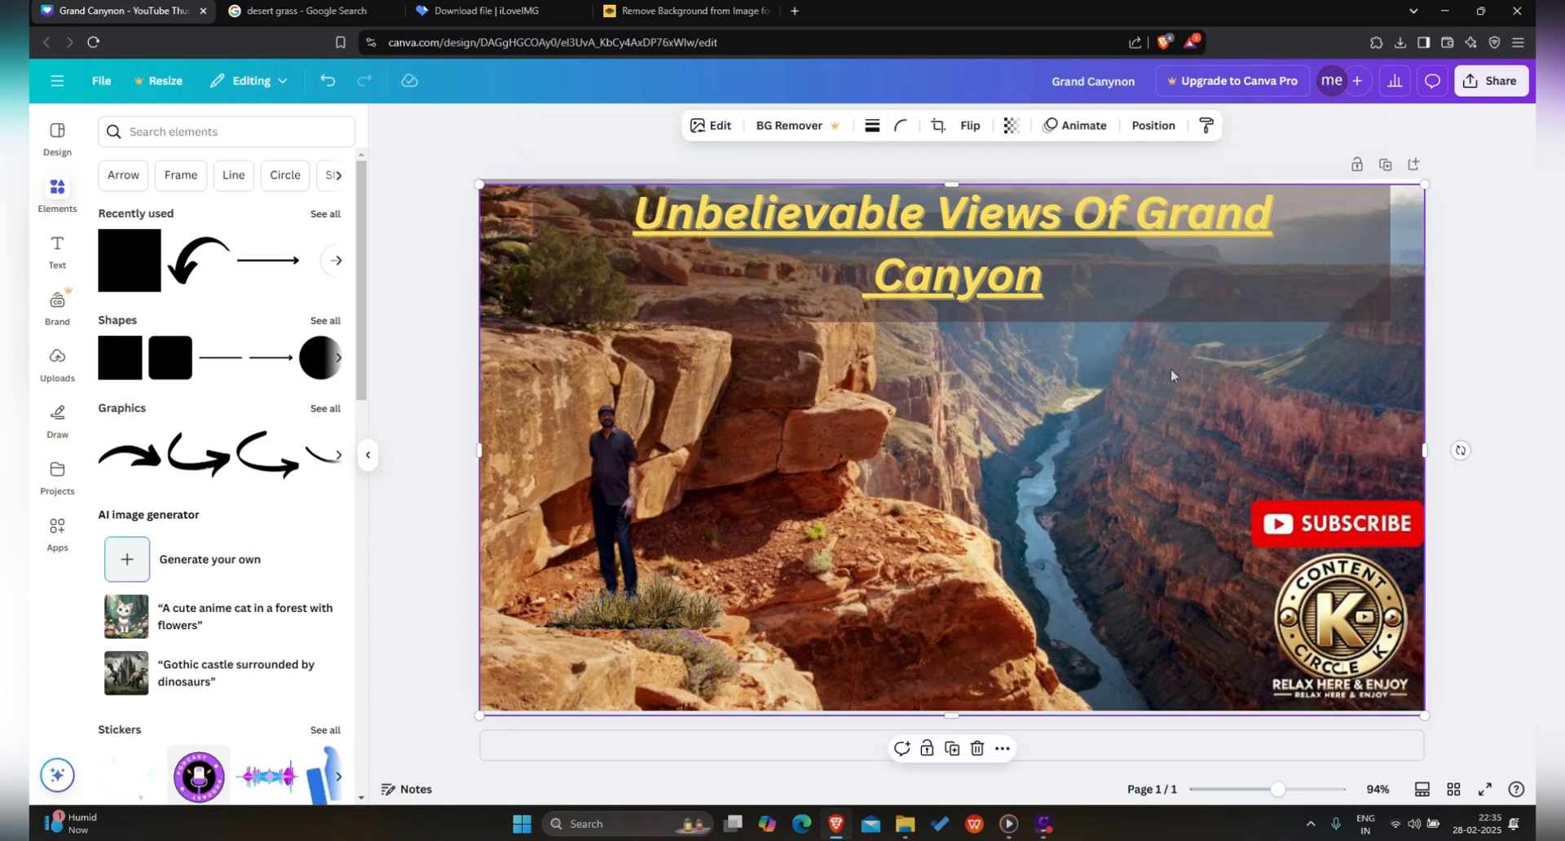
# Step: Remove the line break before Canyon so the title reads Unbelievable Views Of Grand Canyon on one line
pyautogui.click(1143, 280)
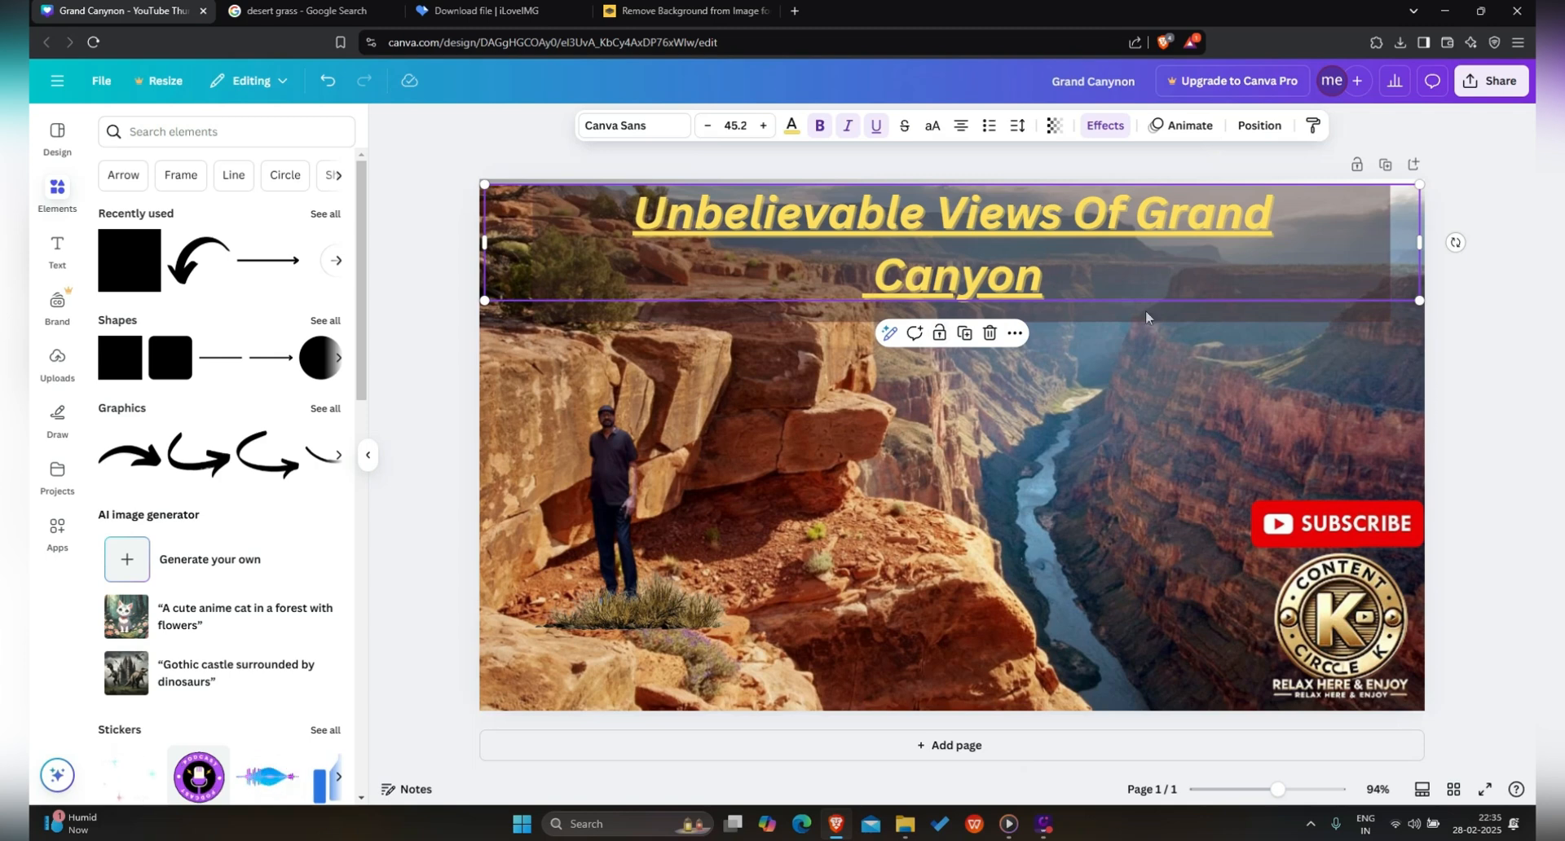
pyautogui.click(876, 269)
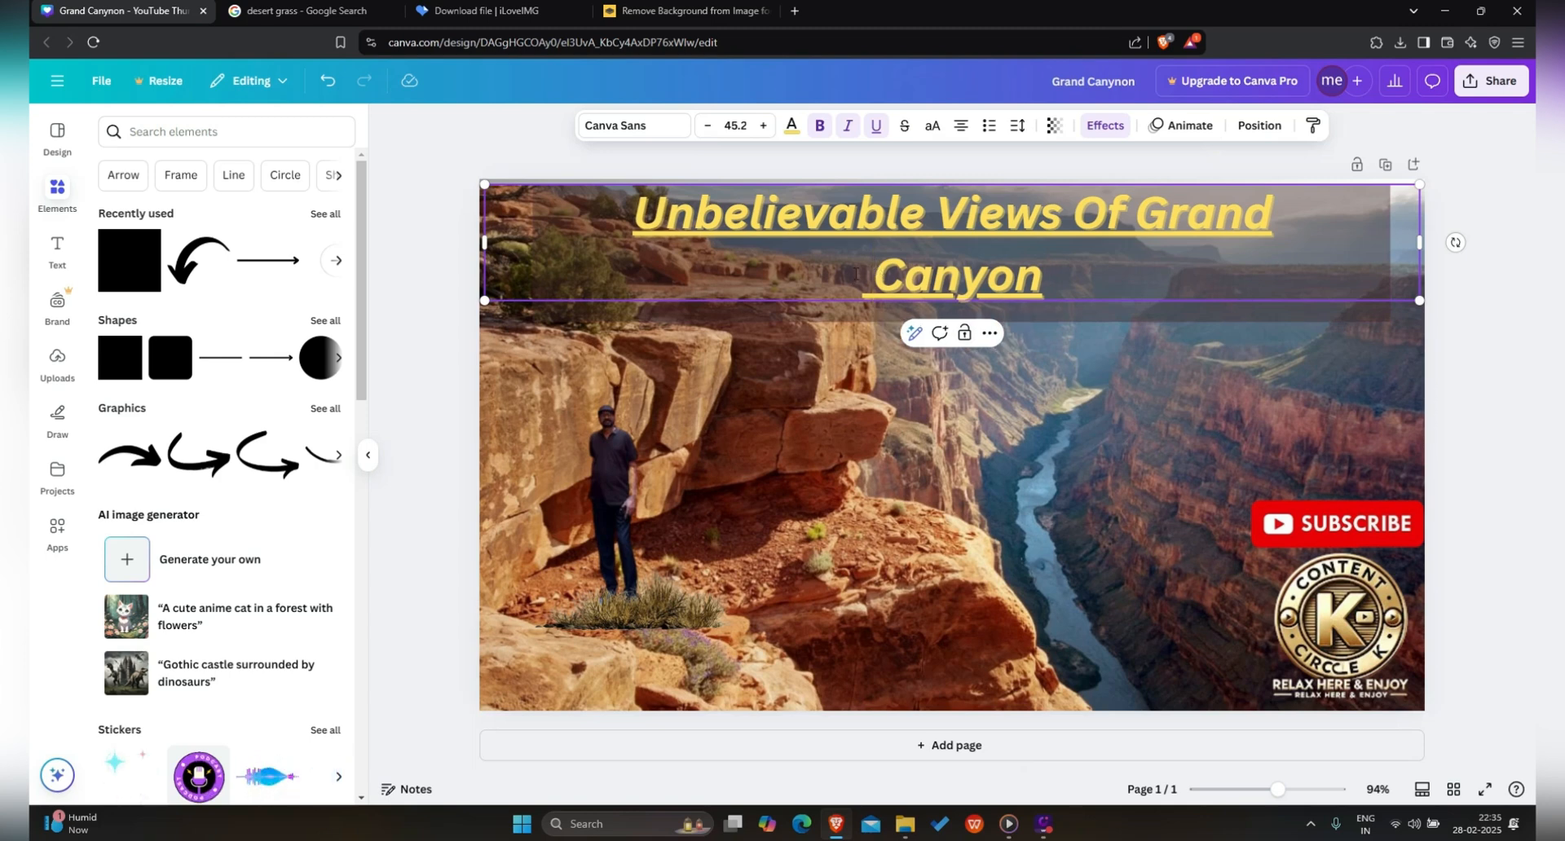
pyautogui.press('BackSpace')
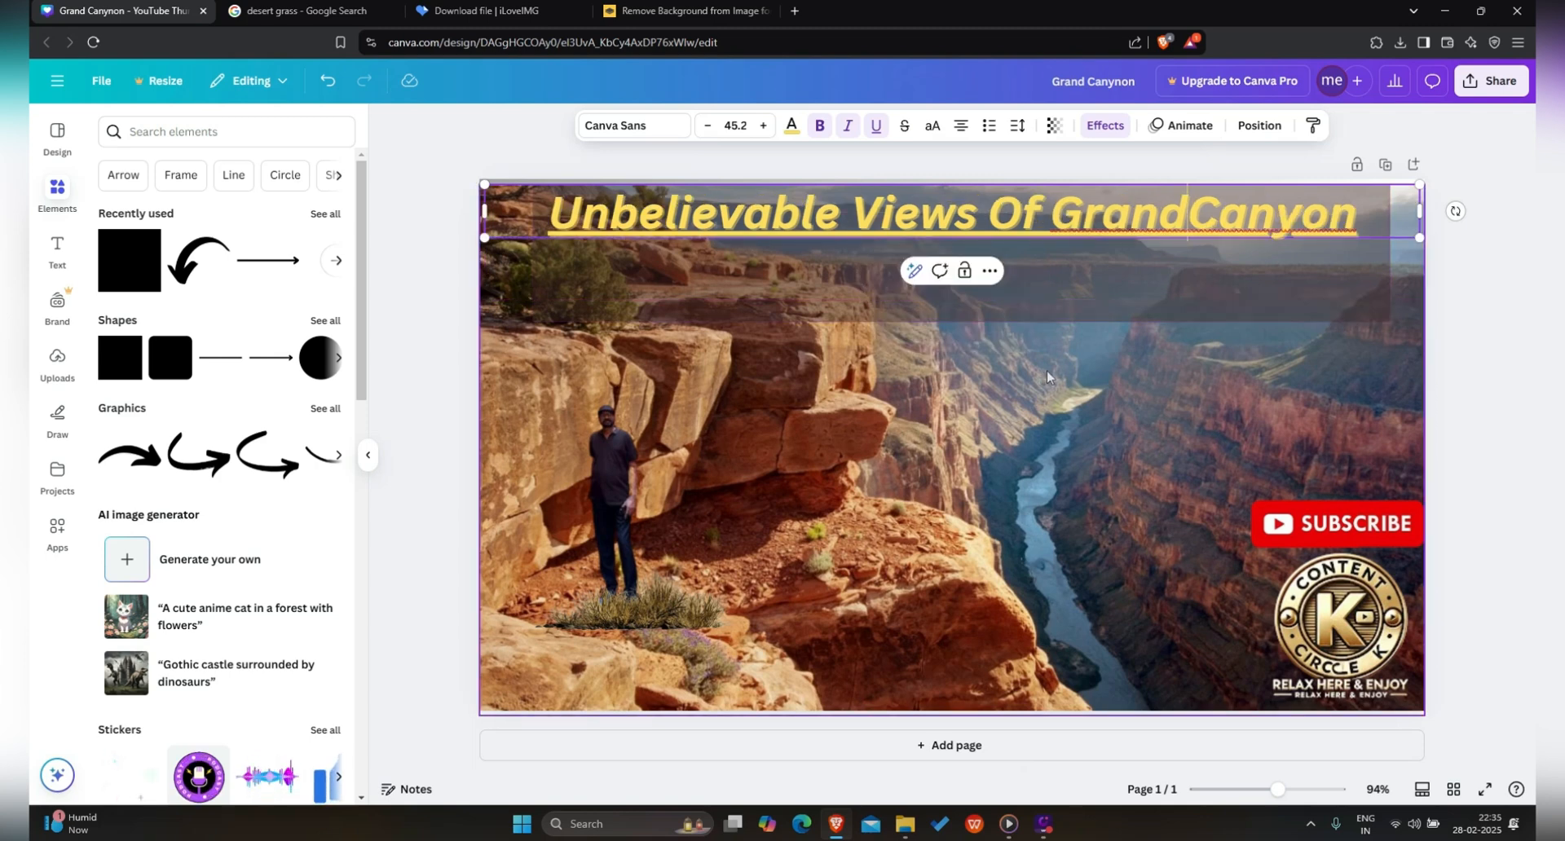
# Step: Reduce the banner's height to fit the single-line title and deselect it
pyautogui.click(1270, 305)
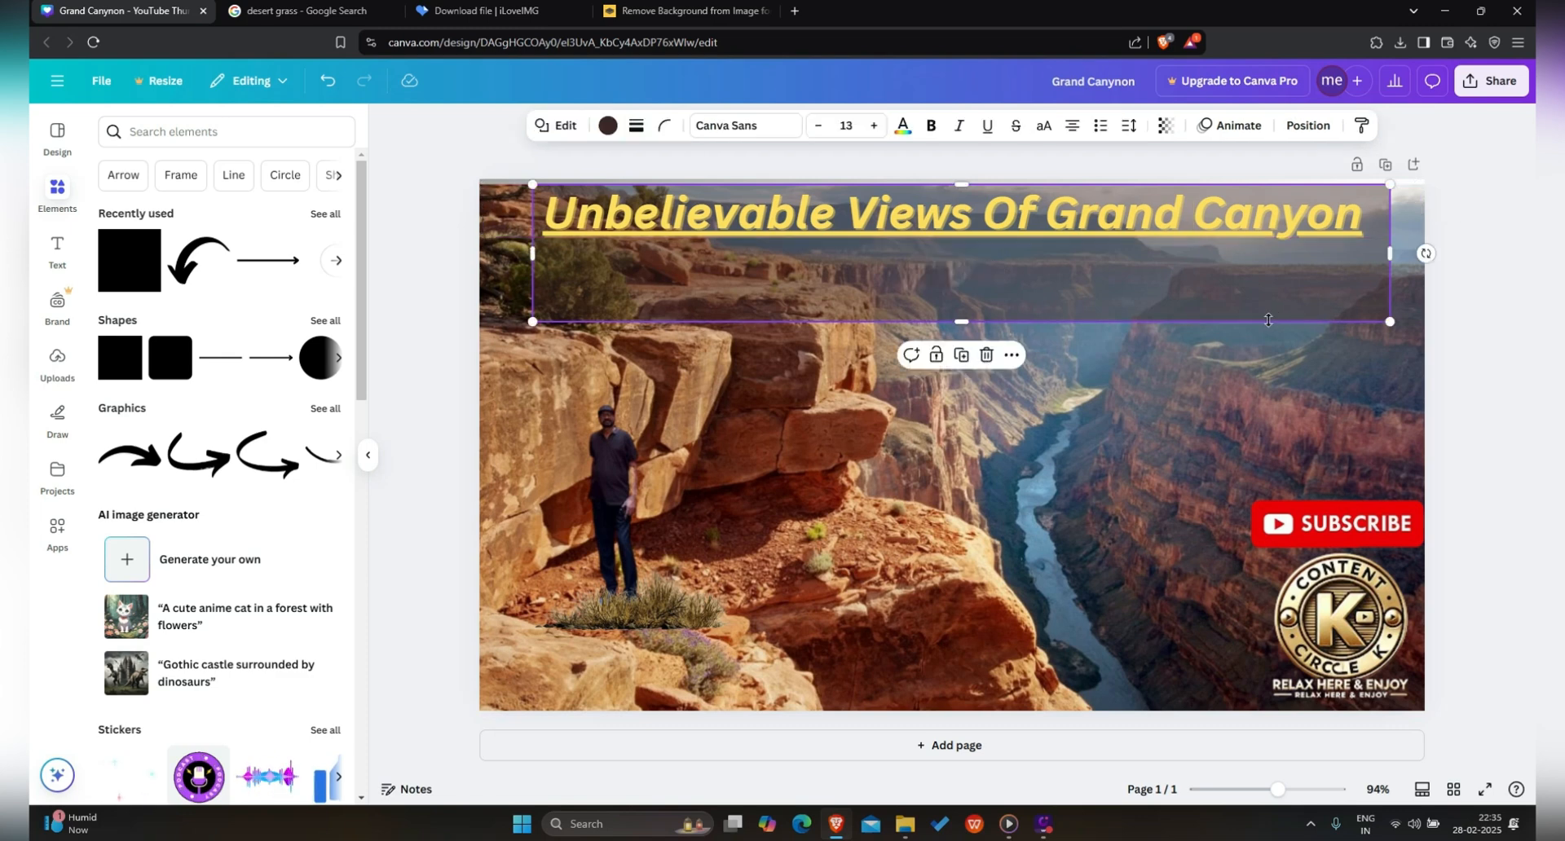
pyautogui.moveTo(957, 307); pyautogui.dragTo(960, 245)
pyautogui.click(1312, 381)
pyautogui.click(1462, 385)
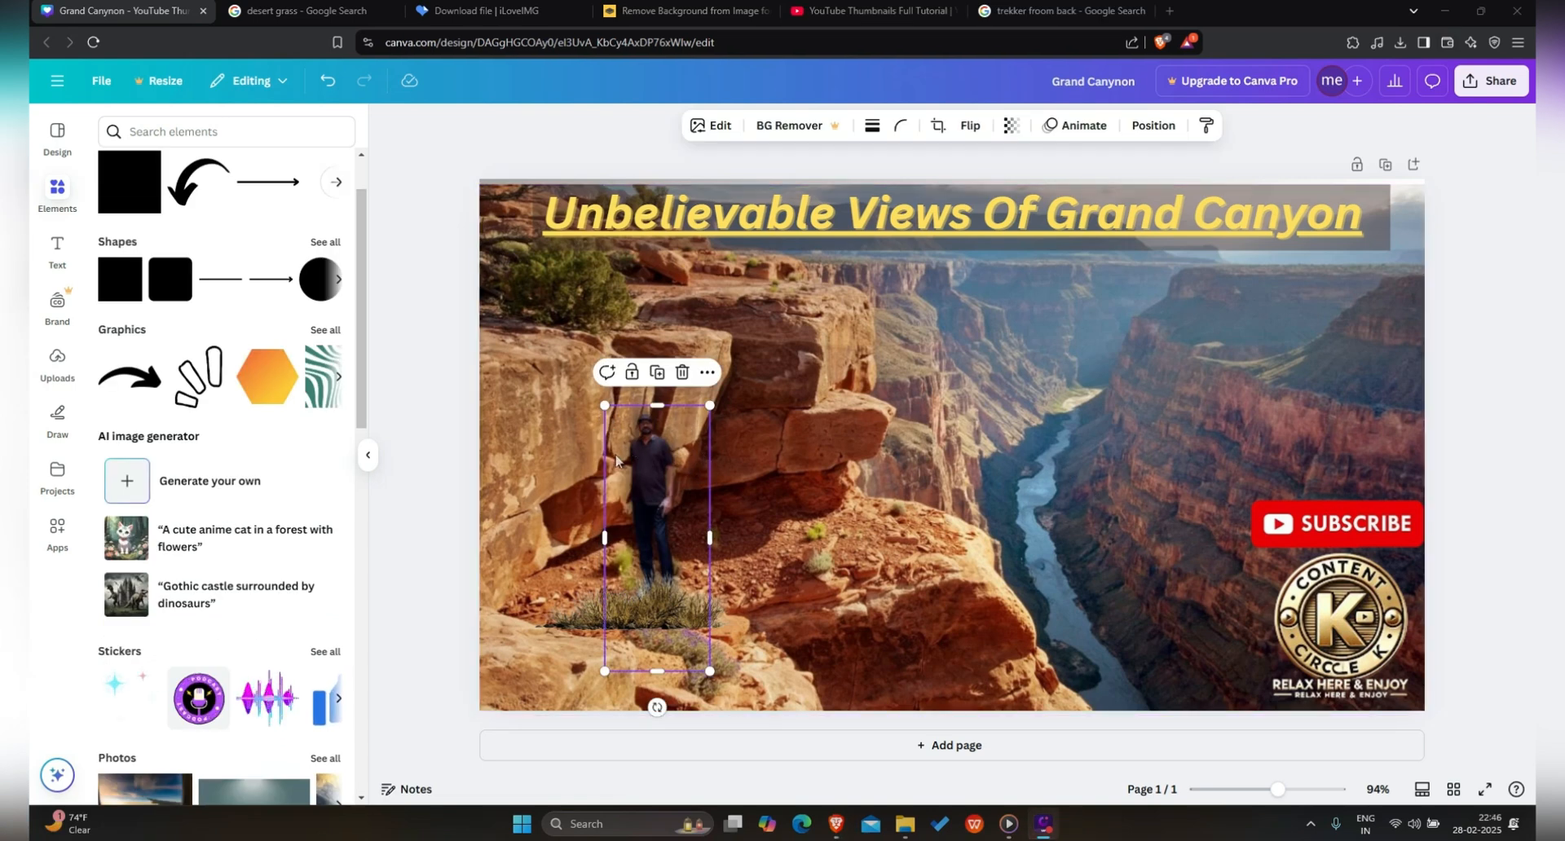
# Step: Delete the cut-out man standing in the grass from the thumbnail
pyautogui.moveTo(660, 447); pyautogui.dragTo(659, 447)
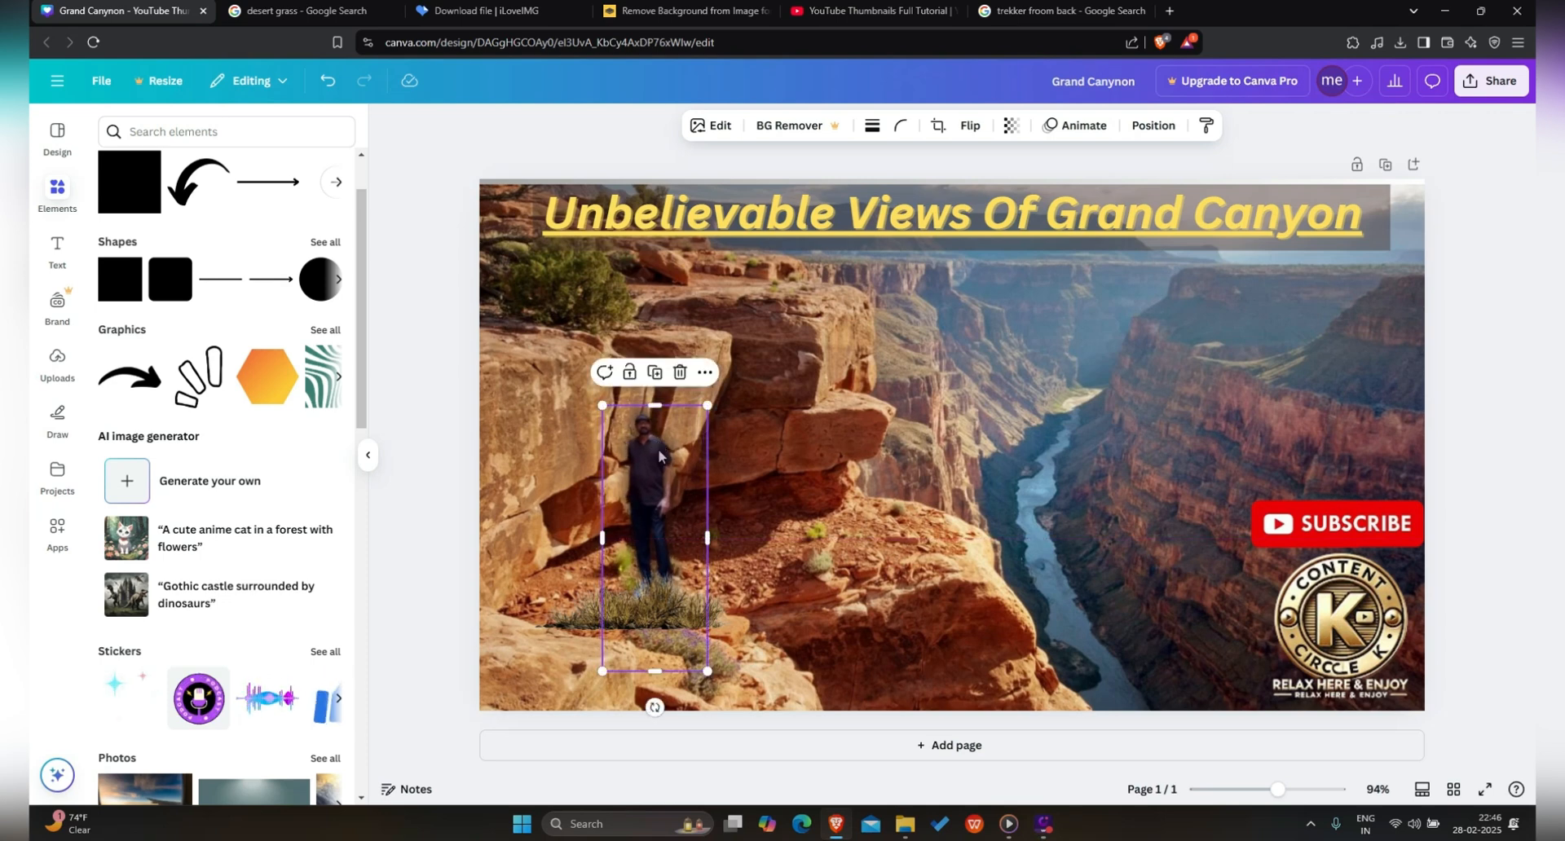
pyautogui.click(679, 373)
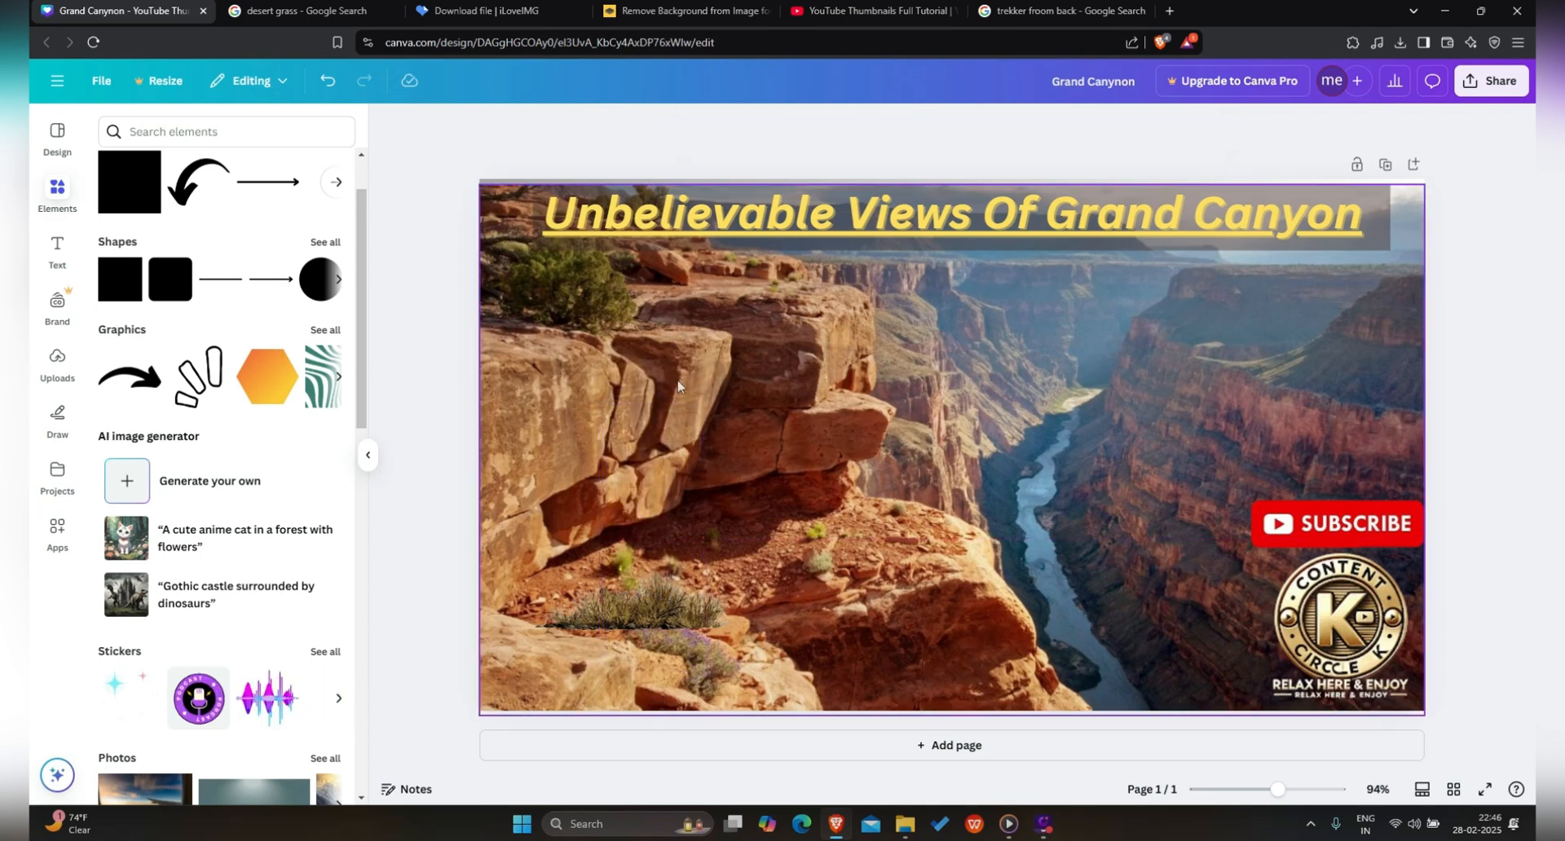
# Step: Save the photo of the two trekkers seen from behind from the image results as Safety-during-trekking-hiking-1.jpg in the Thumbnail folder
pyautogui.click(1029, 5)
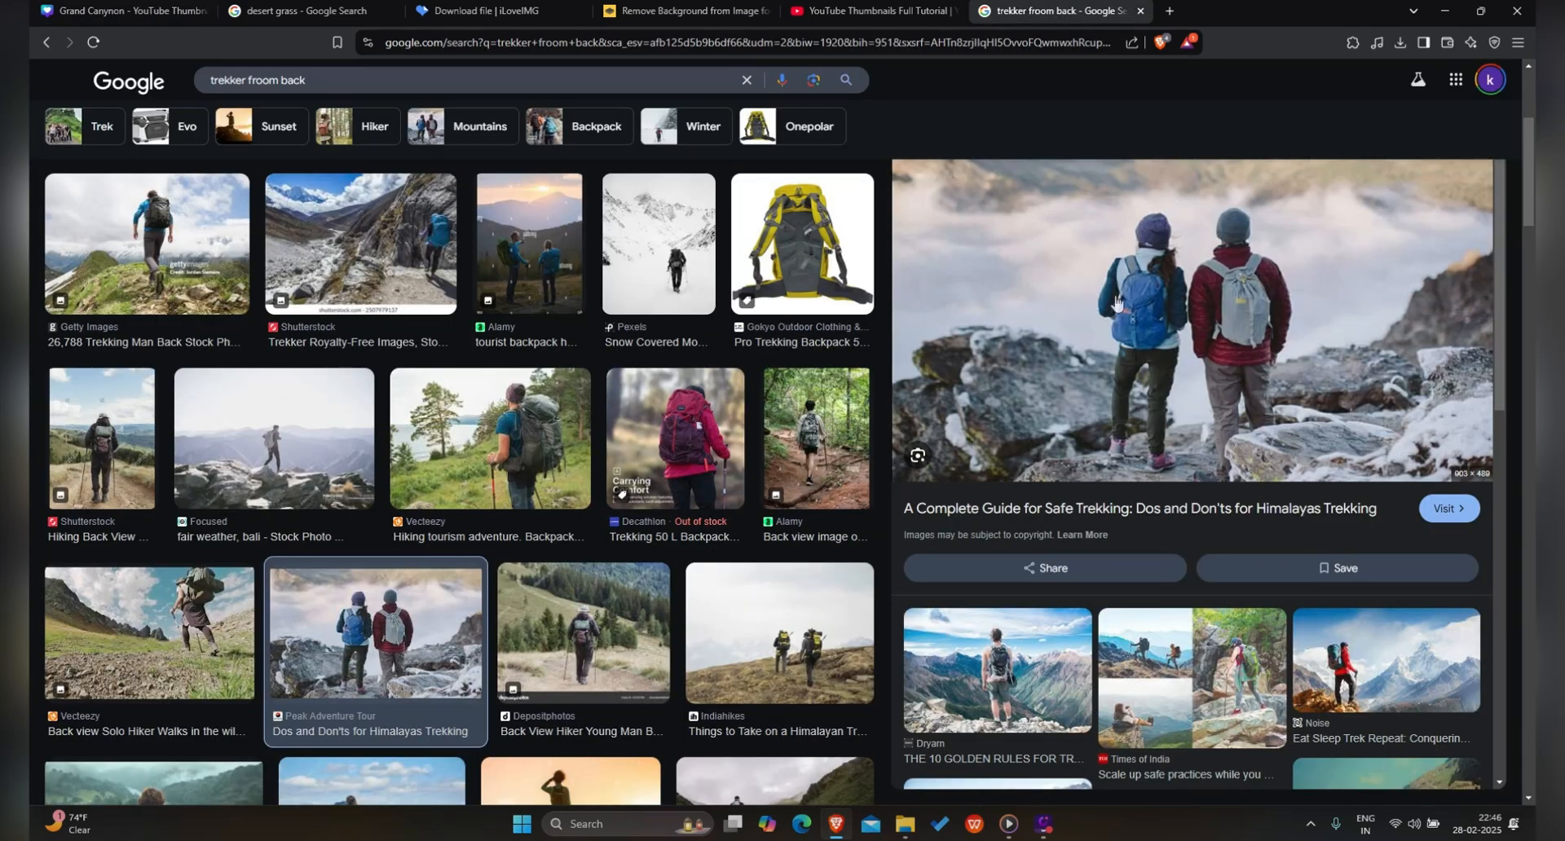
pyautogui.scroll(2, 365, 206)
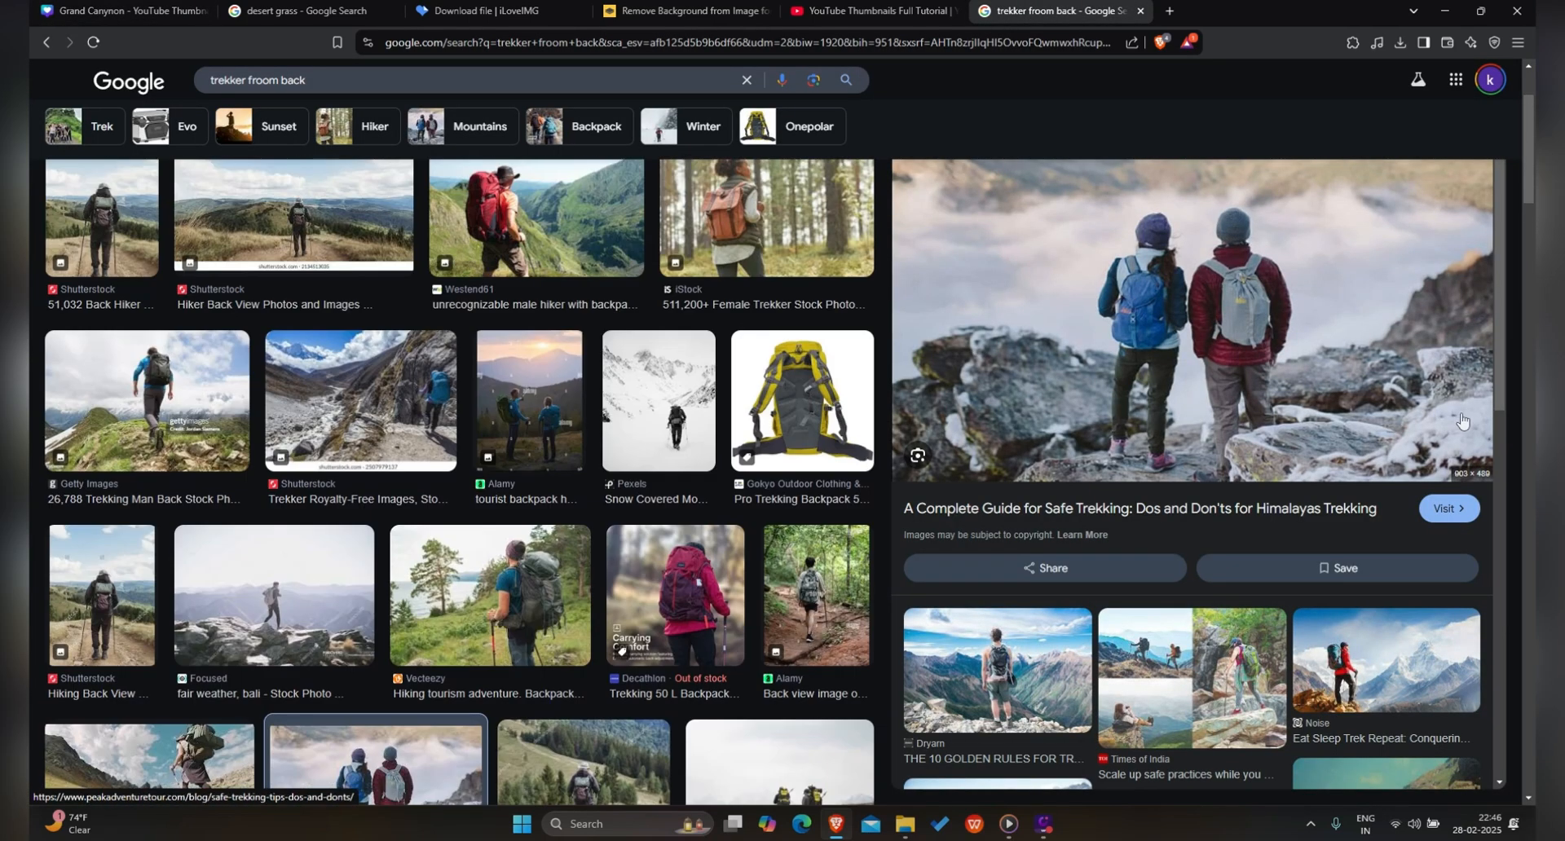
pyautogui.rightClick(1240, 359)
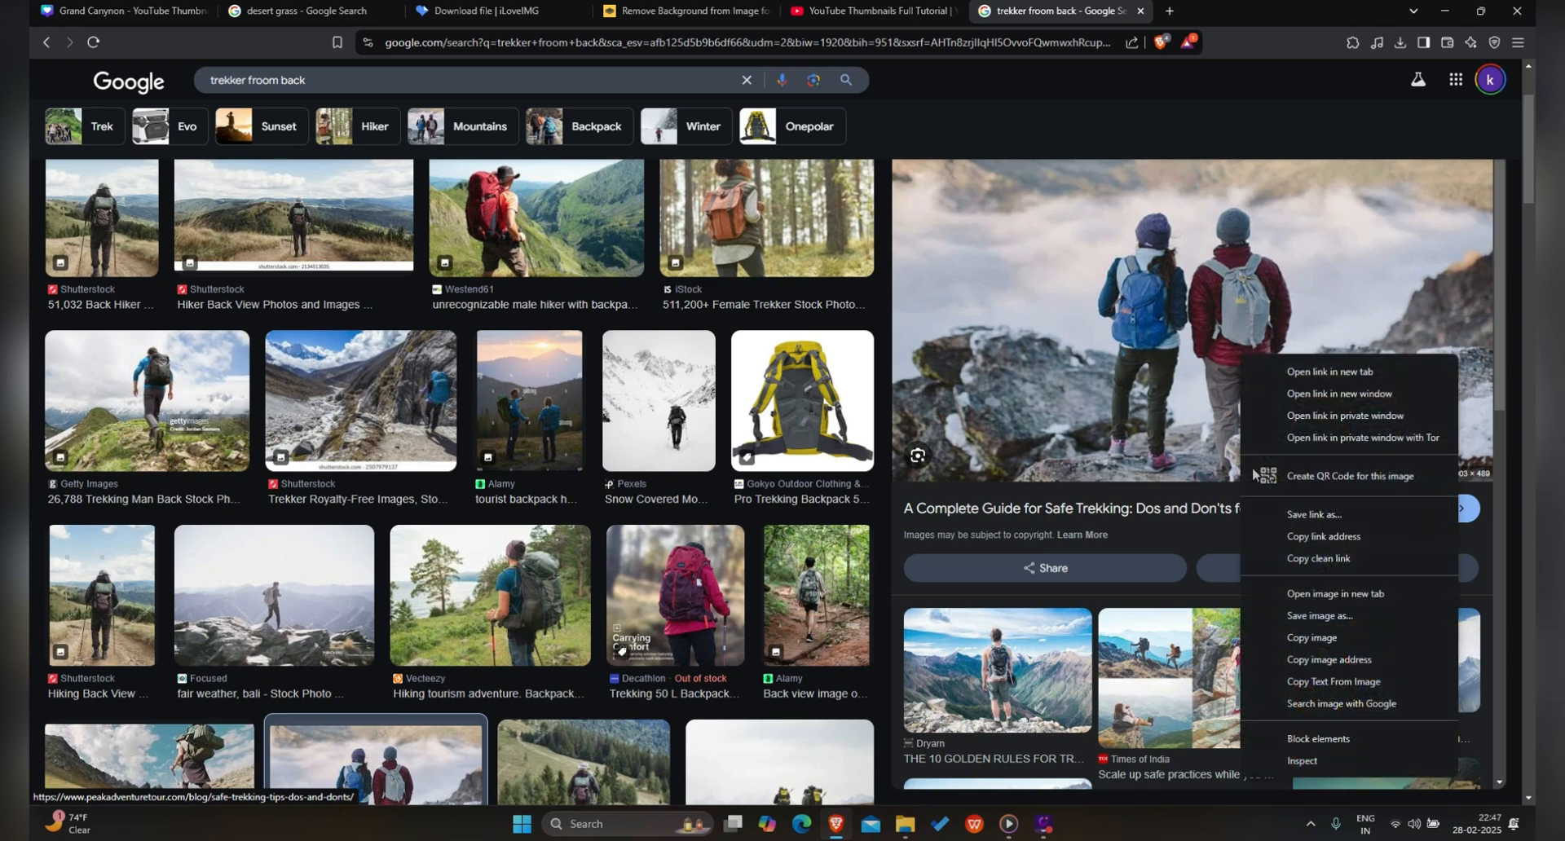
pyautogui.click(1345, 615)
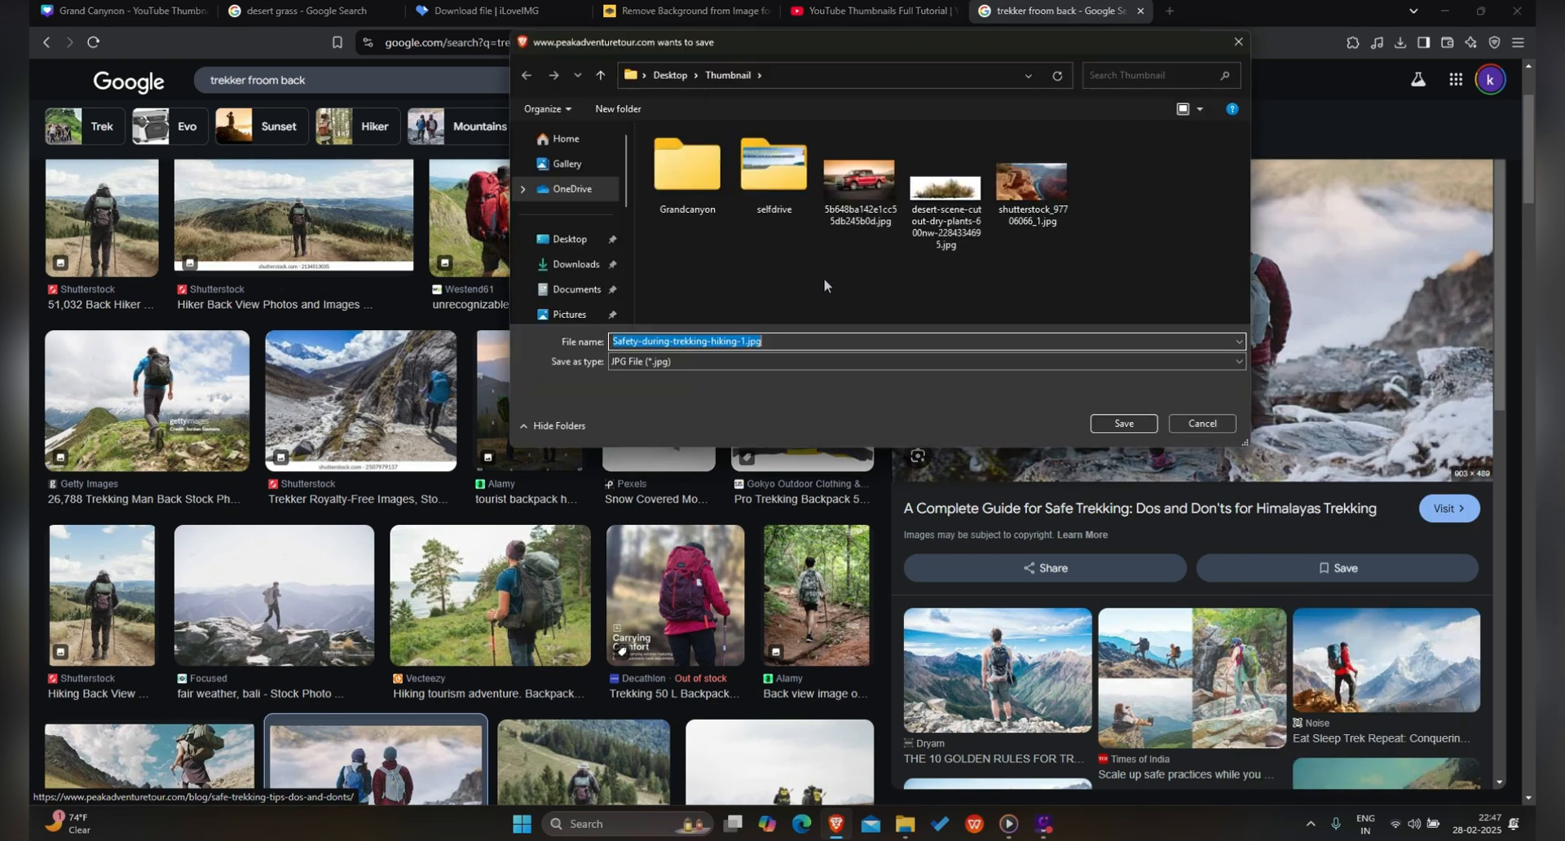
pyautogui.click(1117, 425)
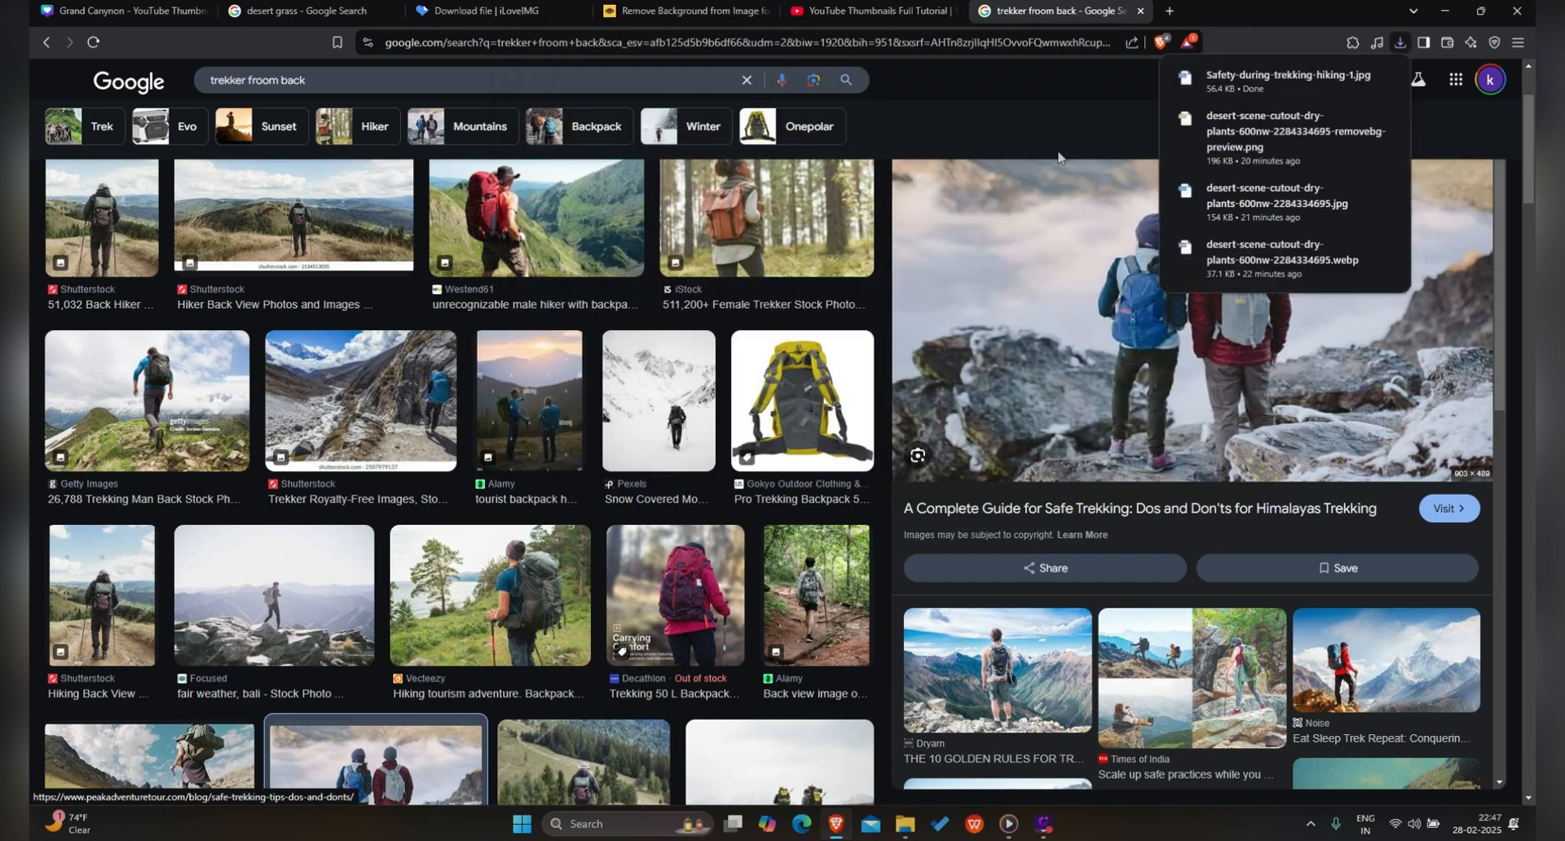
# Step: Switch to remove.bg and upload Safety-during-trekking-hiking-1.jpg to remove its background
pyautogui.moveTo(905, 825)
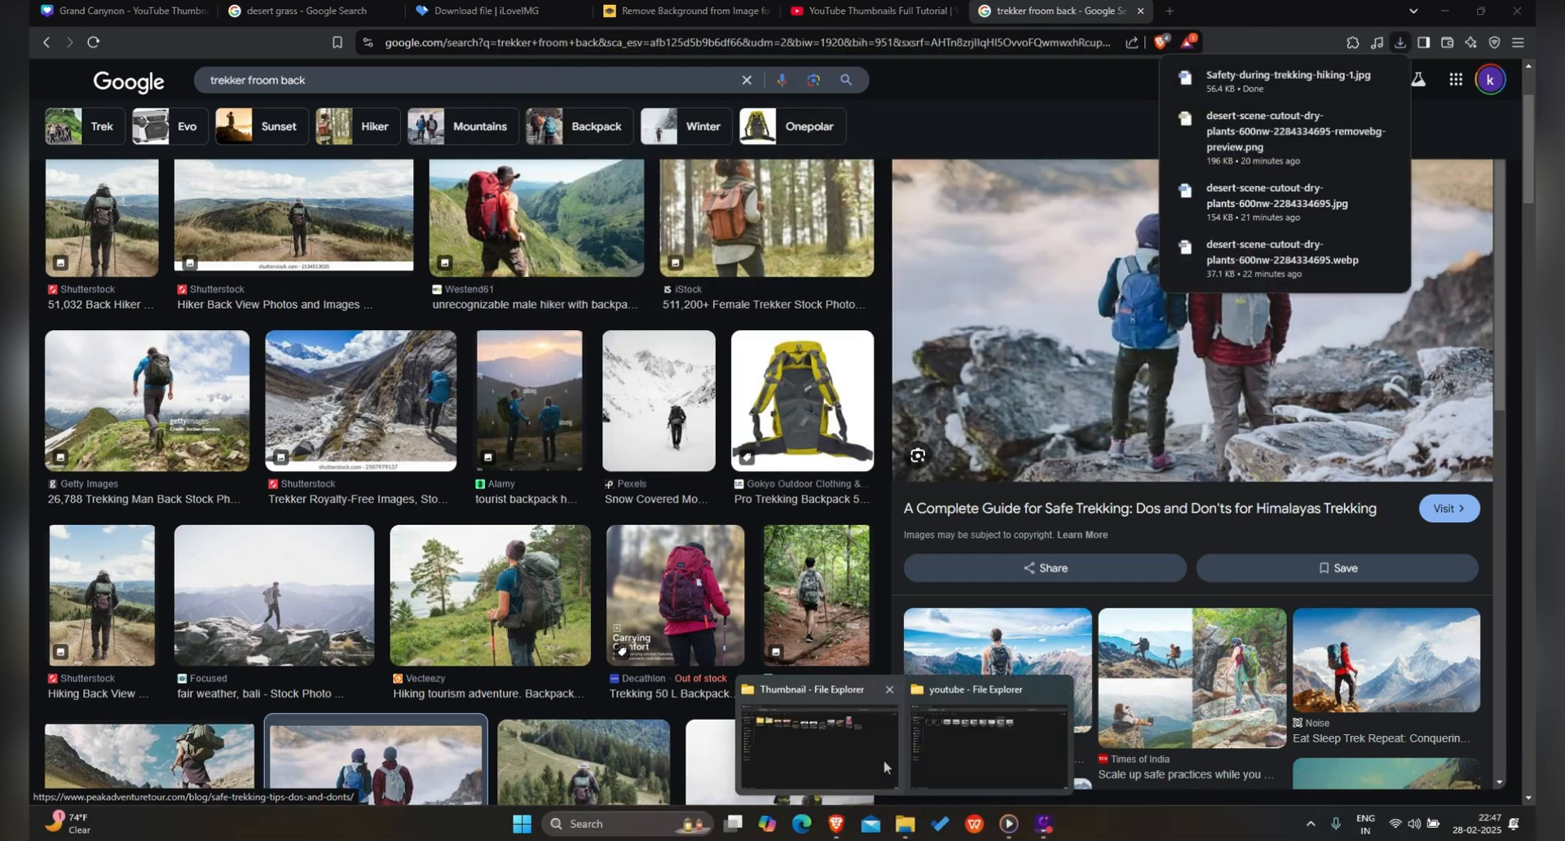
pyautogui.click(844, 756)
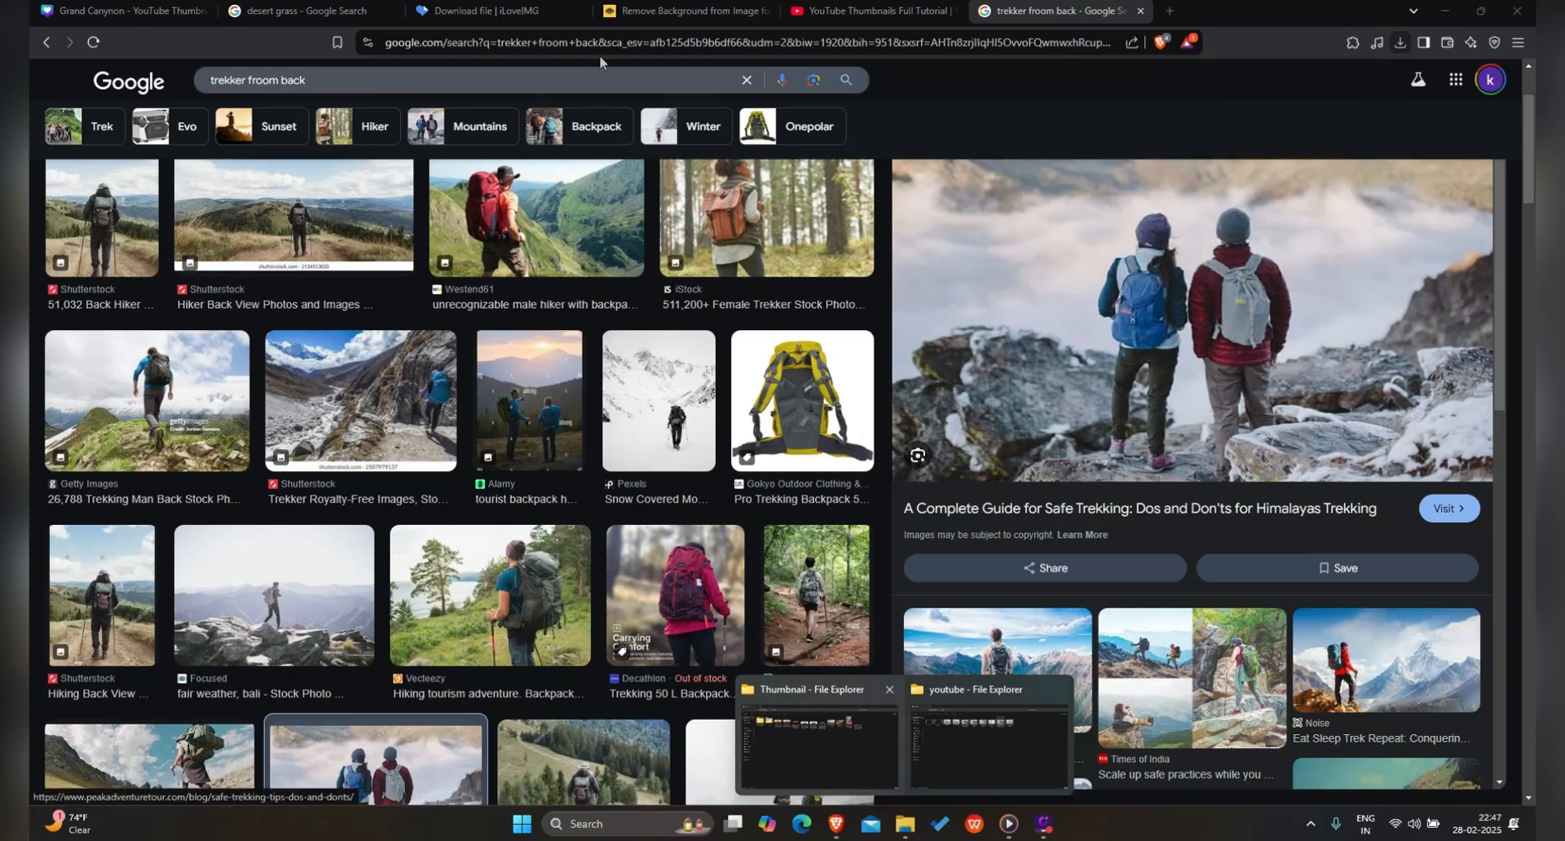
pyautogui.click(671, 14)
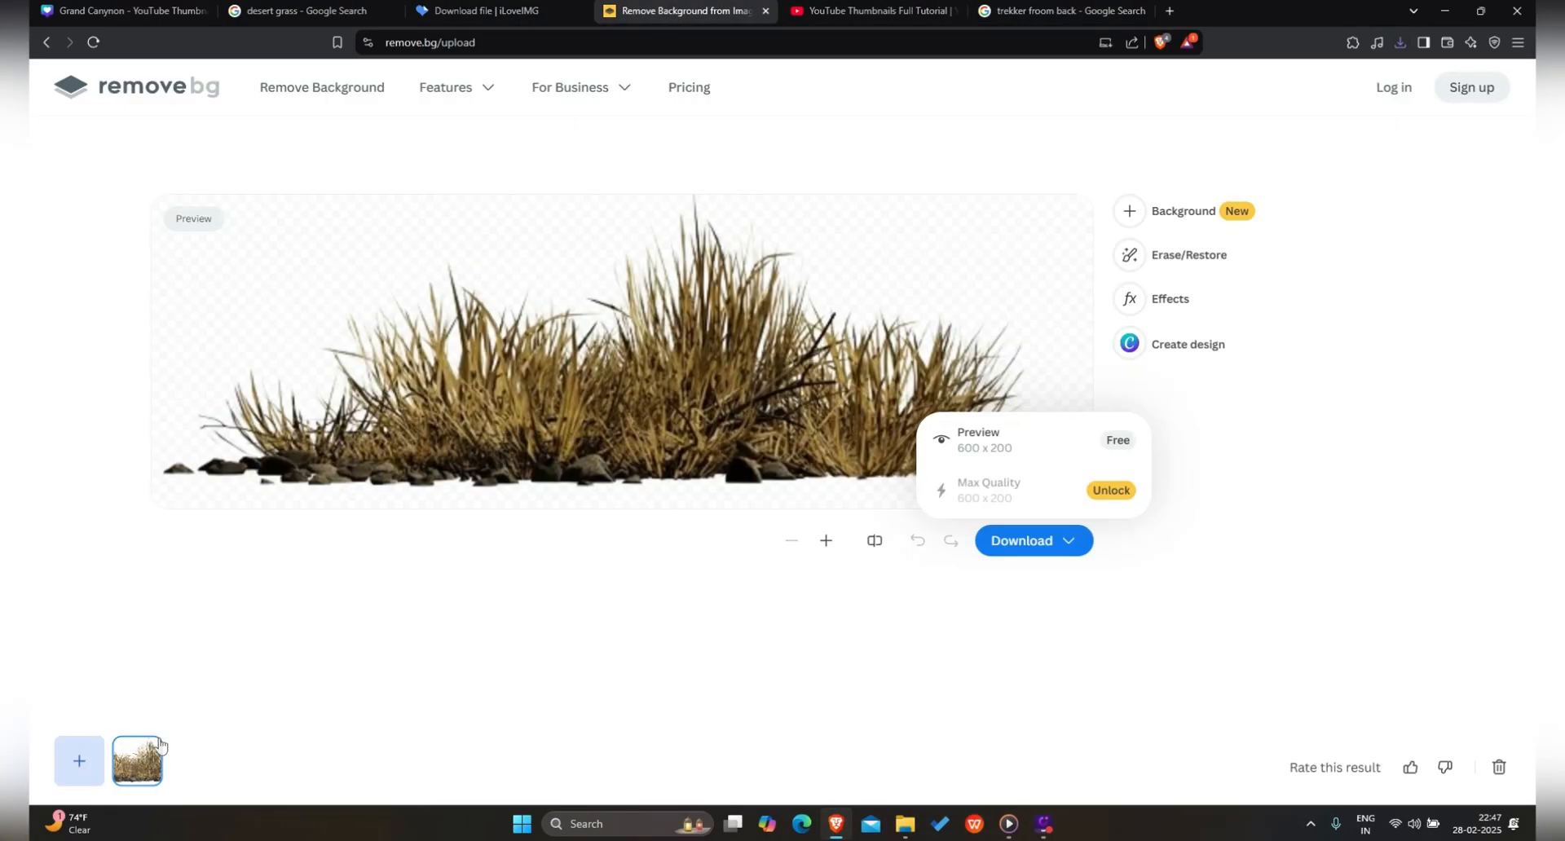
pyautogui.click(90, 762)
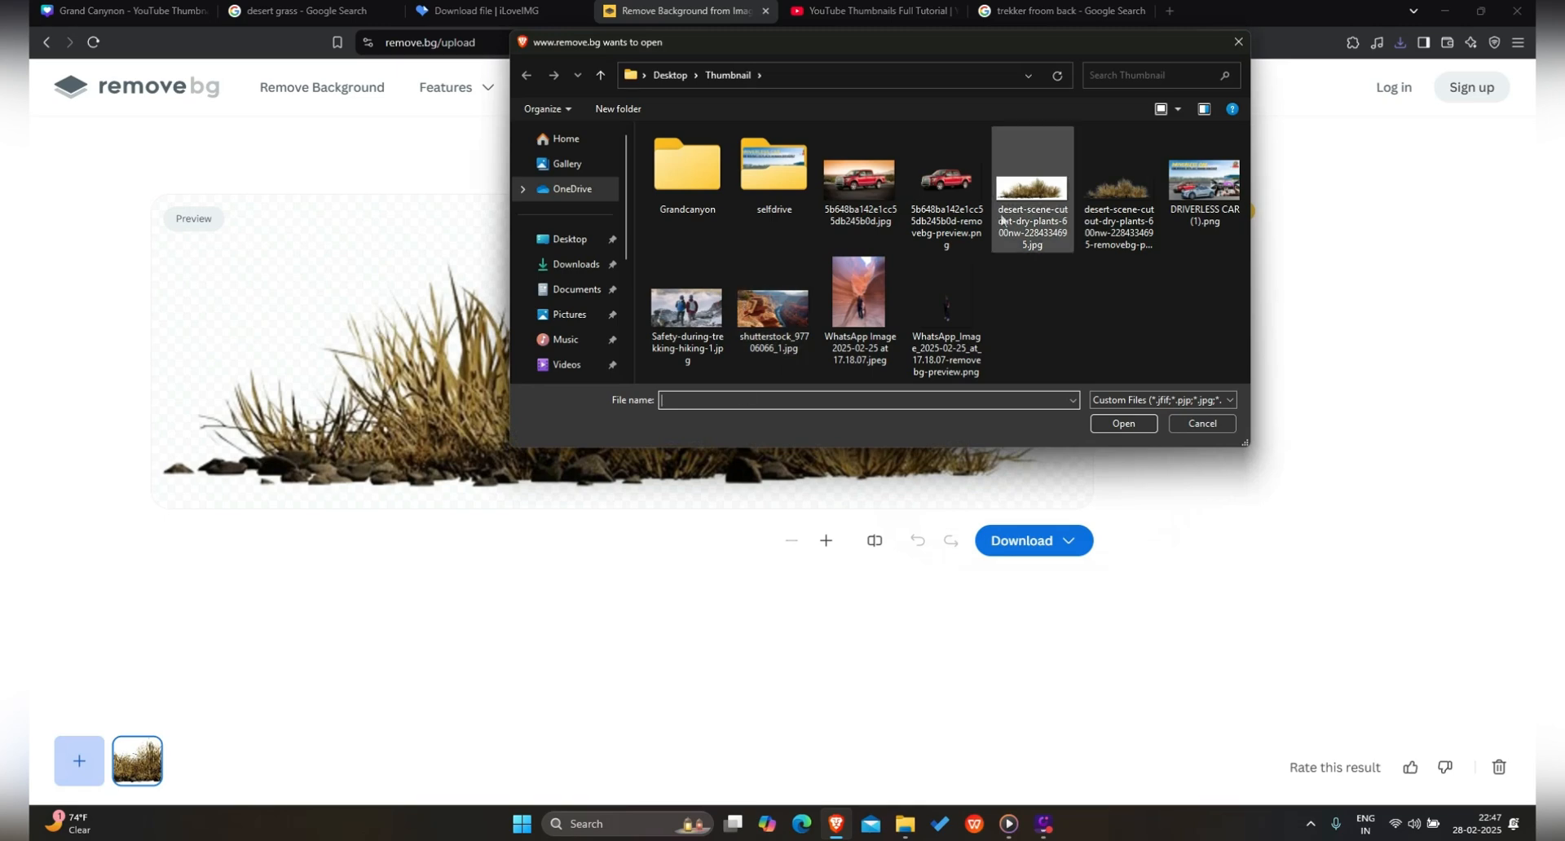
pyautogui.click(687, 309)
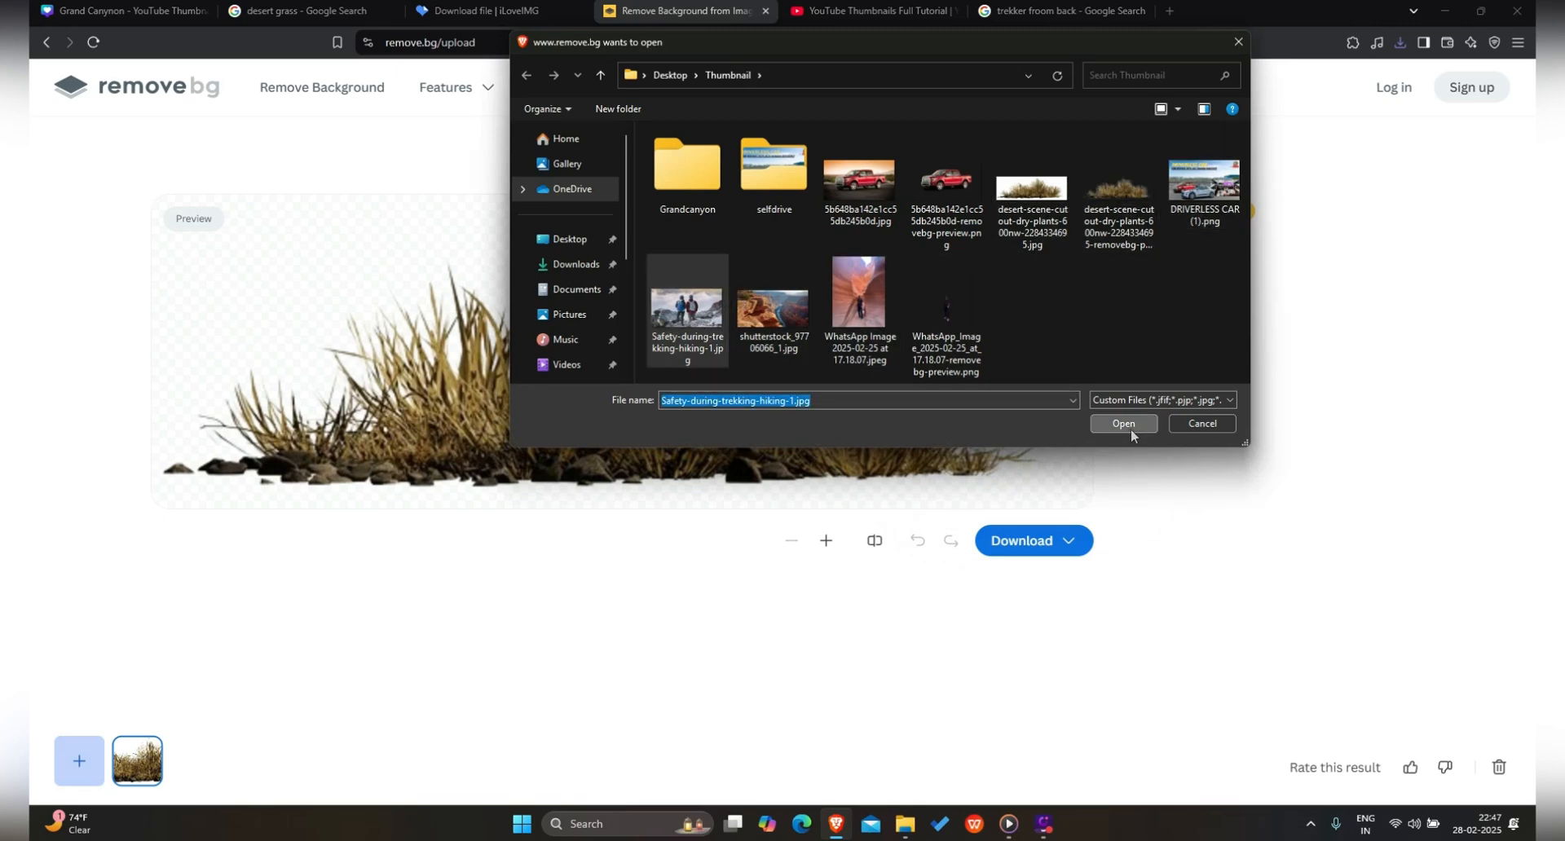
pyautogui.click(1132, 428)
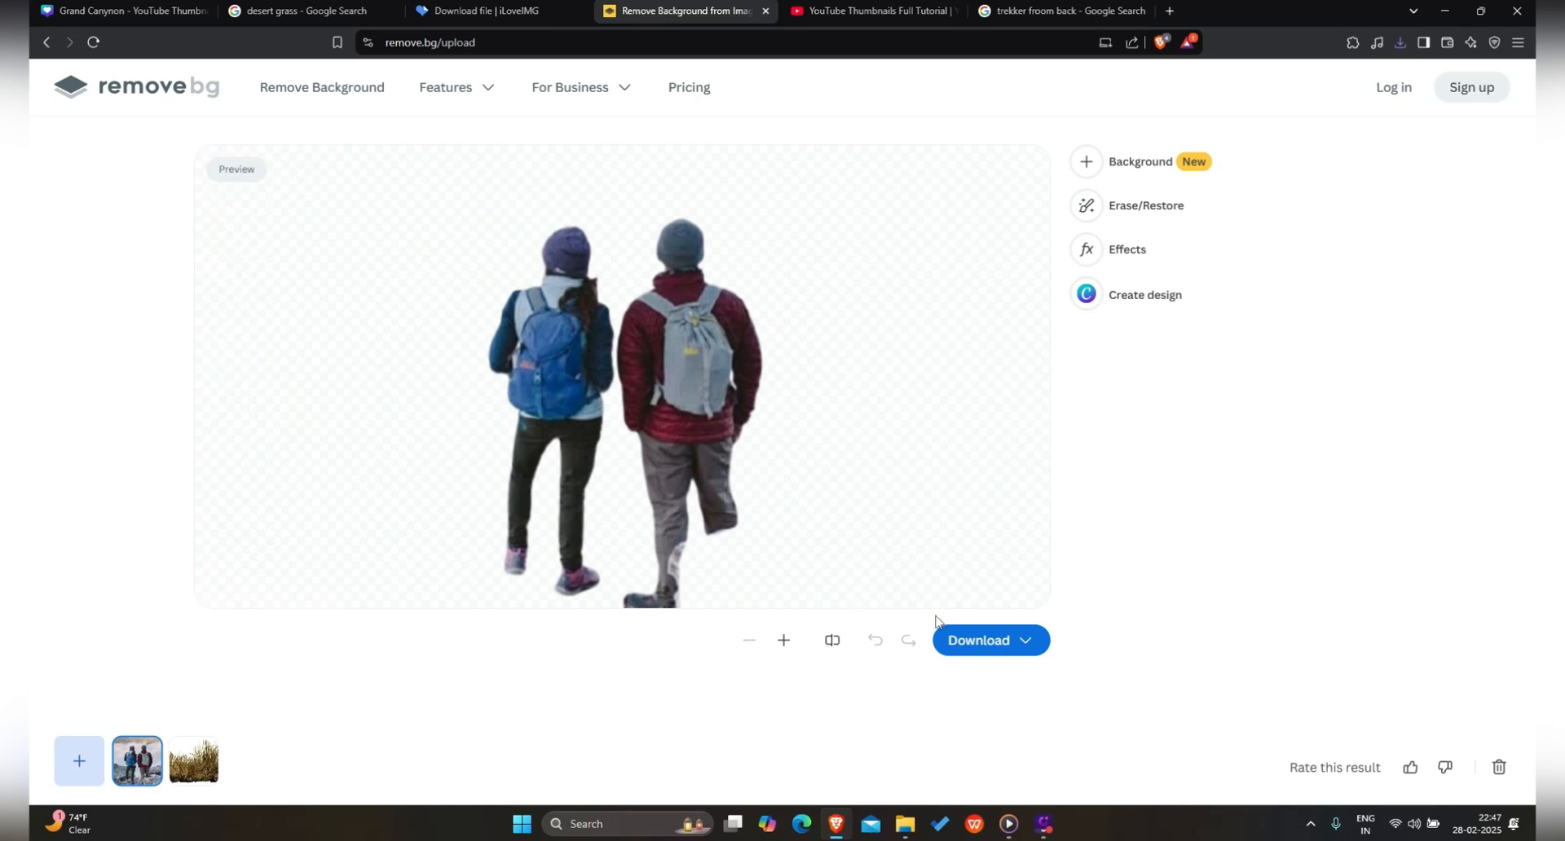
# Step: Download the free 679 x 367 preview of the trekkers cutout as Safety-during-trekking-hiking-1-removebg-preview.png
pyautogui.click(1001, 644)
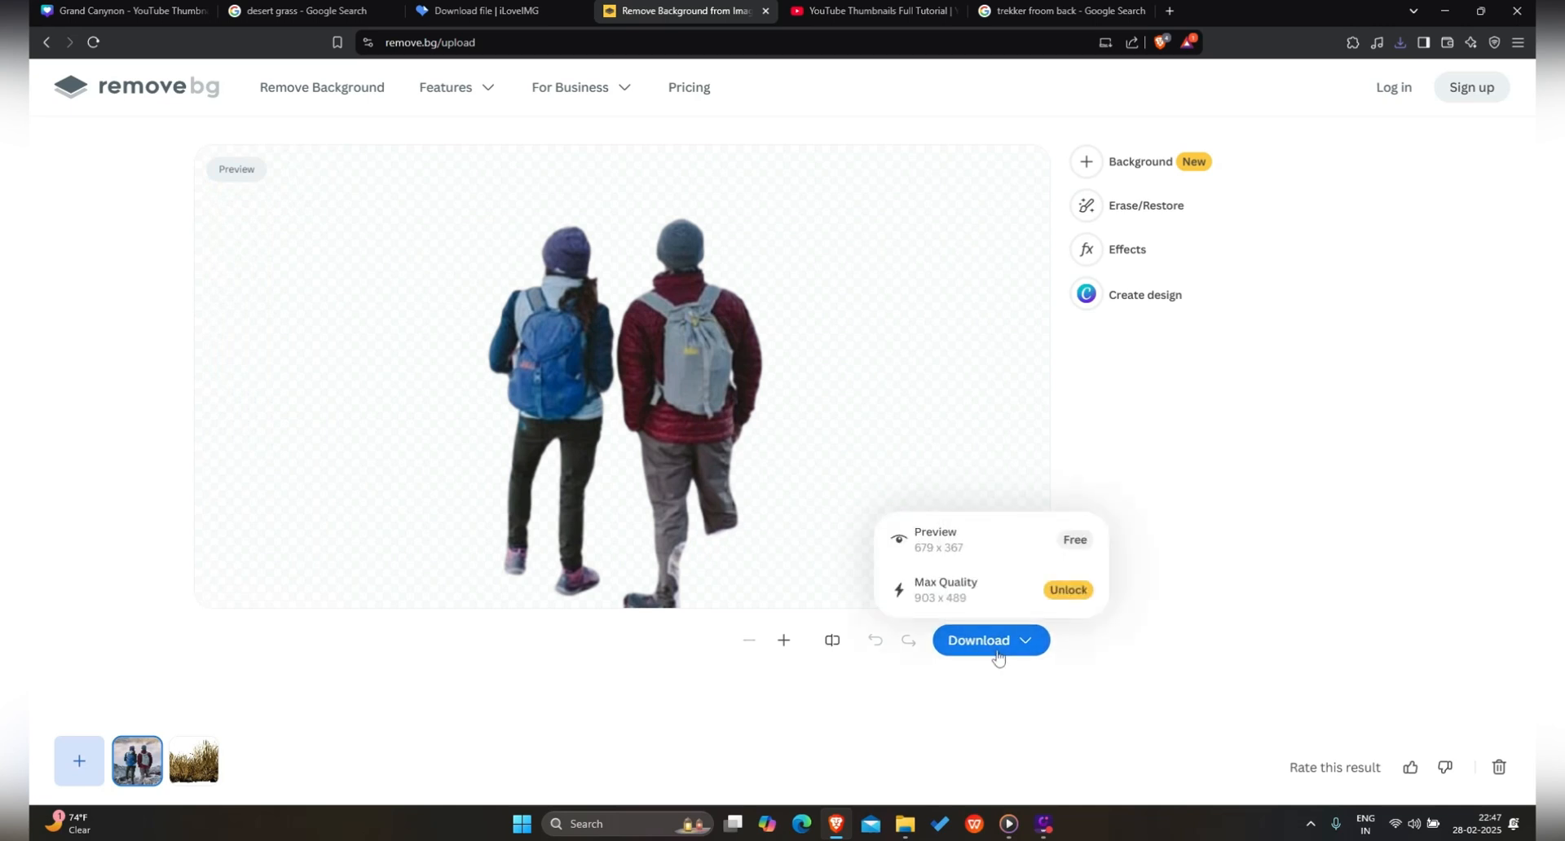
pyautogui.click(983, 539)
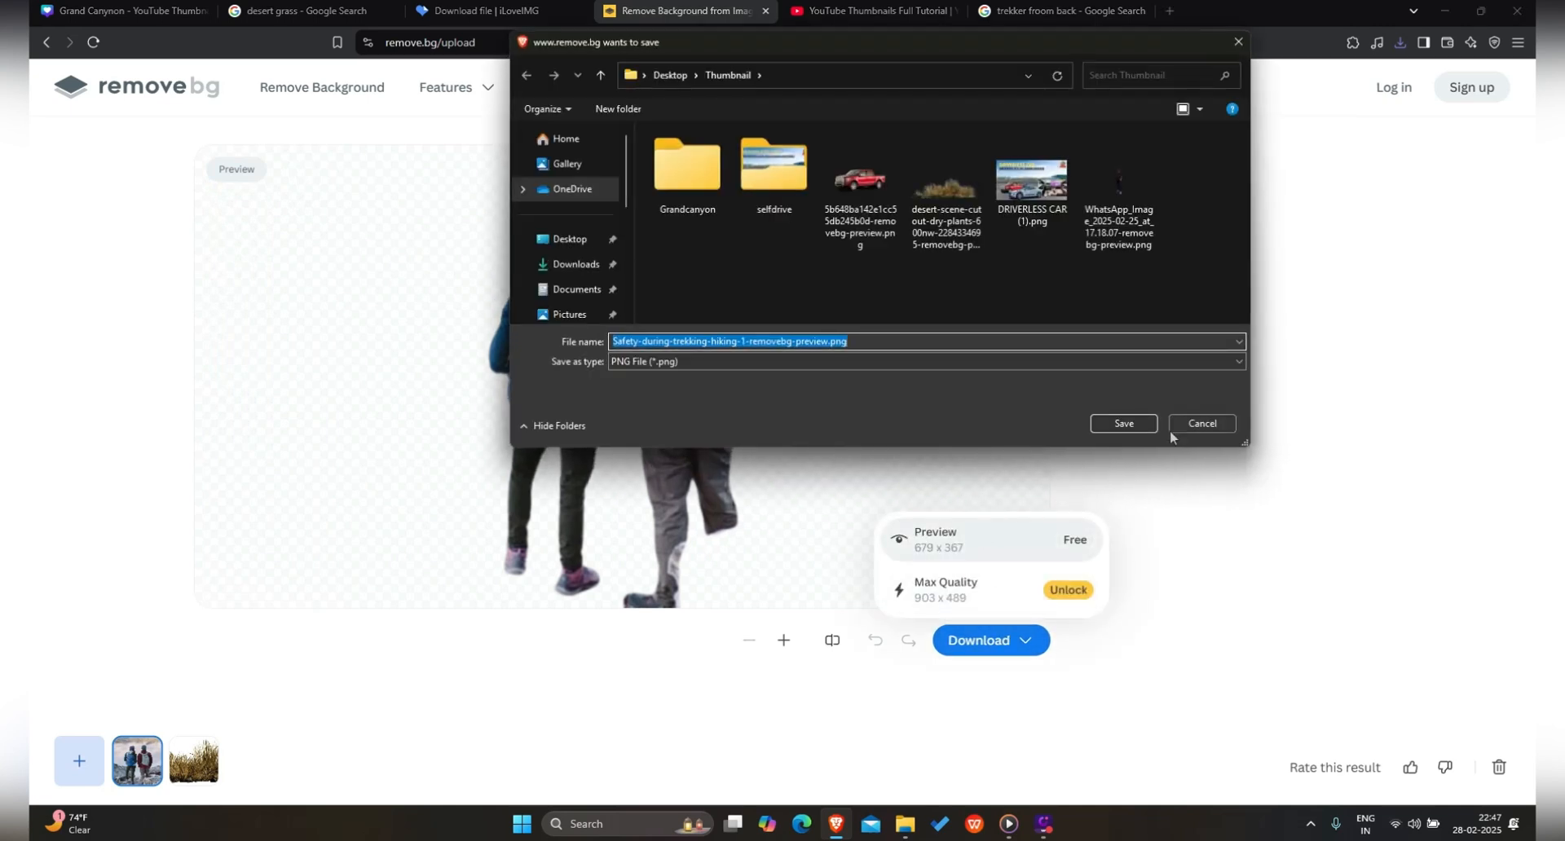
pyautogui.click(1124, 424)
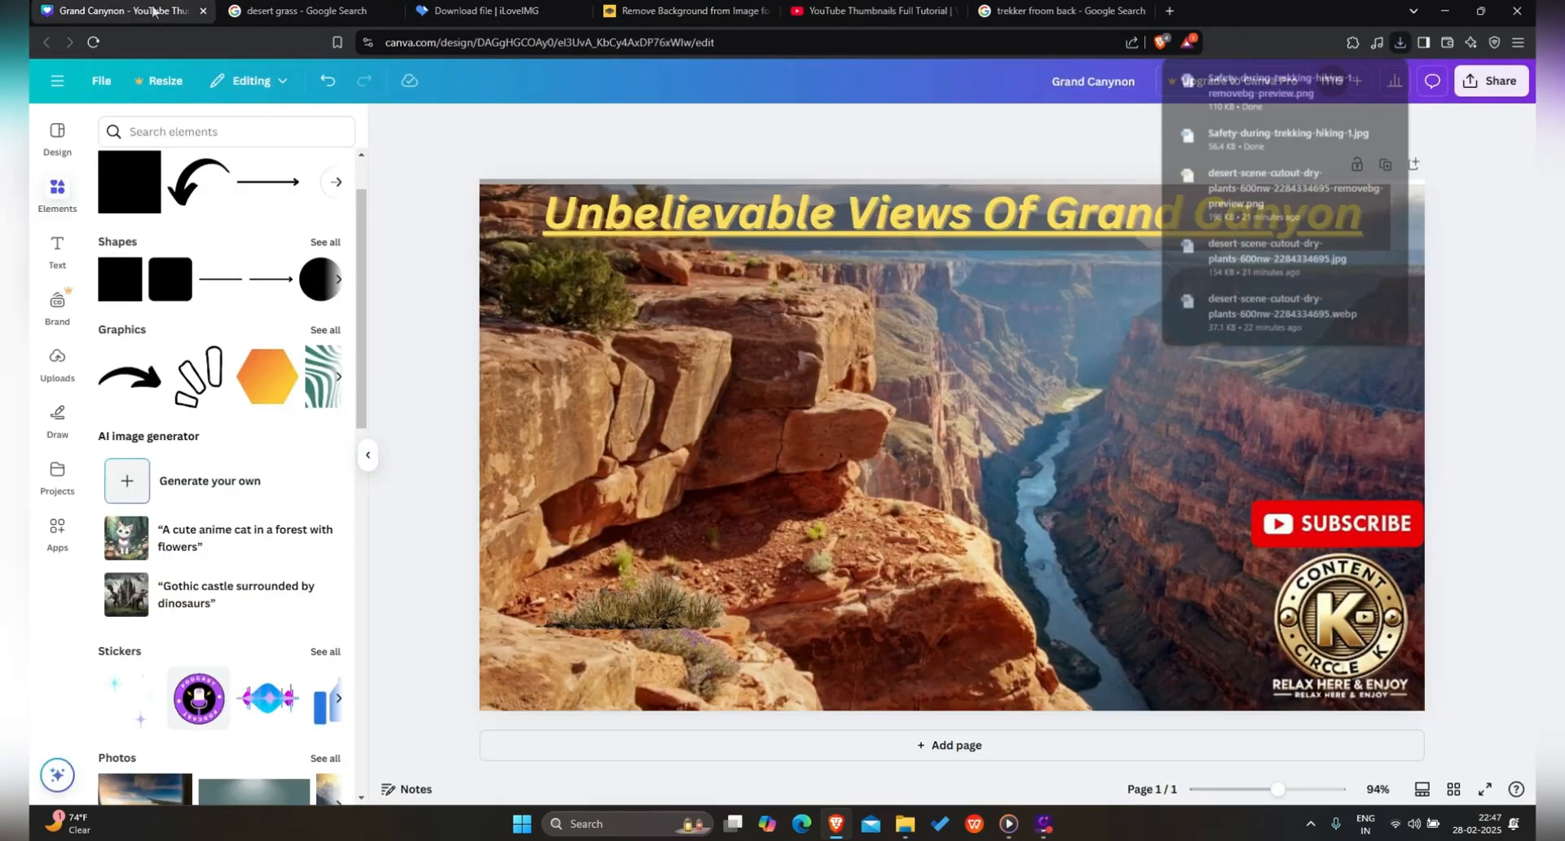
# Step: Switch to the Canva thumbnail and upload Safety-during-trekking-hiking-1-removebg-preview.png from the Thumbnail folder
pyautogui.click(122, 10)
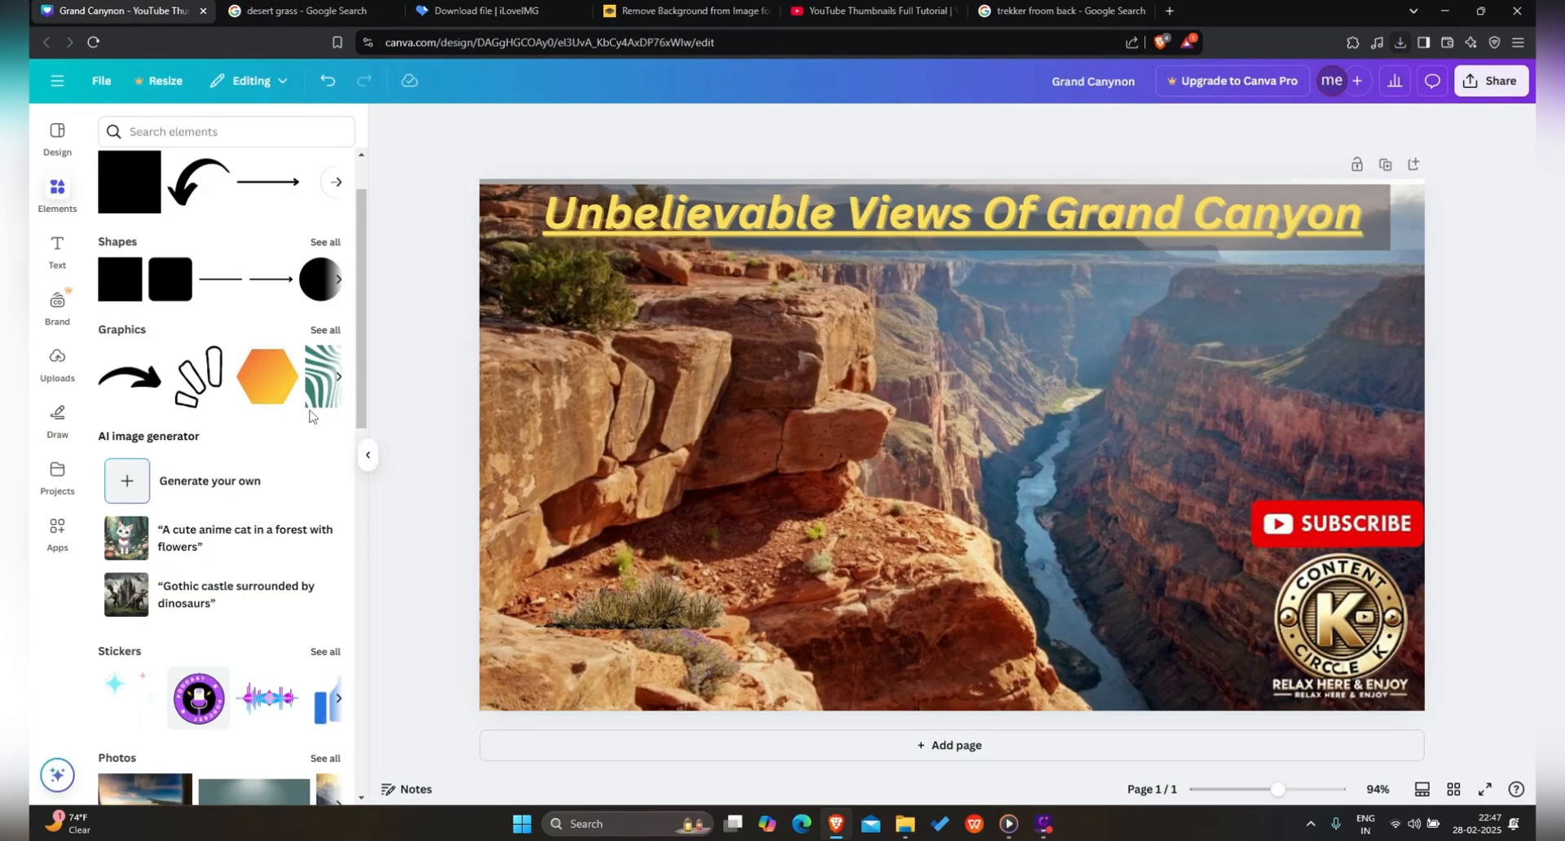
pyautogui.click(58, 374)
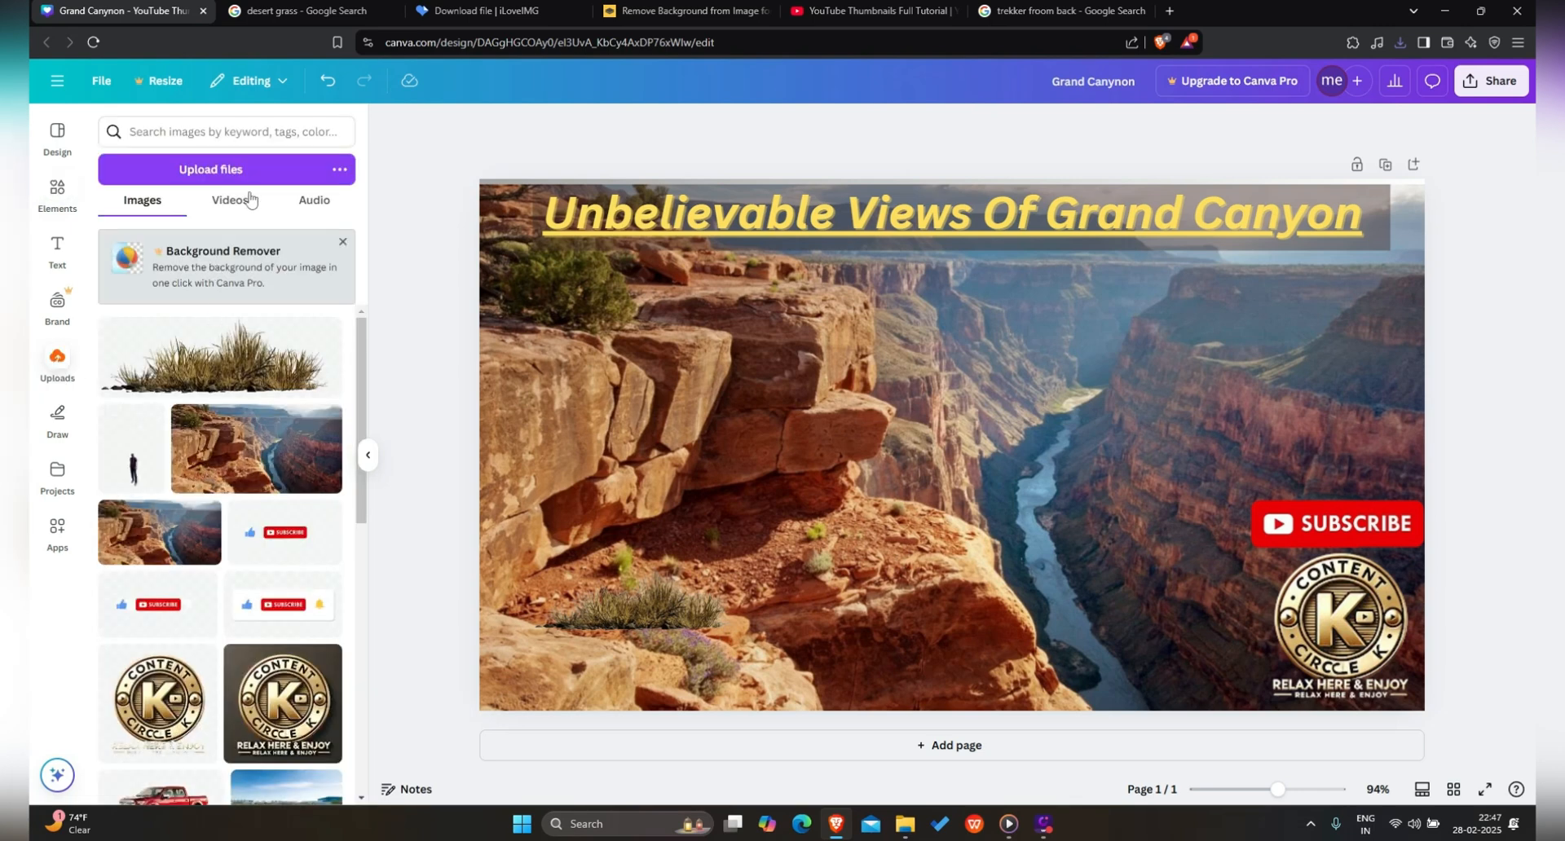
pyautogui.click(254, 178)
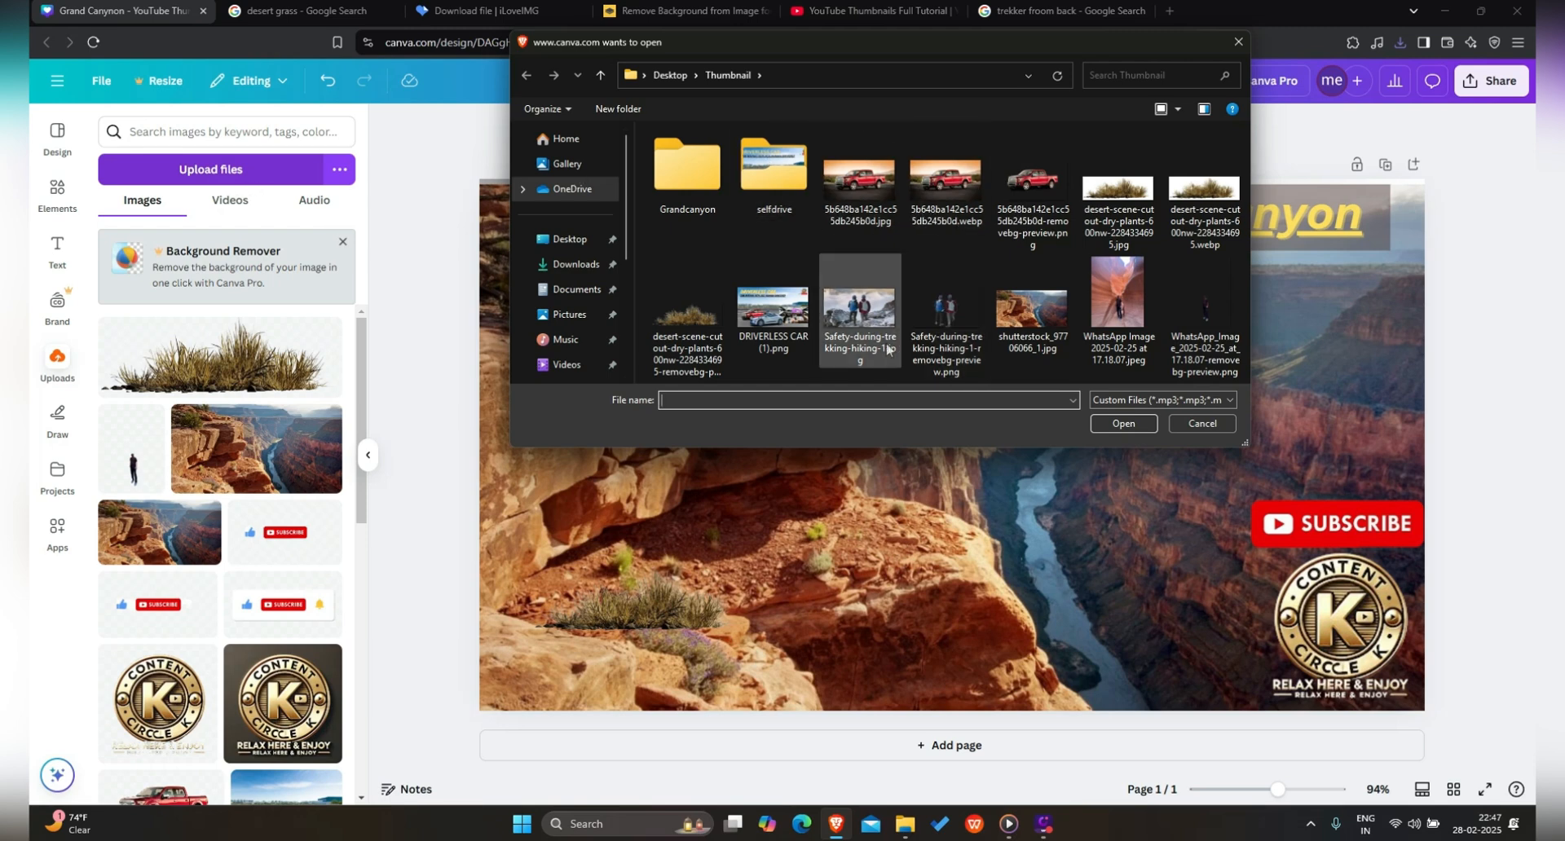
pyautogui.click(951, 310)
pyautogui.click(1110, 428)
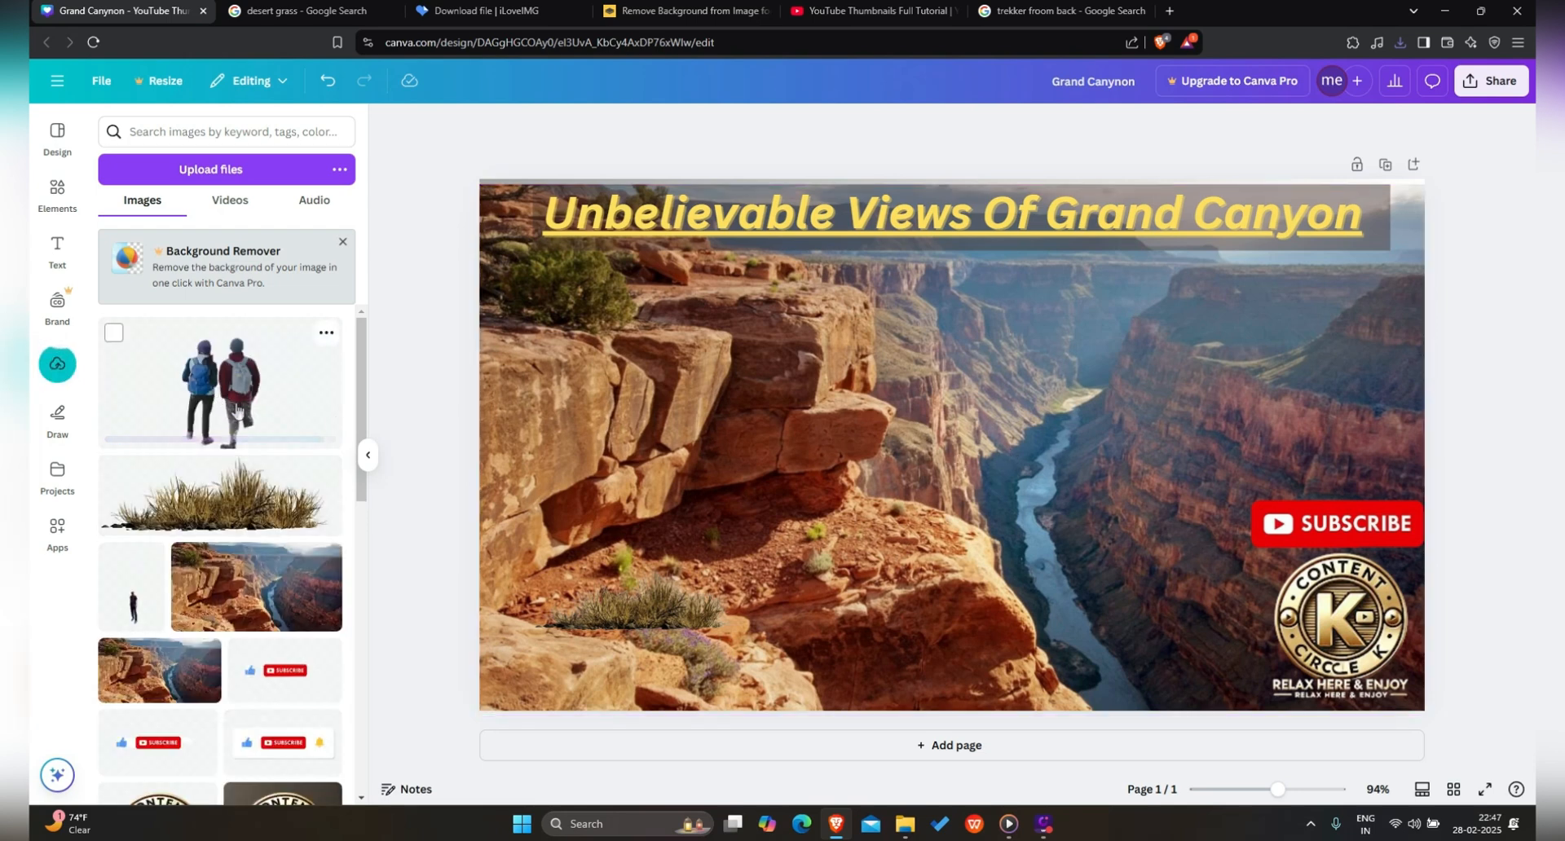
# Step: Add the trekkers cutout to the thumbnail, shrink it and place it on the rock ledge beside the river gorge
pyautogui.click(229, 408)
pyautogui.moveTo(1011, 441); pyautogui.dragTo(904, 429)
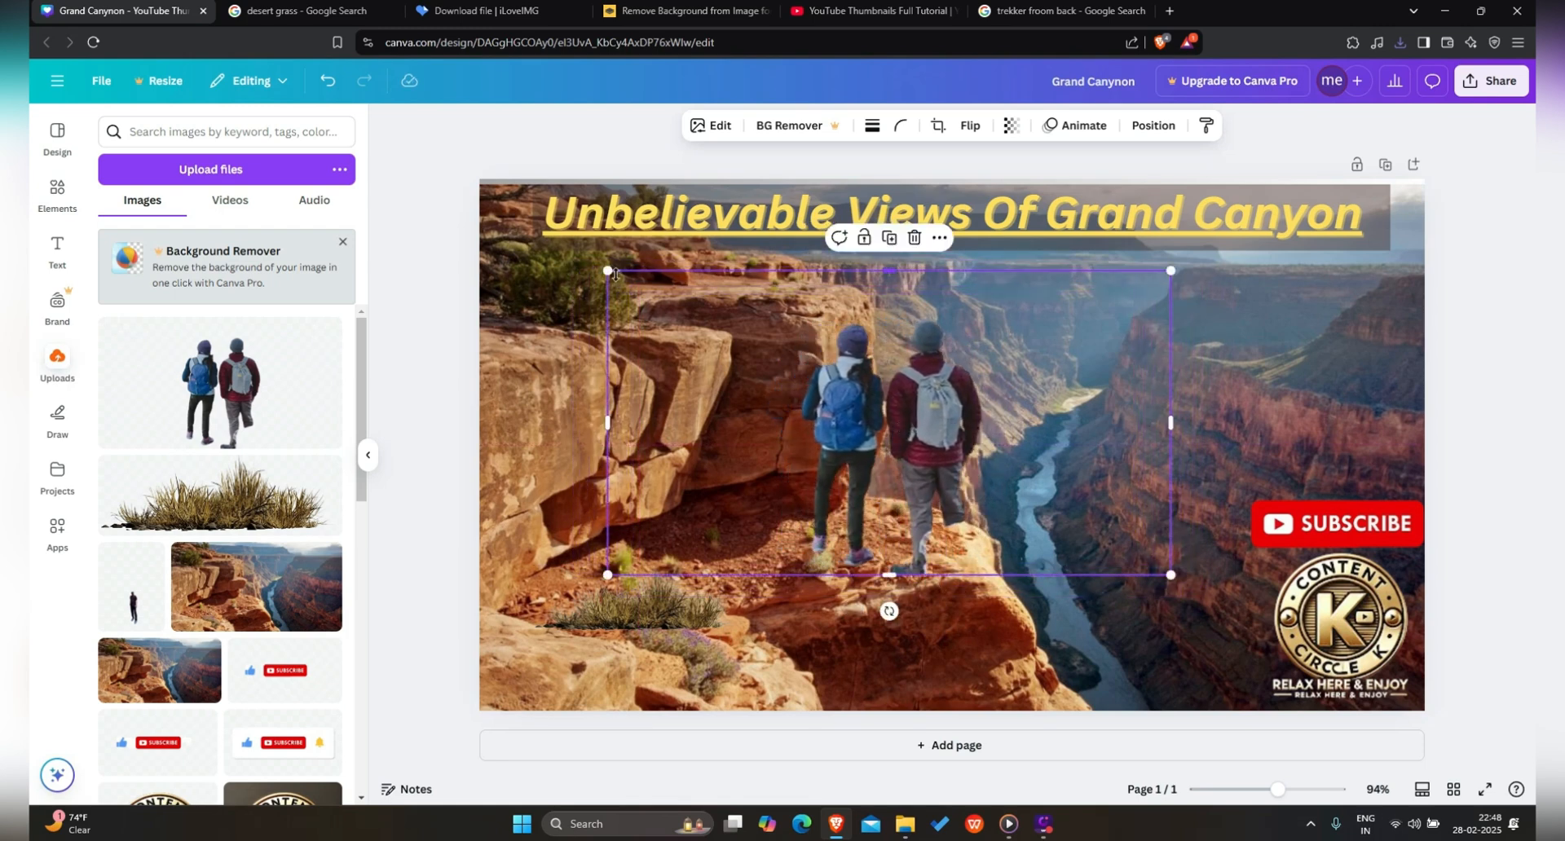
pyautogui.moveTo(609, 271); pyautogui.dragTo(812, 383)
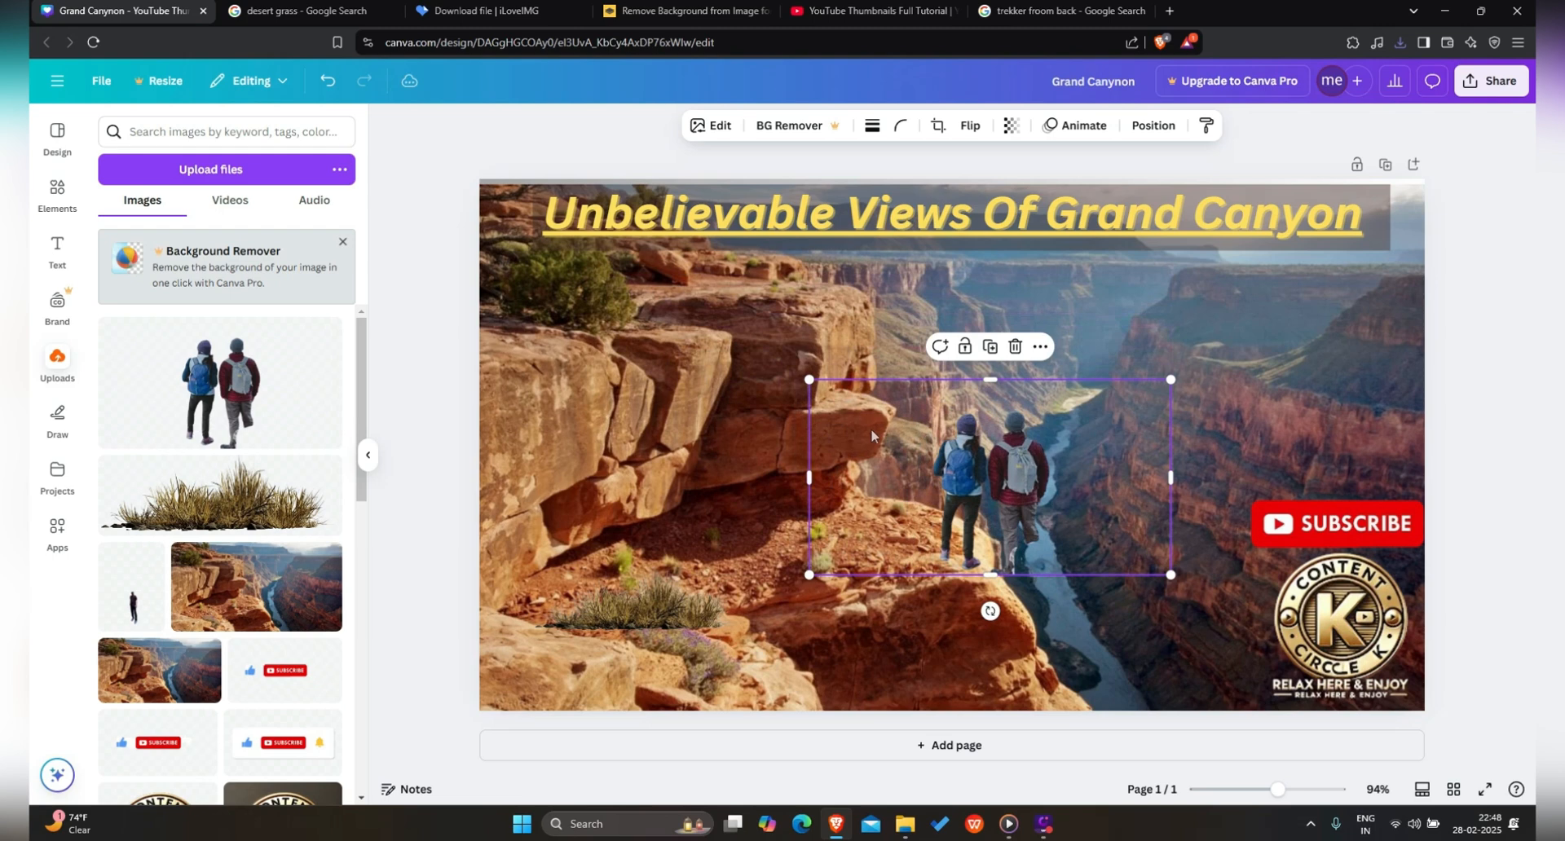
pyautogui.moveTo(966, 470); pyautogui.dragTo(880, 464)
# Step: Move the grass clump to the trekkers' feet, bring it forward in front of them, fine-tune its position and deselect it
pyautogui.click(635, 603)
pyautogui.moveTo(636, 603); pyautogui.dragTo(905, 552)
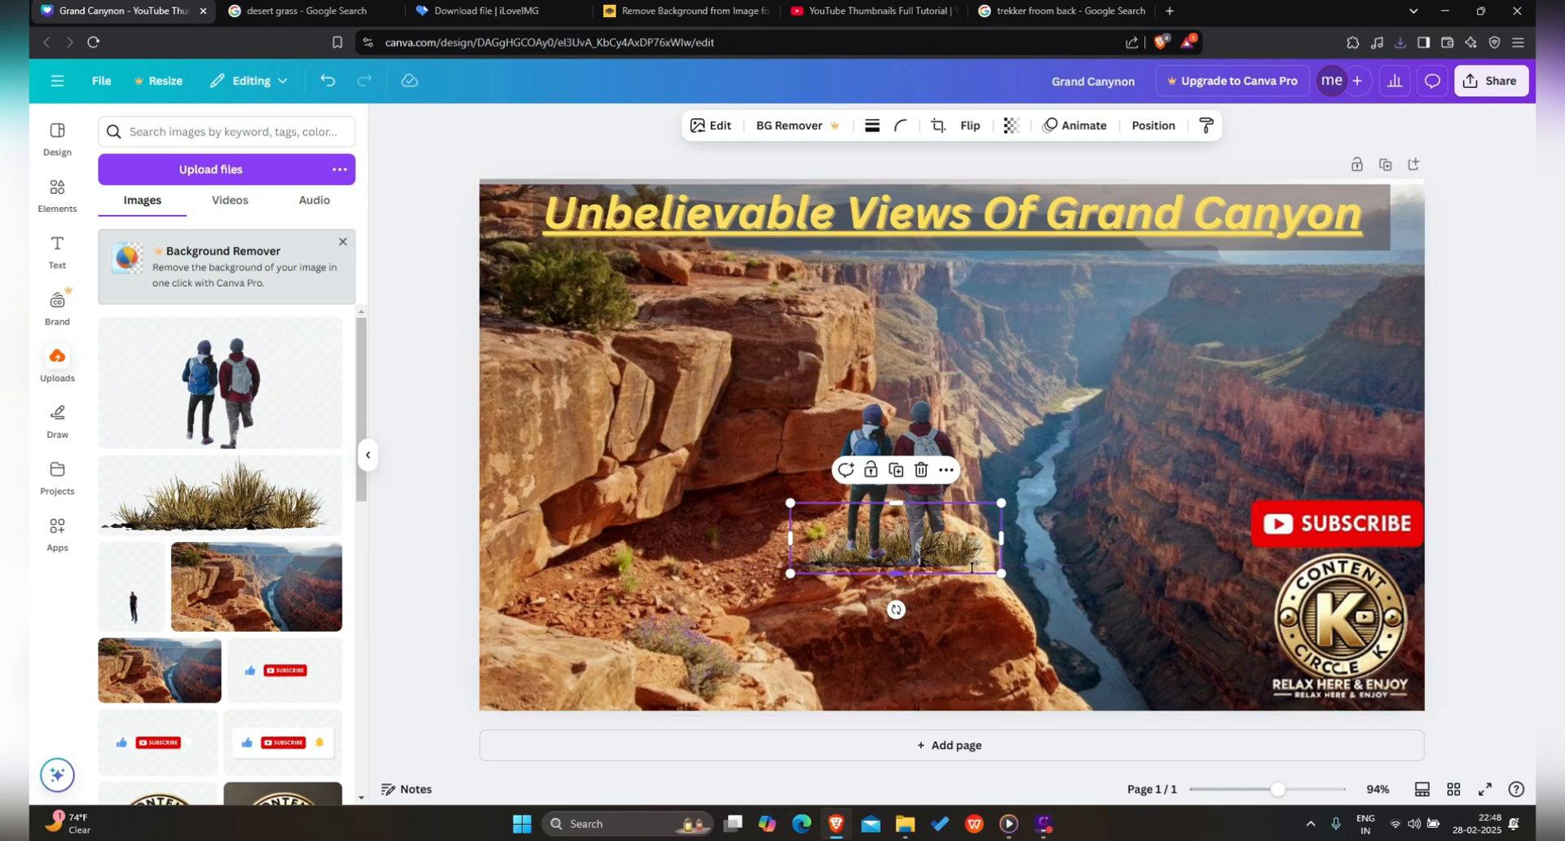
pyautogui.click(1167, 133)
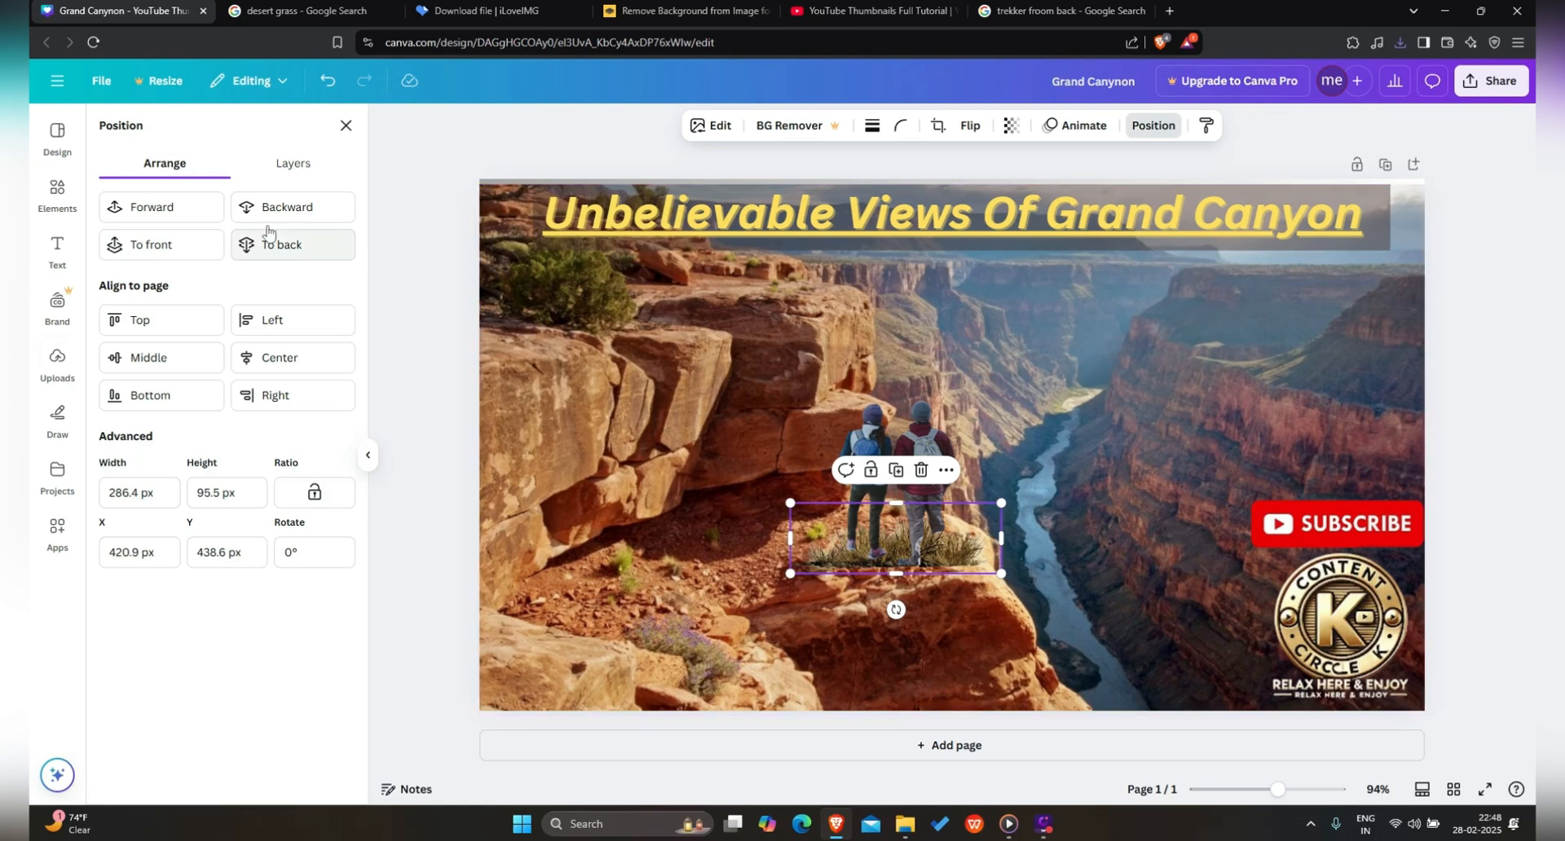
pyautogui.click(171, 217)
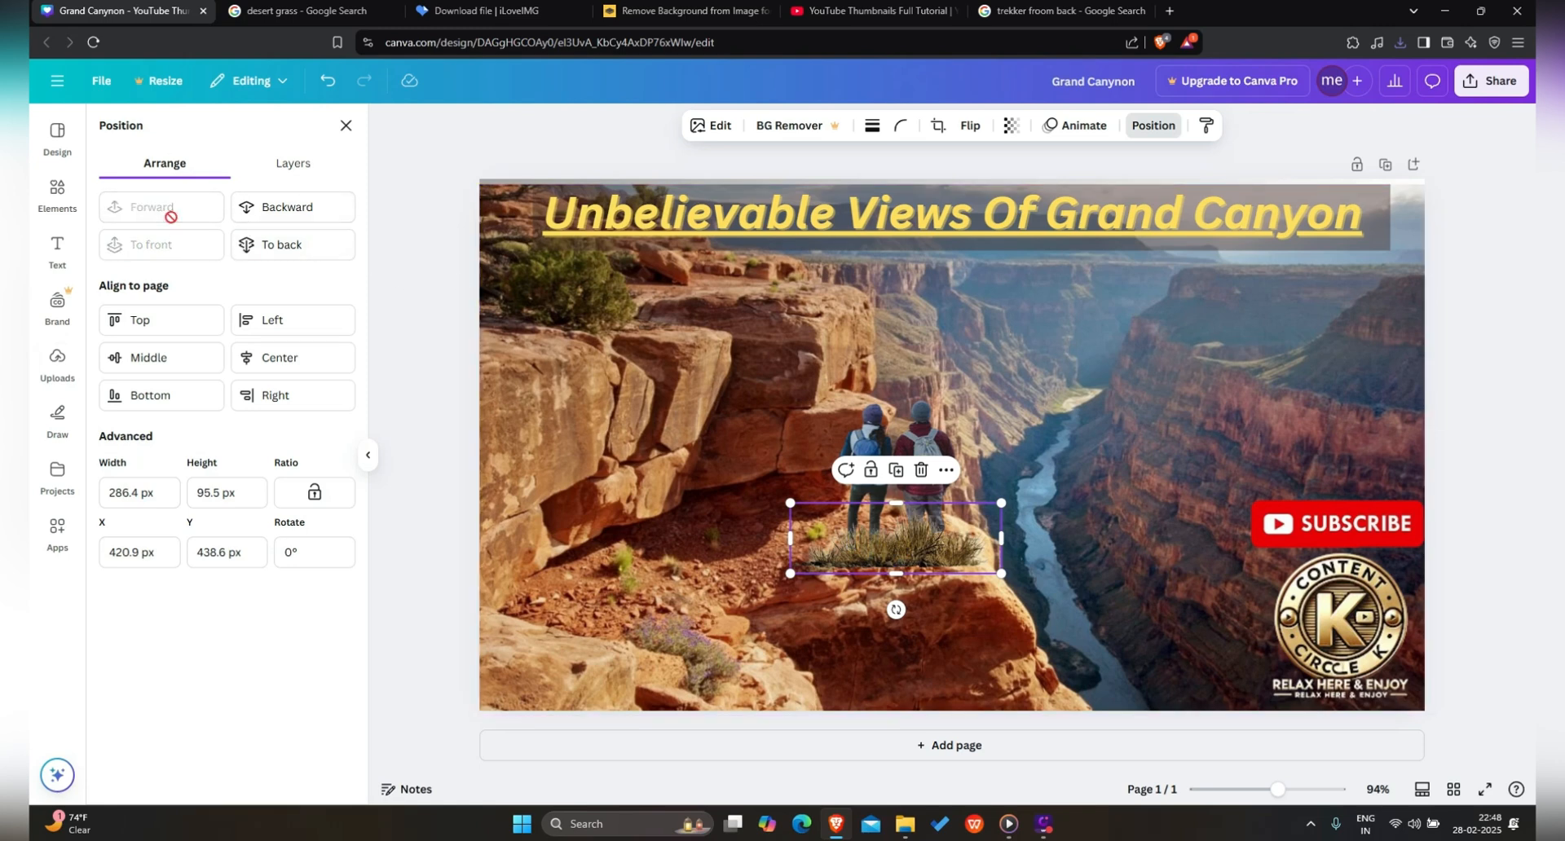
pyautogui.click(1233, 569)
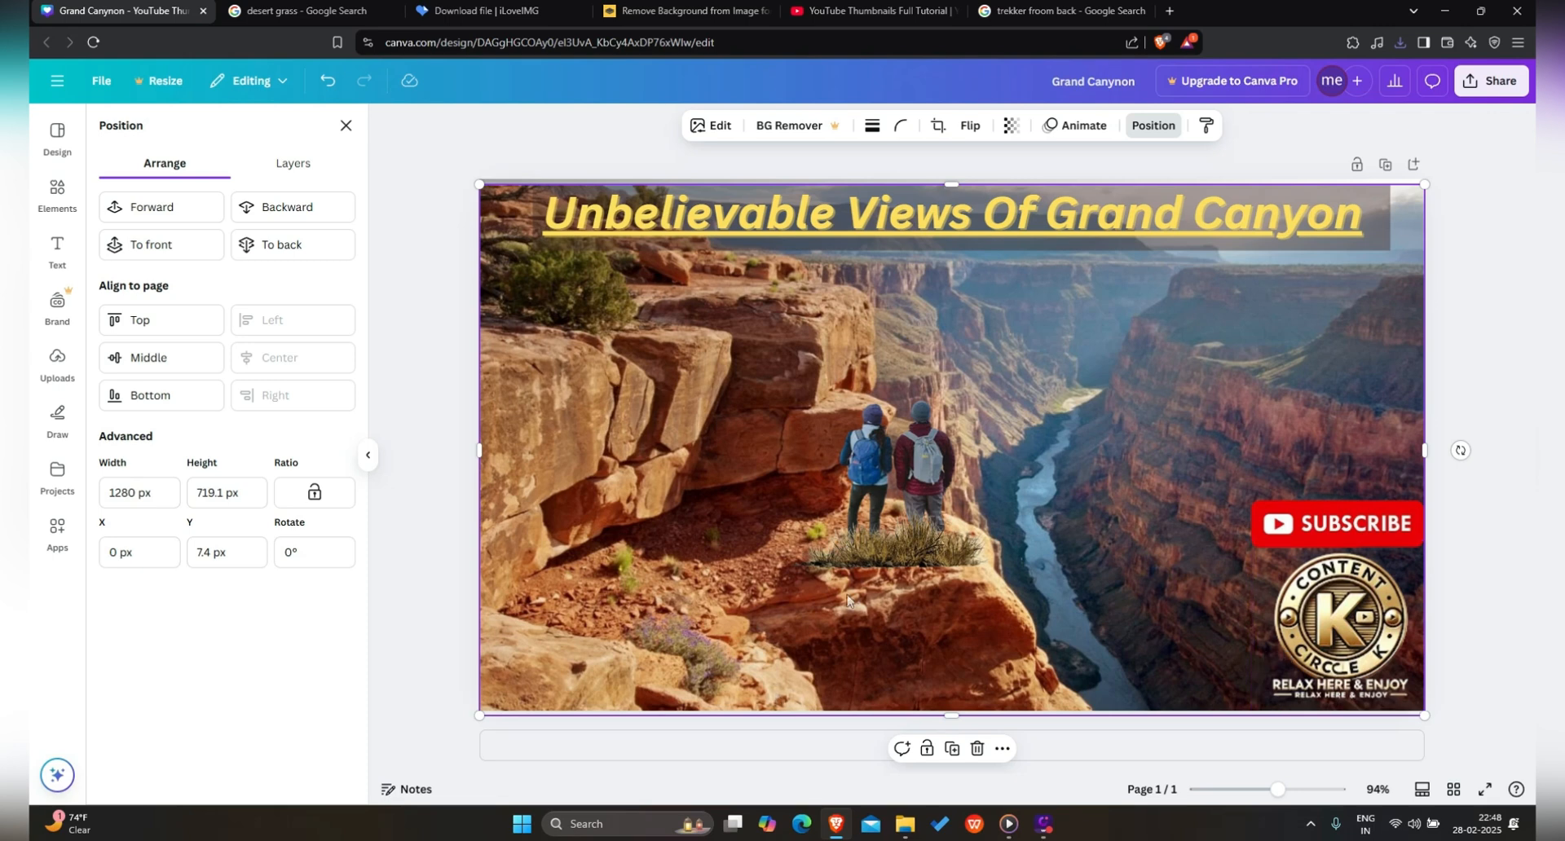
pyautogui.click(938, 566)
pyautogui.moveTo(943, 566); pyautogui.dragTo(931, 564)
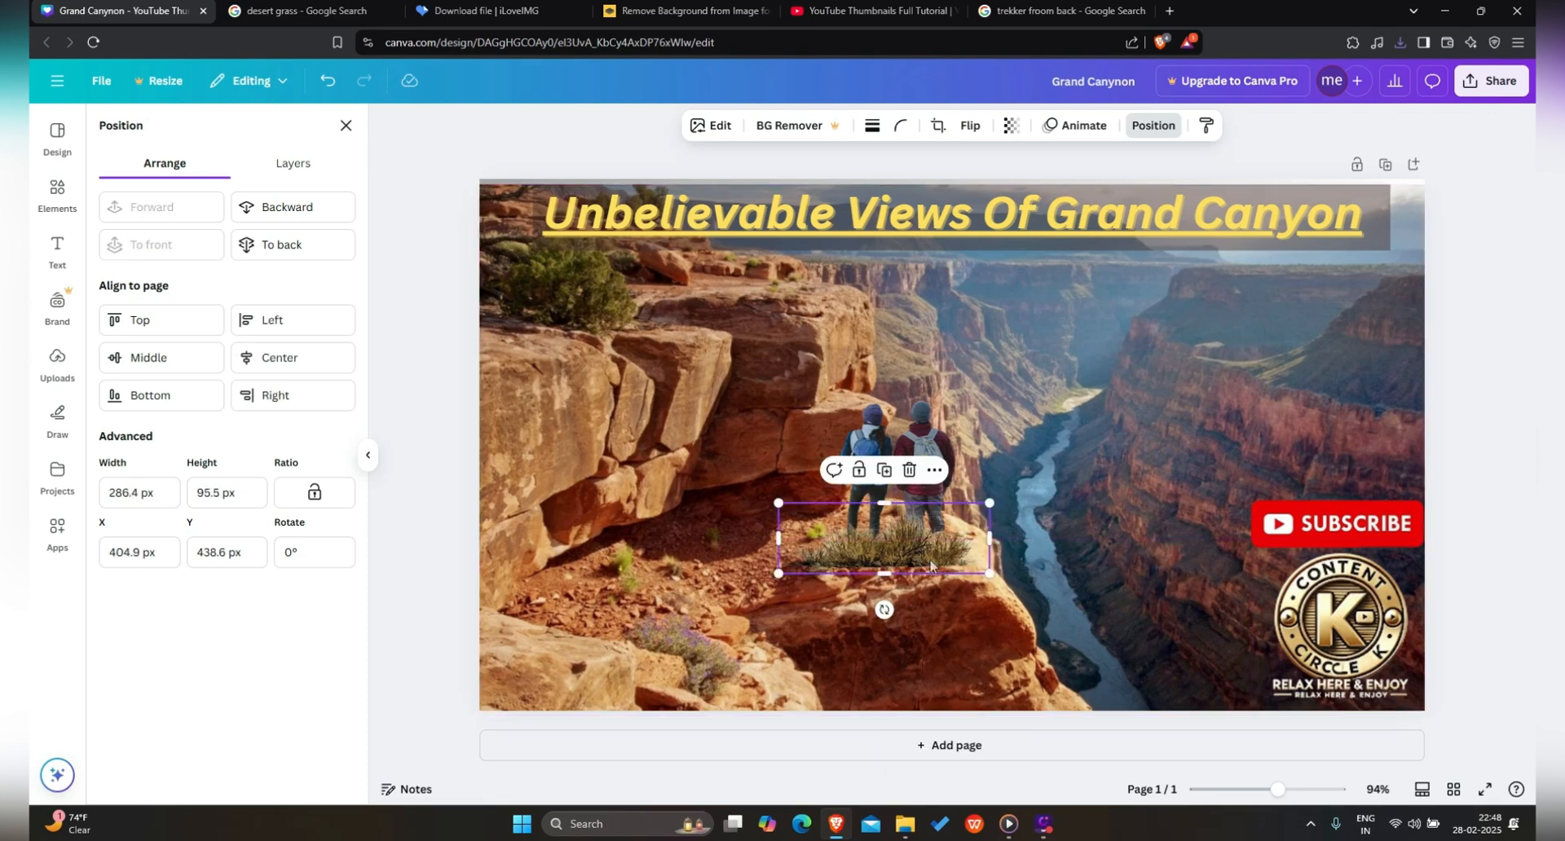
pyautogui.click(1186, 461)
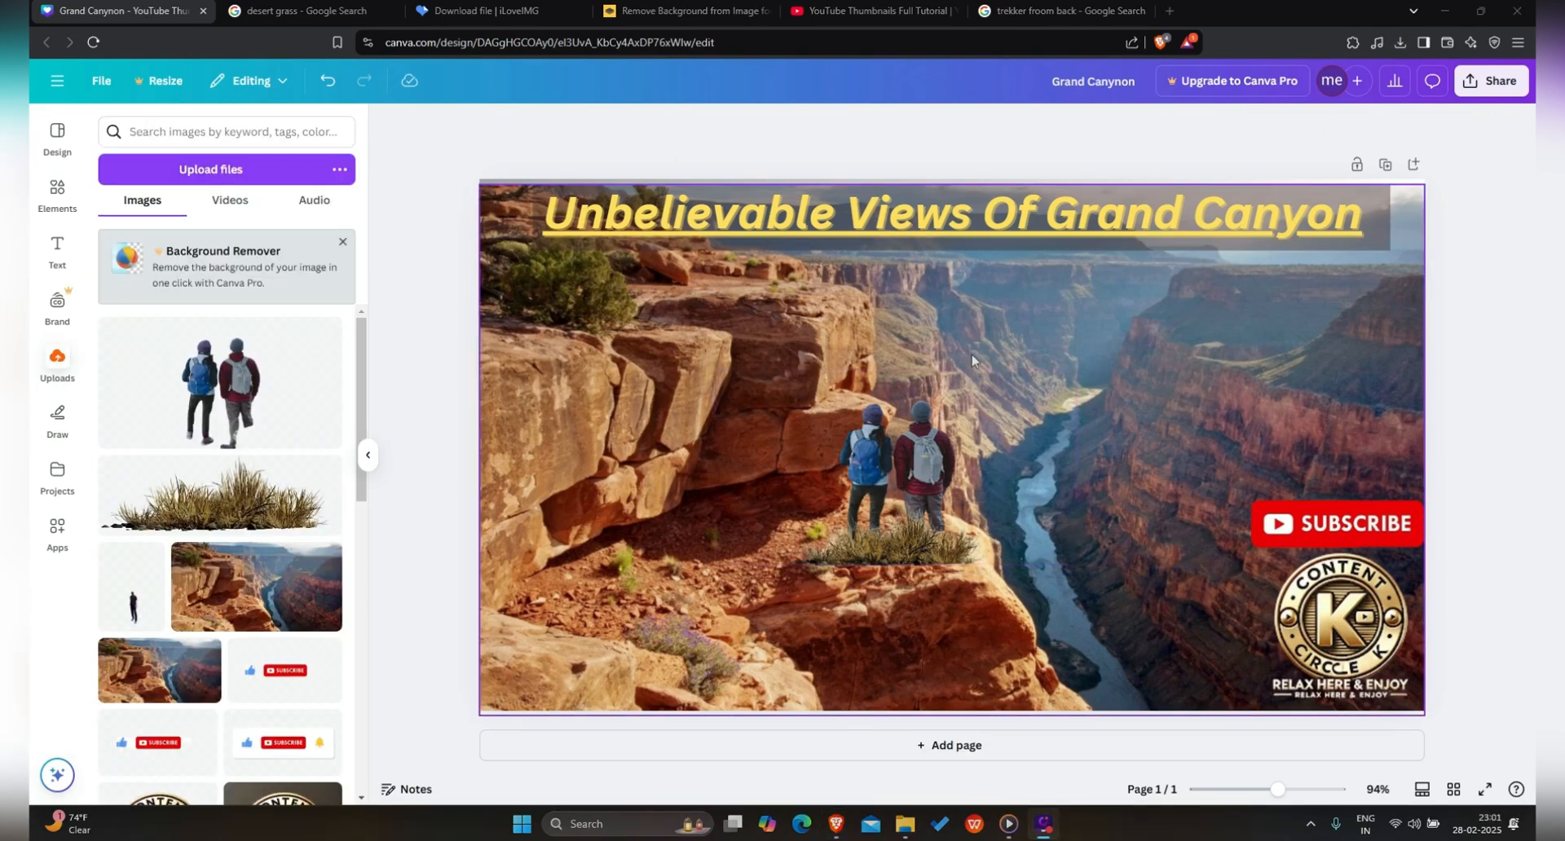
# Step: Try the Fresco, Belvedere, Luna, Aero, Bali, Capri and Bronz filters on the trekkers cutout, ending with Sandi
pyautogui.click(903, 410)
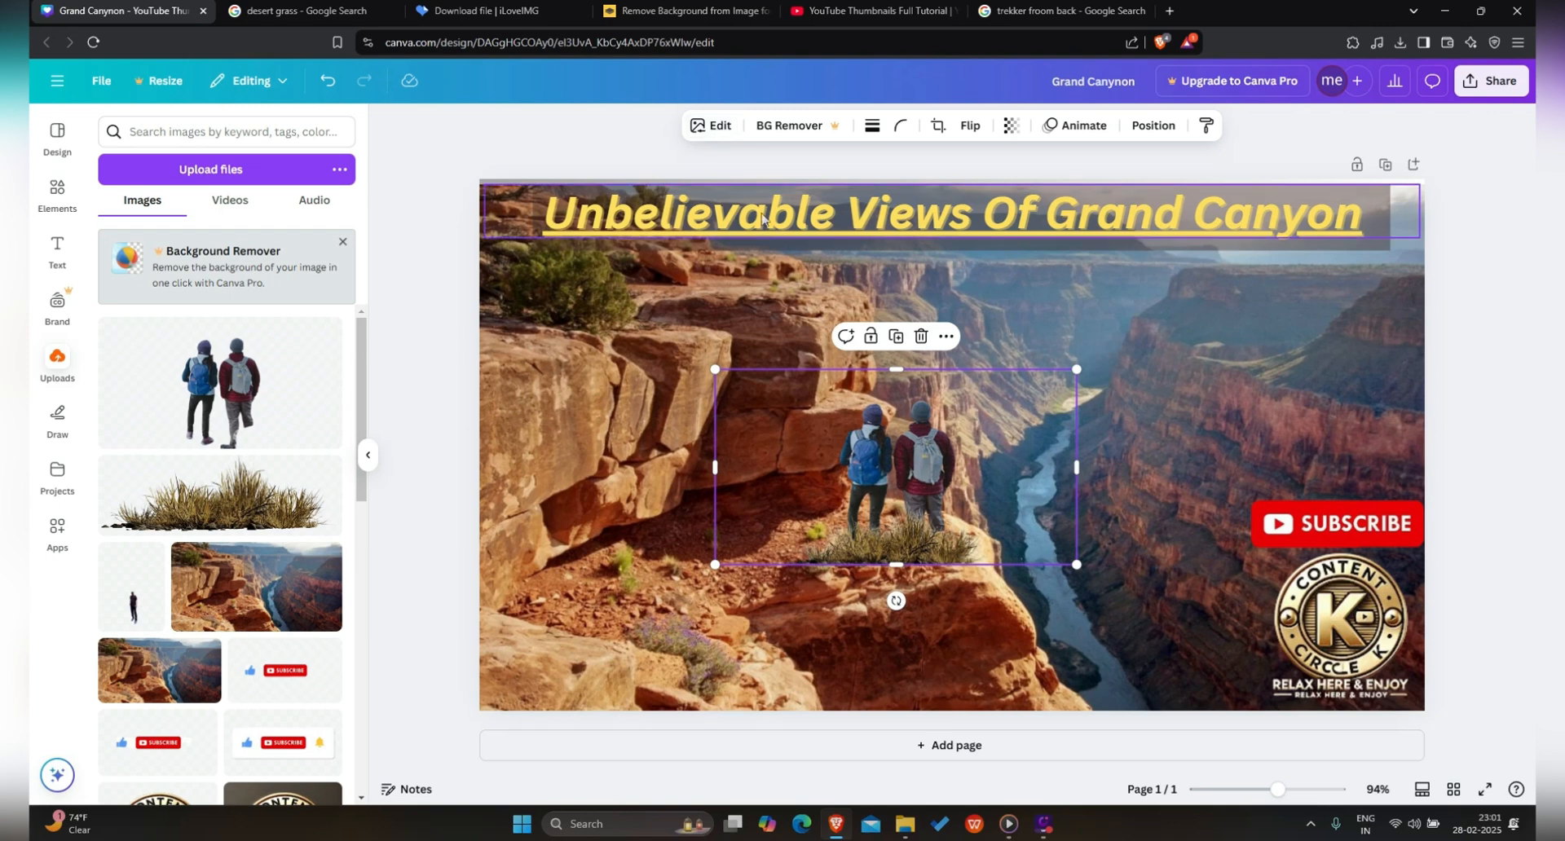
pyautogui.click(708, 133)
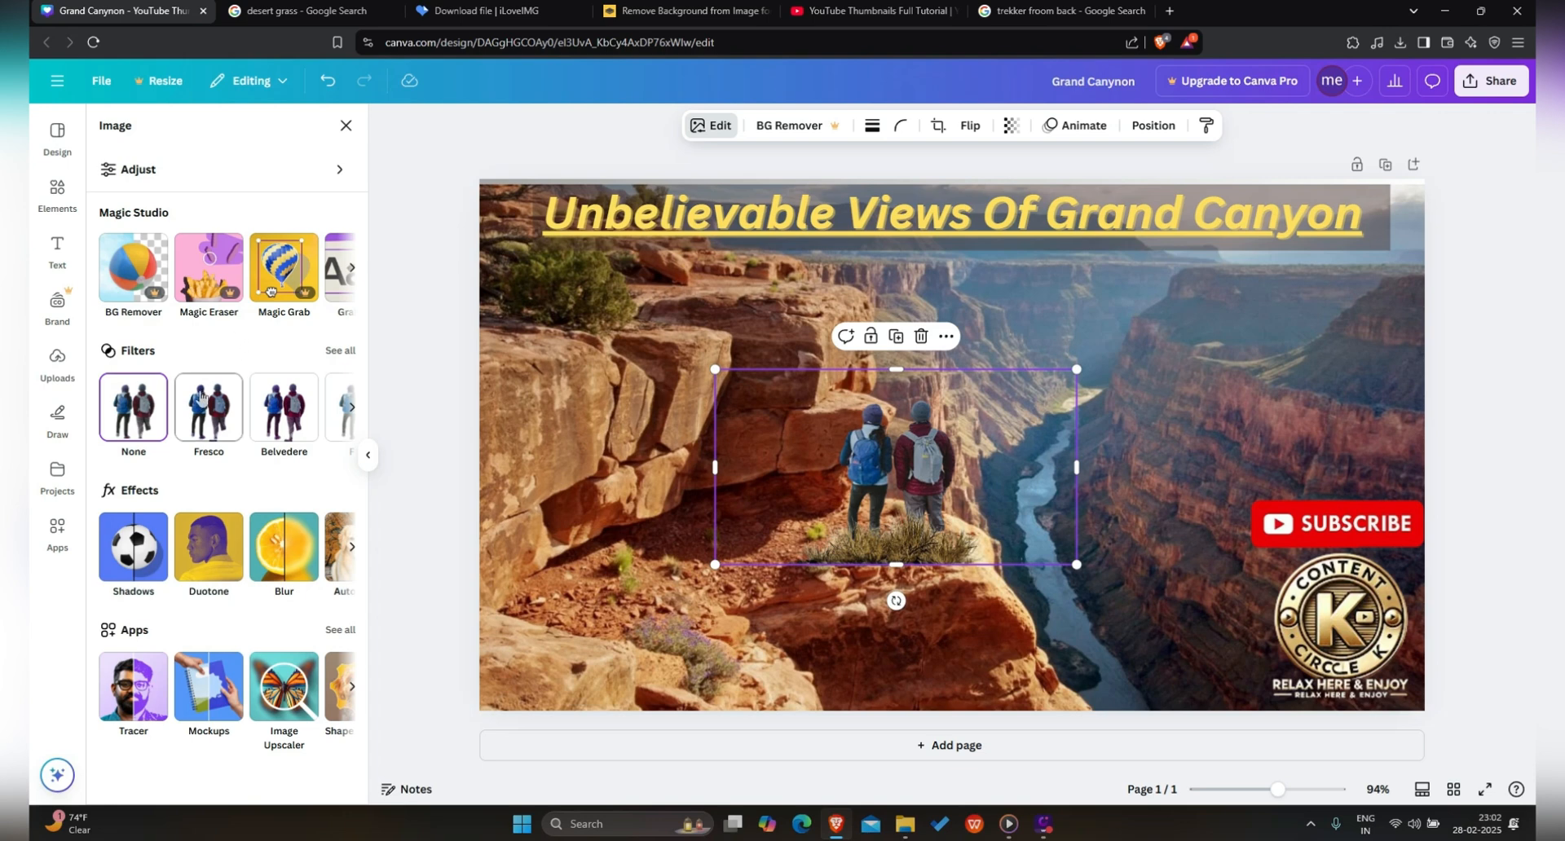
pyautogui.click(1446, 13)
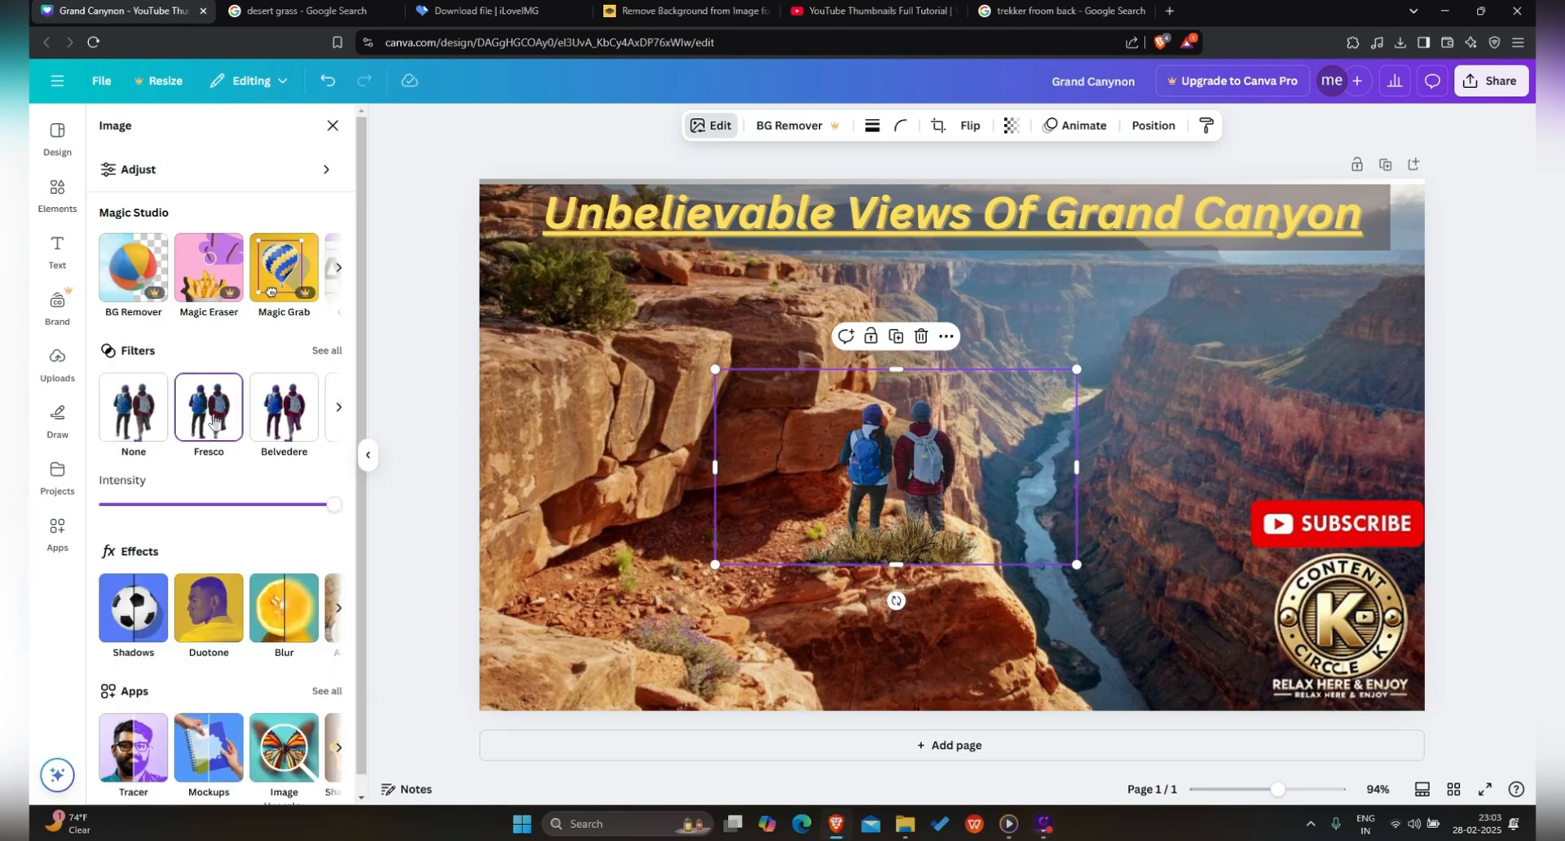
pyautogui.click(268, 418)
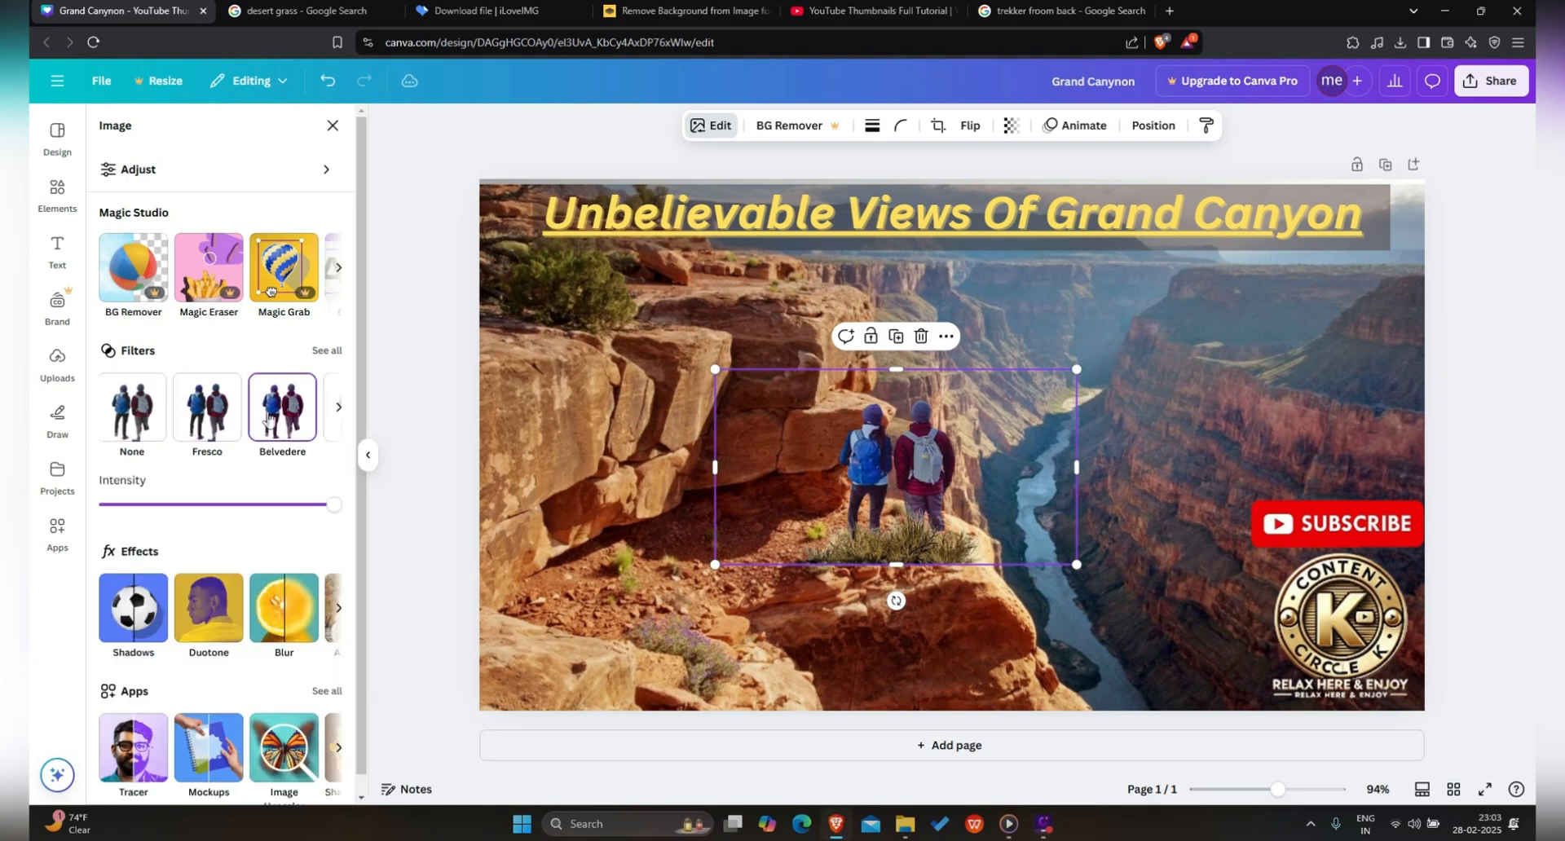
pyautogui.click(339, 408)
pyautogui.click(202, 416)
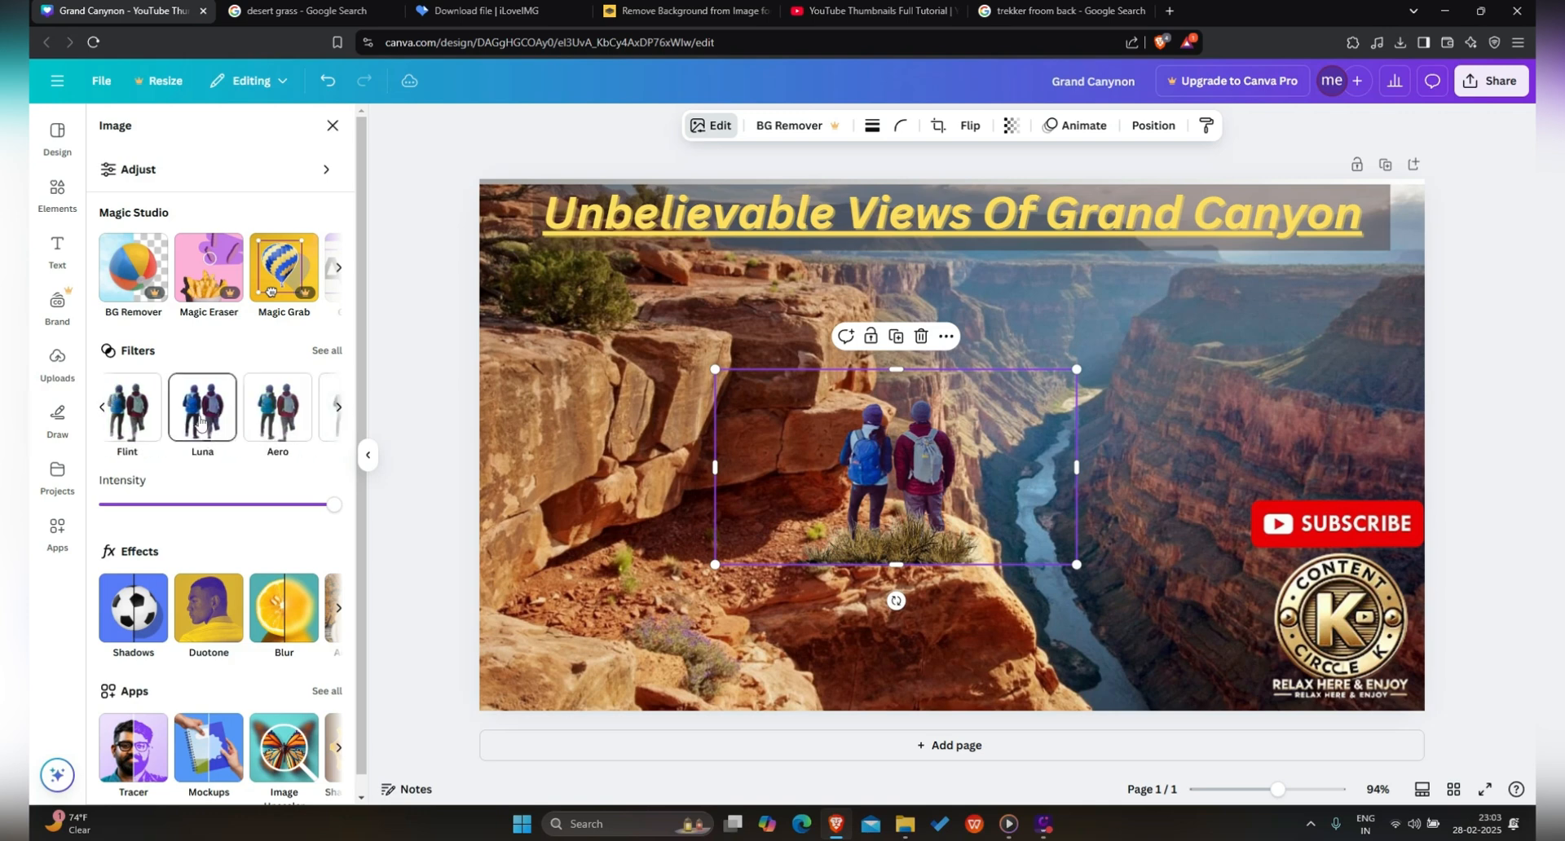
pyautogui.click(269, 414)
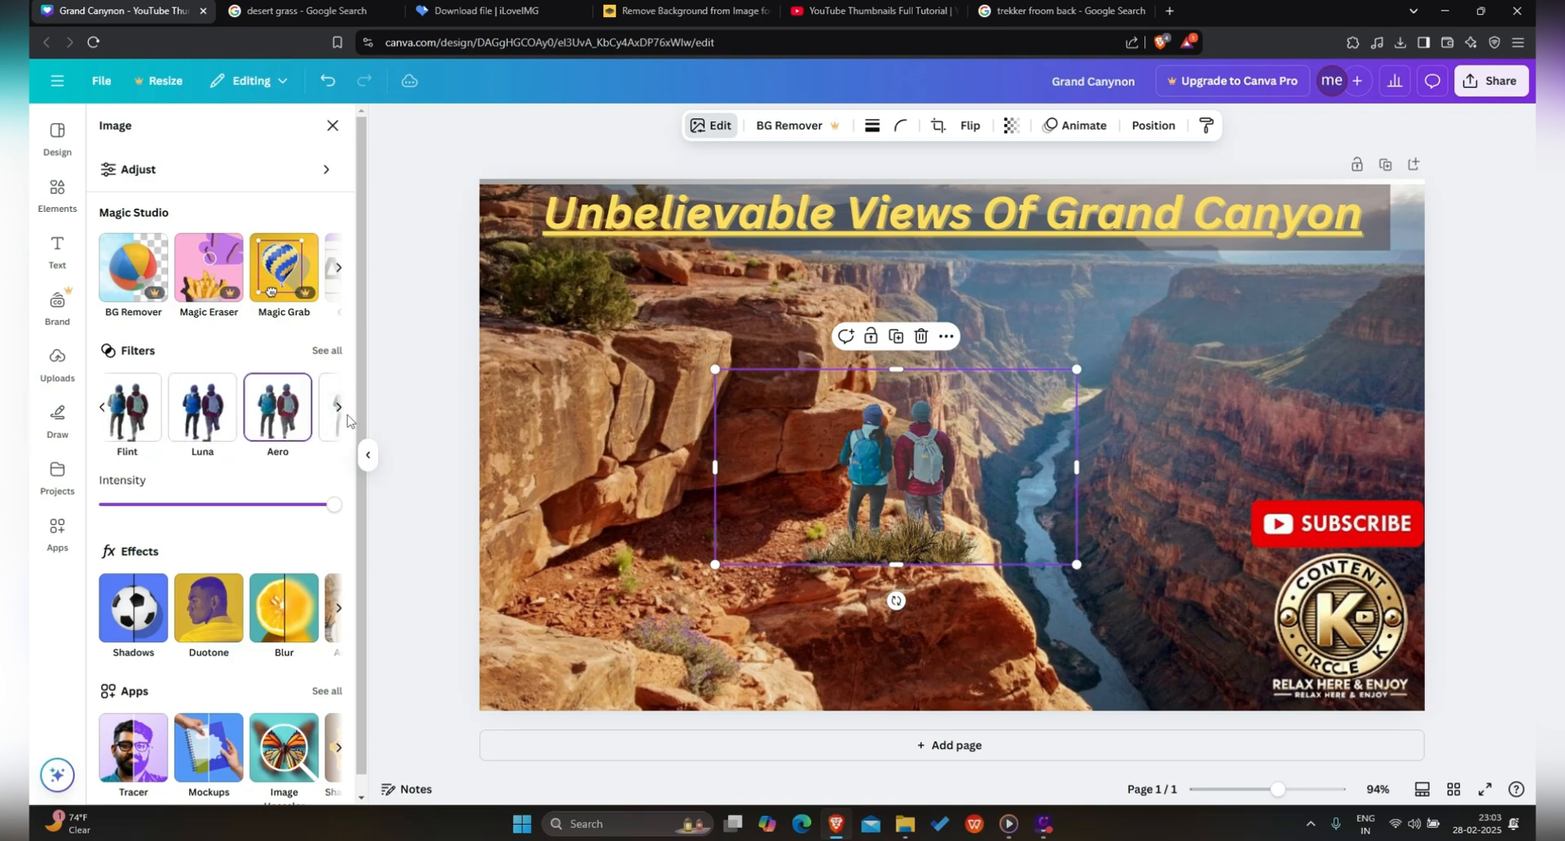
pyautogui.click(340, 407)
pyautogui.click(219, 420)
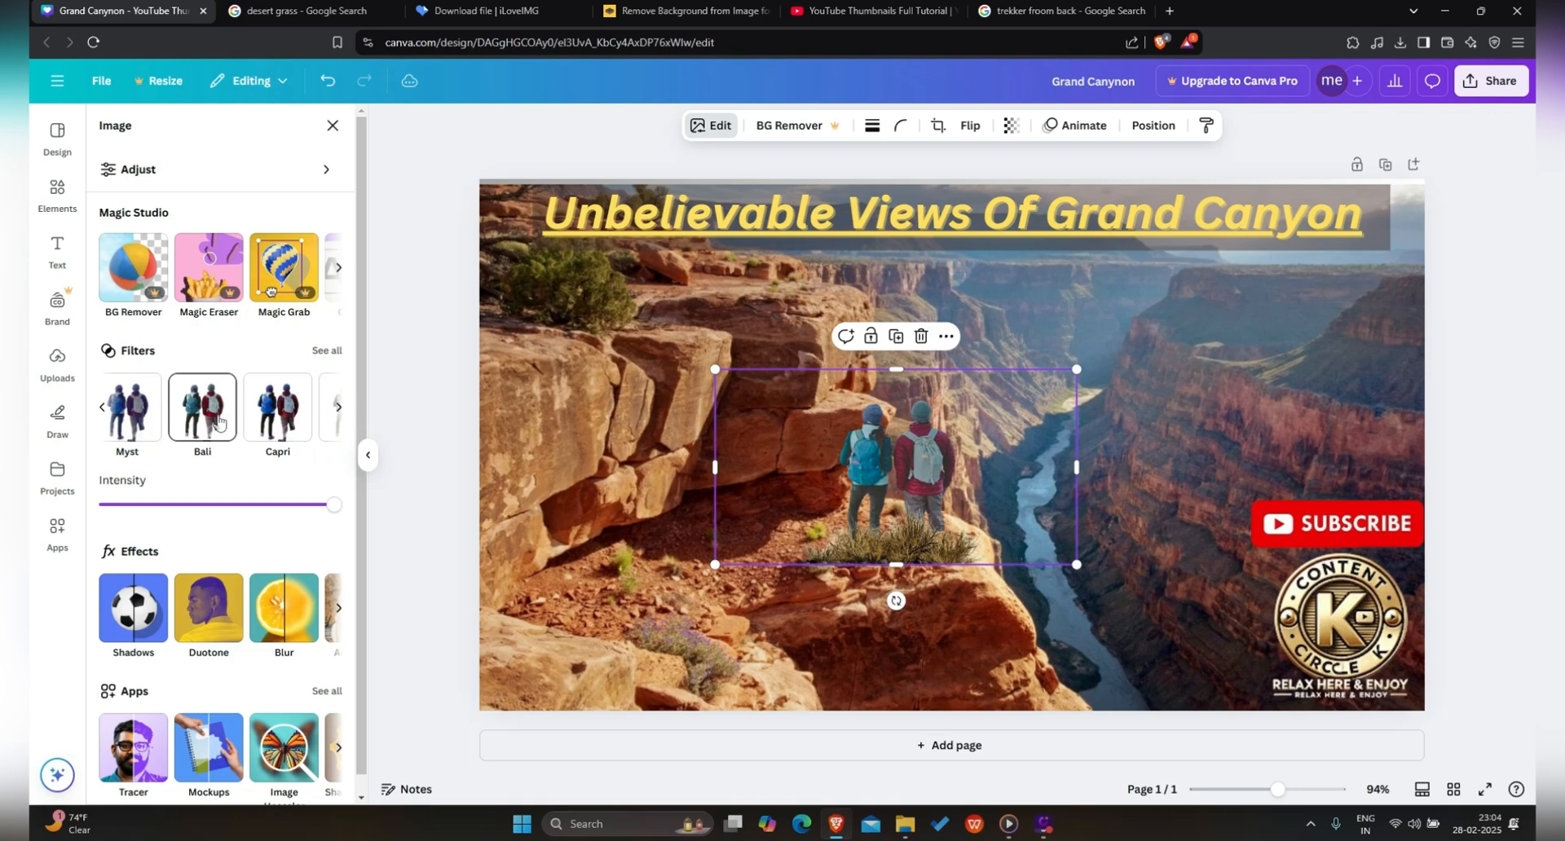
pyautogui.click(274, 424)
pyautogui.click(338, 408)
pyautogui.click(202, 411)
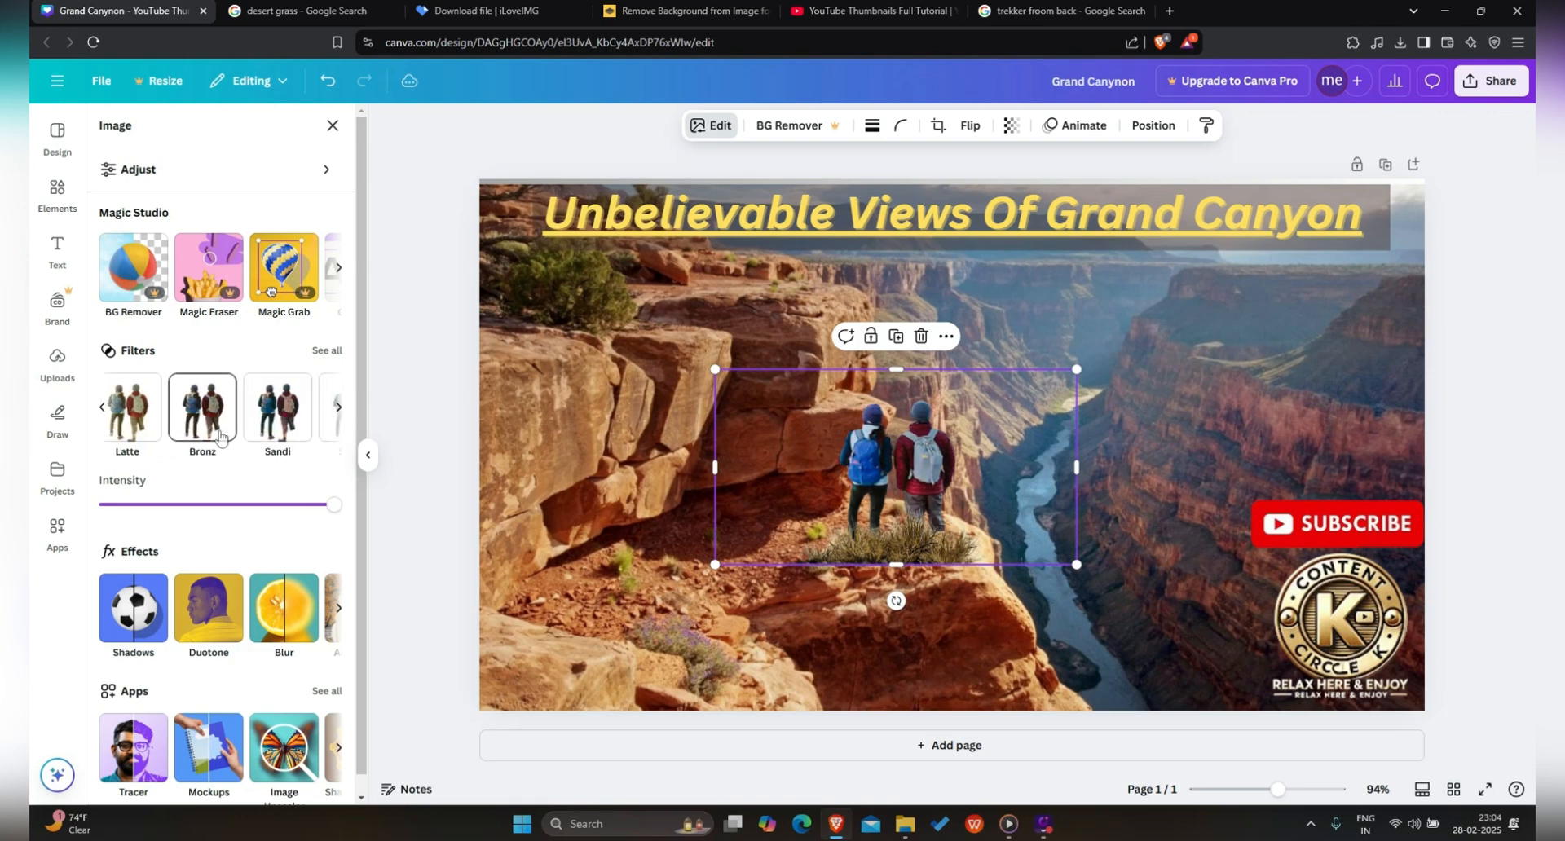
pyautogui.click(275, 417)
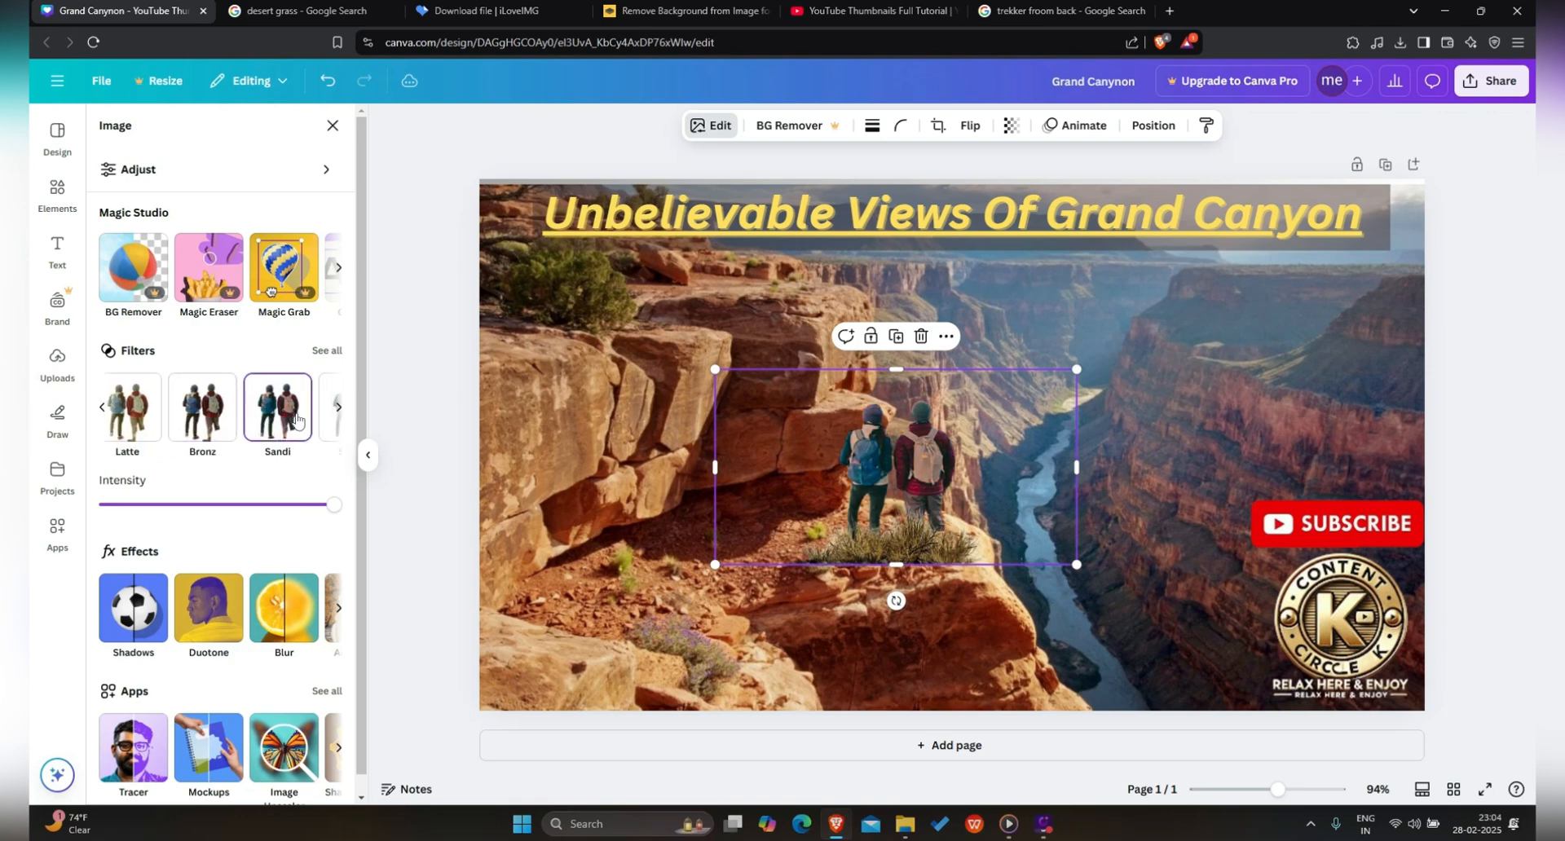
# Step: Try the Scandi, Nordic and Arctic filters on the trekkers cutout, ending with Polar at full intensity
pyautogui.click(338, 408)
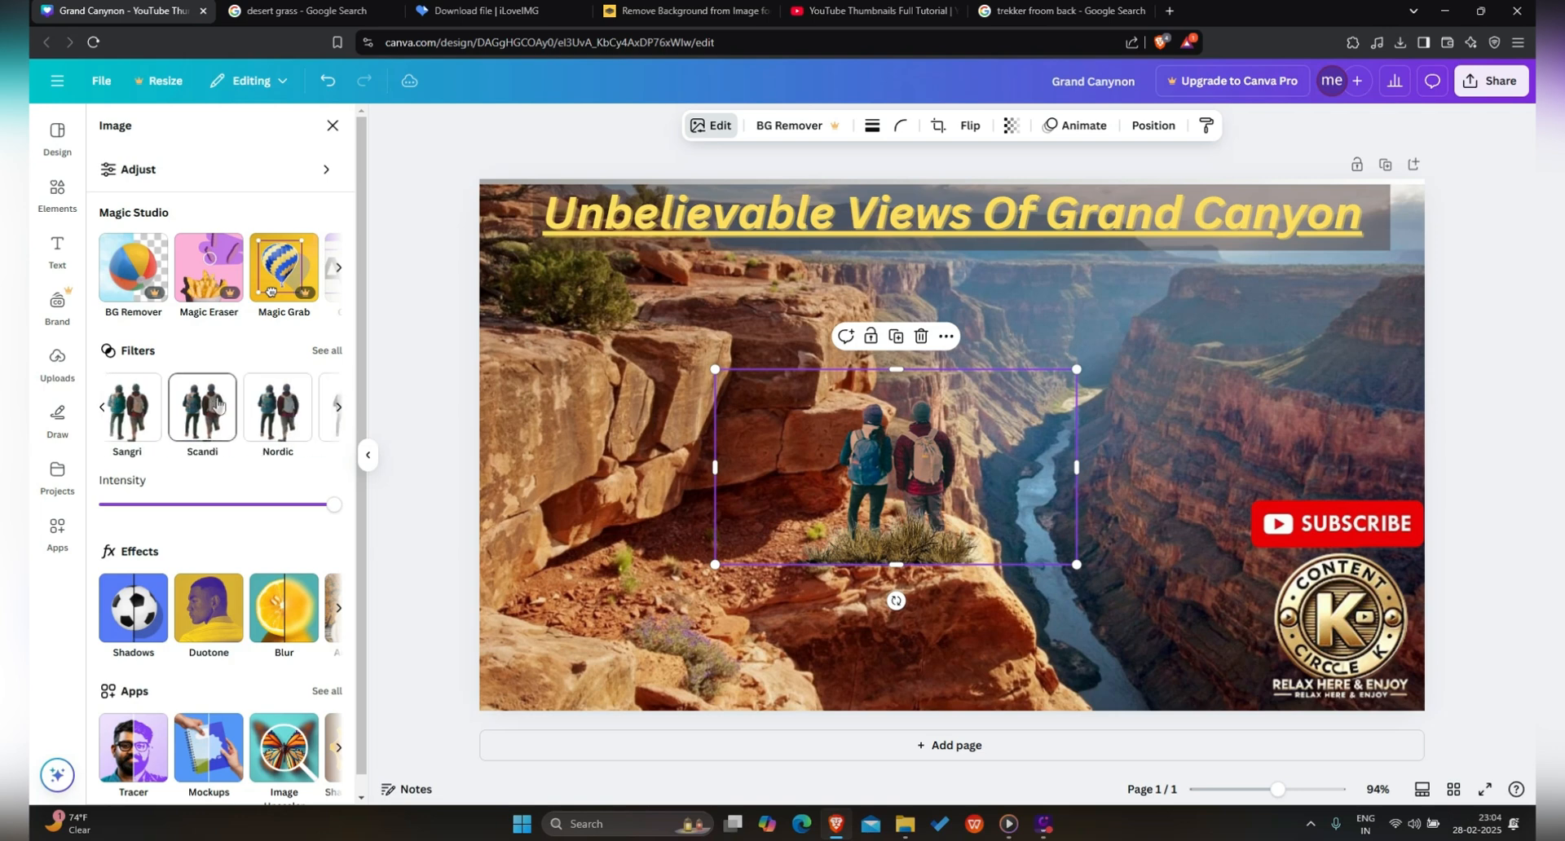
pyautogui.click(214, 401)
pyautogui.click(300, 408)
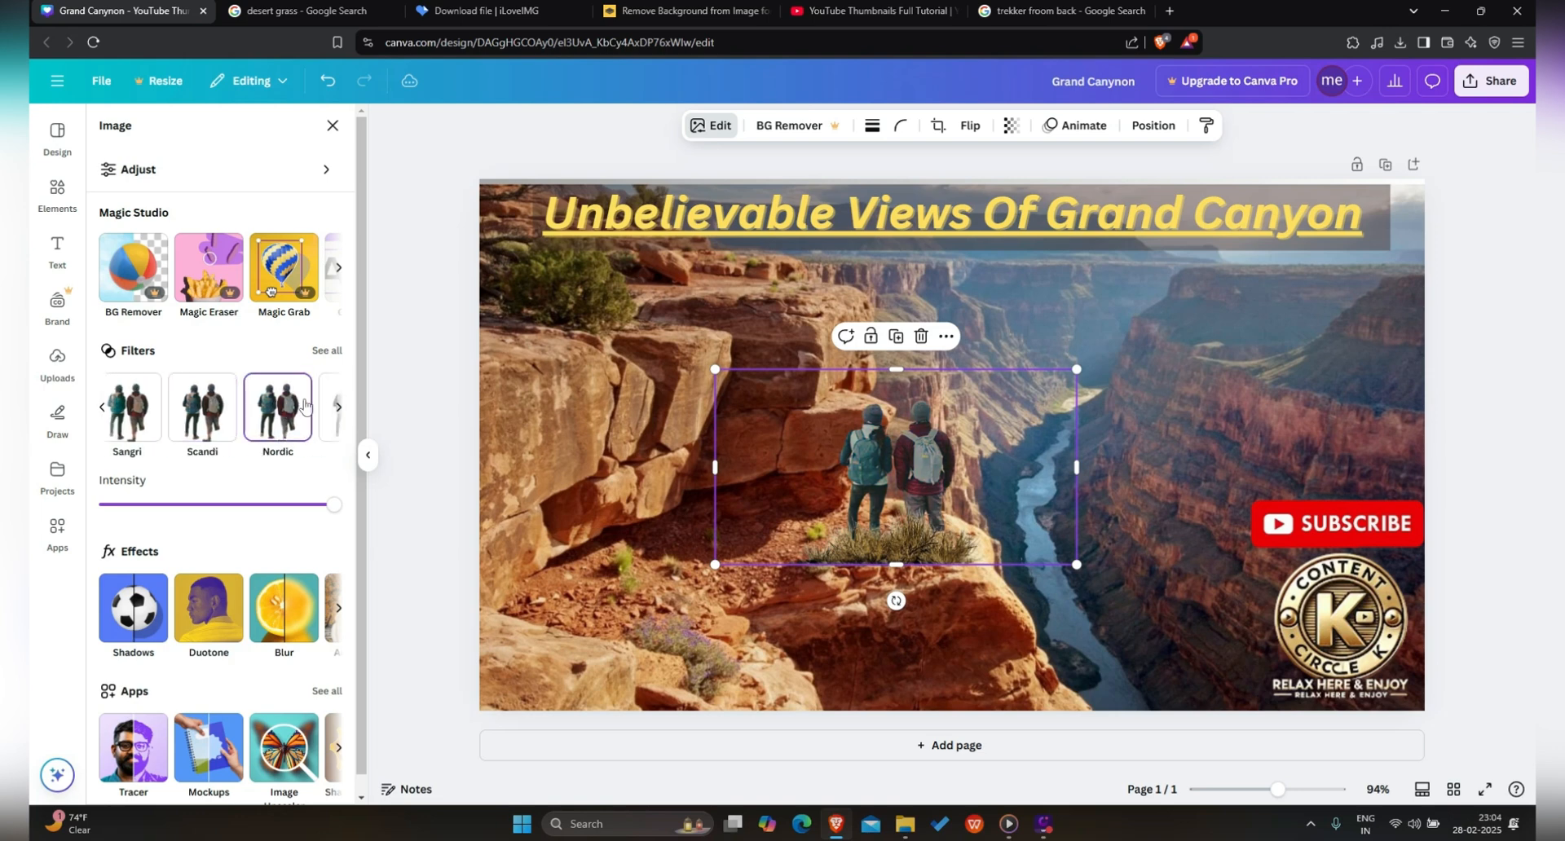
pyautogui.click(338, 408)
pyautogui.click(206, 407)
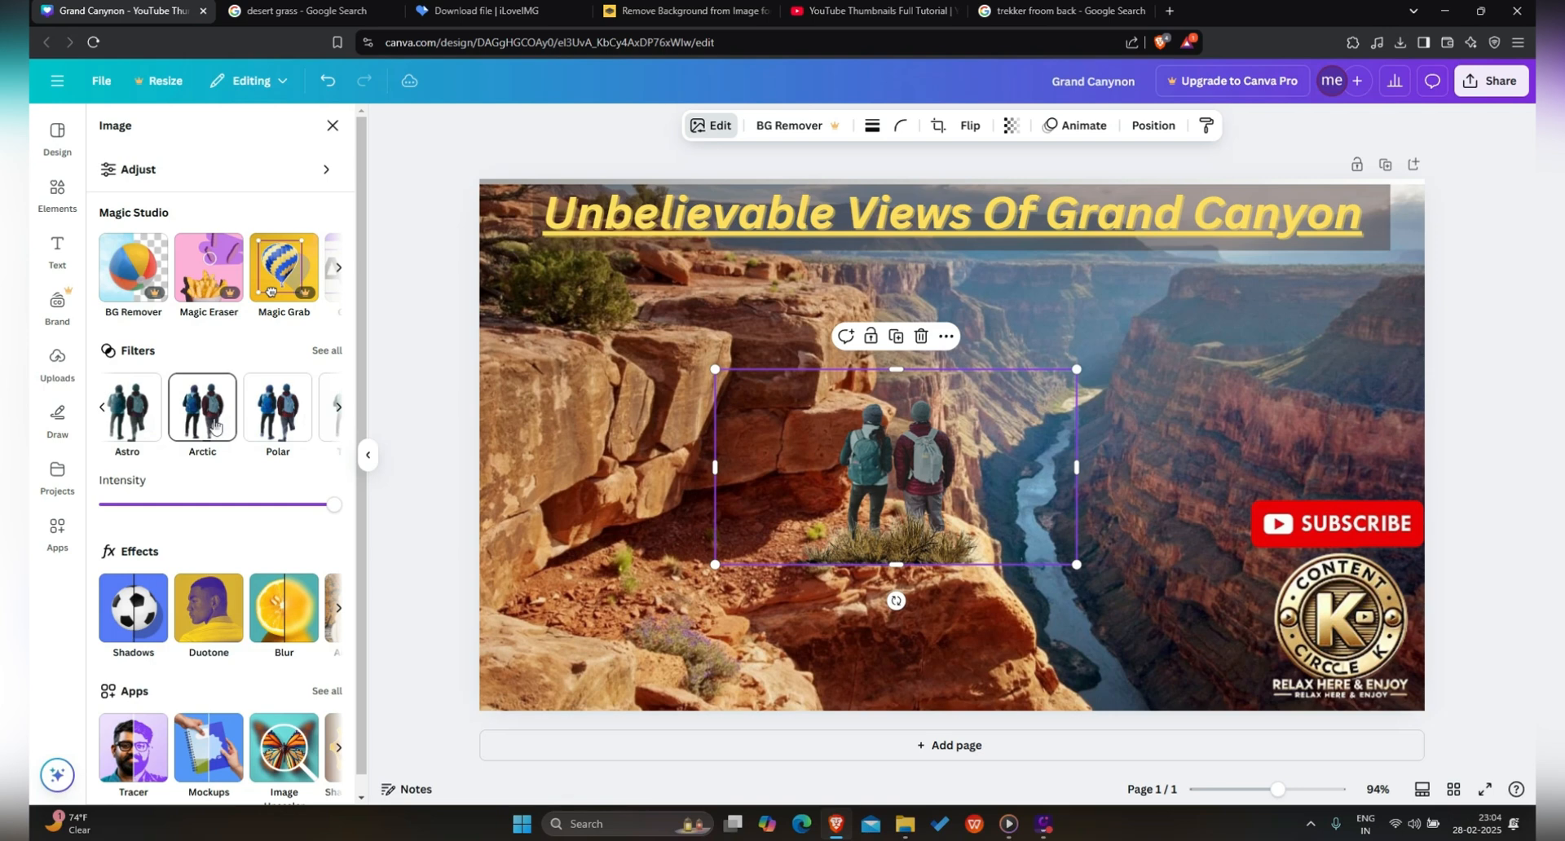
pyautogui.click(259, 409)
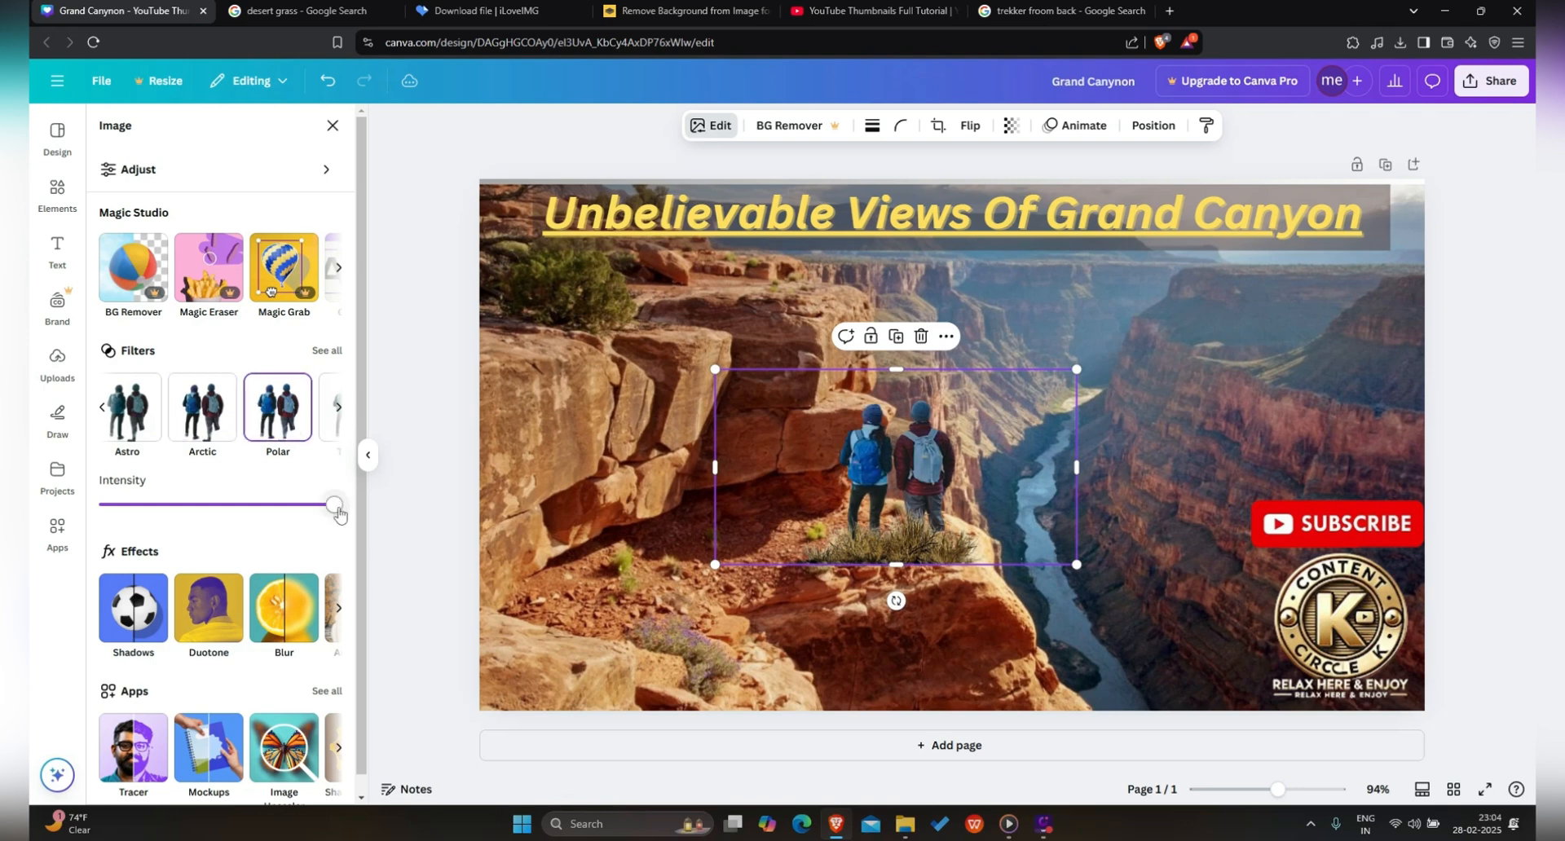
pyautogui.moveTo(332, 520)
pyautogui.mouseDown()
pyautogui.moveTo(193, 527)
pyautogui.moveTo(168, 526)
pyautogui.moveTo(327, 520)
pyautogui.moveTo(116, 512)
pyautogui.moveTo(334, 505)
pyautogui.mouseUp()
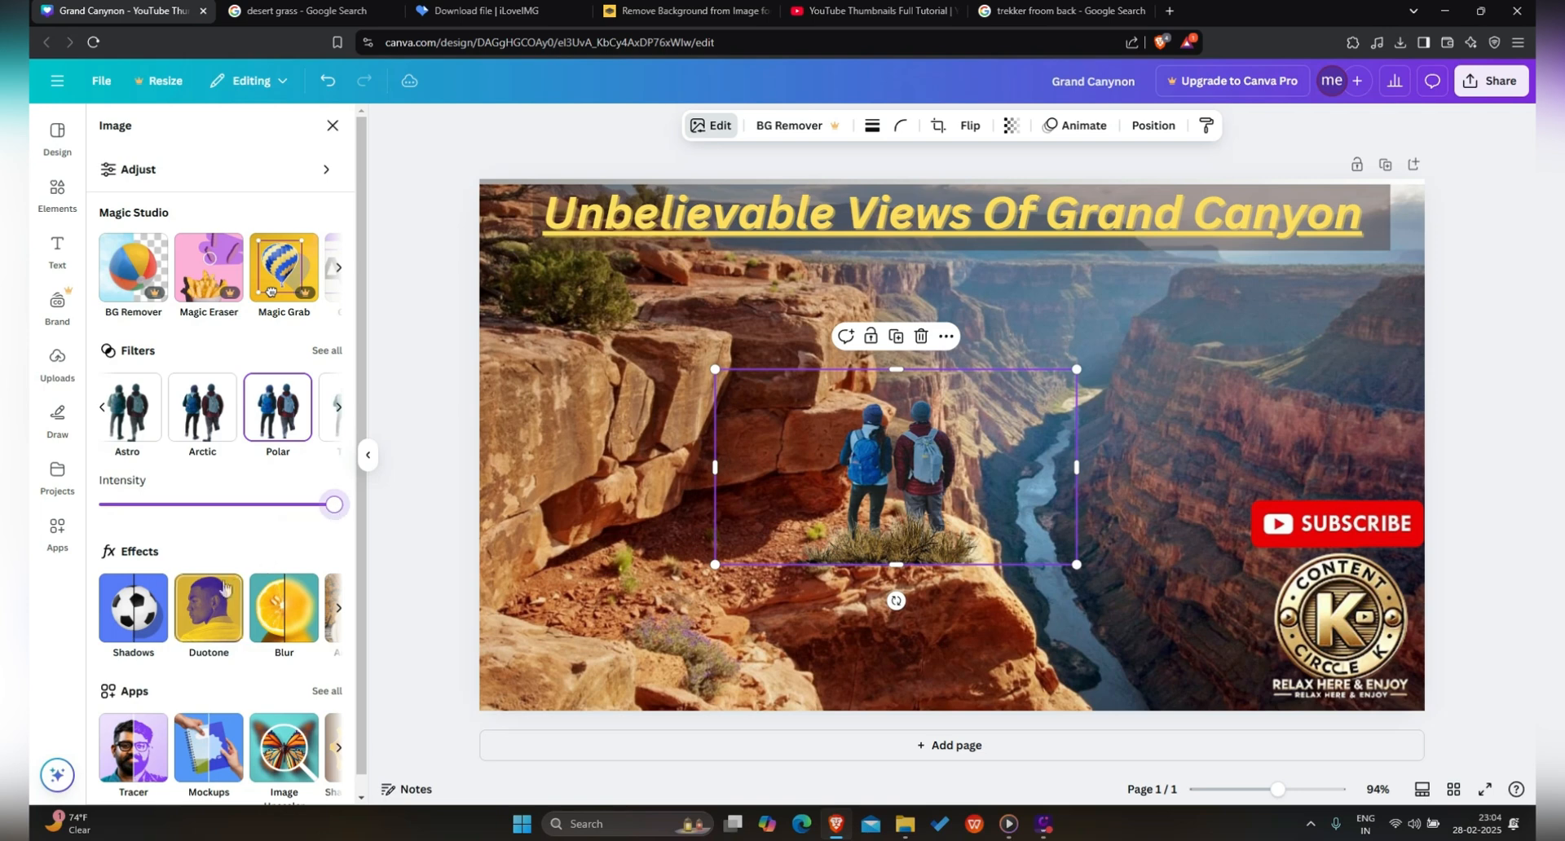
# Step: Try the Drop, Outline, Angled, Page lift, Curved and Backdrop shadows on the trekkers cutout, ending with Glow
pyautogui.click(151, 603)
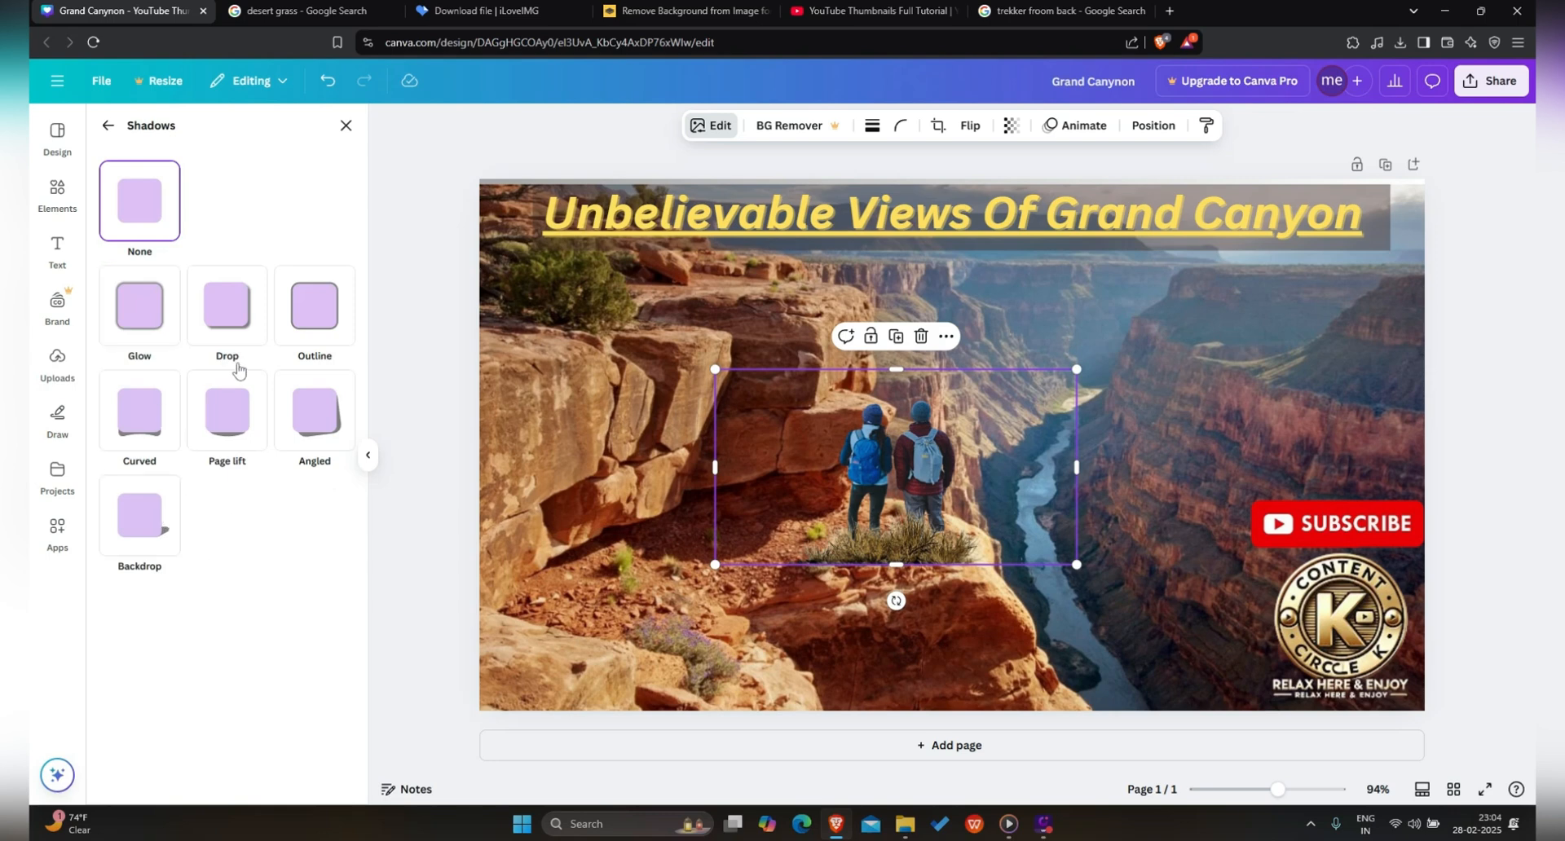
pyautogui.click(224, 303)
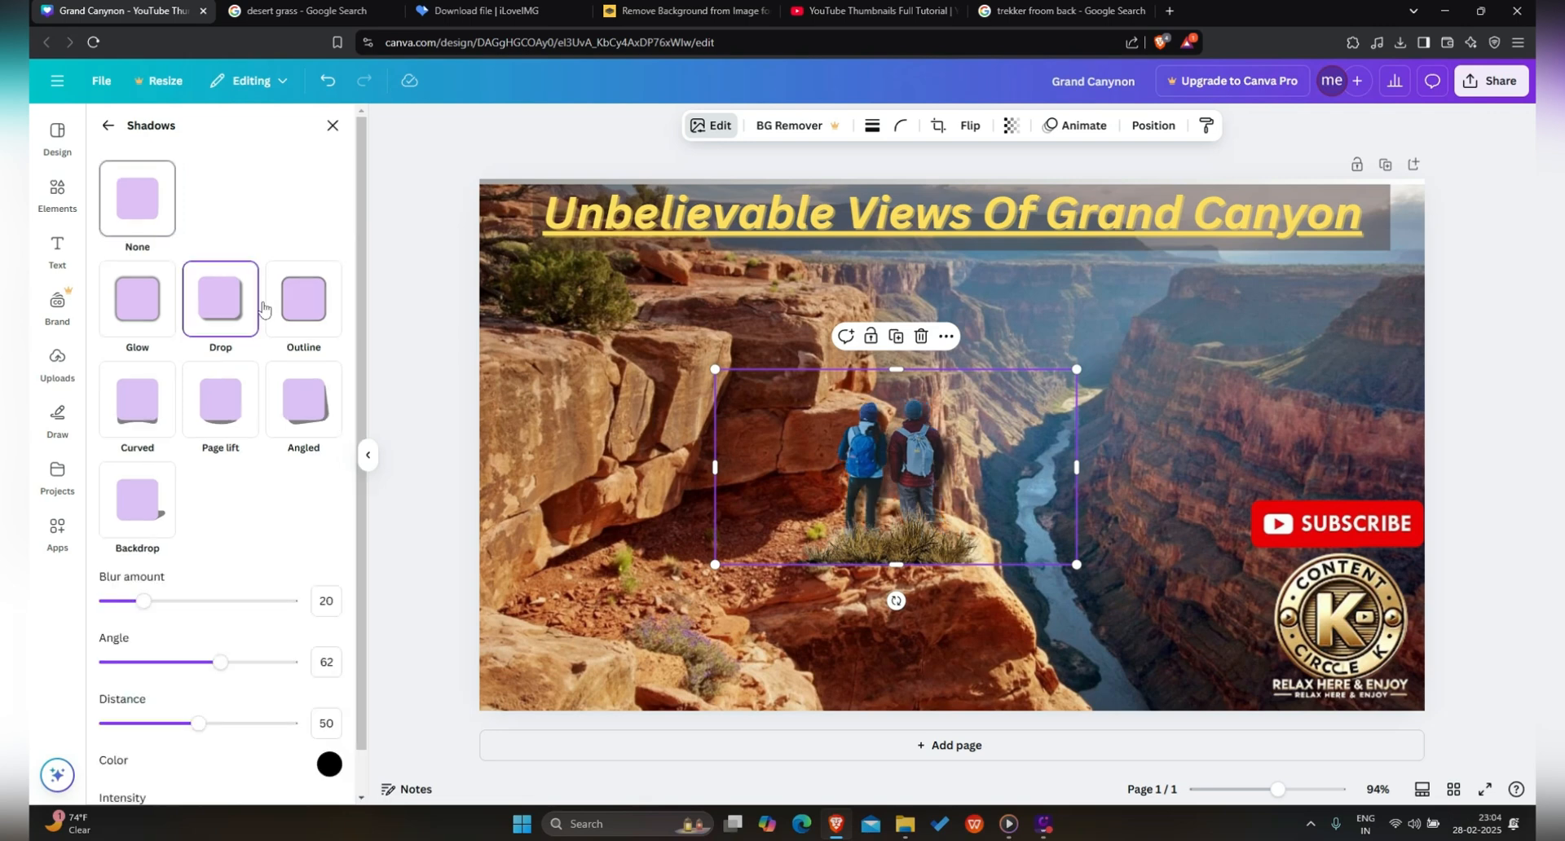
pyautogui.click(313, 318)
pyautogui.click(301, 415)
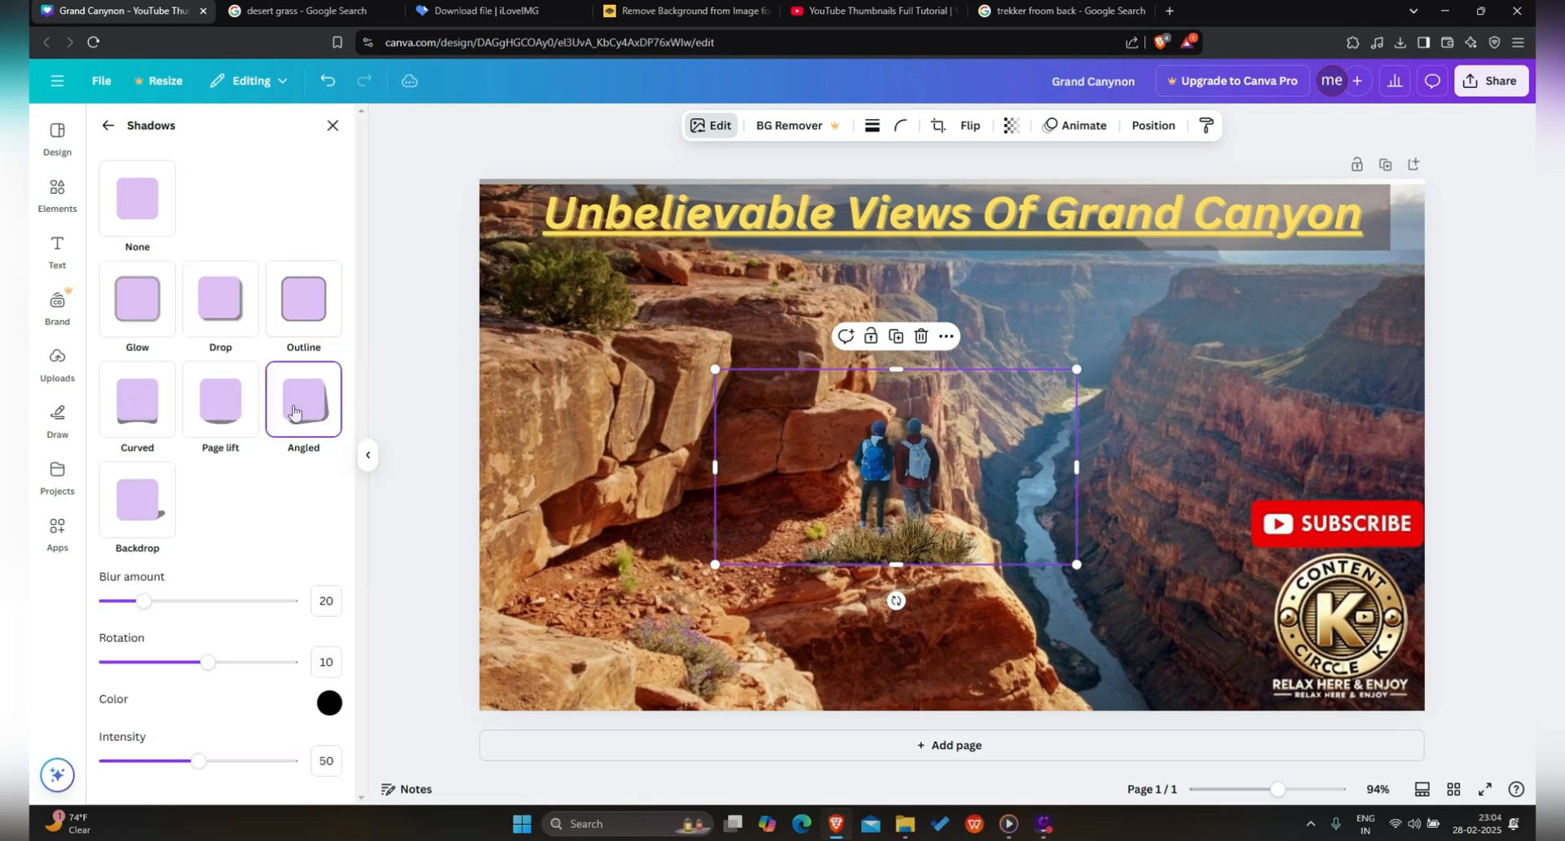
pyautogui.click(222, 401)
pyautogui.click(137, 401)
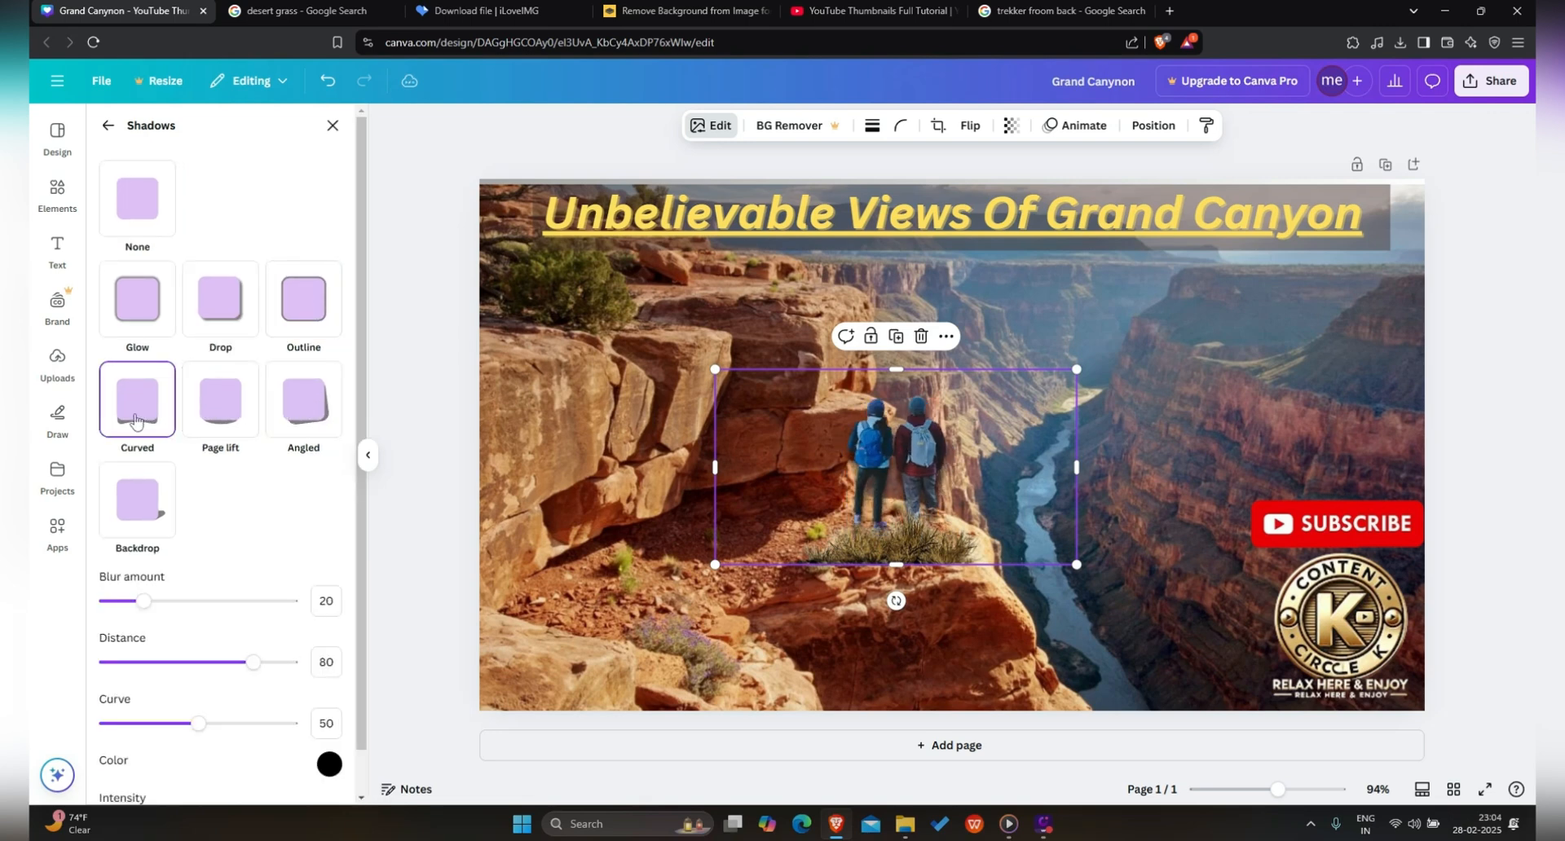
pyautogui.click(139, 486)
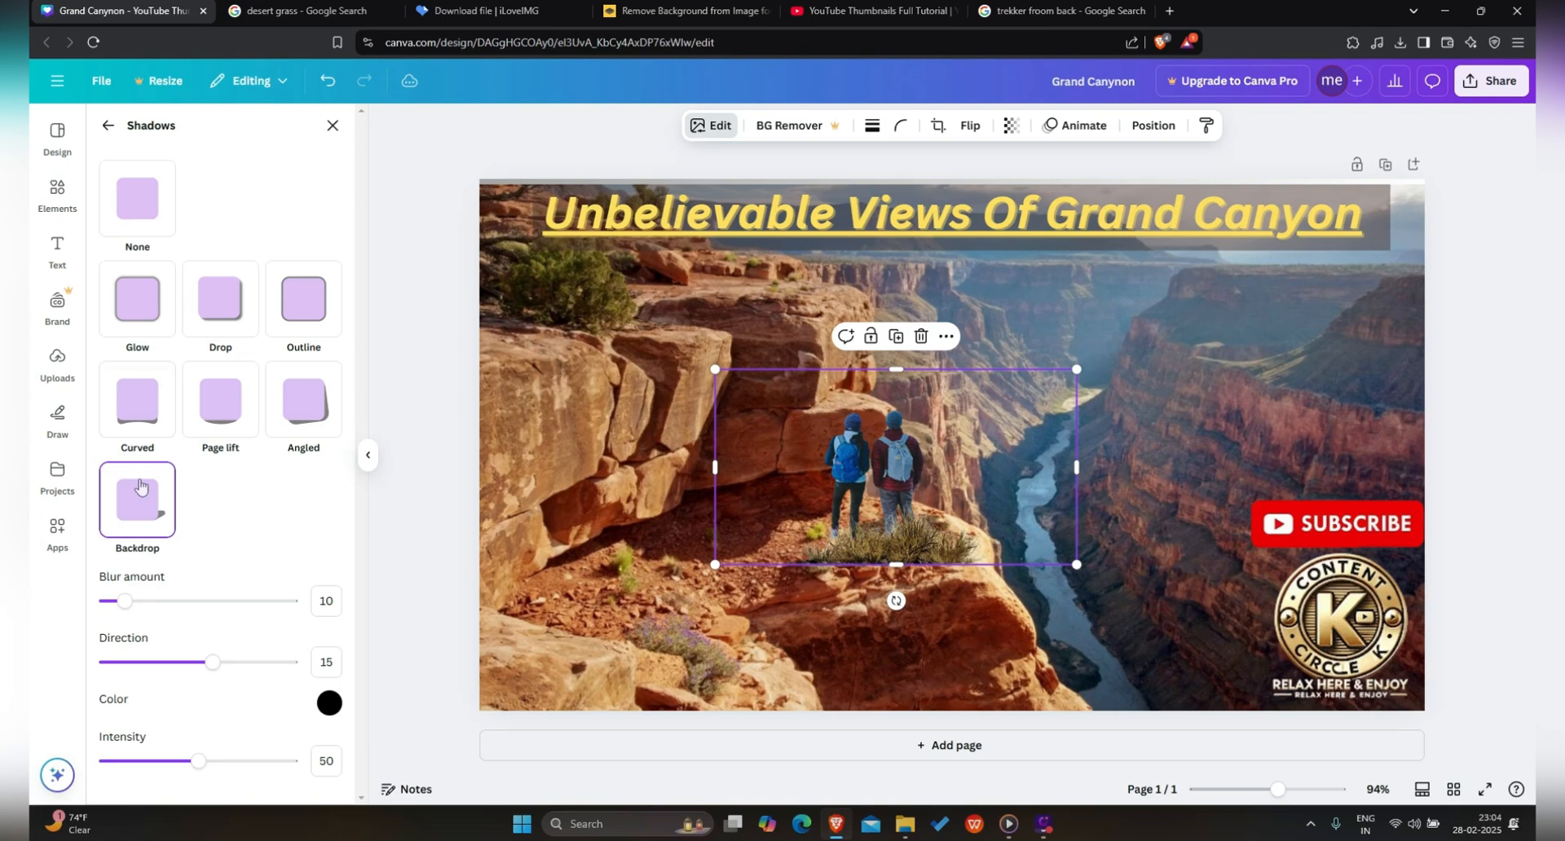
pyautogui.click(216, 298)
pyautogui.click(170, 304)
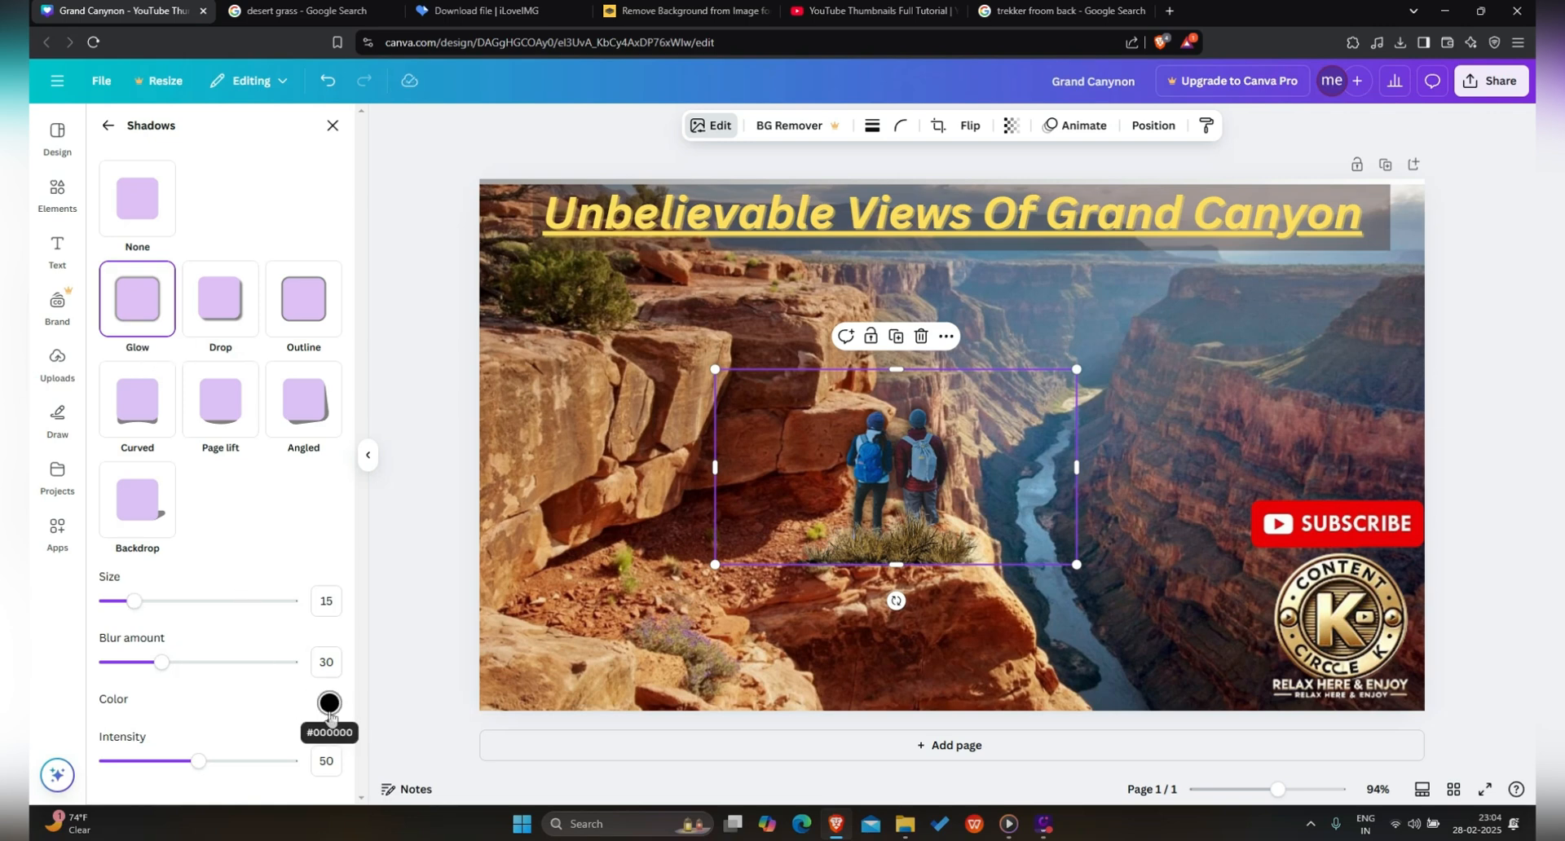
# Step: Change the color of the trekkers' glow to yellow #D6D427
pyautogui.click(329, 703)
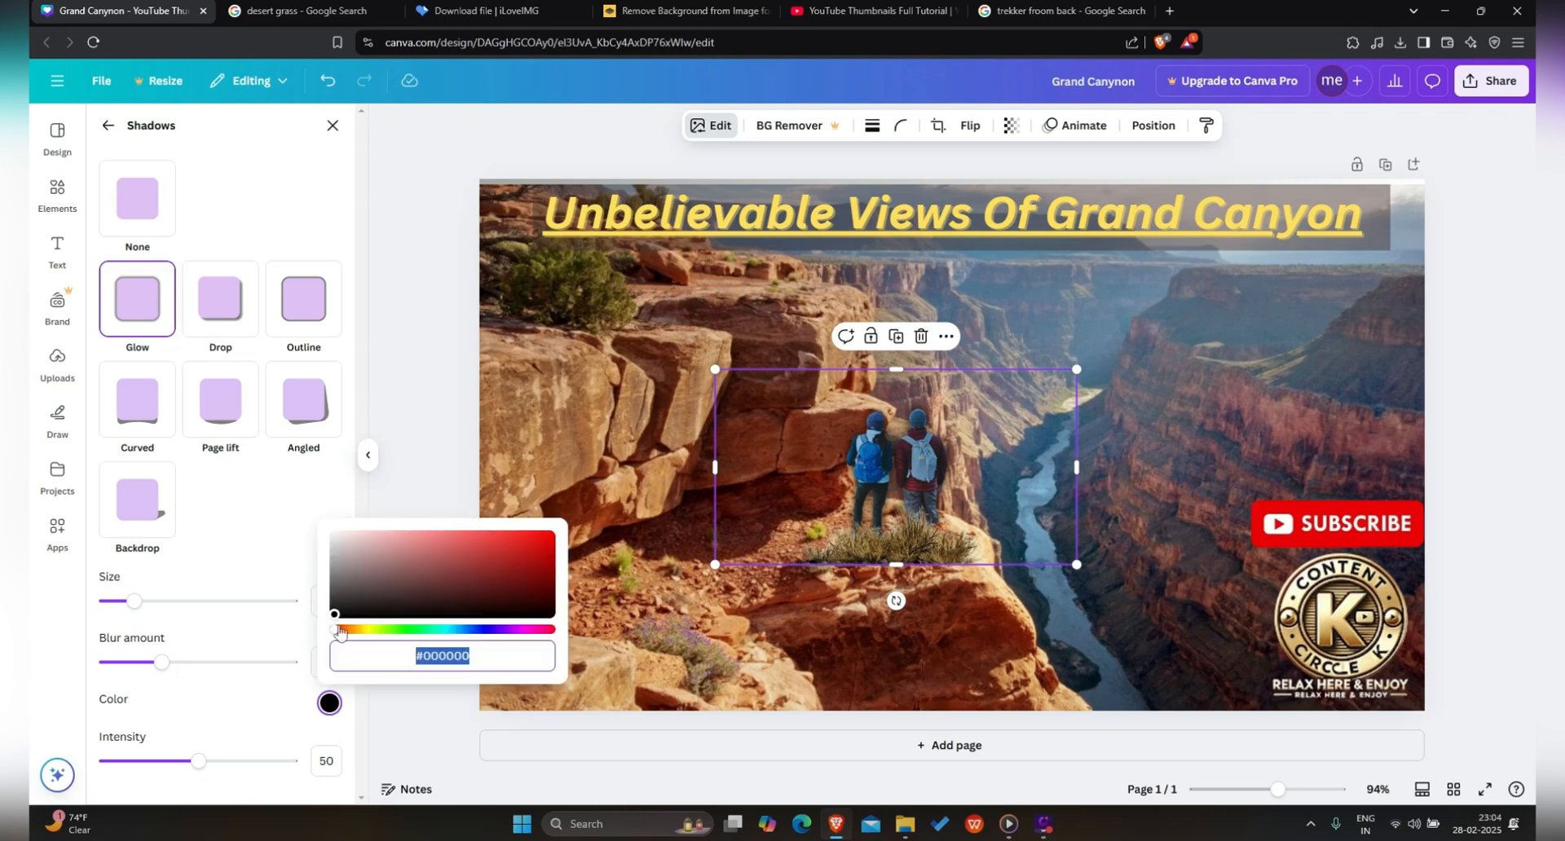
pyautogui.moveTo(340, 608); pyautogui.dragTo(547, 607)
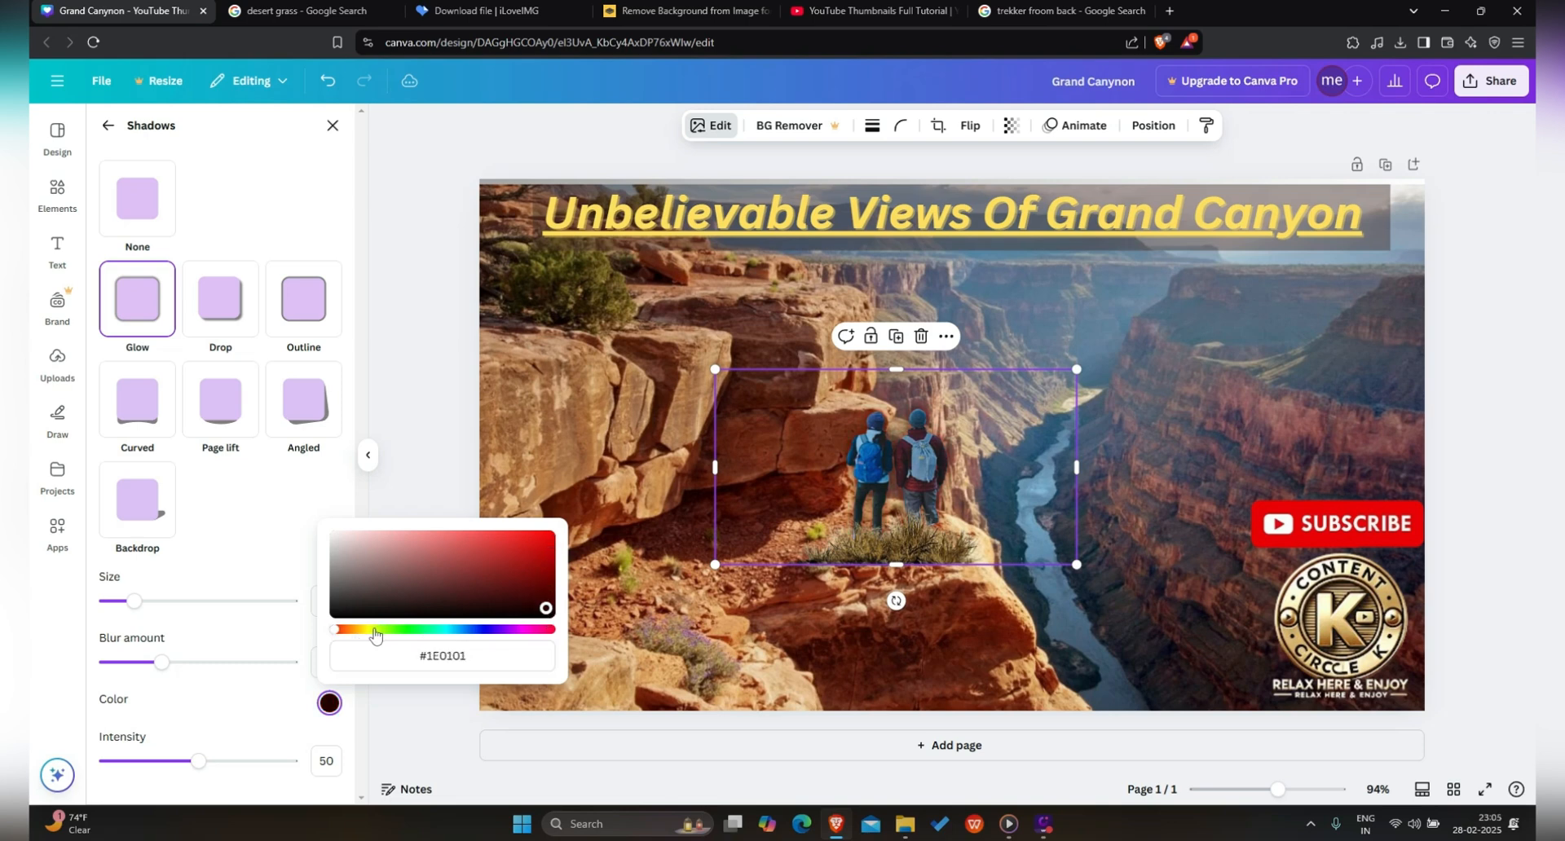
pyautogui.moveTo(369, 637); pyautogui.dragTo(376, 633)
pyautogui.moveTo(528, 580); pyautogui.dragTo(513, 544)
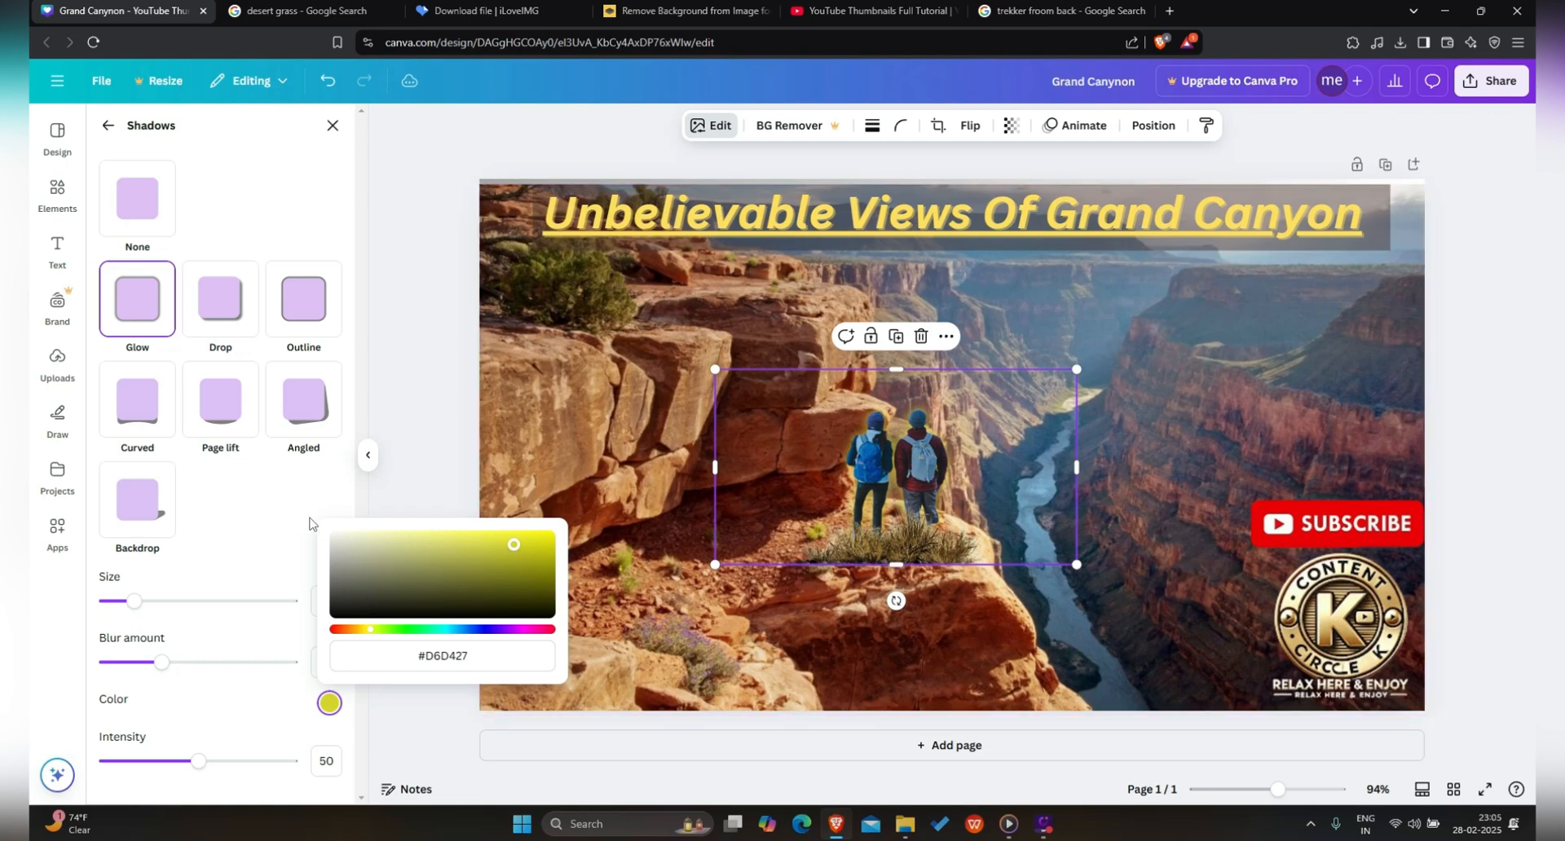
pyautogui.click(258, 544)
# Step: Set the trekkers' glow blur amount to 36 and intensity to 64, and leave the shadow settings
pyautogui.moveTo(169, 659)
pyautogui.mouseDown()
pyautogui.moveTo(206, 661)
pyautogui.moveTo(173, 670)
pyautogui.mouseUp()
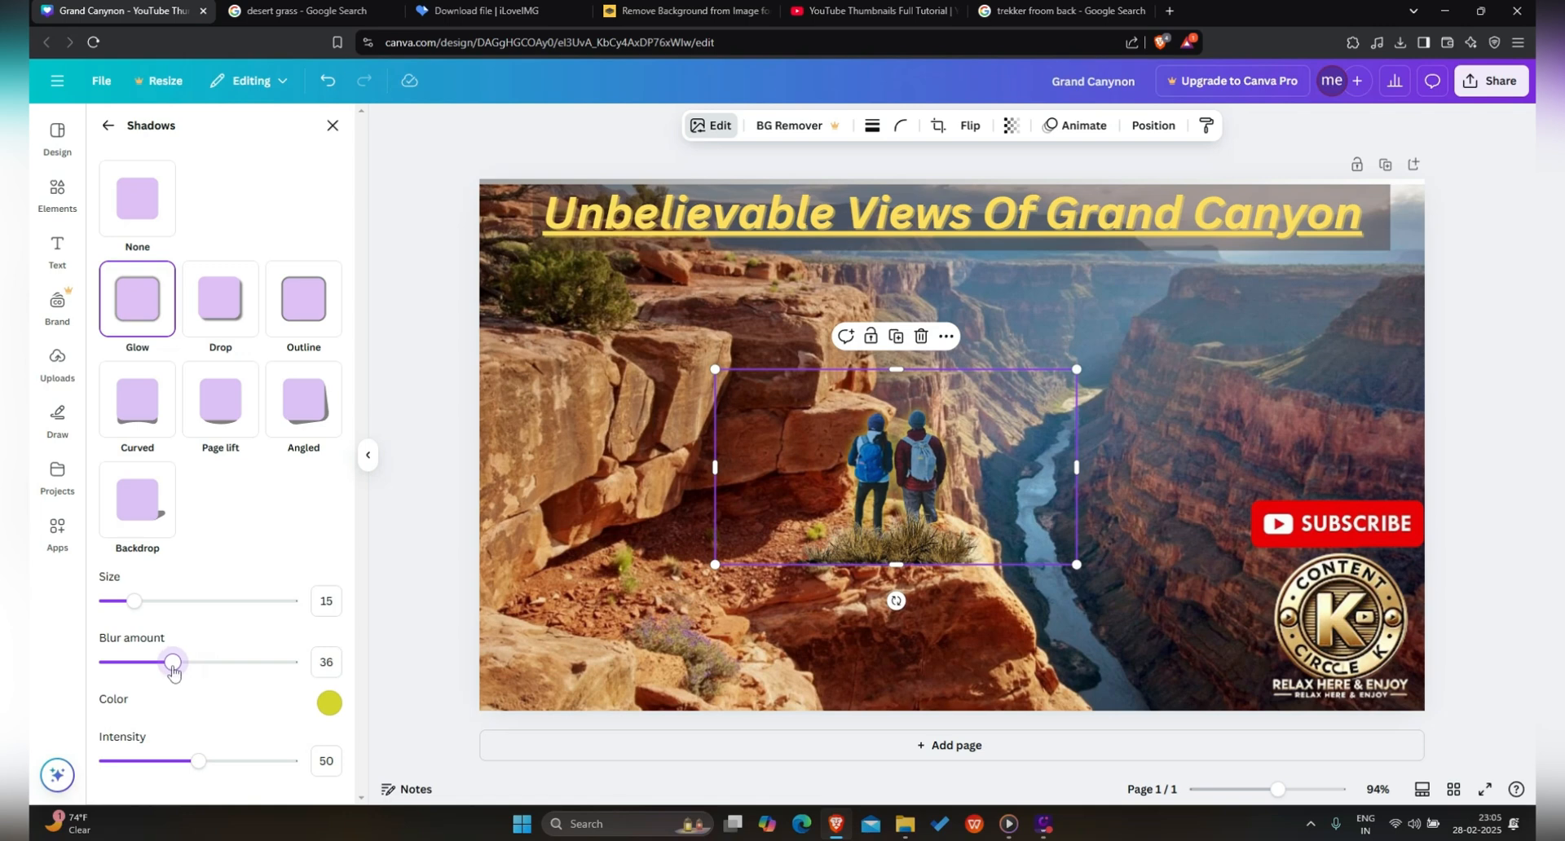
pyautogui.moveTo(200, 761)
pyautogui.mouseDown()
pyautogui.moveTo(315, 739)
pyautogui.moveTo(235, 728)
pyautogui.moveTo(287, 719)
pyautogui.moveTo(223, 726)
pyautogui.moveTo(225, 761)
pyautogui.mouseUp()
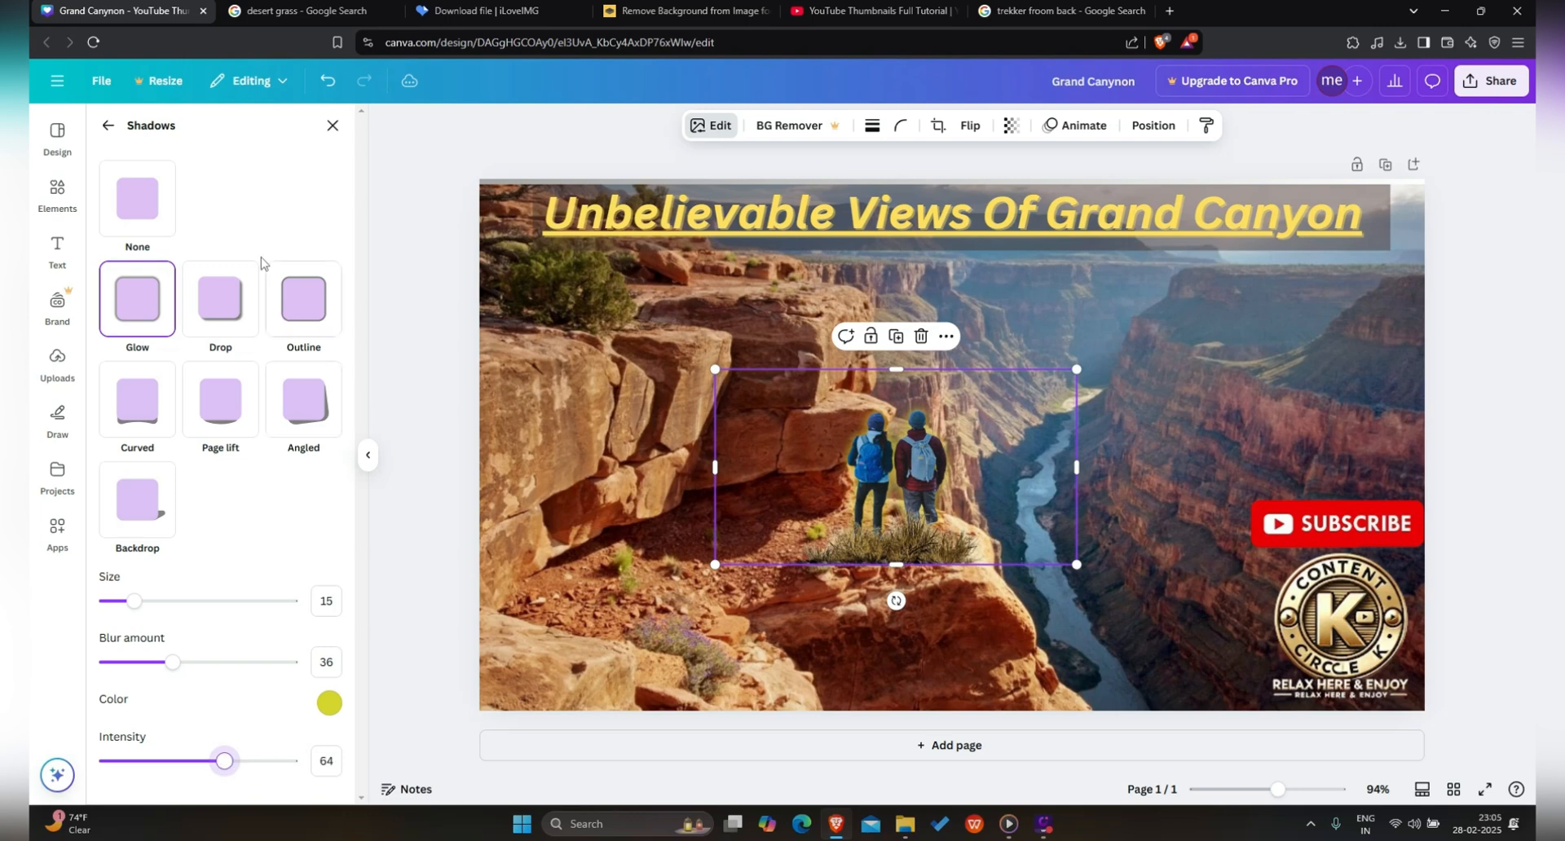
pyautogui.click(107, 126)
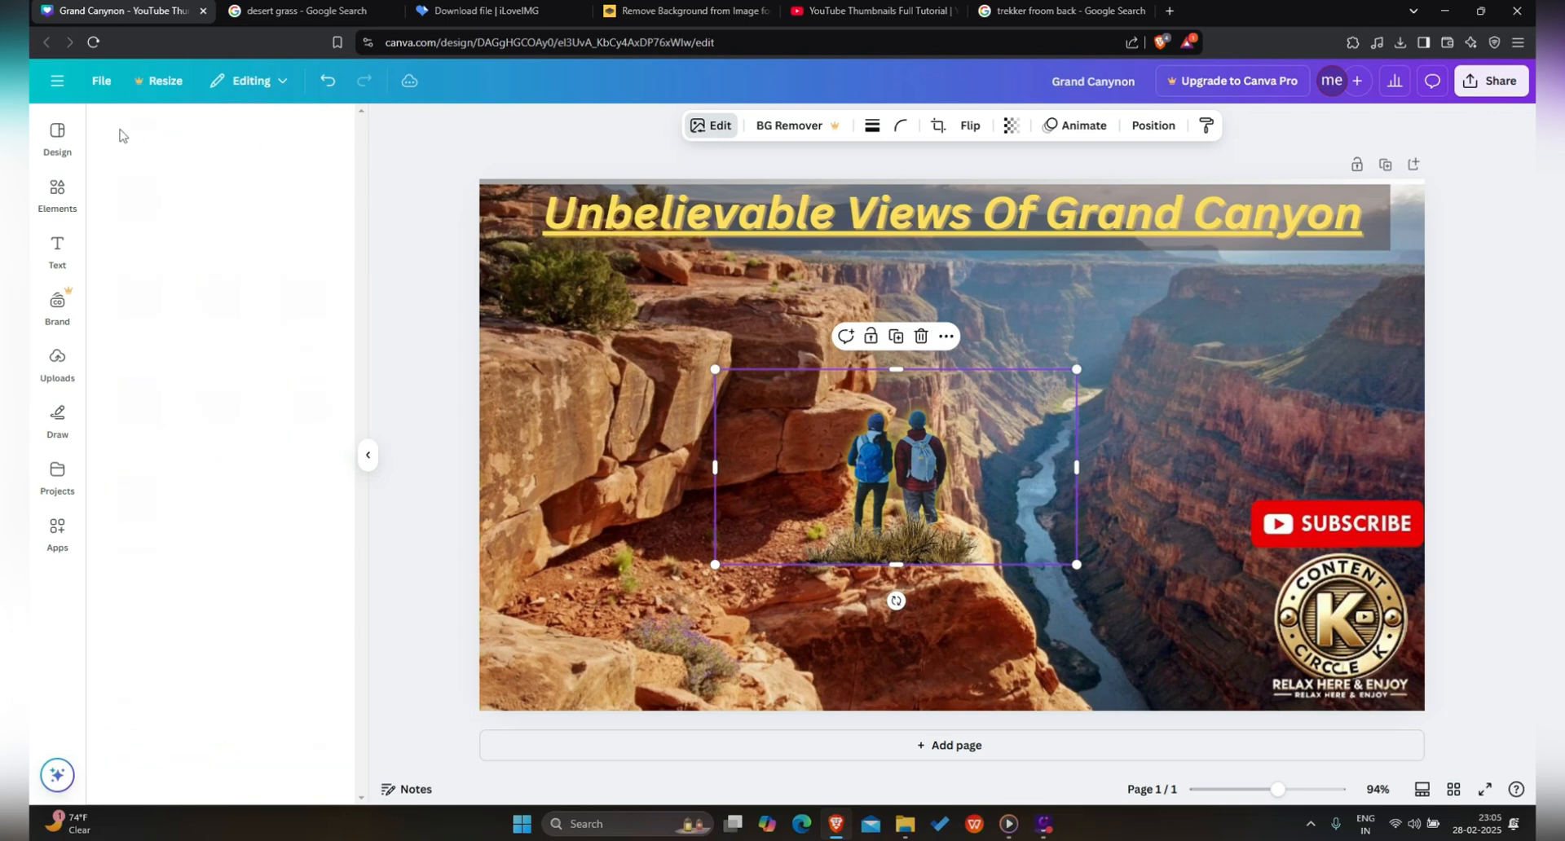
pyautogui.scroll(-1, 258, 473)
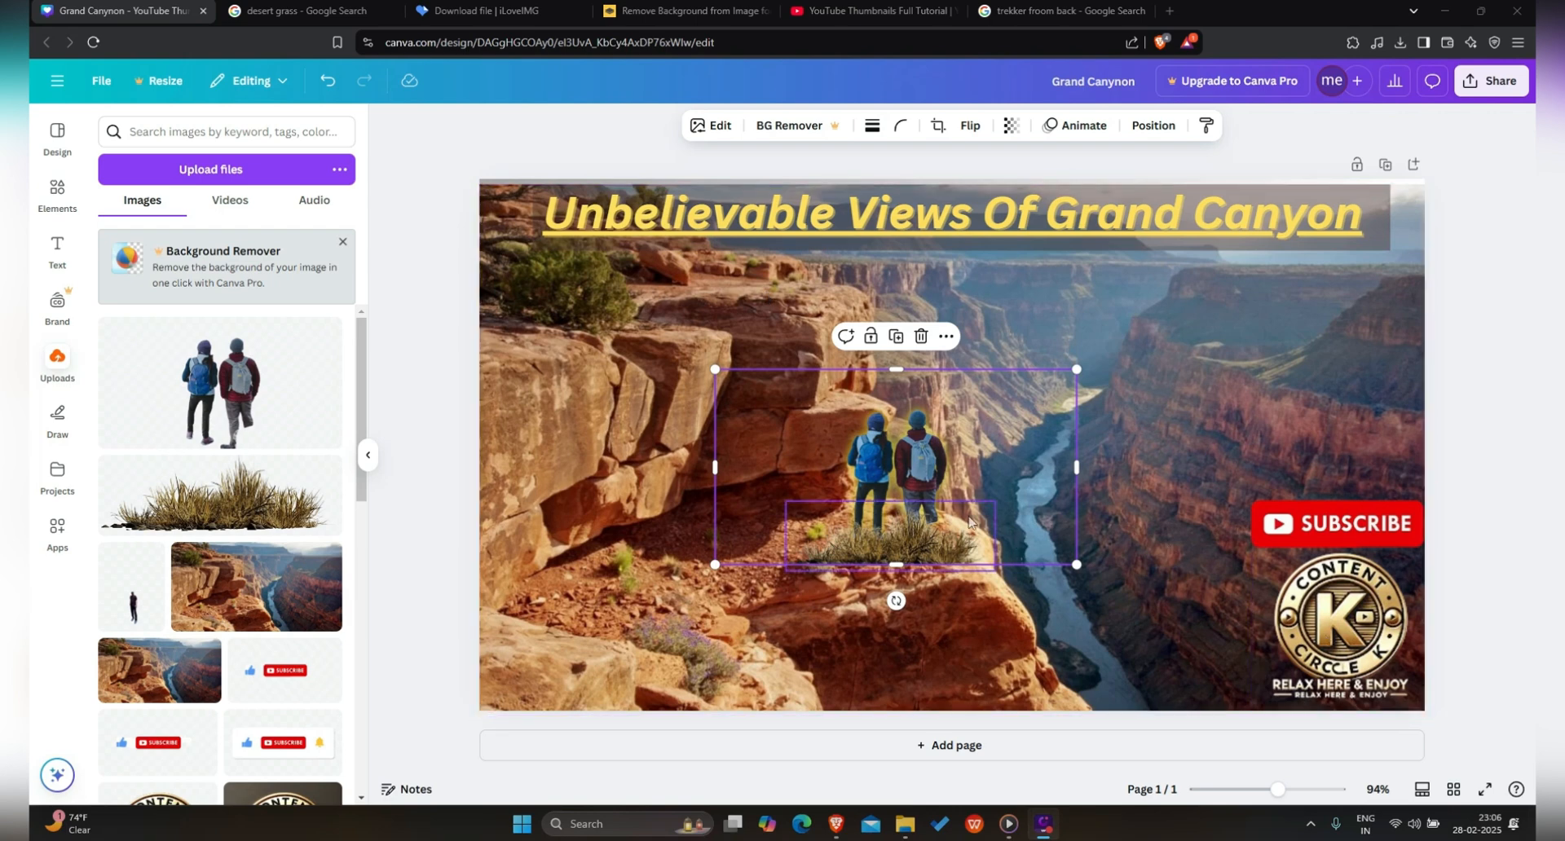
# Step: Open the text effects of the title "Unbelievable Views Of Grand Canyon" and set the Shadow style's offset to 68
pyautogui.click(891, 232)
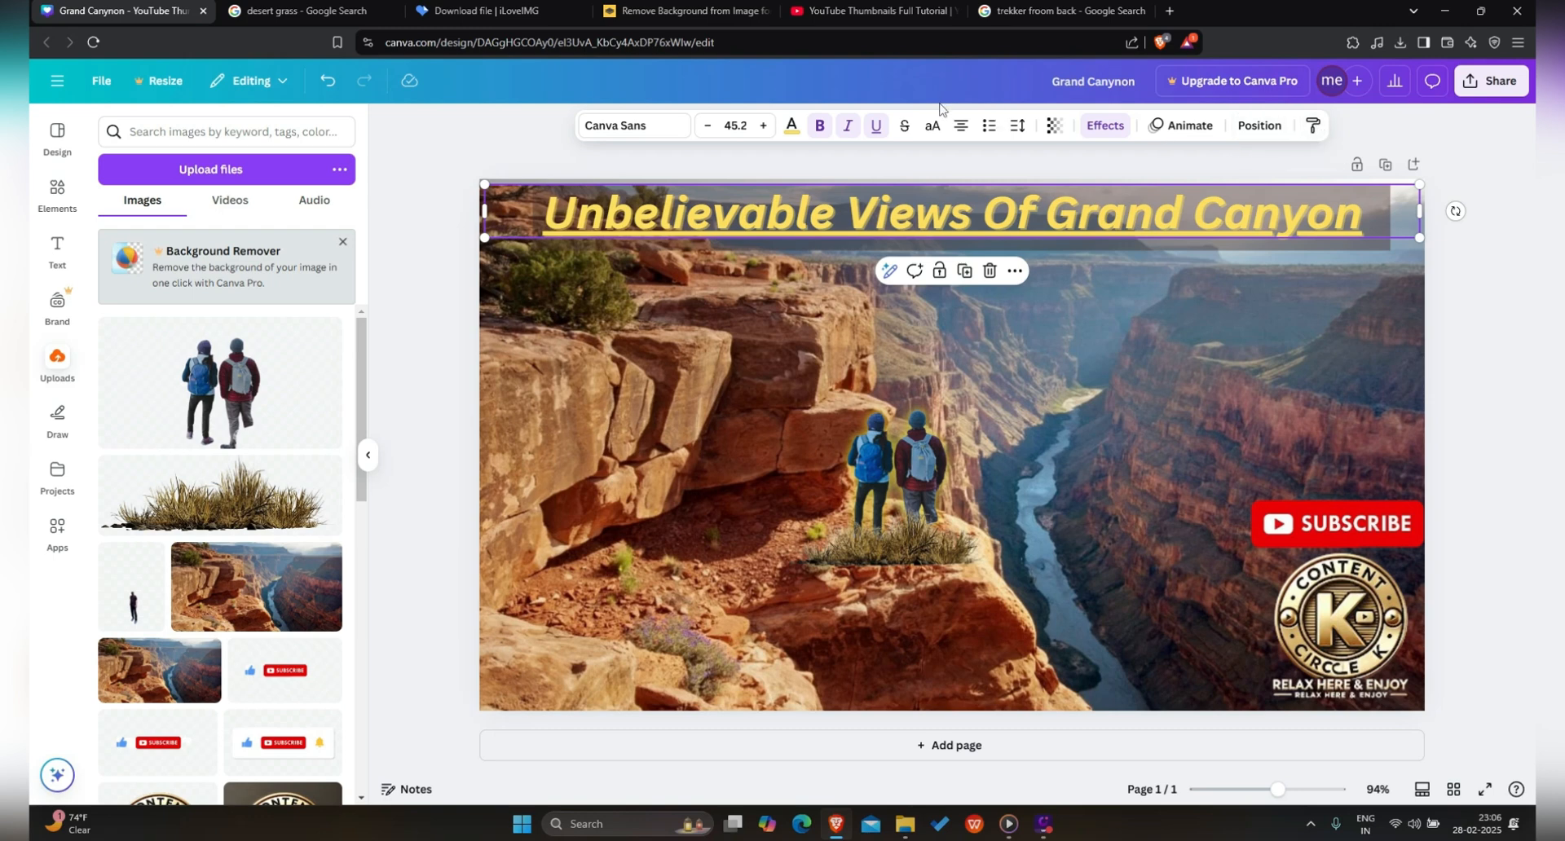
pyautogui.click(820, 219)
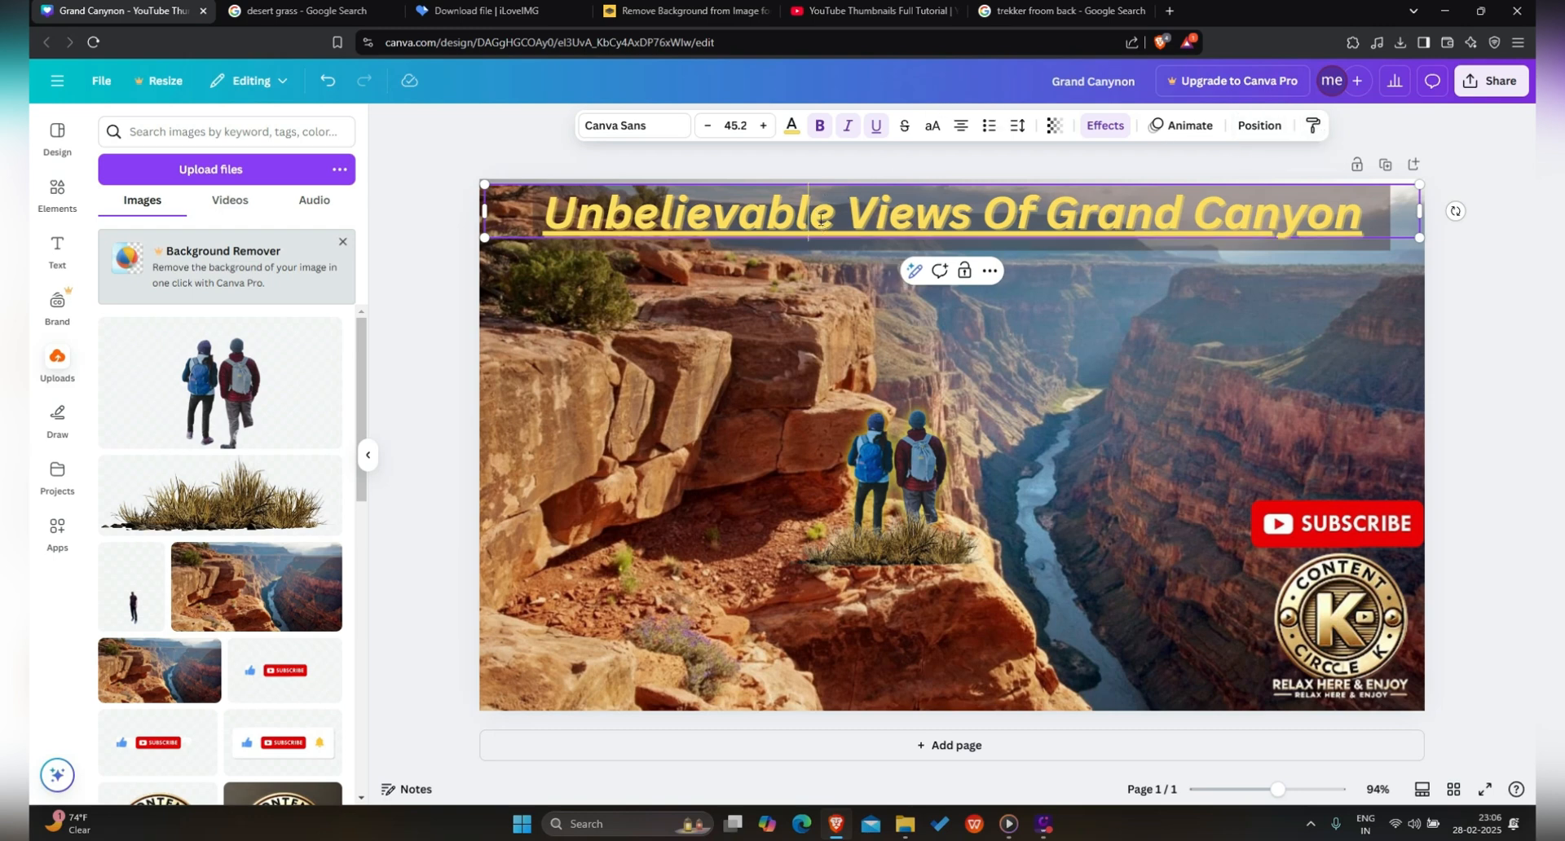
pyautogui.click(57, 189)
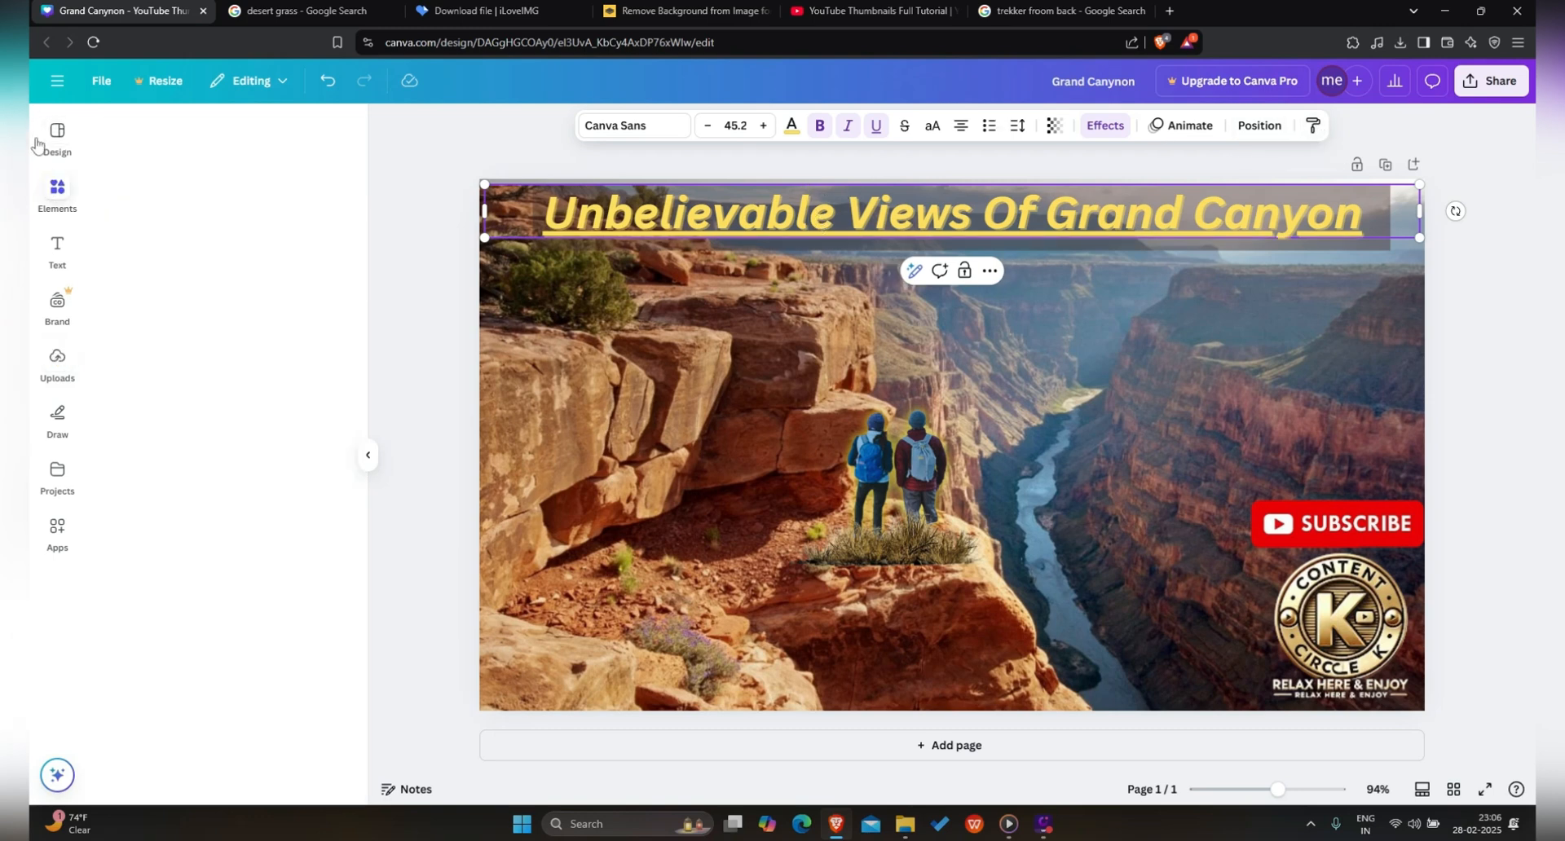
pyautogui.click(56, 248)
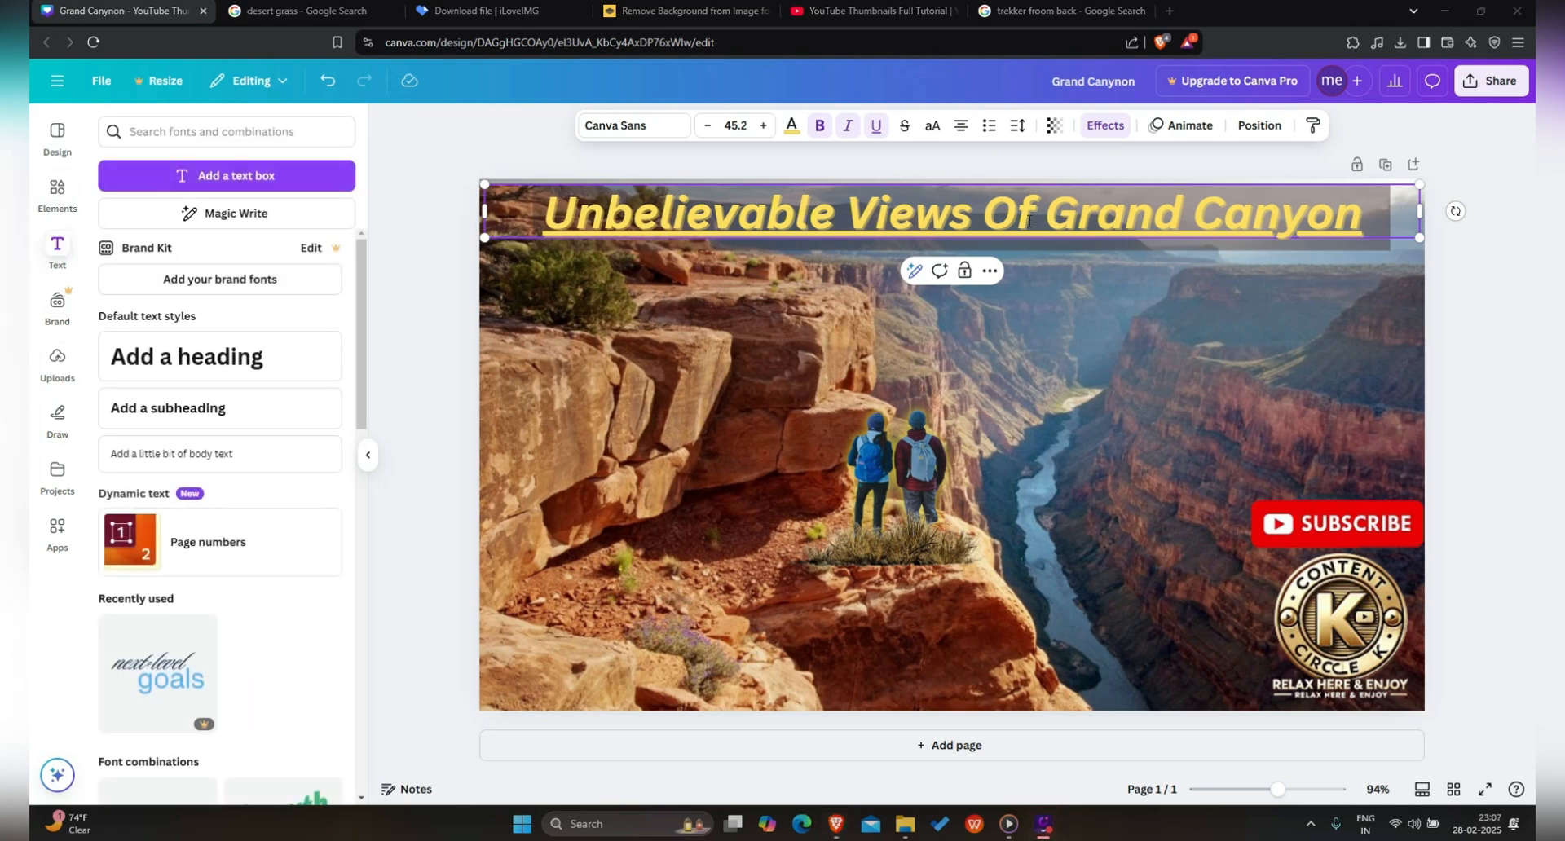
pyautogui.click(1121, 129)
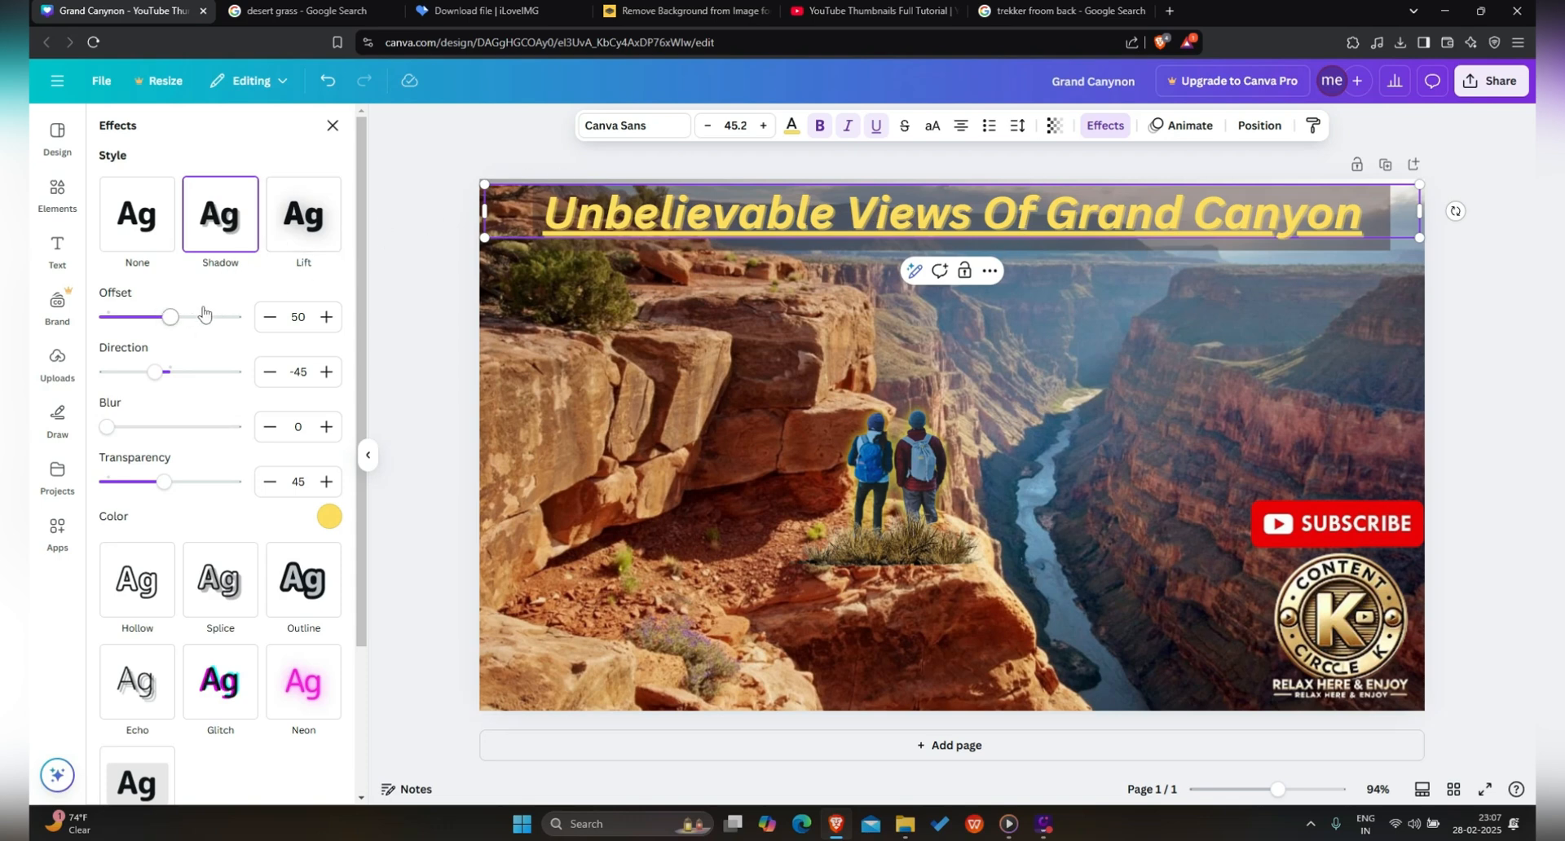
pyautogui.click(218, 224)
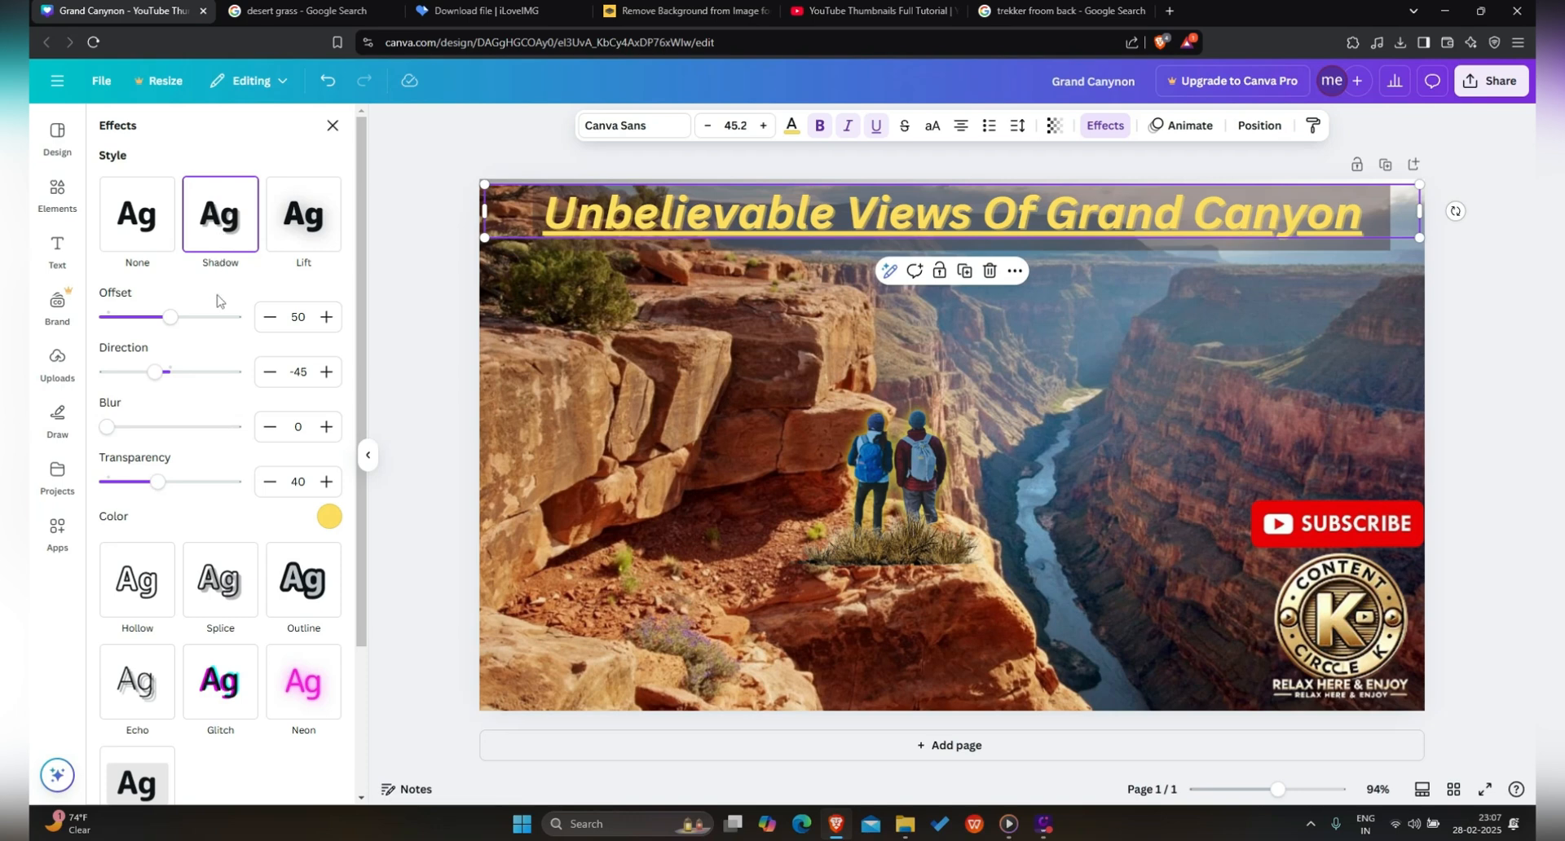
pyautogui.moveTo(162, 321)
pyautogui.mouseDown()
pyautogui.moveTo(220, 319)
pyautogui.moveTo(193, 322)
pyautogui.mouseUp()
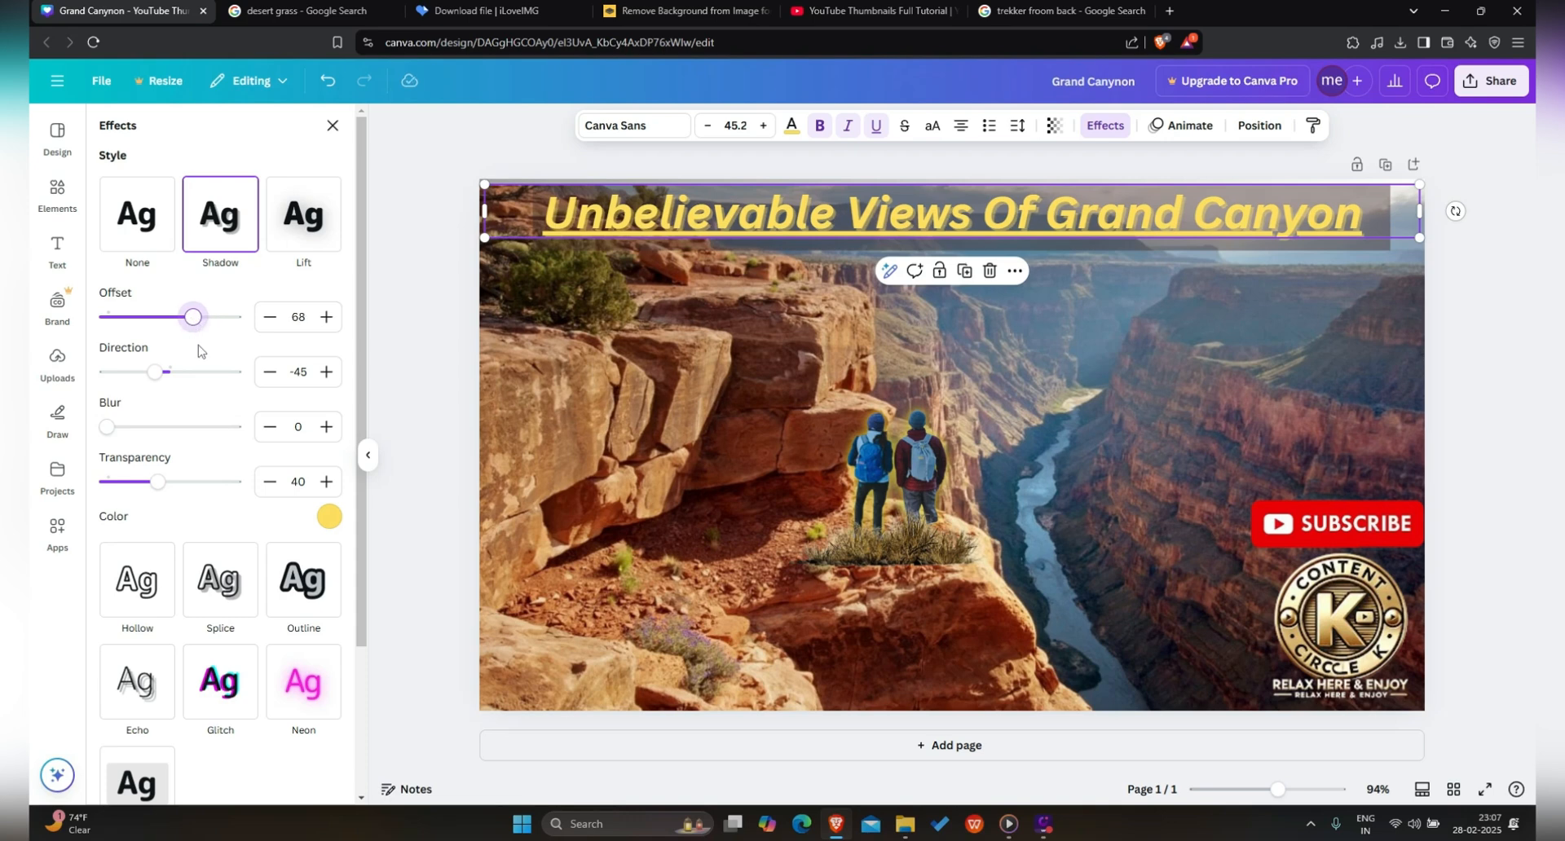
# Step: Try the Hollow, Glitch, Neon, Outline, Splice and Lift text styles on the title, ending with Hollow
pyautogui.scroll(-1, 197, 356)
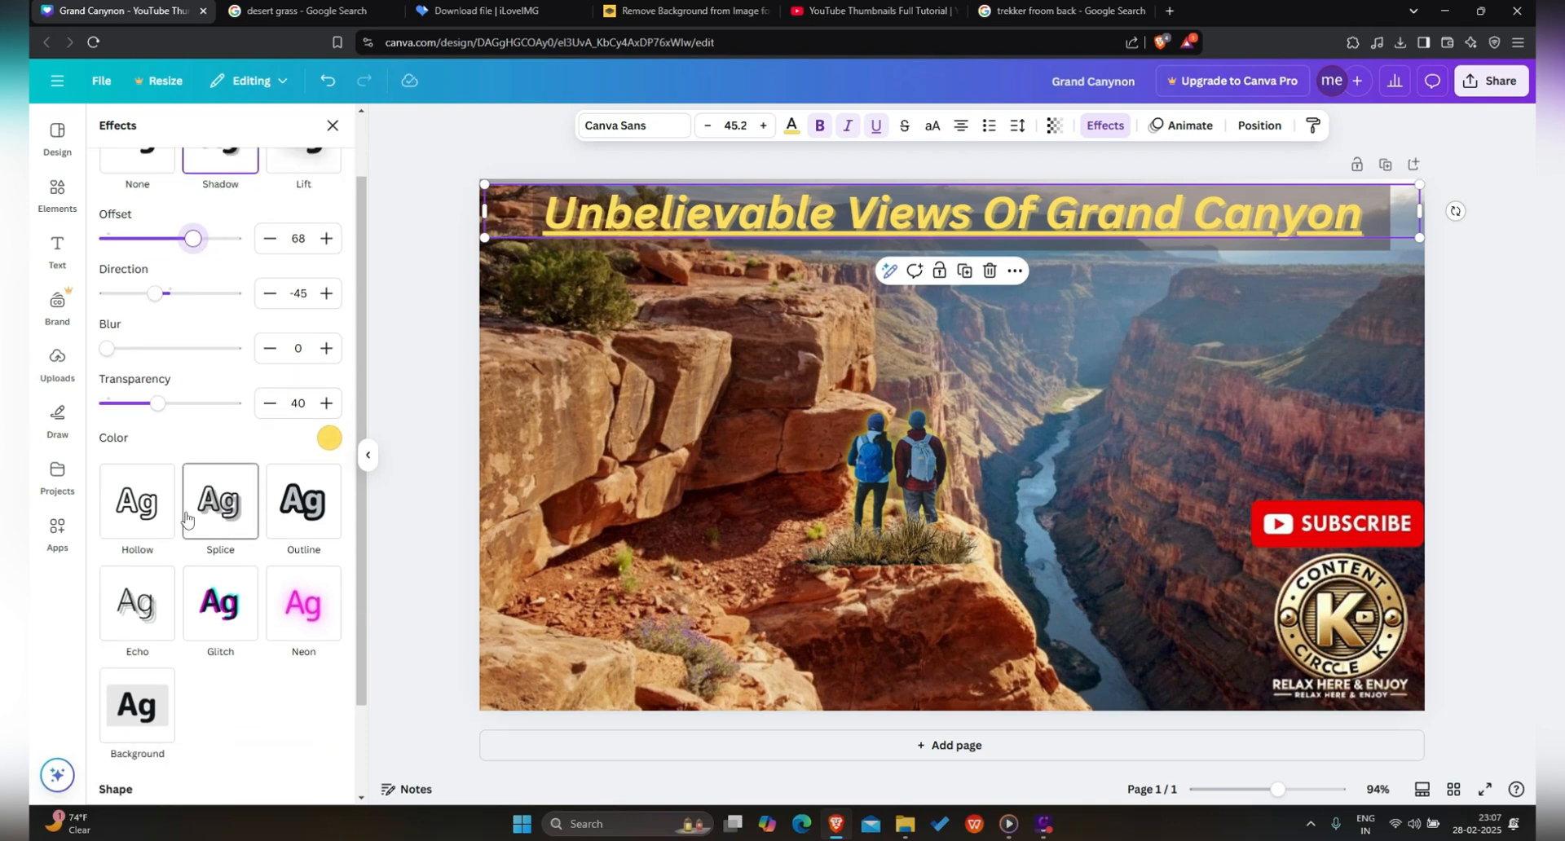
pyautogui.click(145, 524)
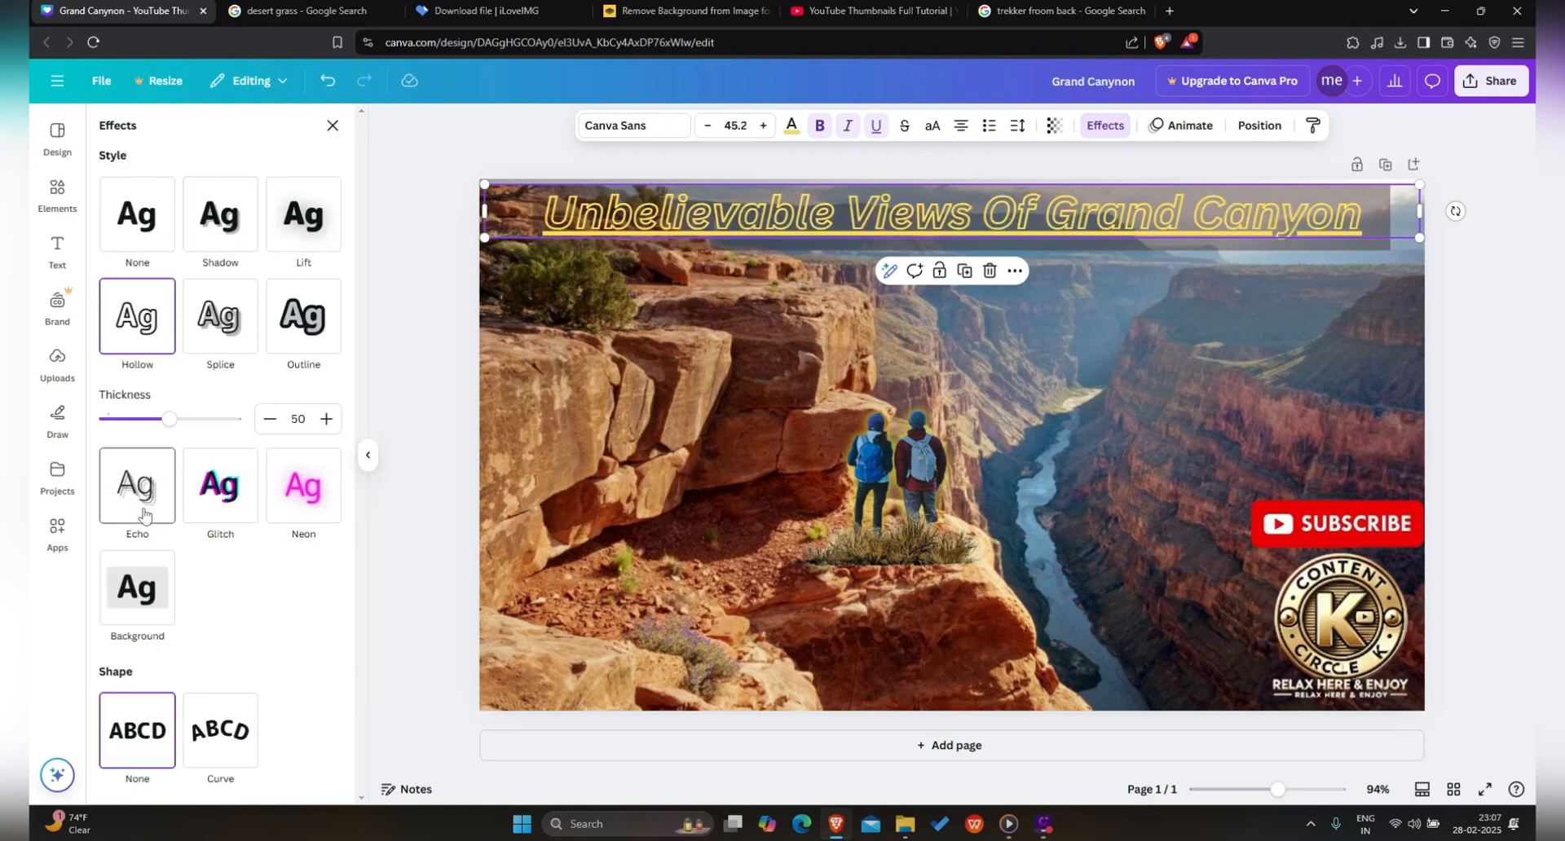
pyautogui.click(196, 494)
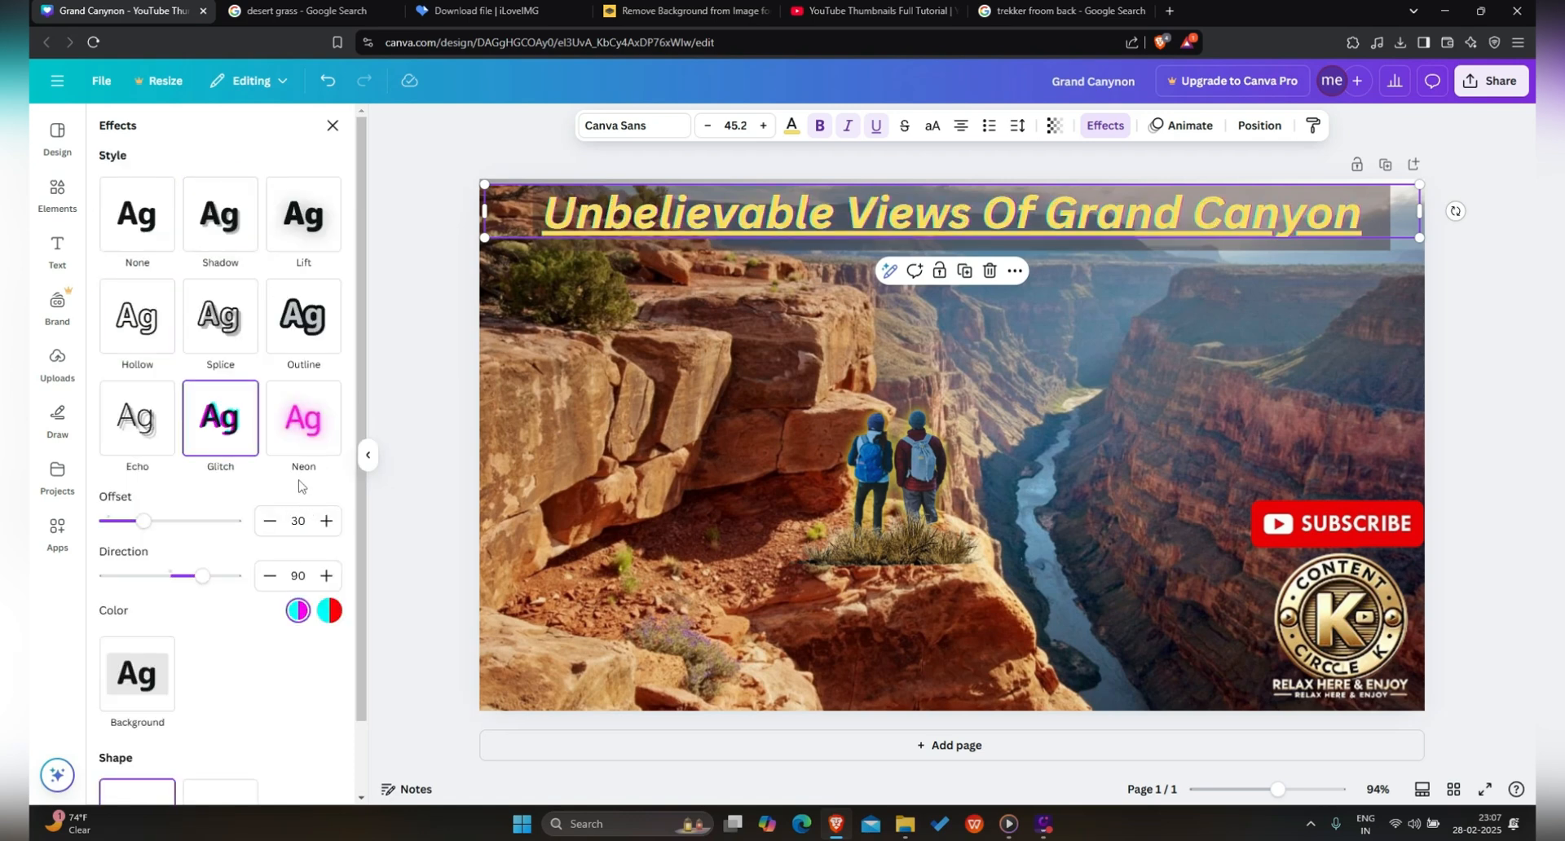
pyautogui.scroll(-2, 286, 571)
pyautogui.scroll(2, 273, 653)
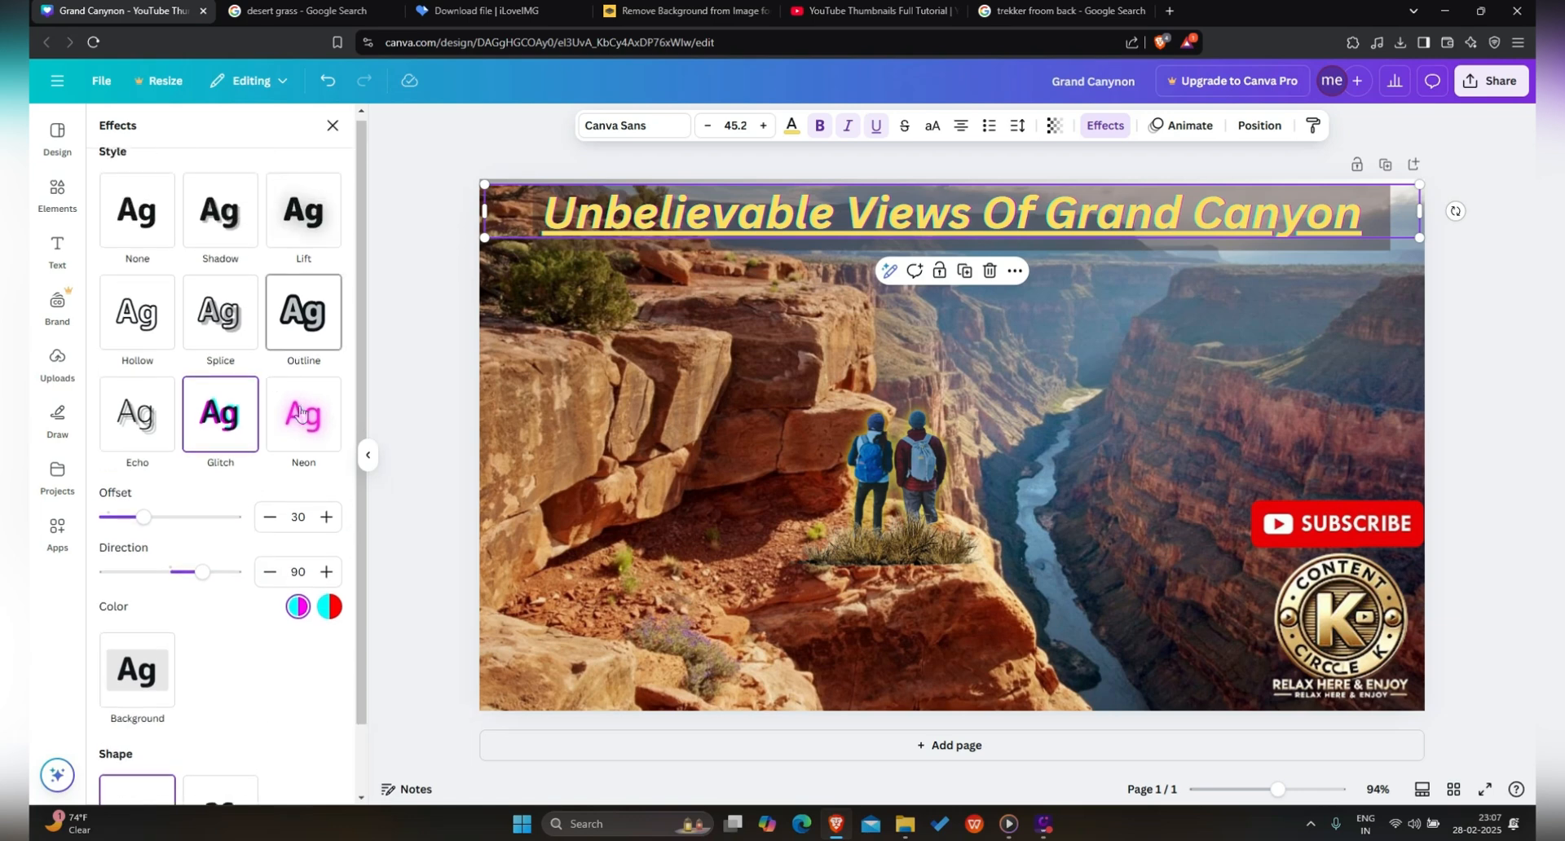
pyautogui.click(299, 412)
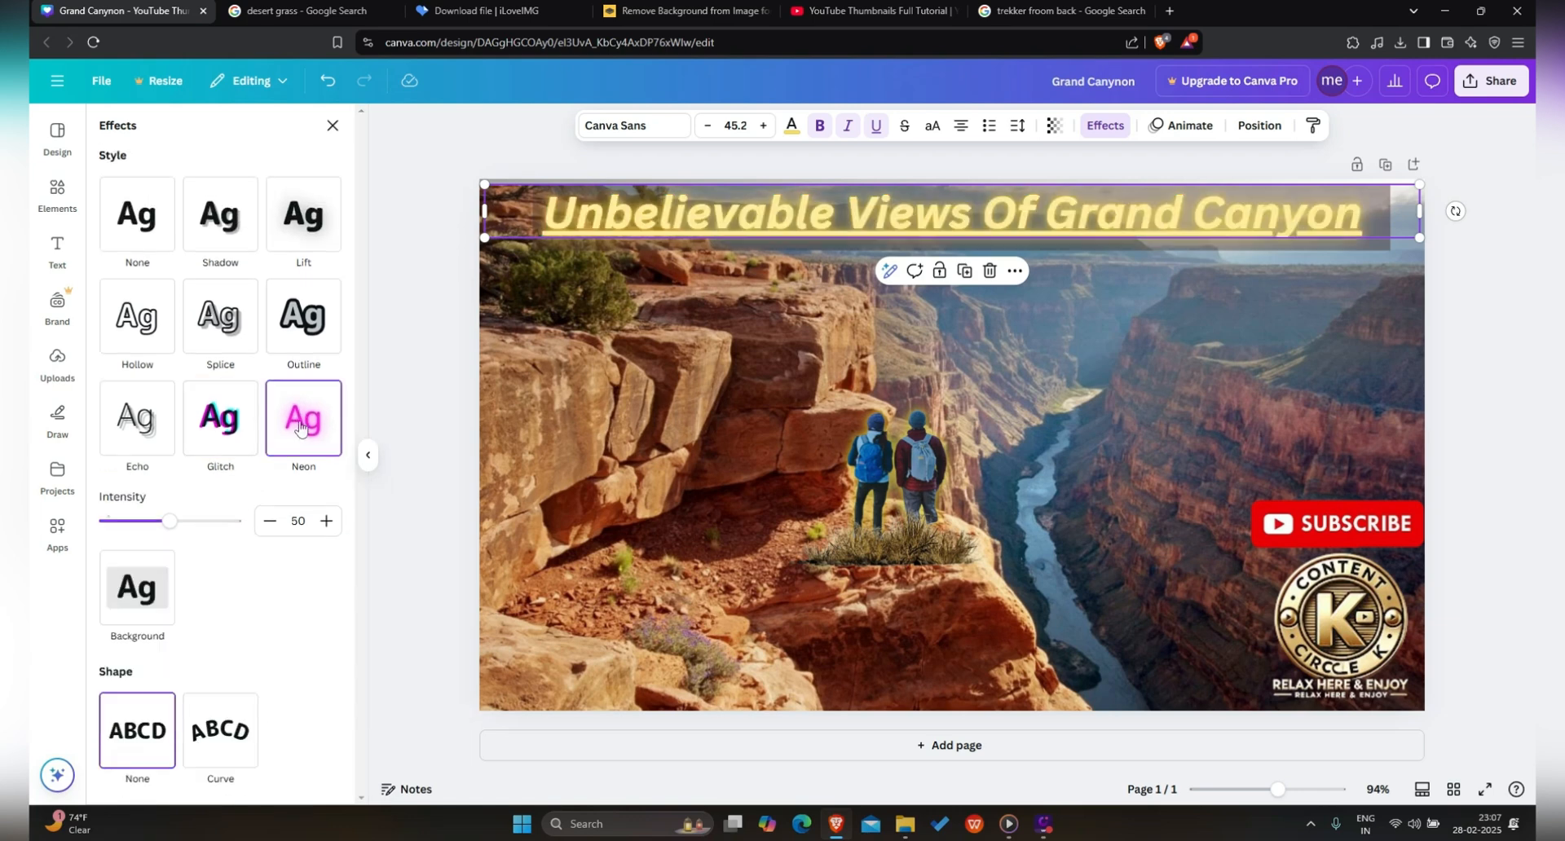
pyautogui.click(315, 353)
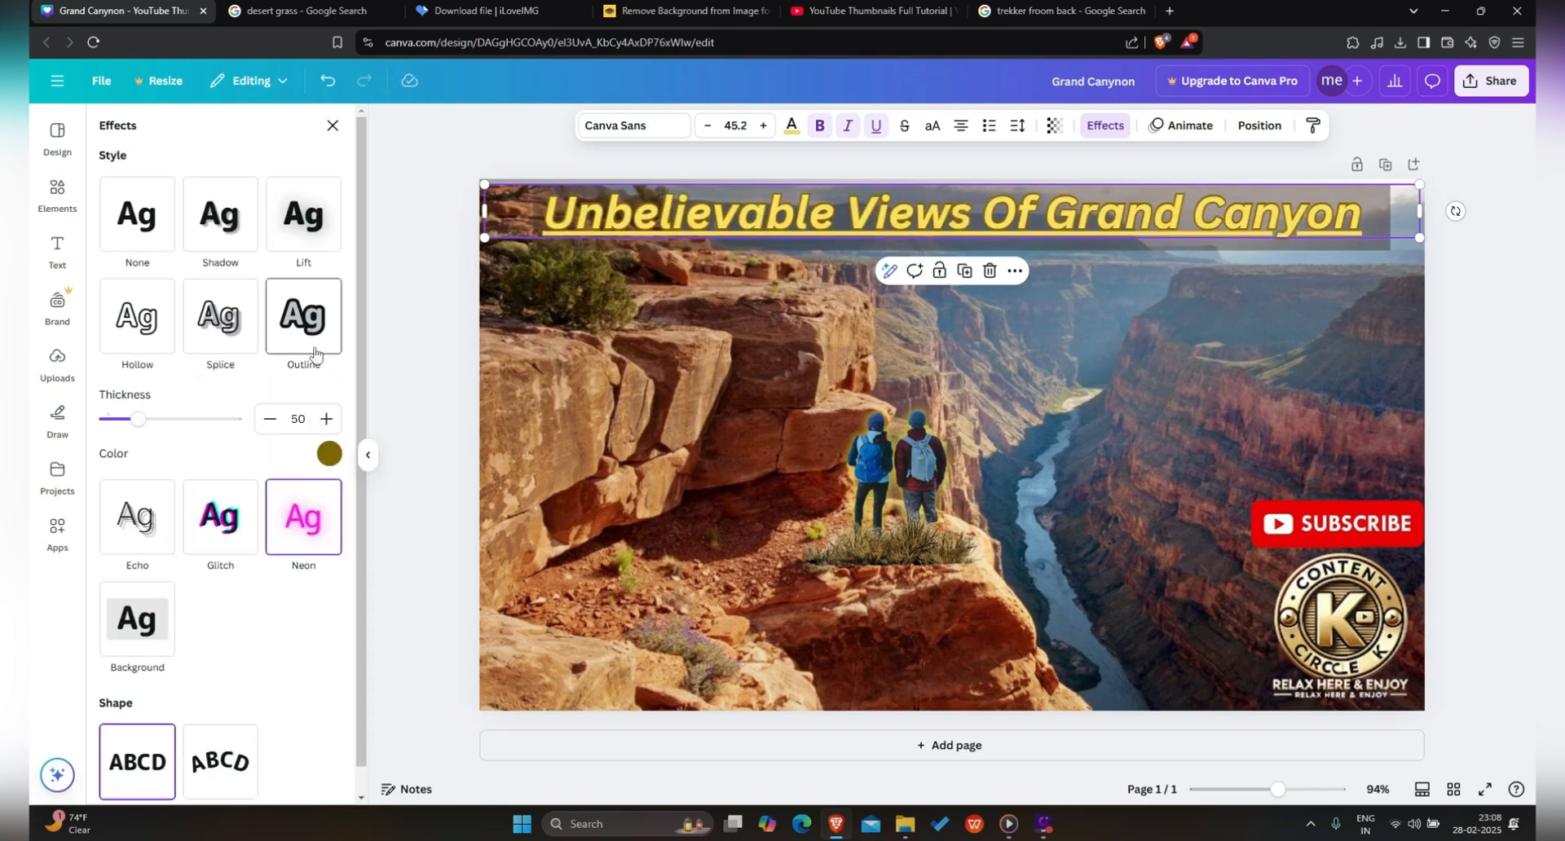
pyautogui.click(230, 328)
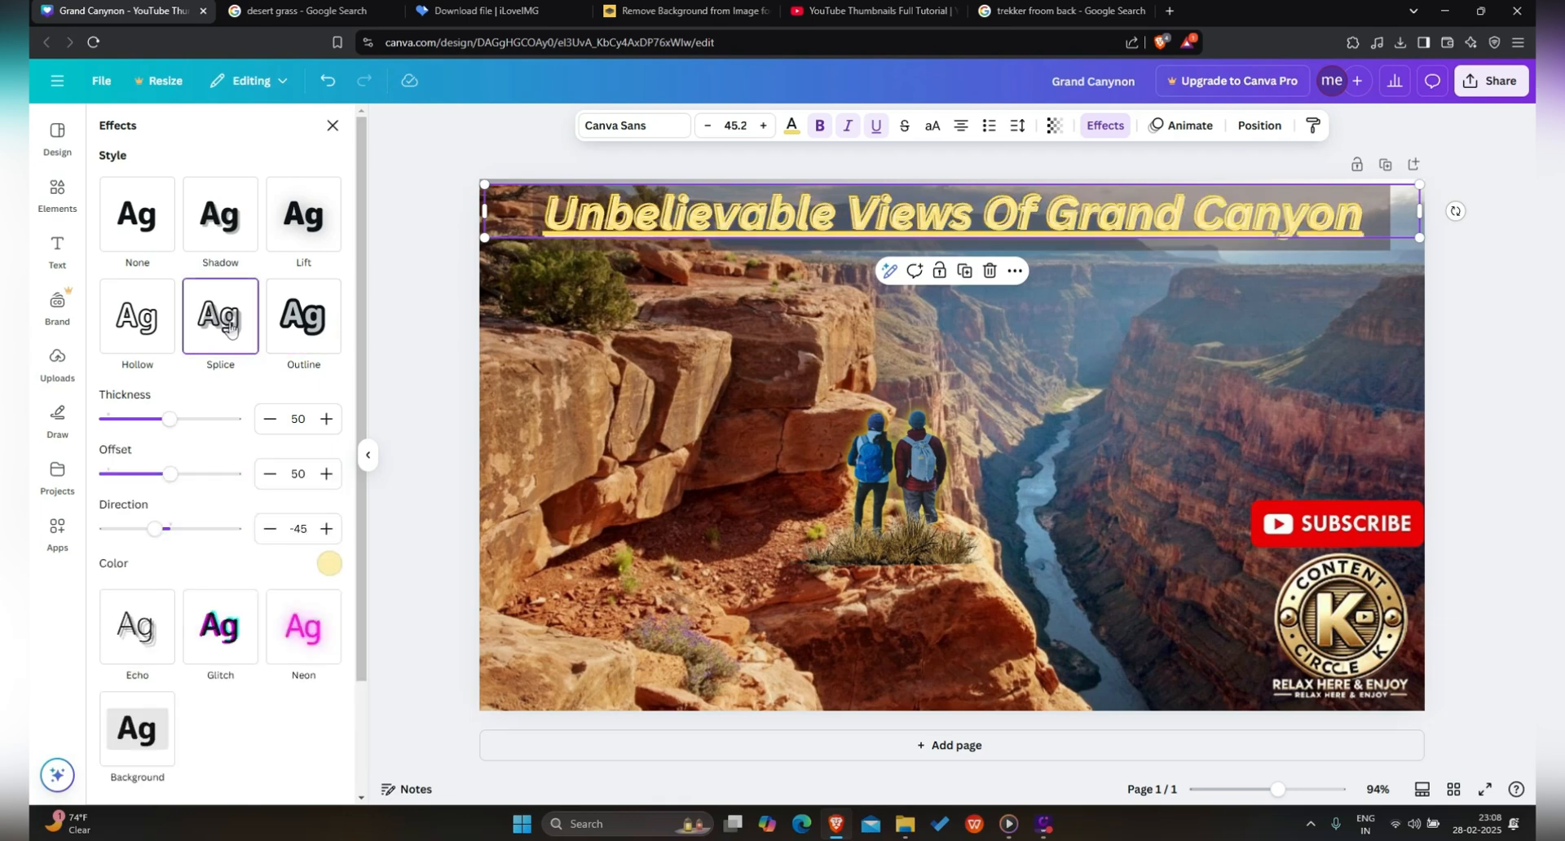
pyautogui.click(127, 334)
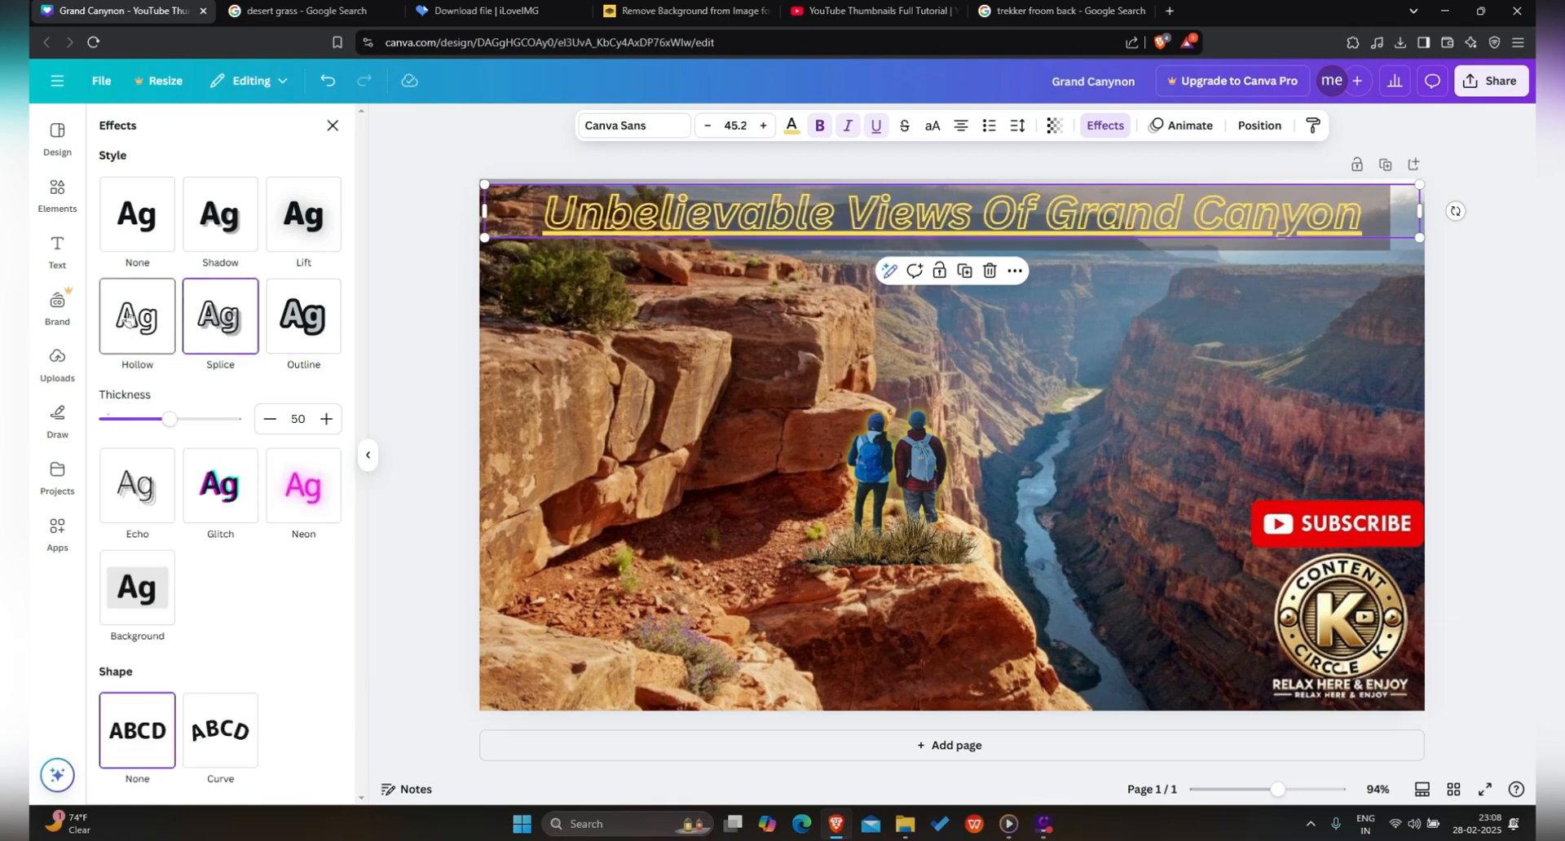
pyautogui.click(278, 216)
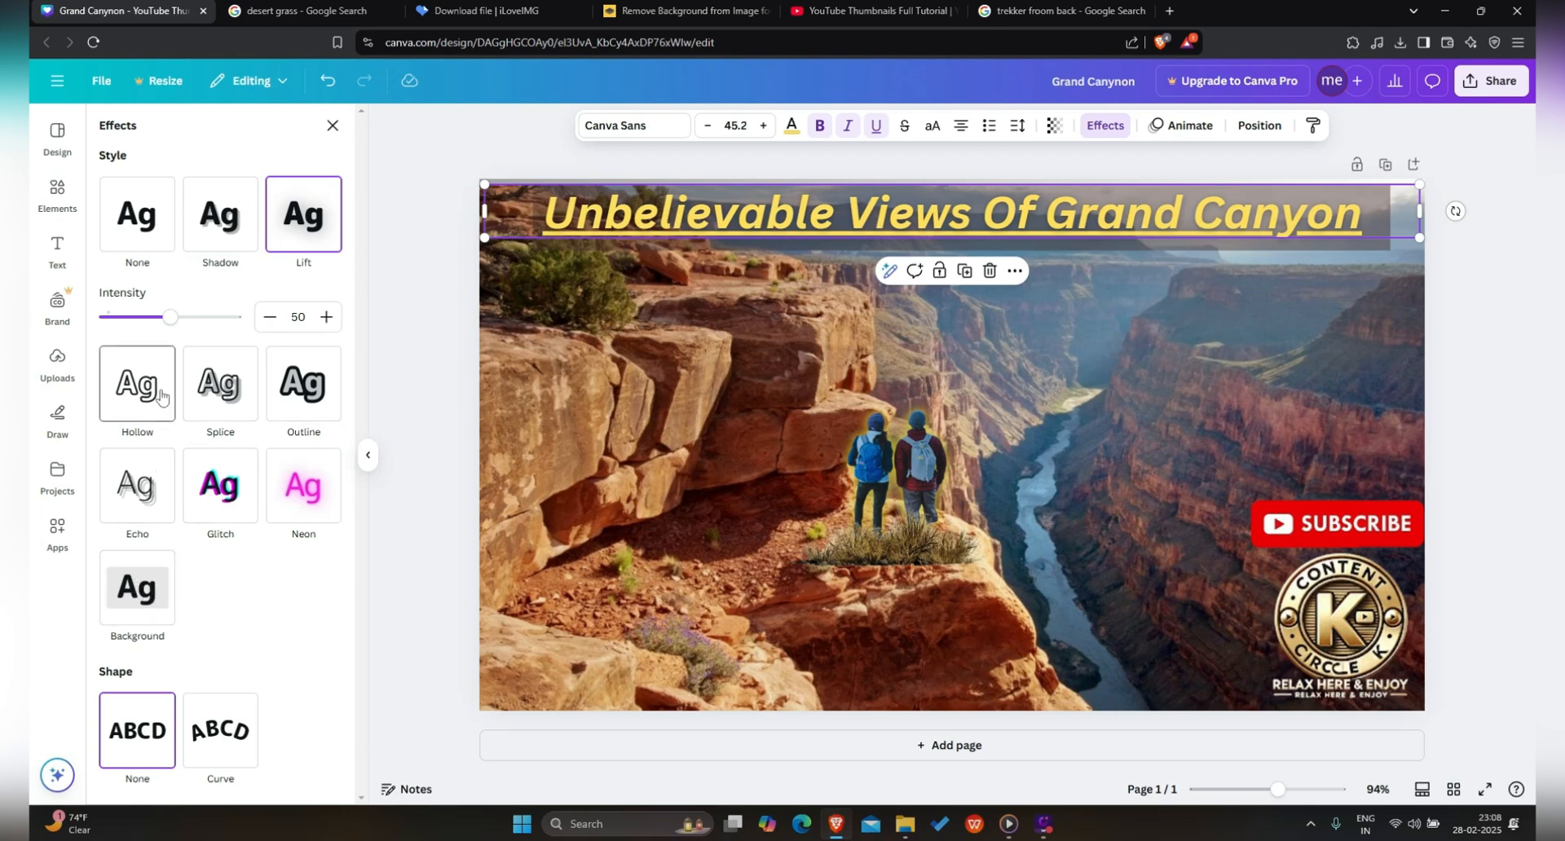
pyautogui.click(137, 383)
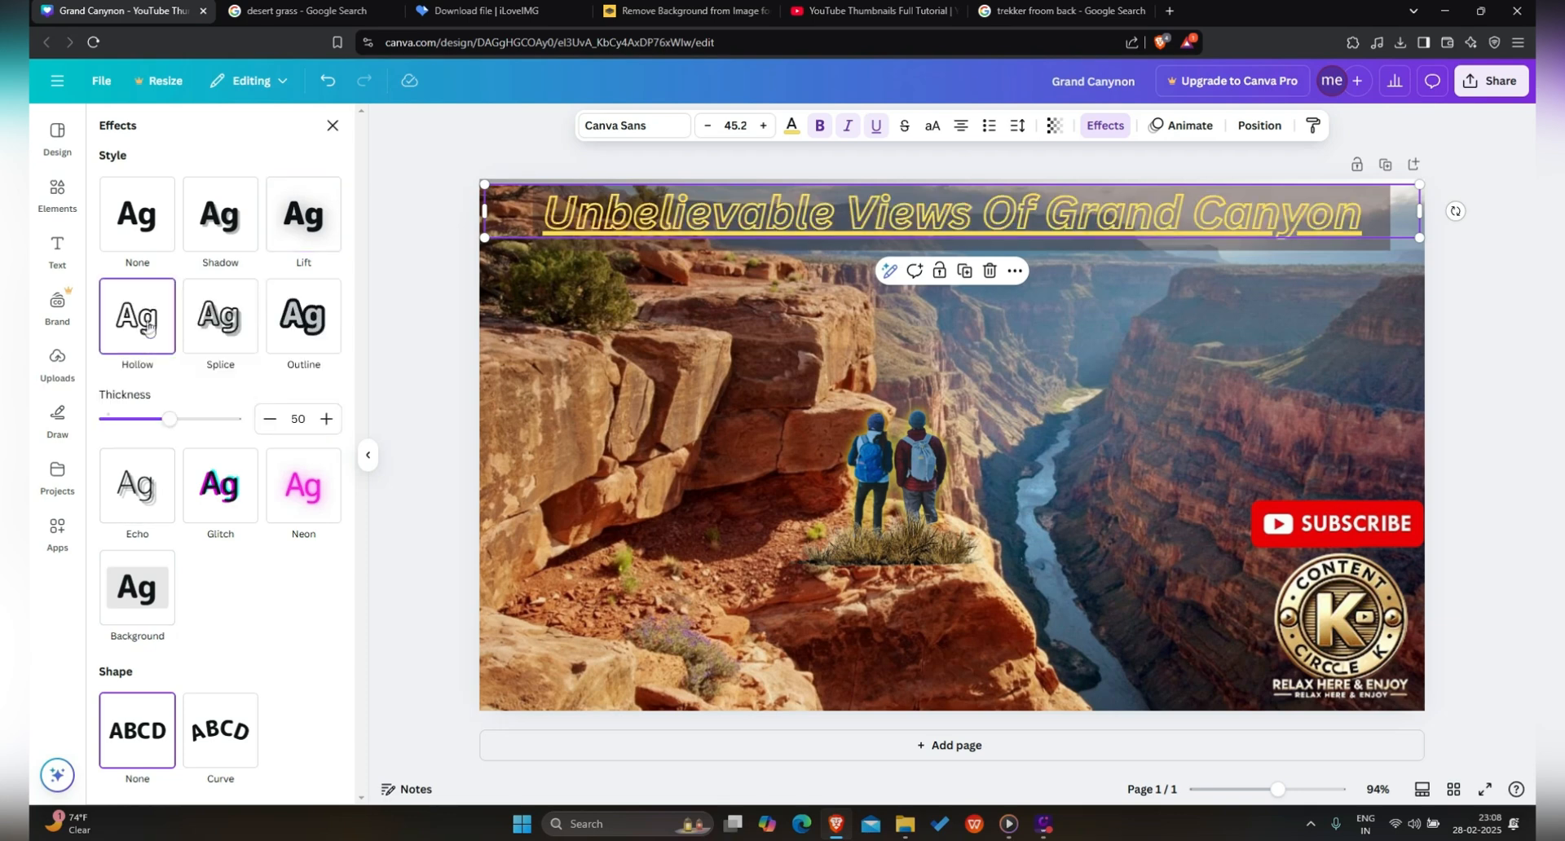
# Step: Reset the title's text style to None and apply the Shadow style to it
pyautogui.click(148, 221)
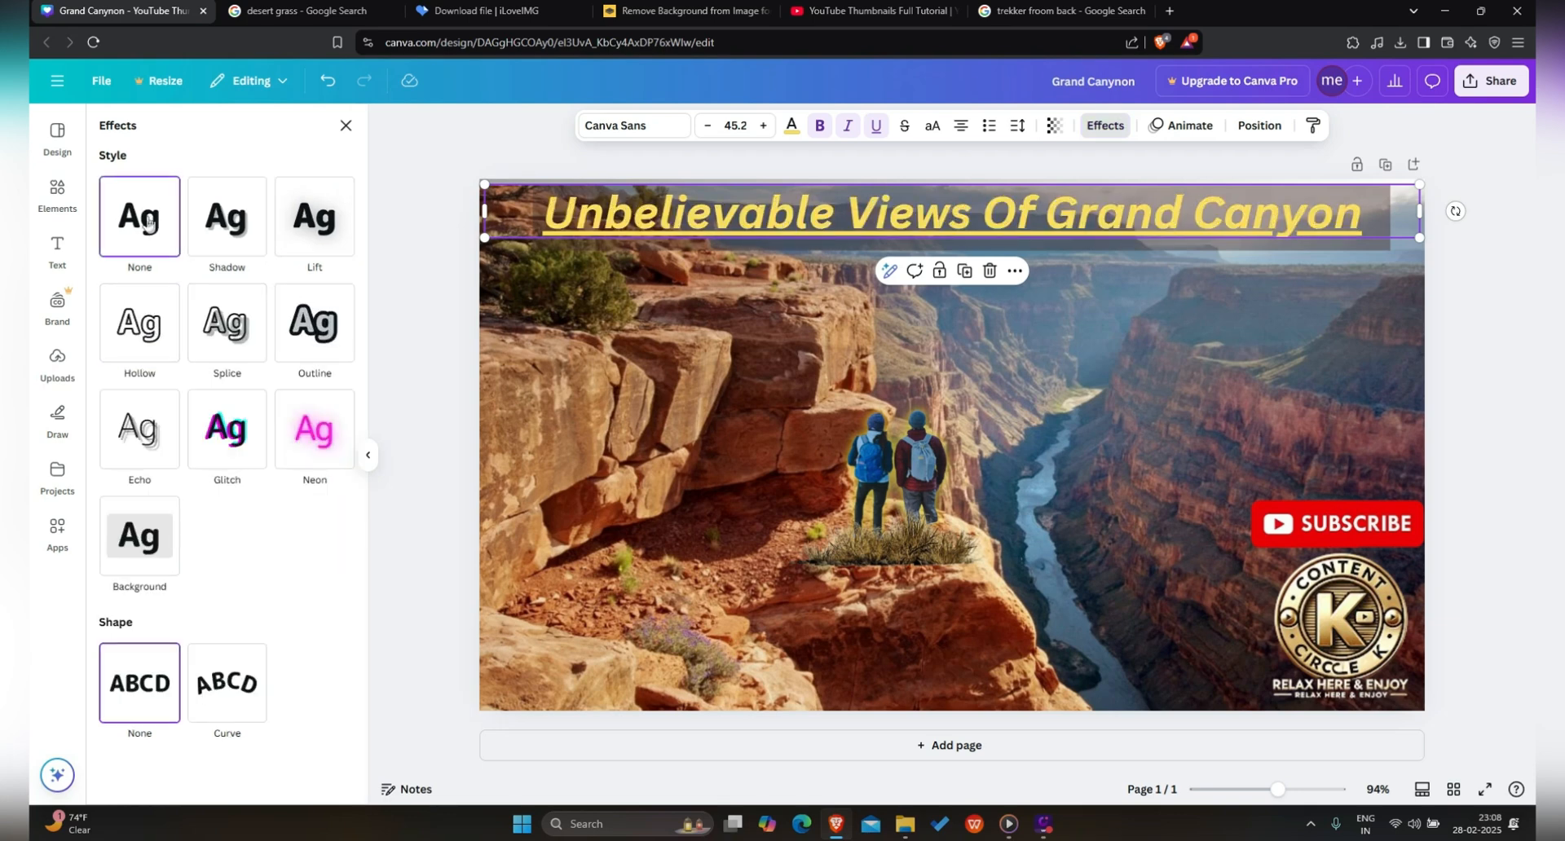
pyautogui.click(346, 124)
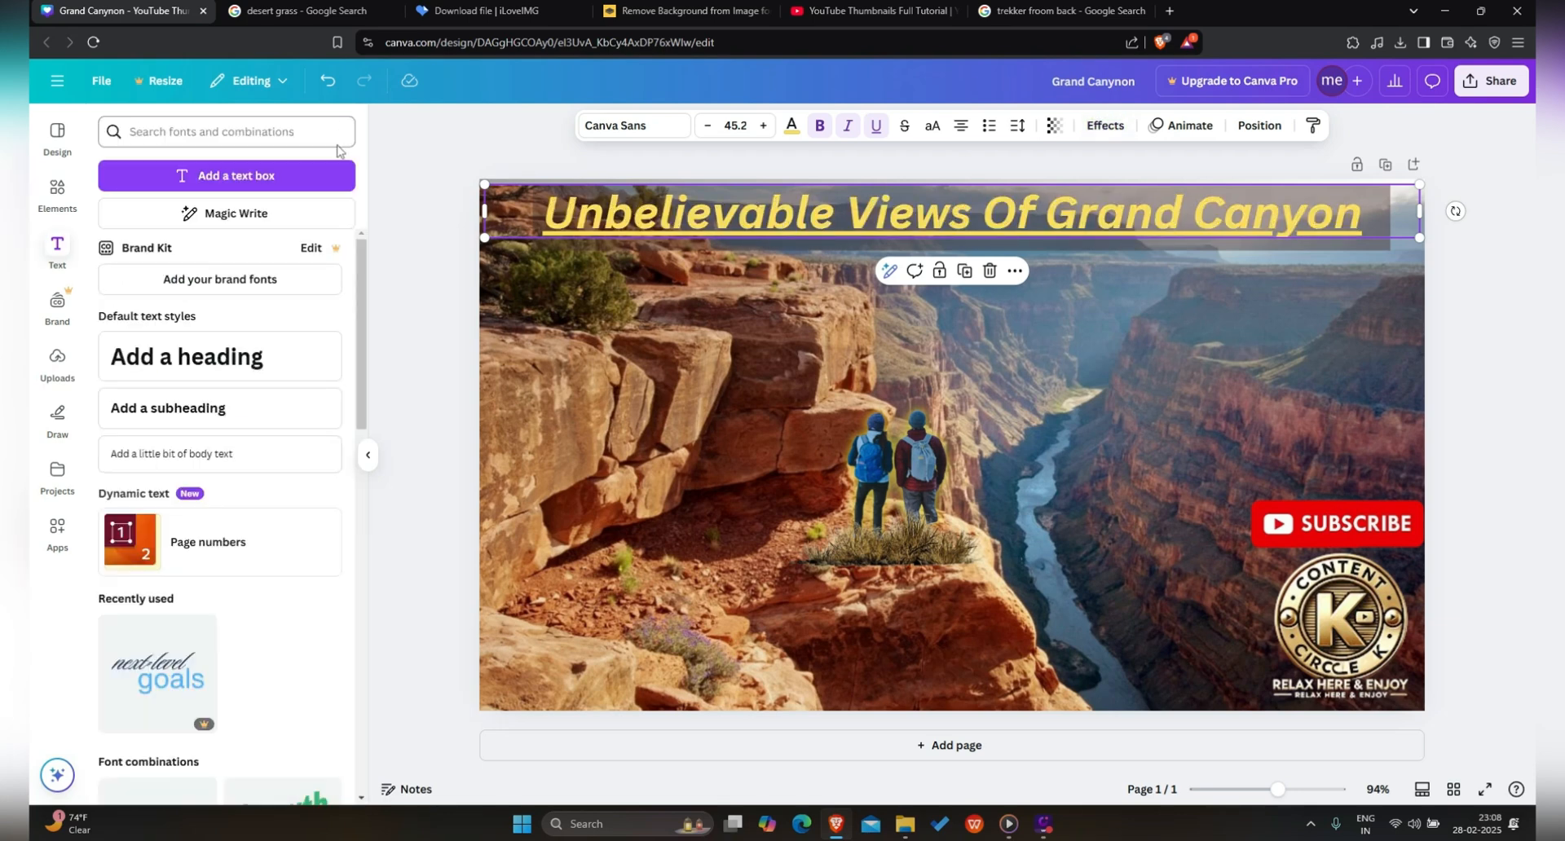
pyautogui.click(1105, 124)
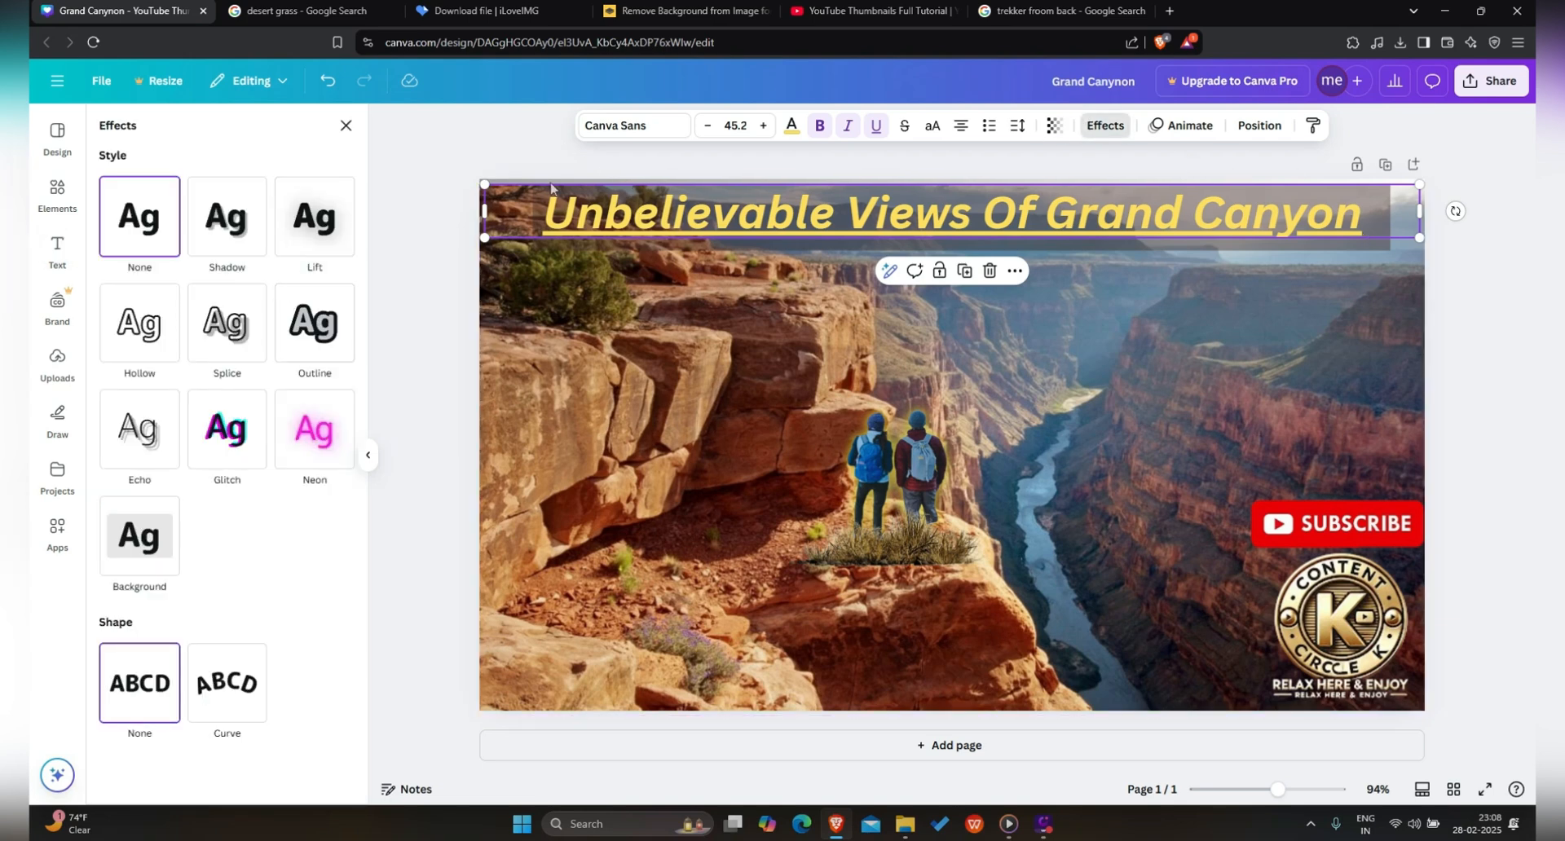
pyautogui.click(741, 216)
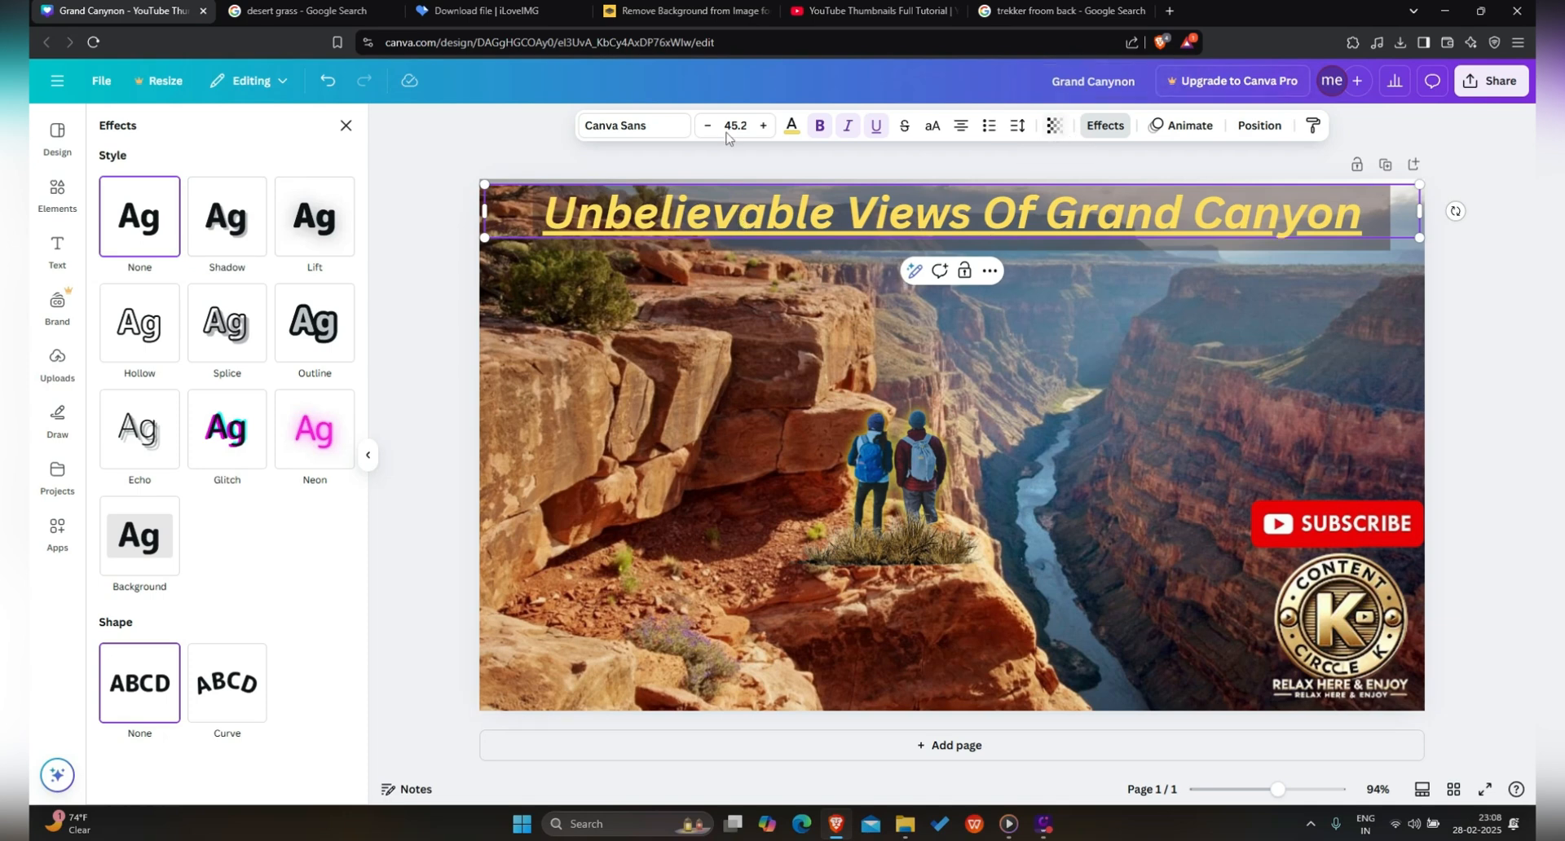
pyautogui.click(234, 227)
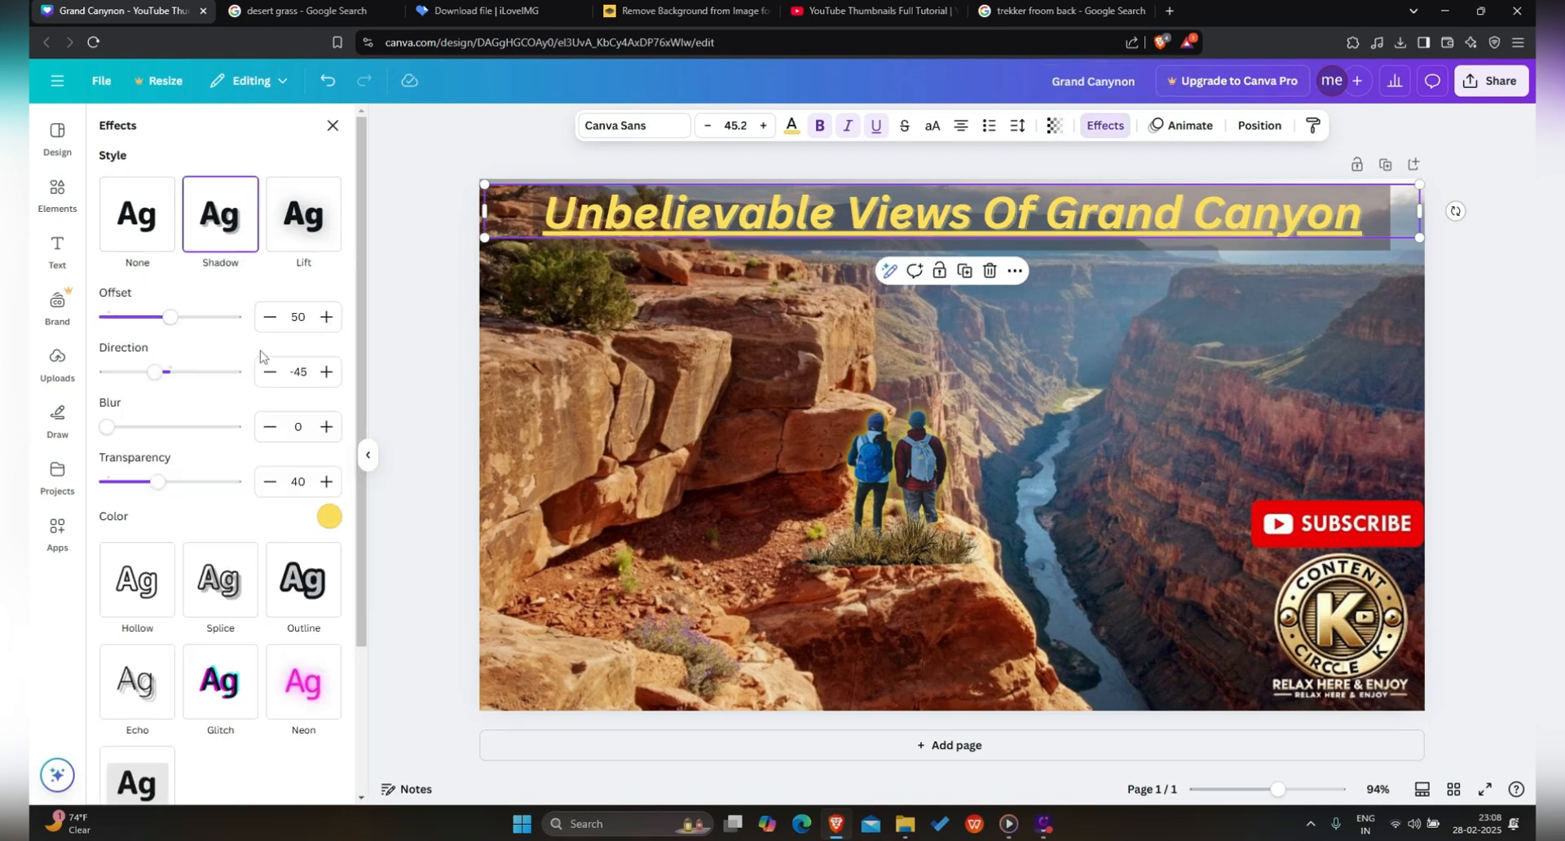
# Step: Color the title's shadow orange after trying gray and purple, and set the shadow offset to 100
pyautogui.click(329, 518)
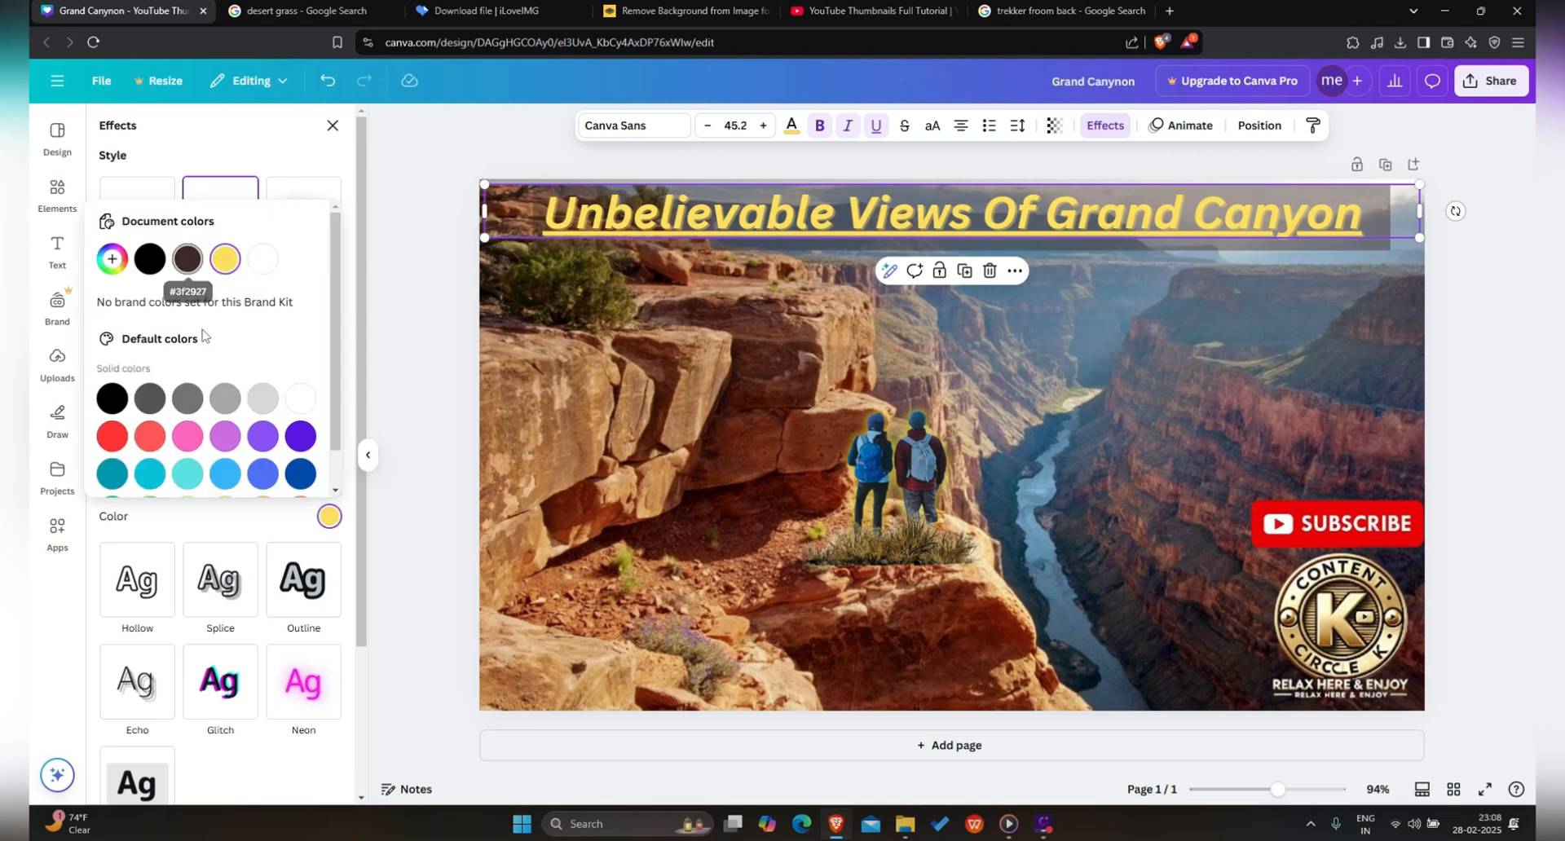
pyautogui.click(229, 399)
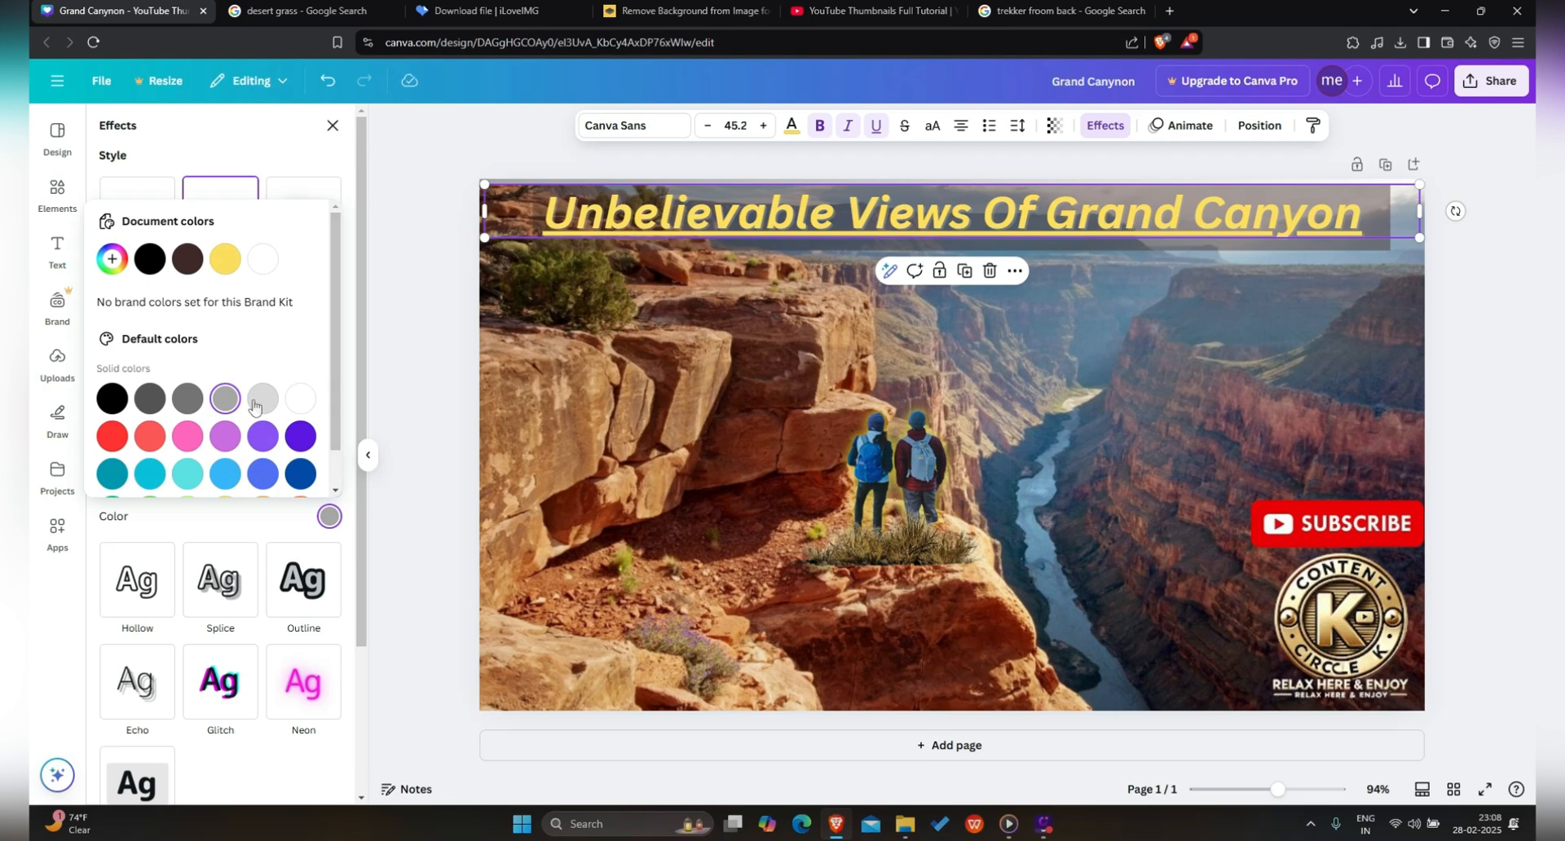
pyautogui.click(262, 436)
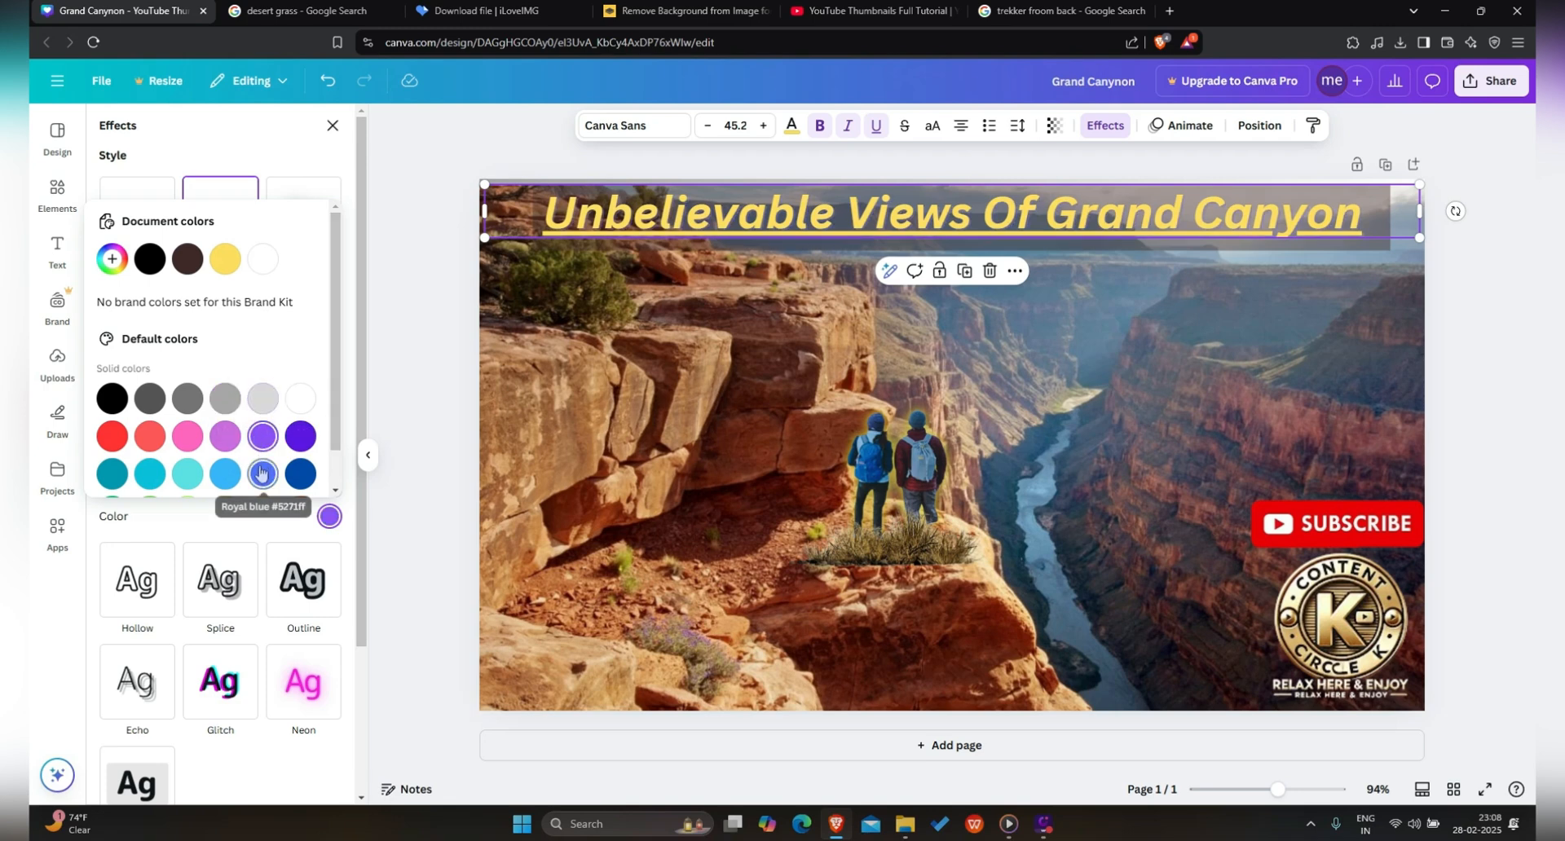
pyautogui.scroll(-1, 262, 463)
pyautogui.click(302, 471)
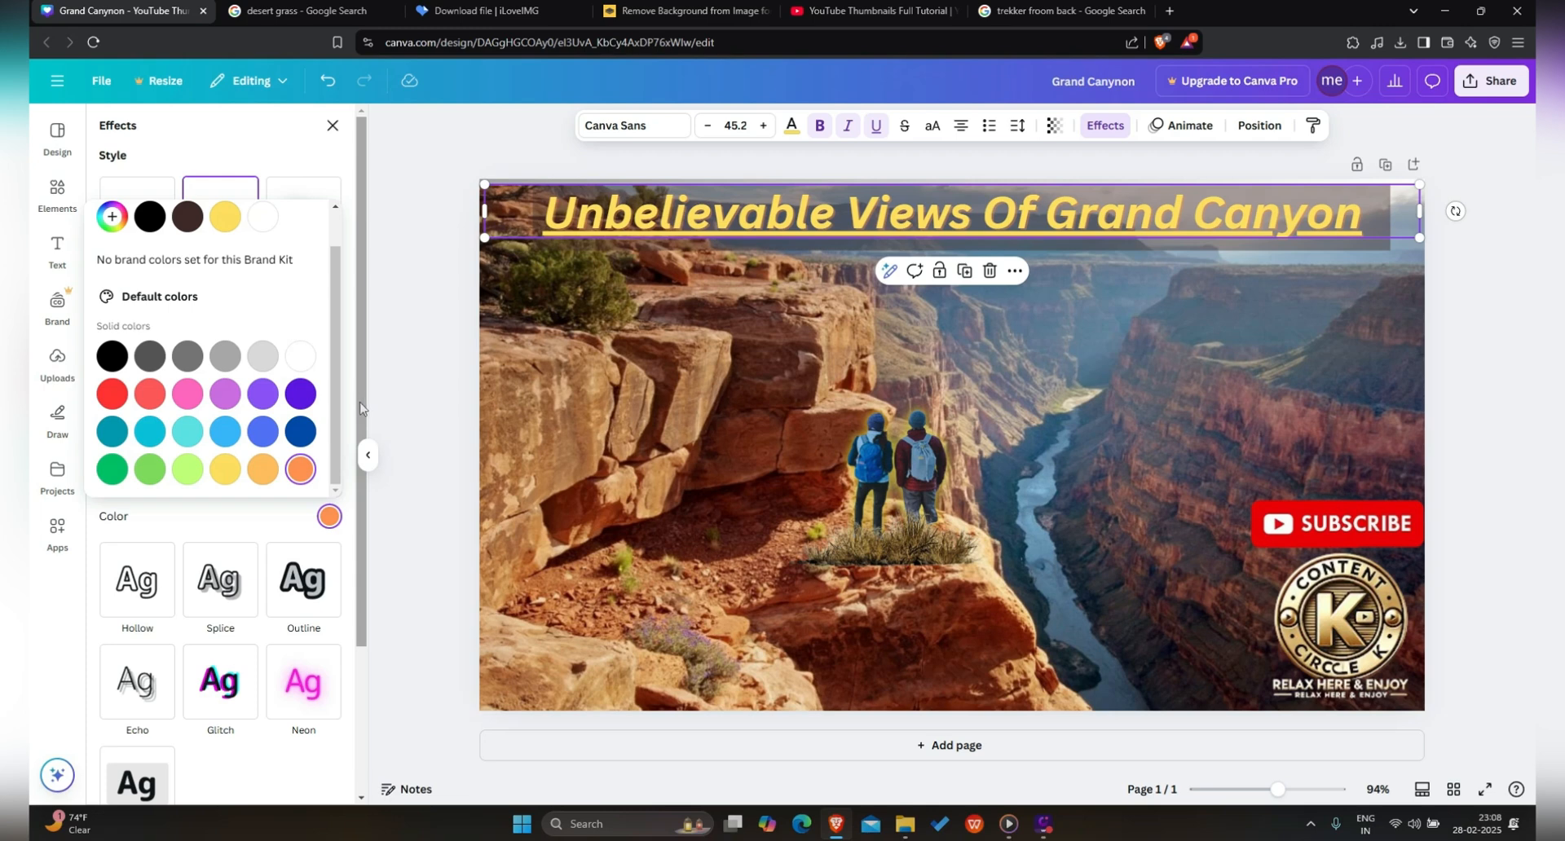
pyautogui.click(260, 526)
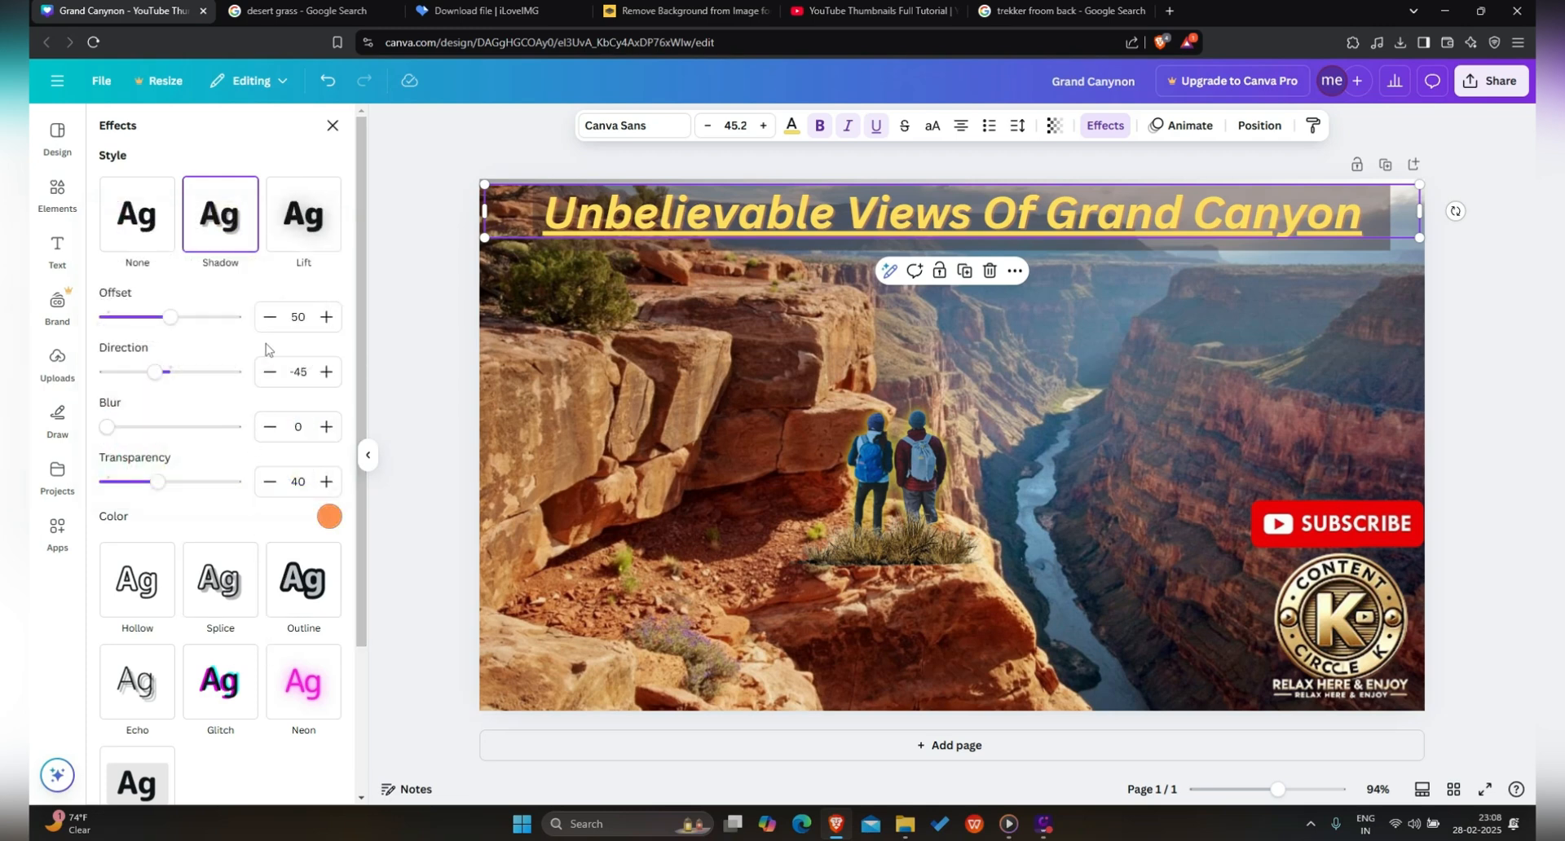
pyautogui.moveTo(170, 317); pyautogui.dragTo(235, 317)
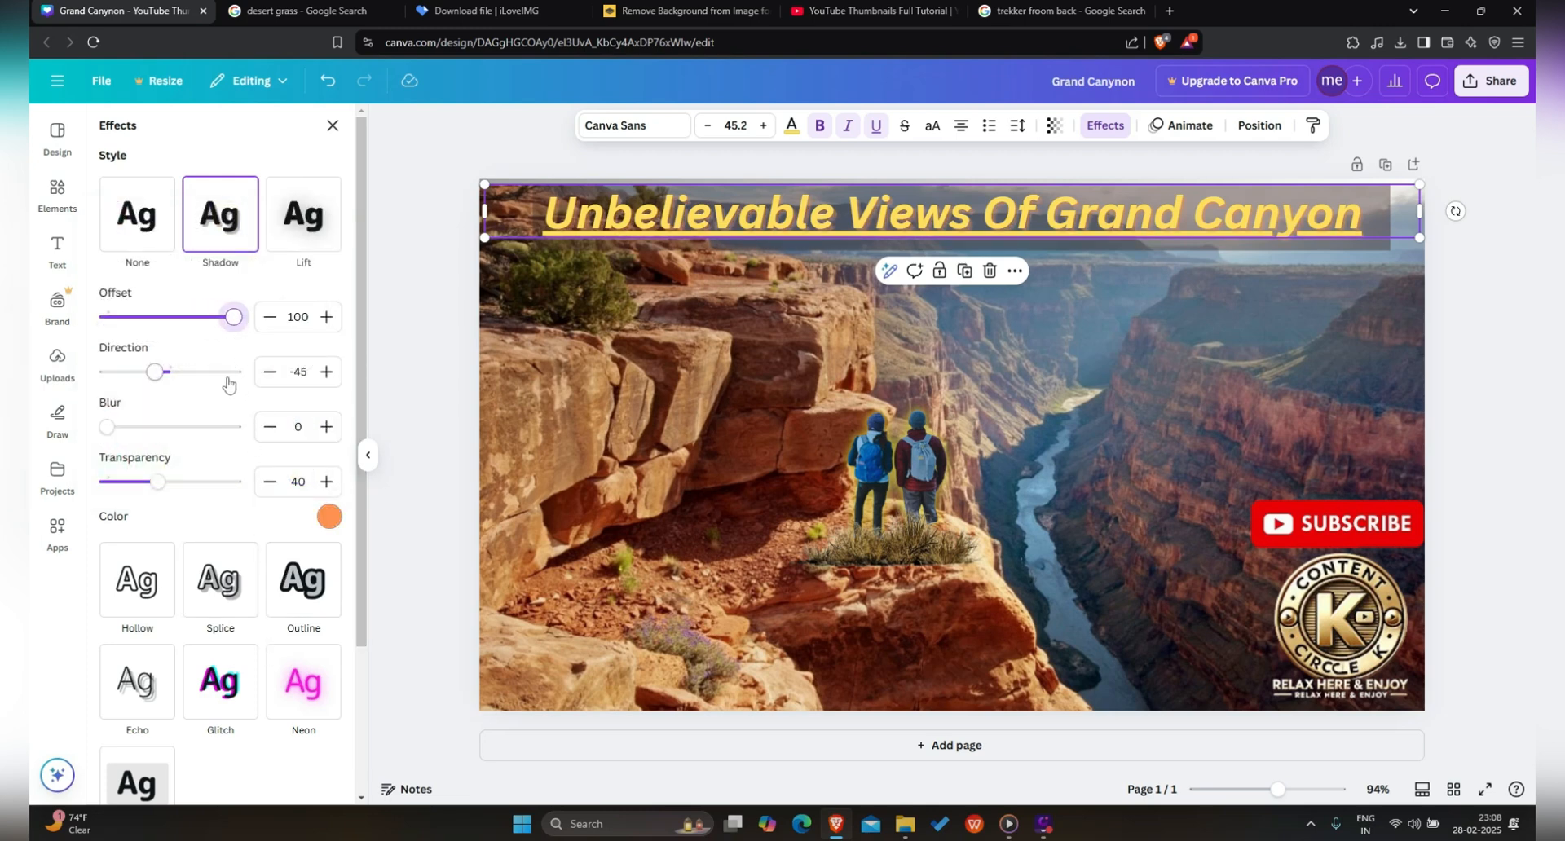
# Step: Try purple, blue, turquoise and pink as the title's shadow color, ending back on orange
pyautogui.click(329, 517)
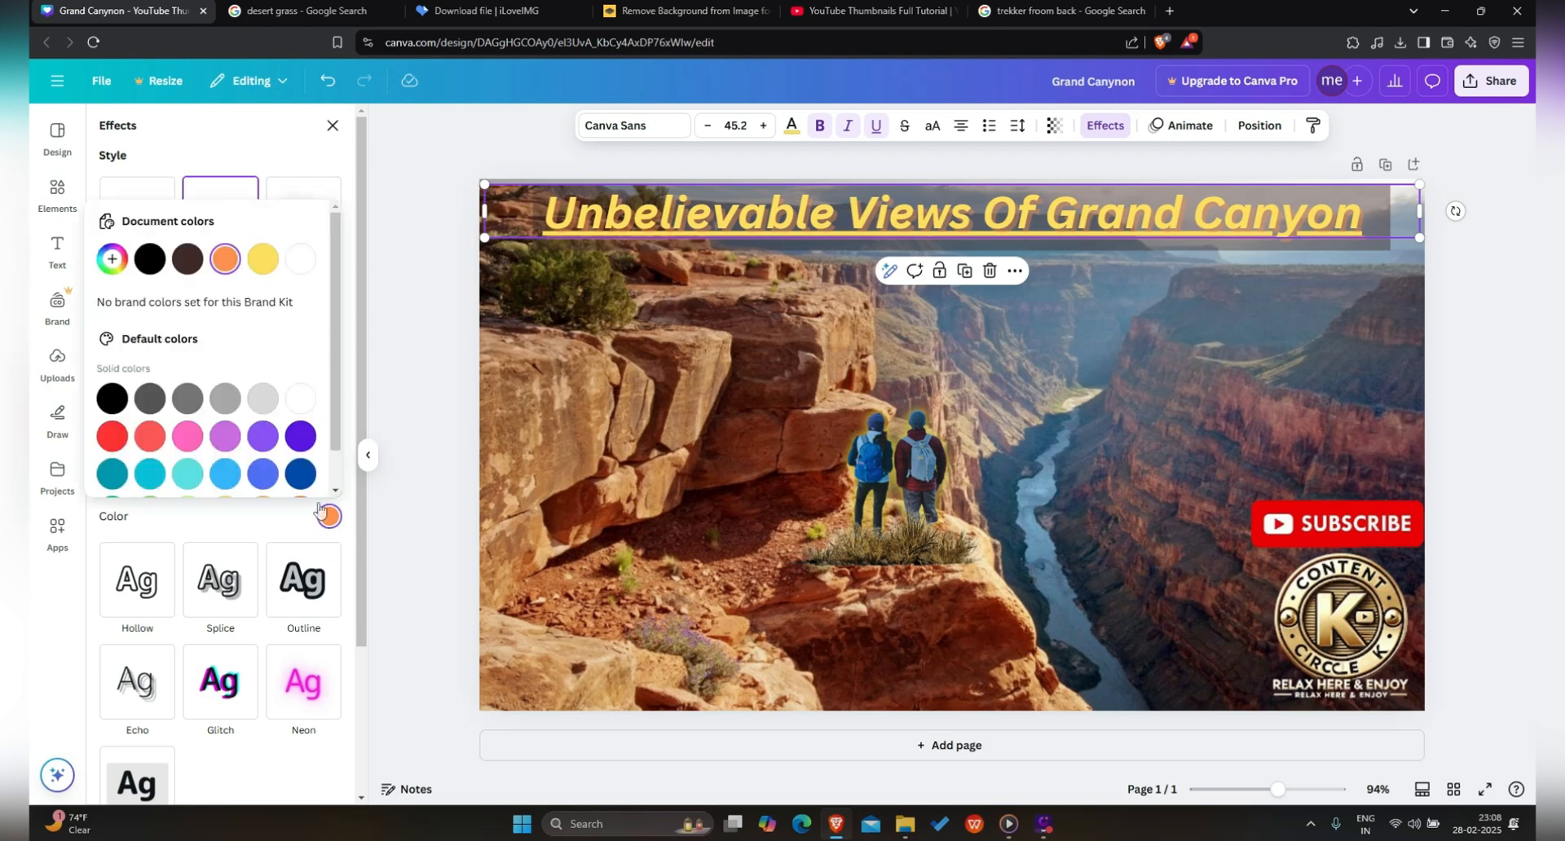
pyautogui.click(252, 436)
pyautogui.click(295, 440)
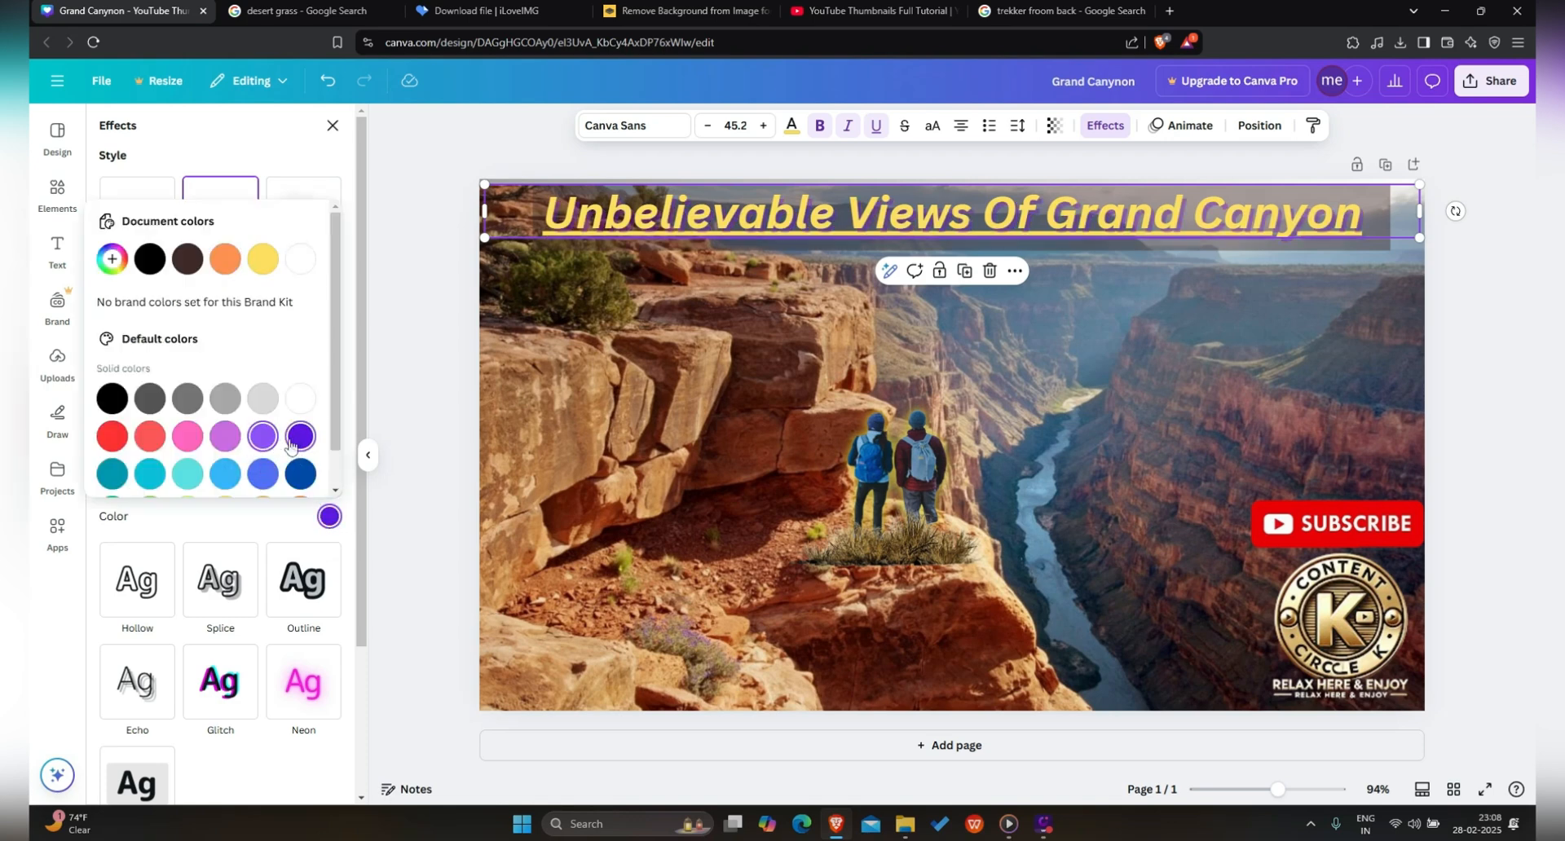
pyautogui.click(225, 473)
pyautogui.click(221, 448)
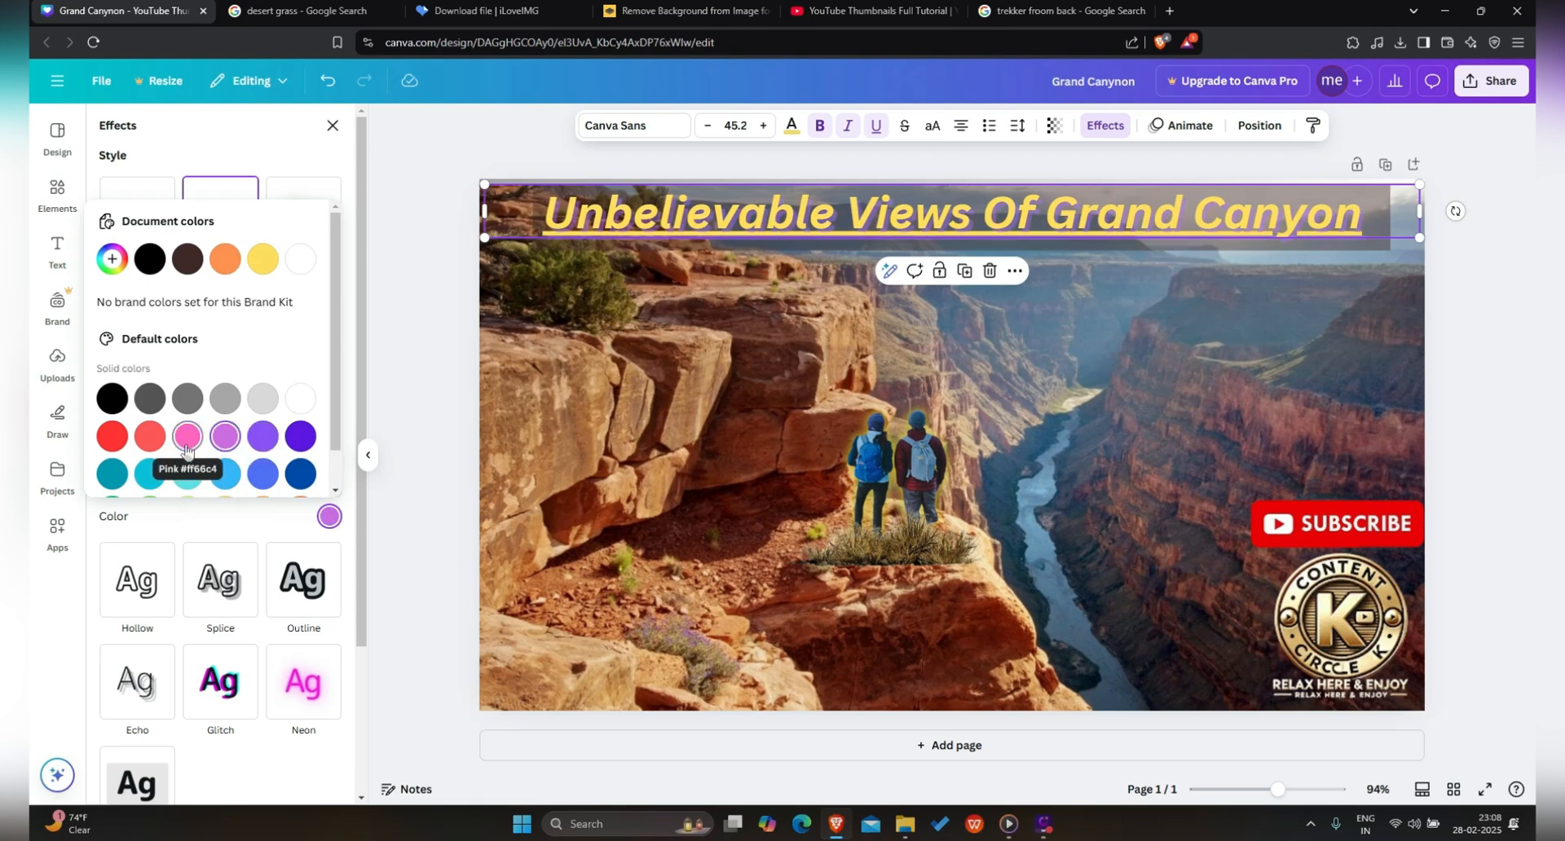
pyautogui.click(188, 473)
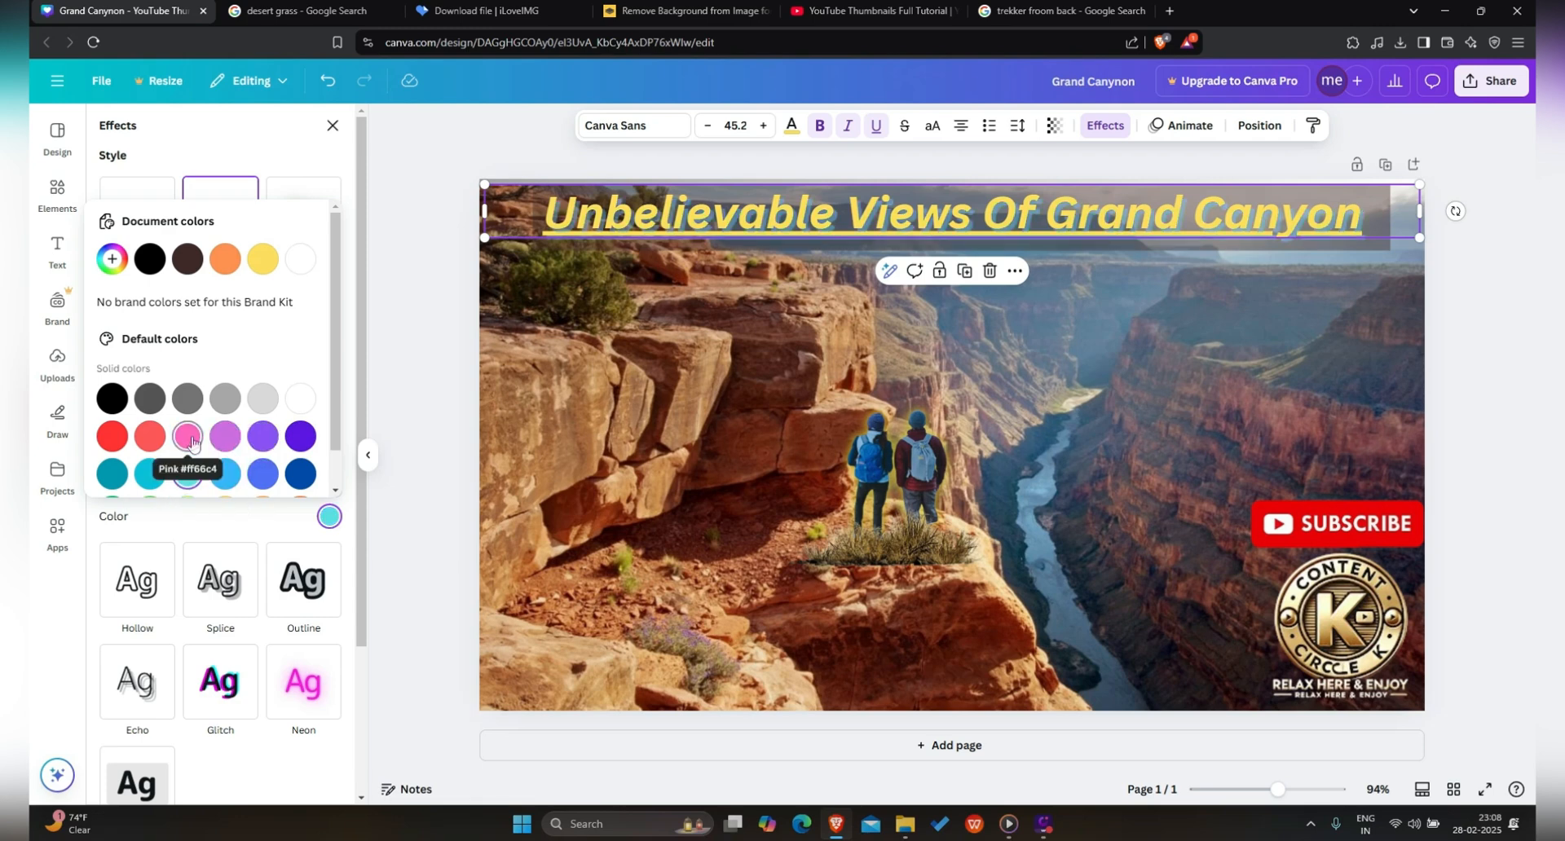
pyautogui.click(190, 438)
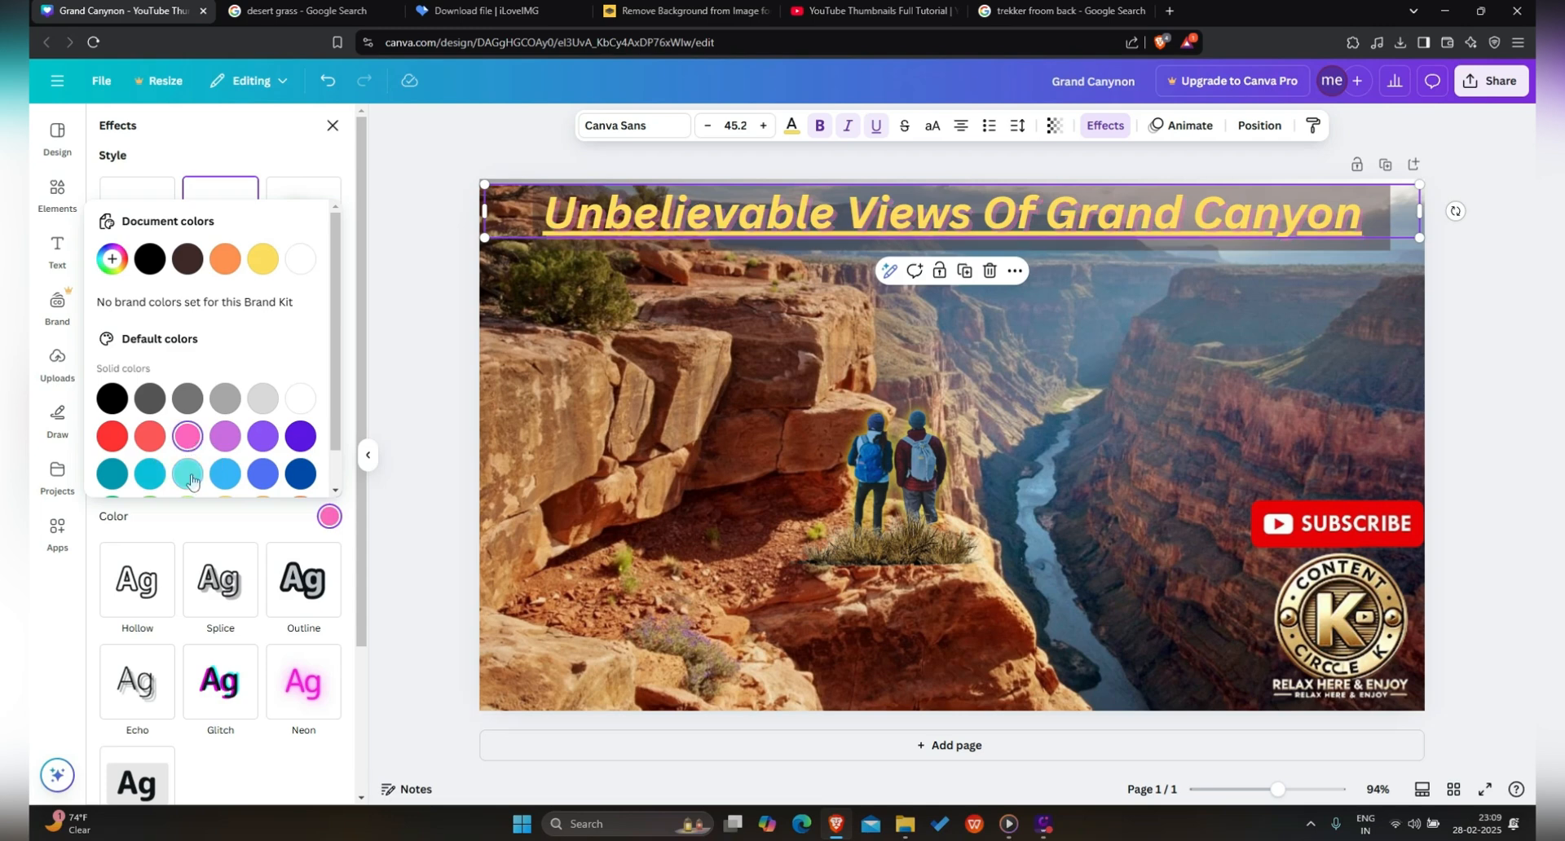
pyautogui.scroll(-1, 194, 469)
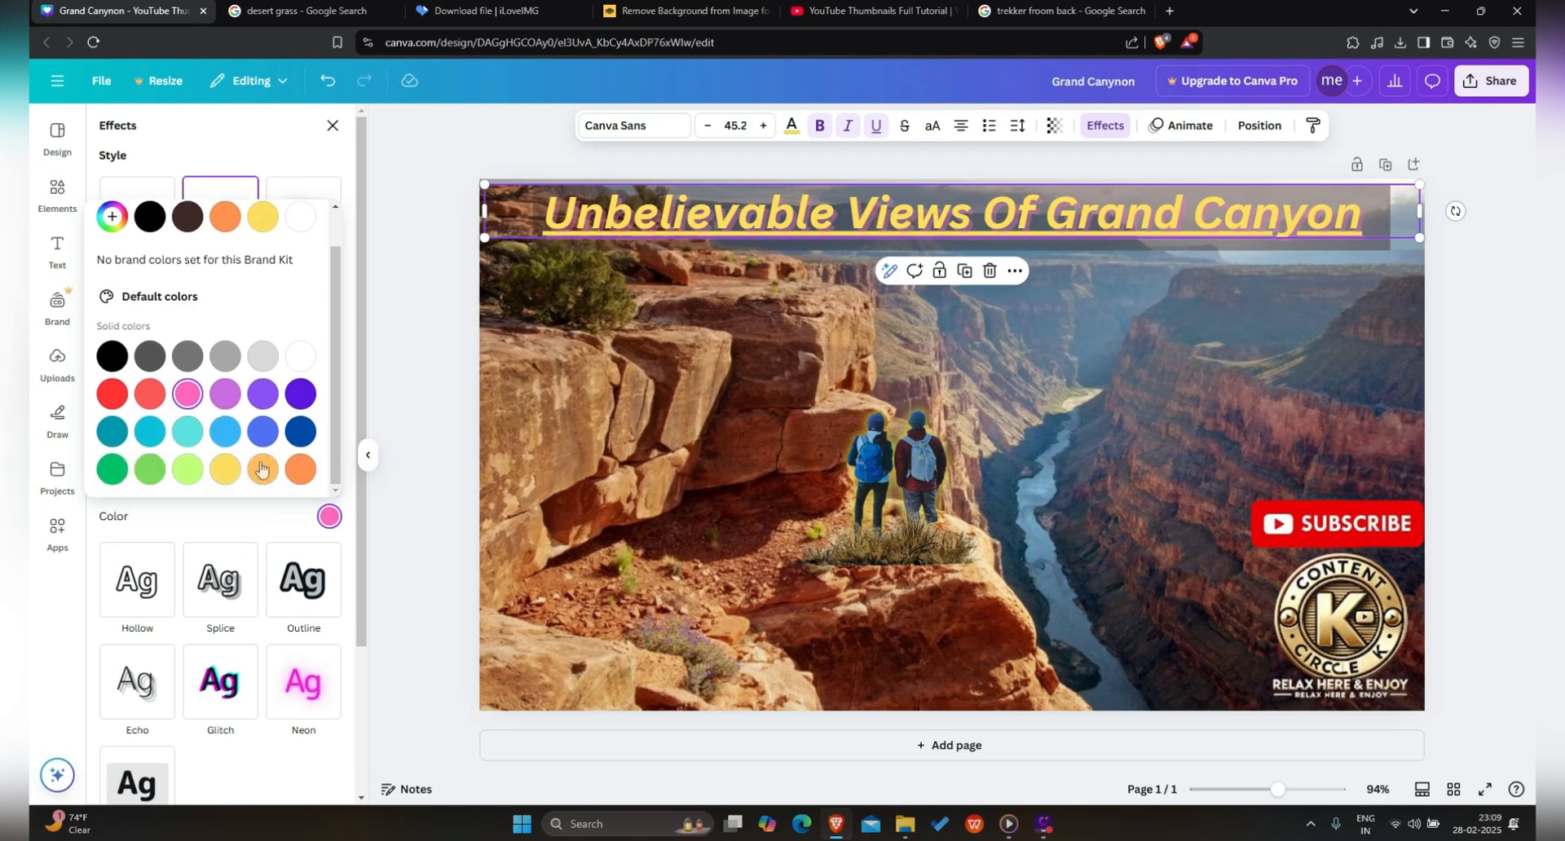
pyautogui.click(299, 466)
pyautogui.click(290, 153)
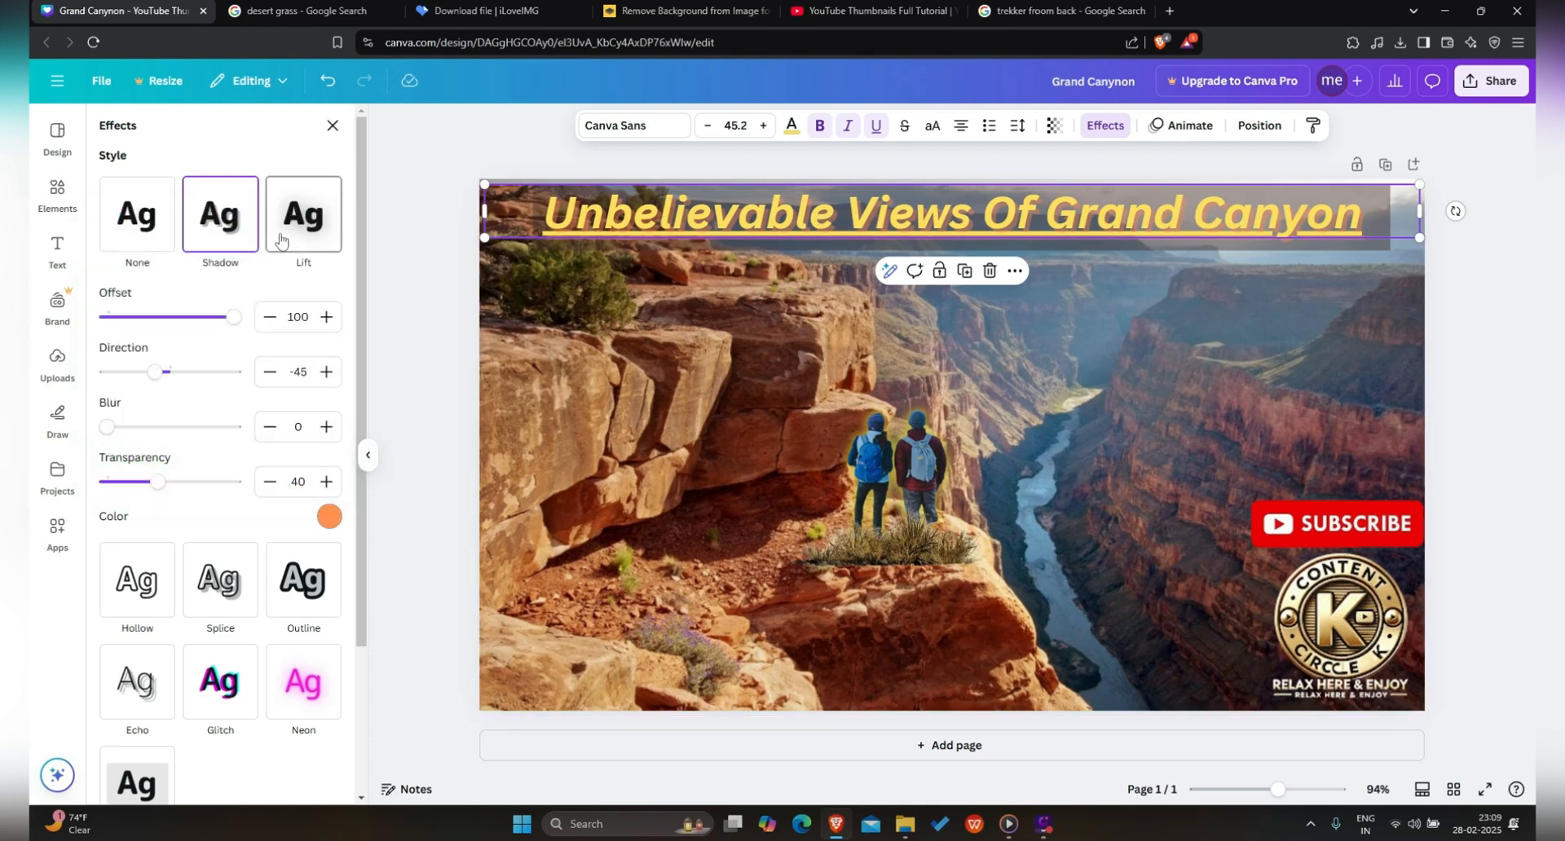
# Step: Apply a Glow shadow to the Content Circle K logo, trying the Outline shadow along the way
pyautogui.click(1300, 544)
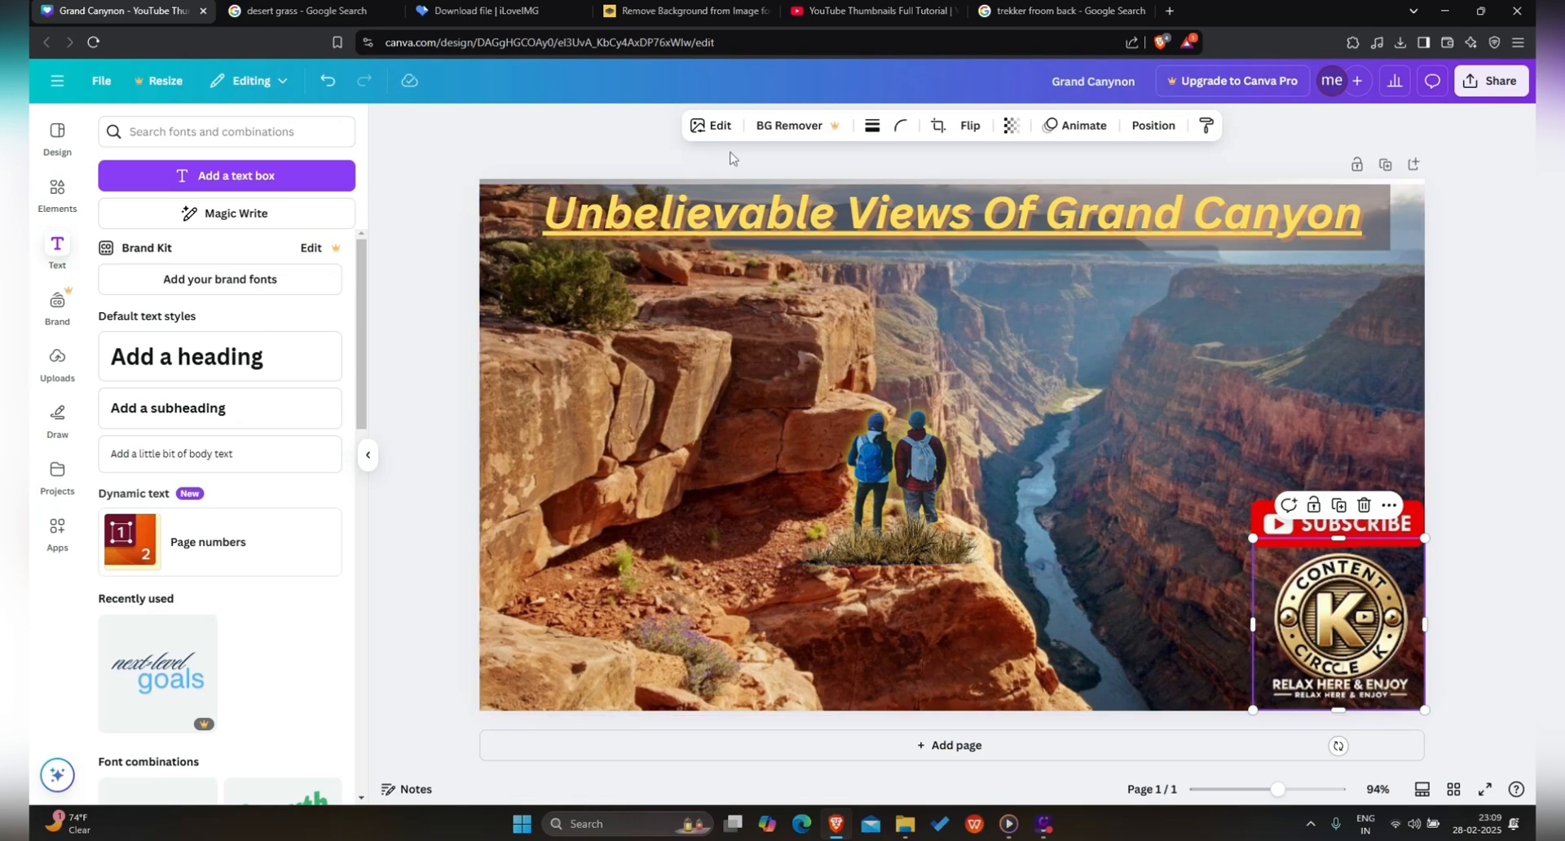
pyautogui.click(720, 126)
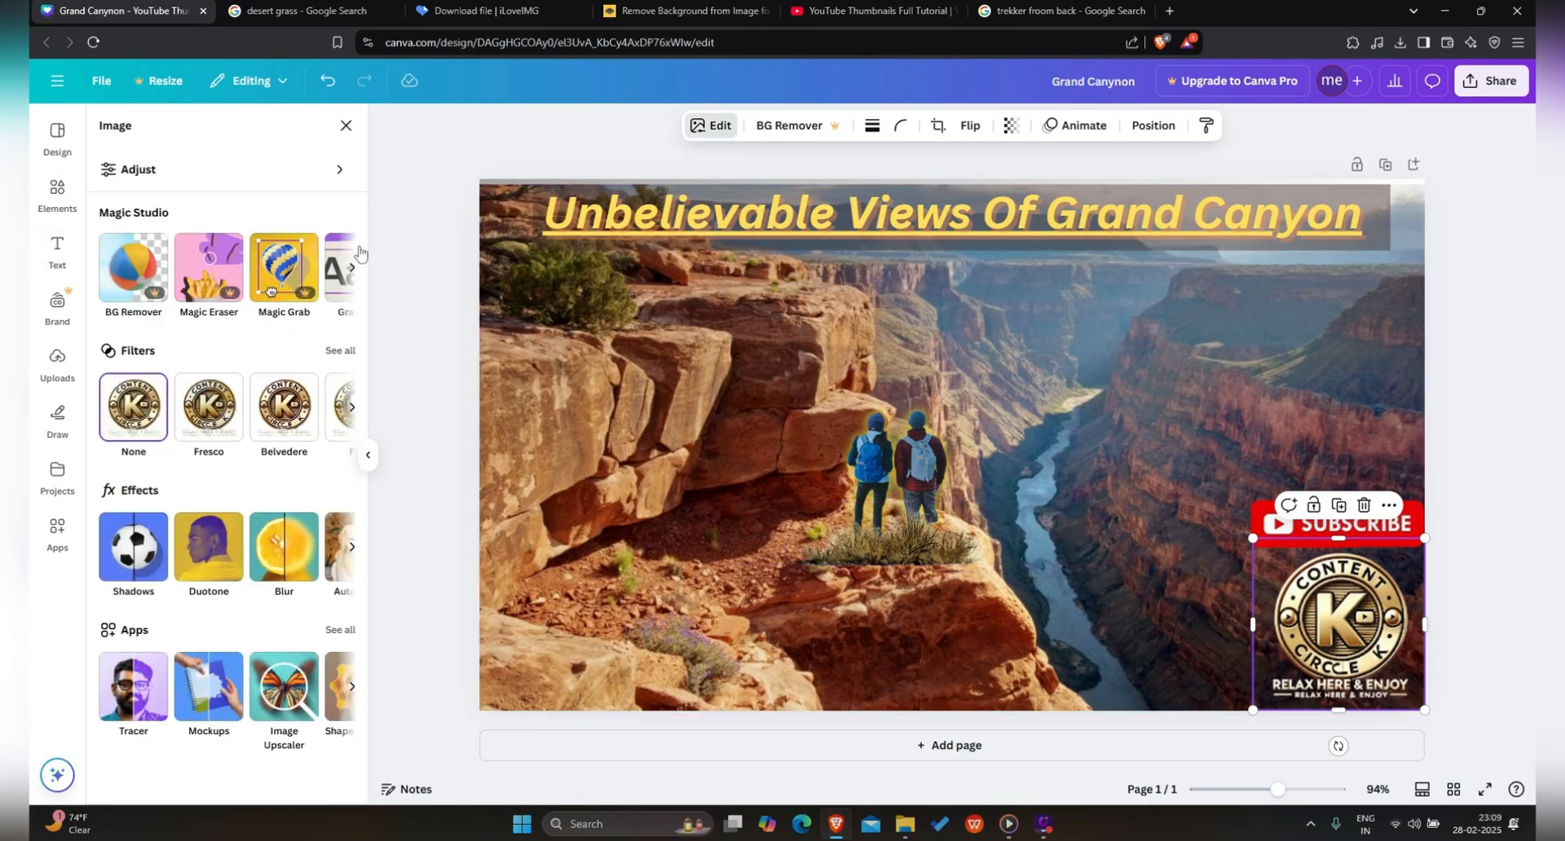
pyautogui.click(143, 563)
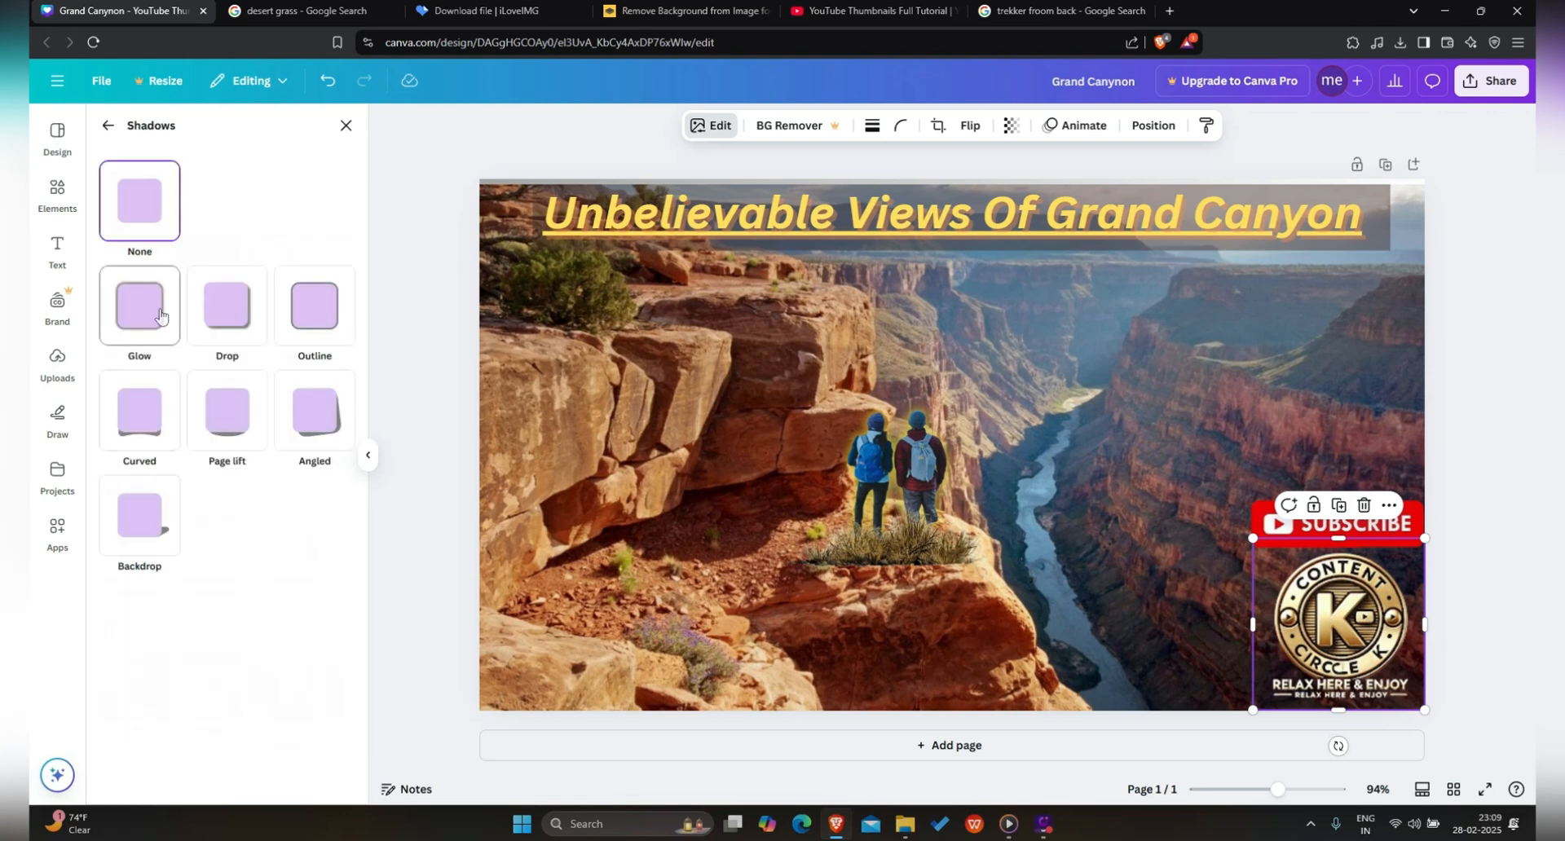
pyautogui.click(137, 300)
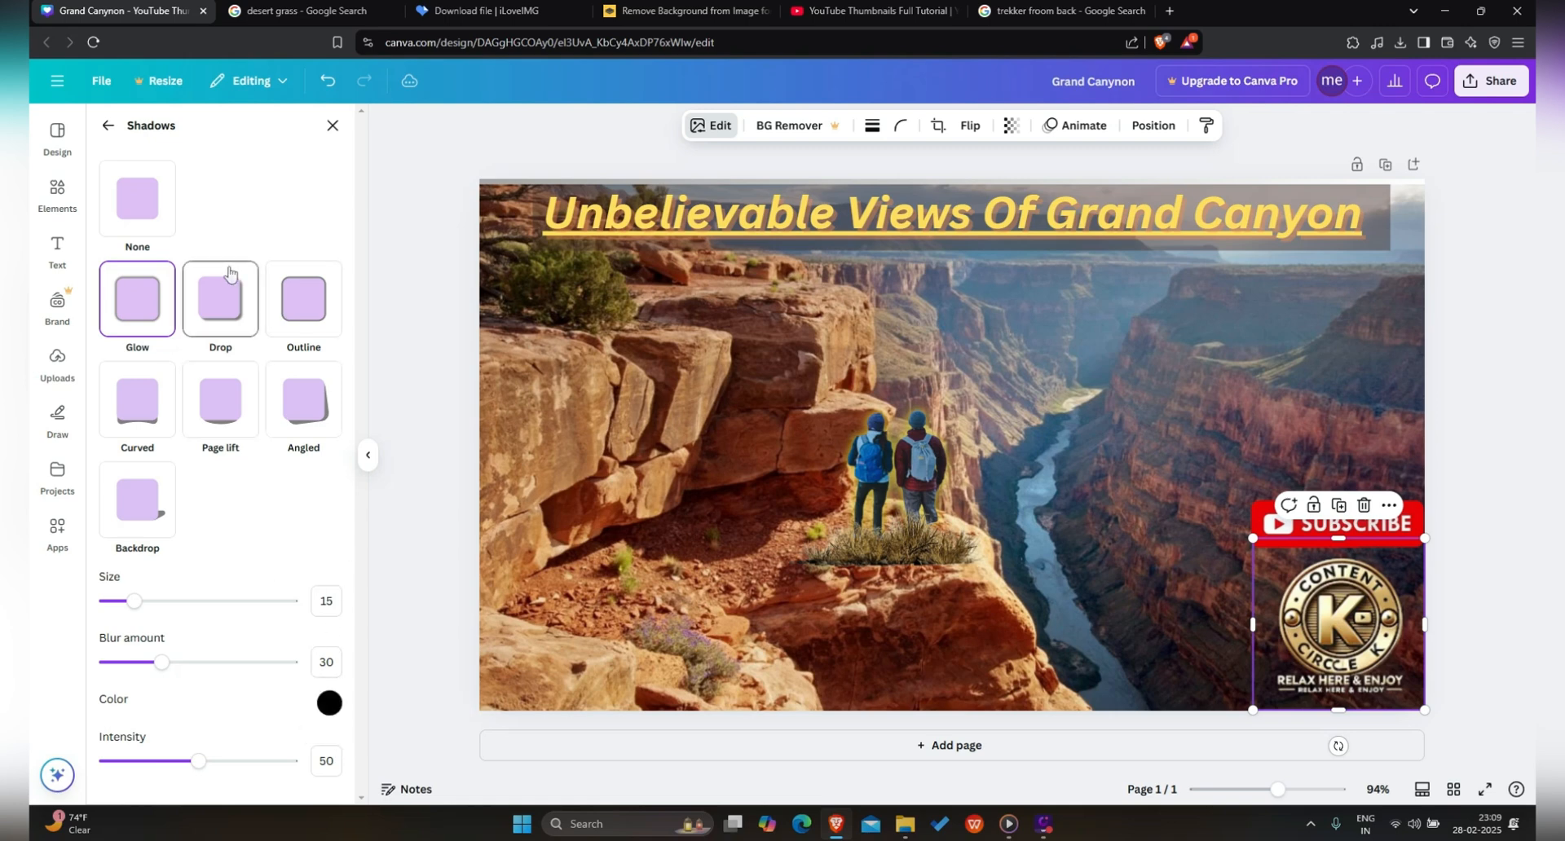
pyautogui.click(299, 322)
pyautogui.click(176, 327)
# Step: Set the logo's glow color to #9D4949 and its intensity to 100
pyautogui.click(322, 711)
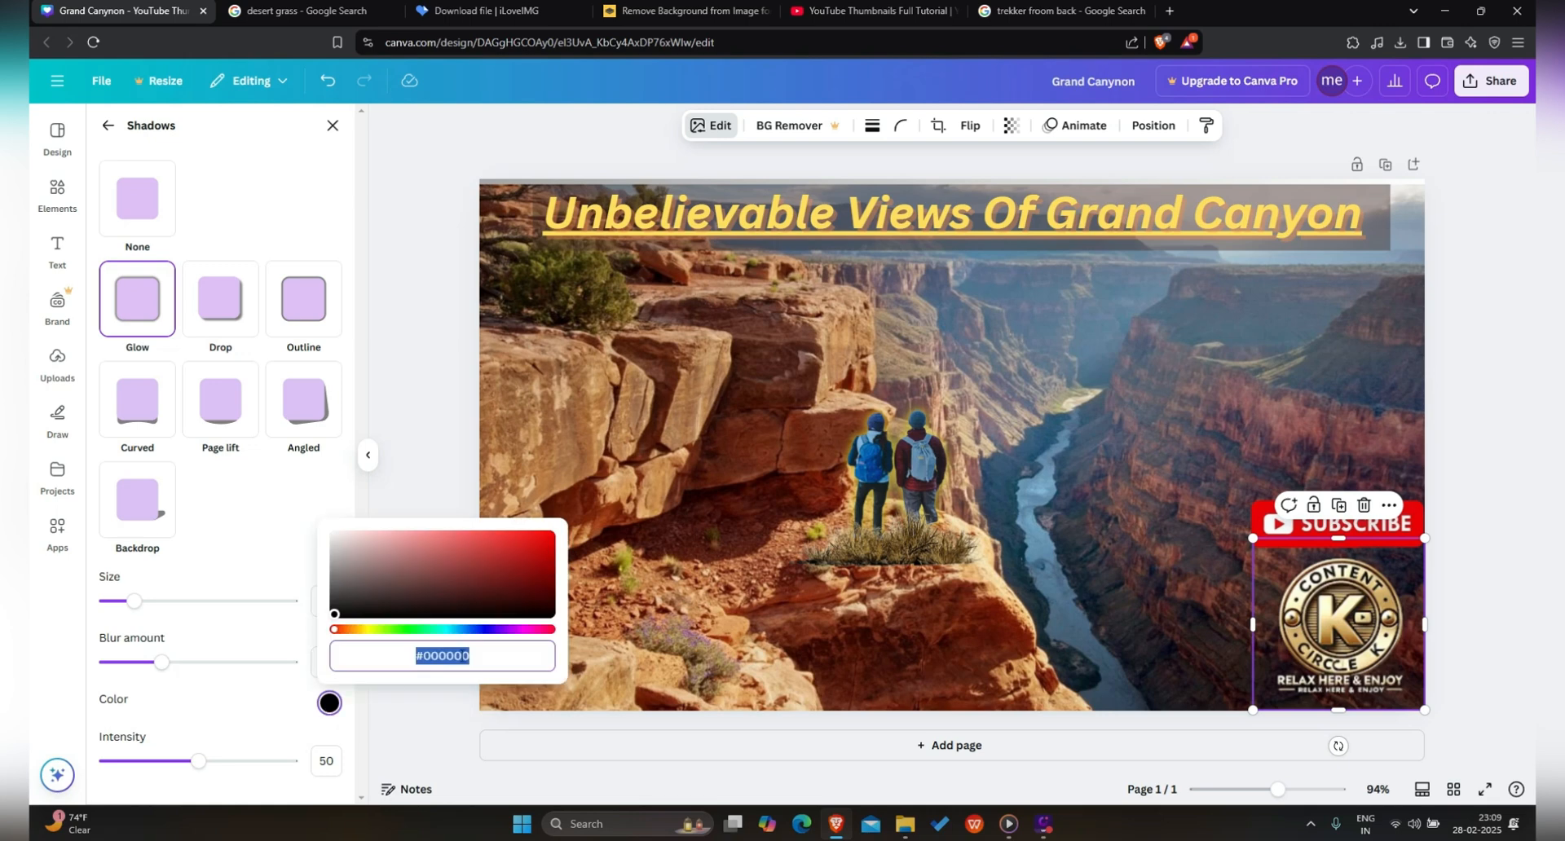
pyautogui.moveTo(538, 603); pyautogui.dragTo(450, 564)
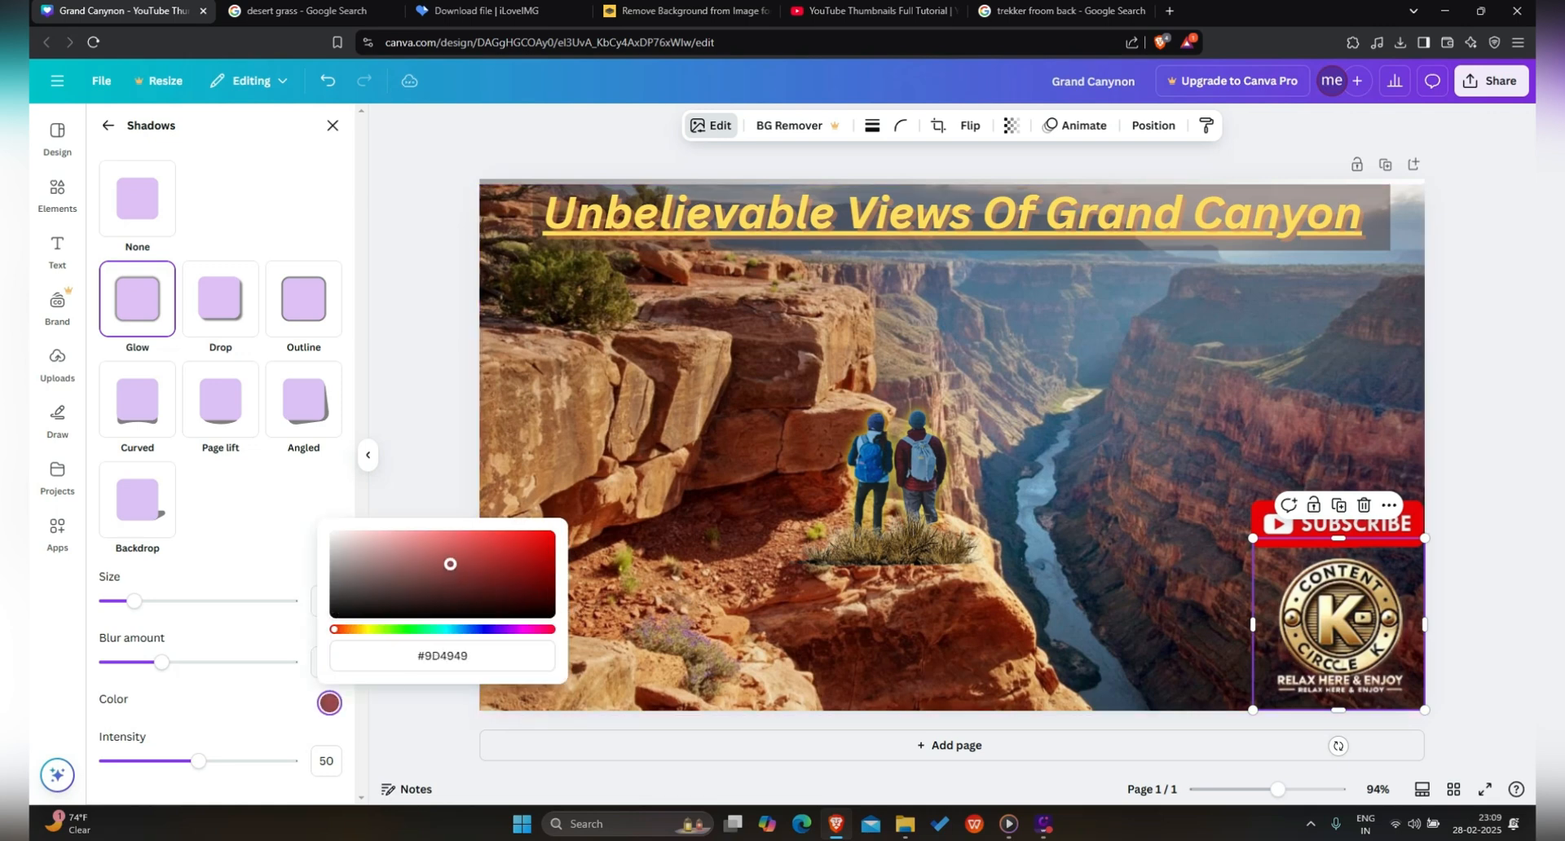
pyautogui.moveTo(213, 761); pyautogui.dragTo(314, 765)
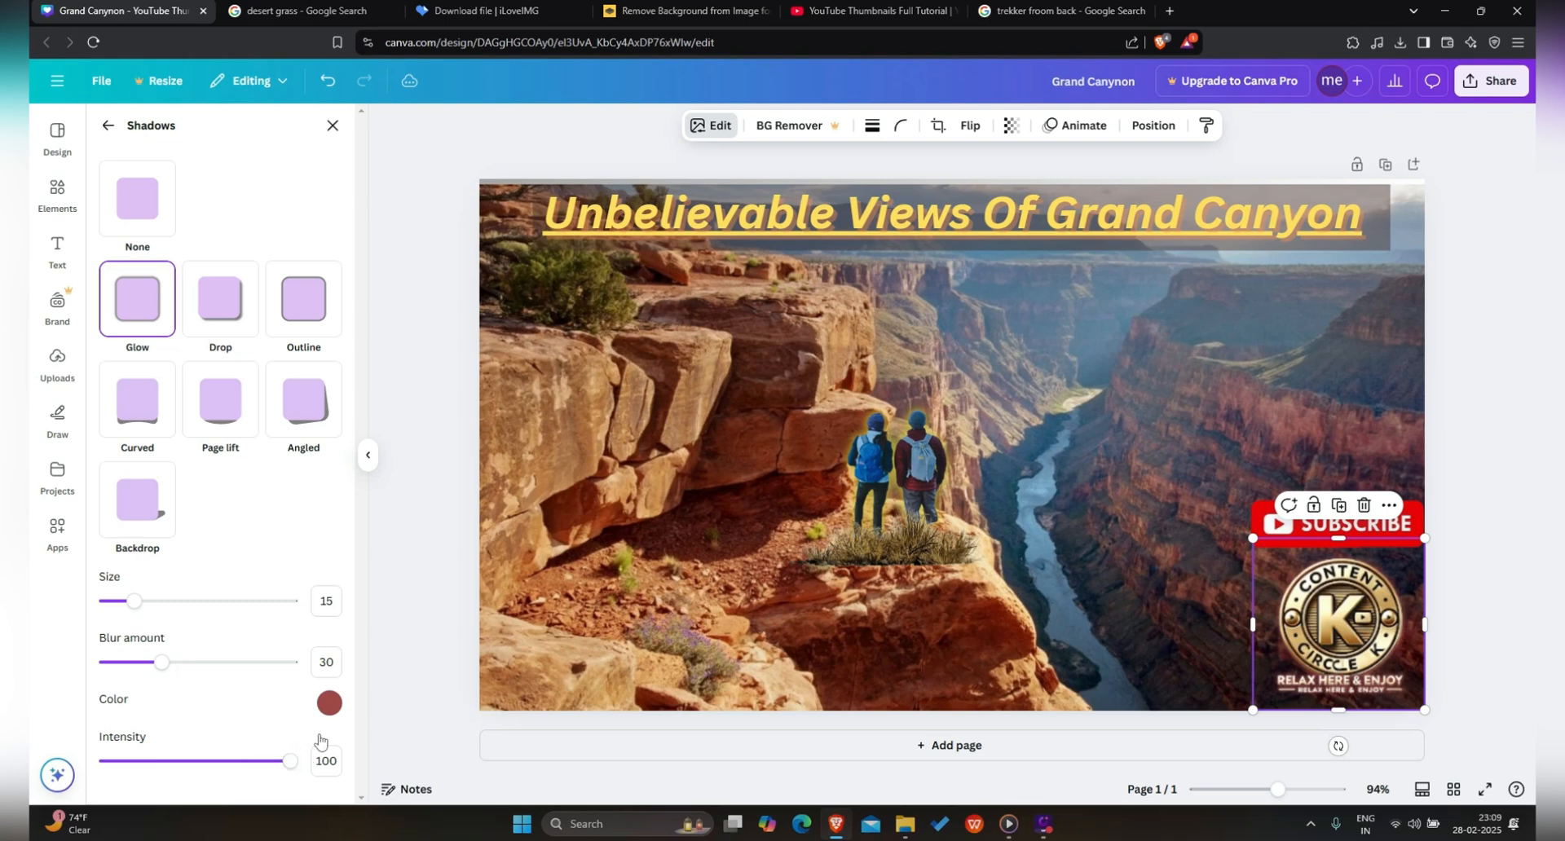
# Step: Change the color of the logo's glow to a bright yellow
pyautogui.click(330, 715)
pyautogui.moveTo(388, 630); pyautogui.dragTo(376, 645)
pyautogui.click(474, 576)
pyautogui.moveTo(474, 576)
pyautogui.mouseDown()
pyautogui.moveTo(551, 555)
pyautogui.moveTo(447, 552)
pyautogui.moveTo(440, 608)
pyautogui.moveTo(478, 552)
pyautogui.moveTo(454, 590)
pyautogui.moveTo(461, 542)
pyautogui.moveTo(540, 550)
pyautogui.moveTo(547, 535)
pyautogui.mouseUp()
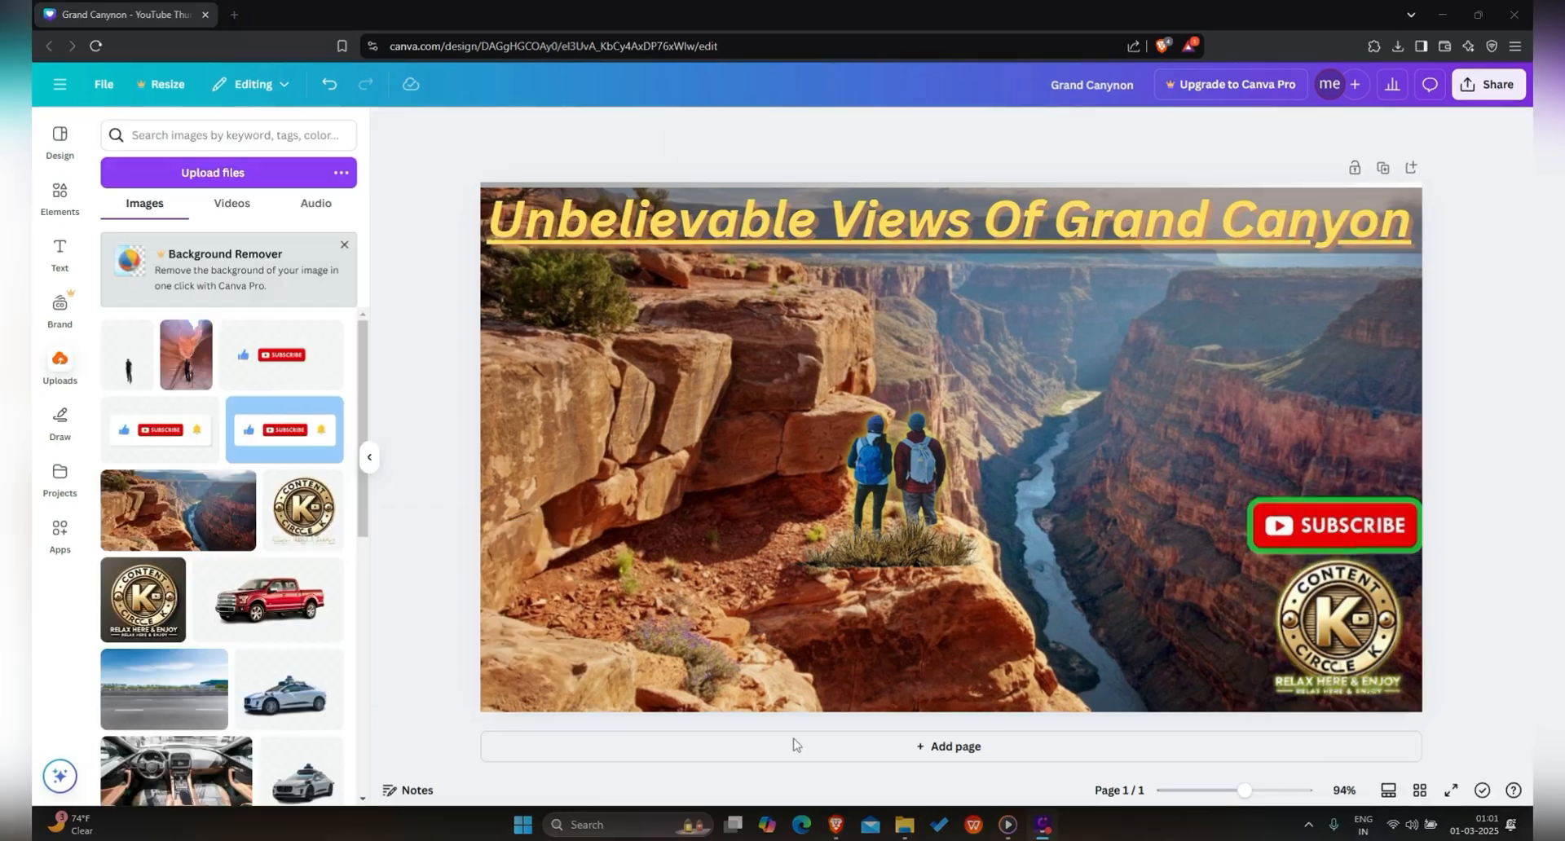